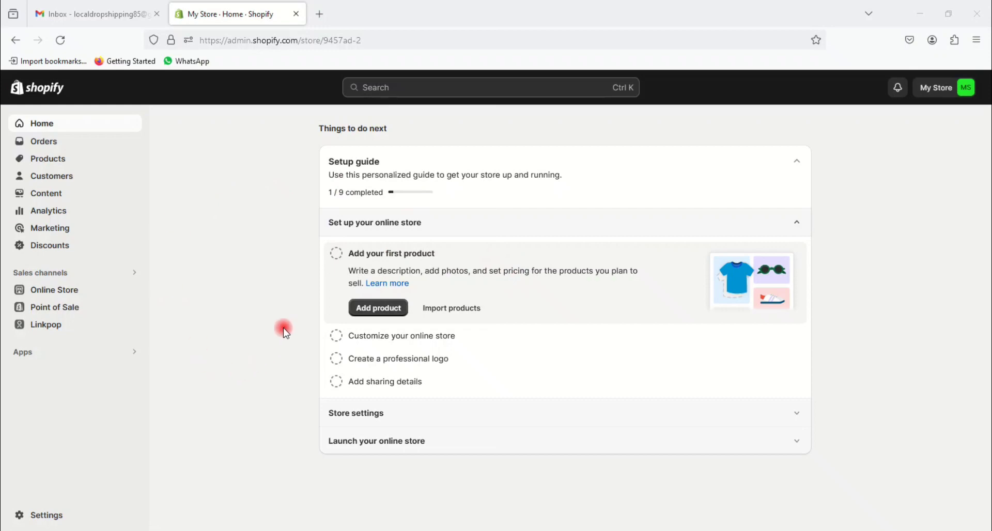
Step: Switch to the HHC Dropshipping site and look through its home page sections and Home & Lifestyle products
left_click(348, 489)
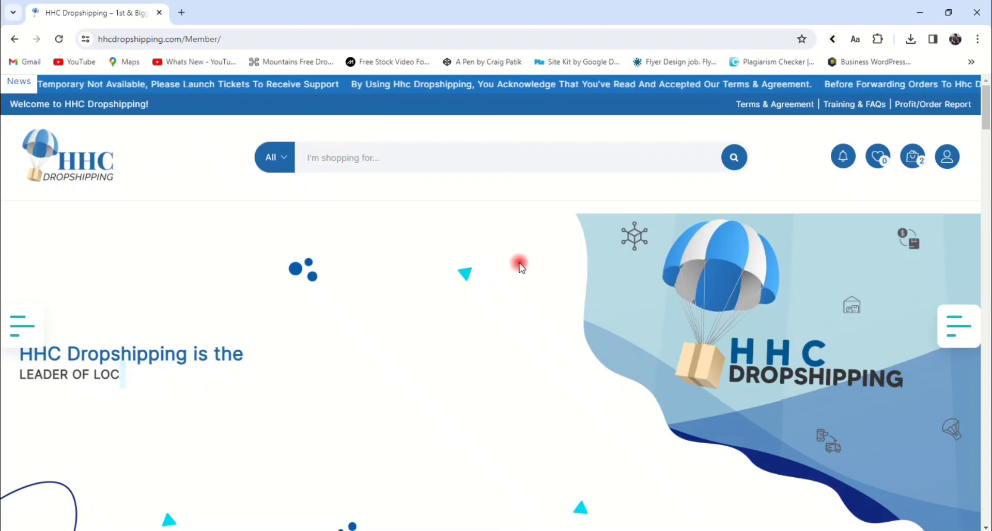
scroll(520, 266, "down", 6)
scroll(520, 265, "down", 7)
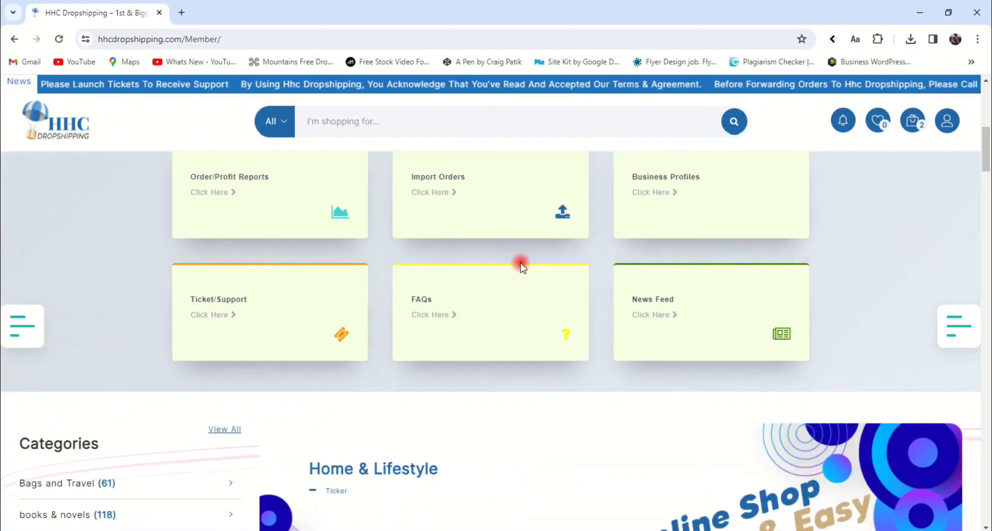
scroll(521, 265, "down", 9)
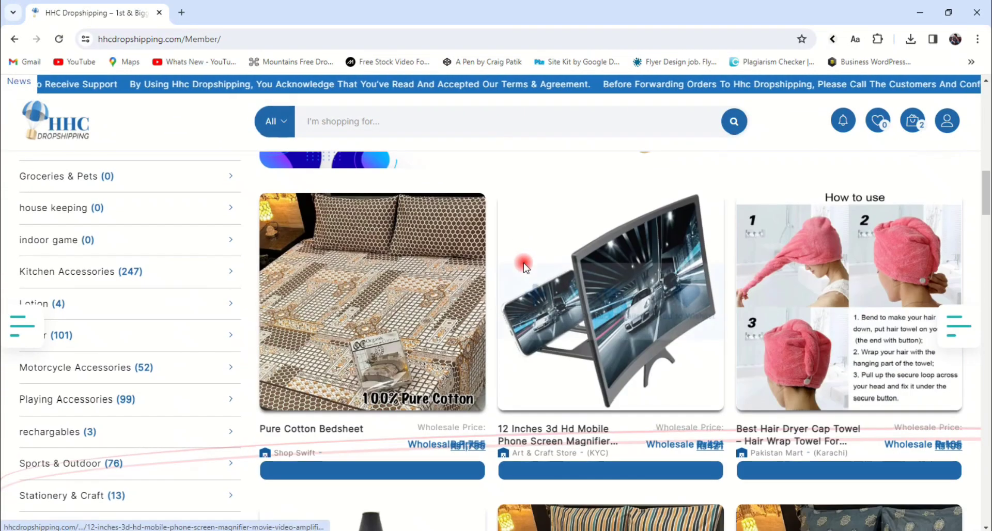
scroll(523, 267, "down", 1)
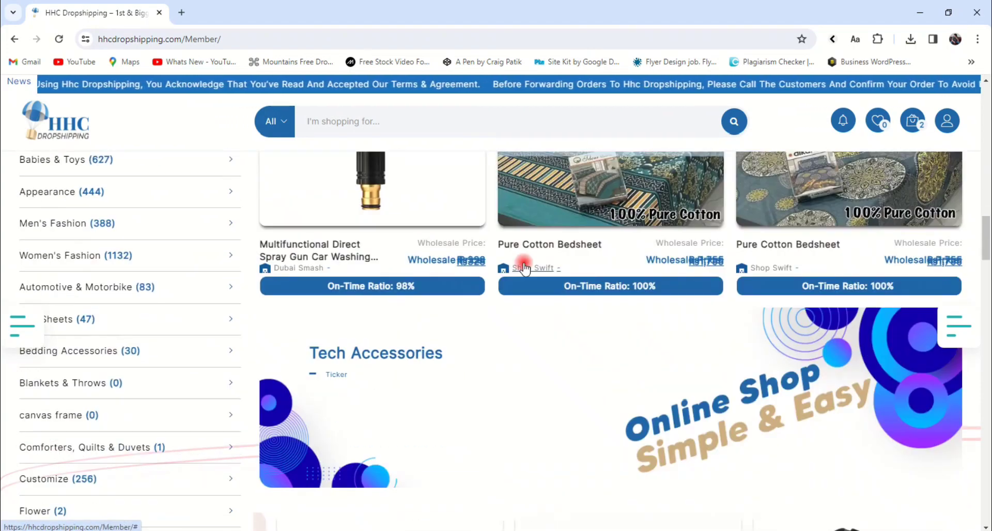
scroll(524, 267, "up", 9)
scroll(524, 267, "up", 7)
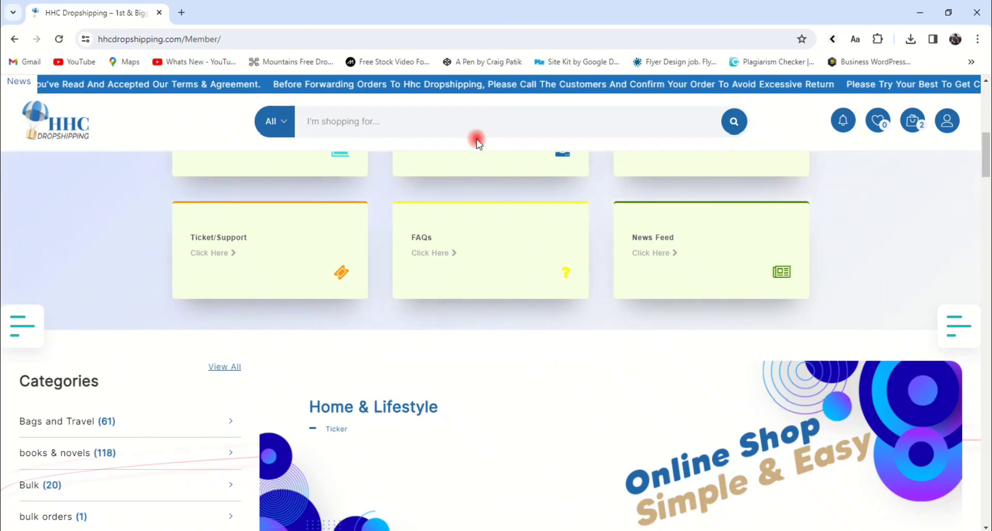
scroll(524, 267, "up", 1)
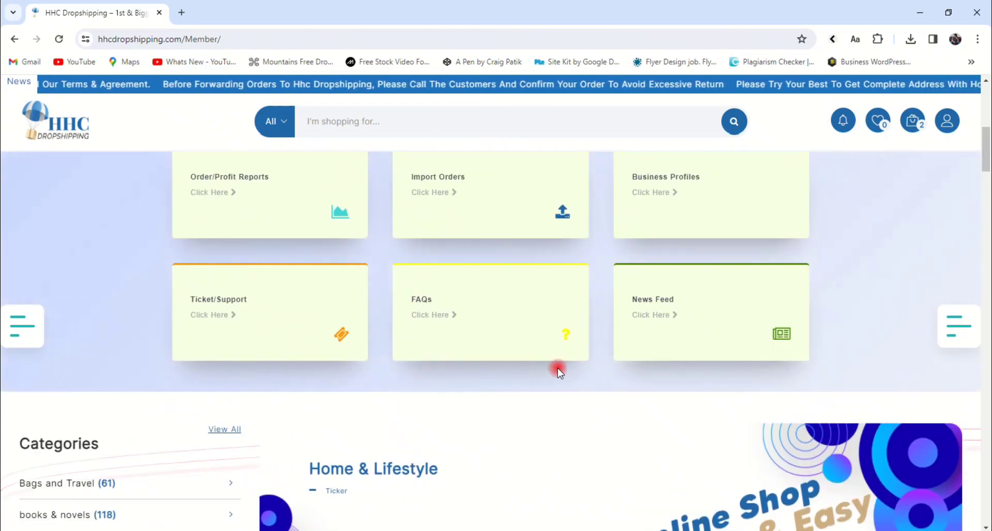
scroll(557, 369, "down", 5)
scroll(557, 369, "down", 2)
scroll(558, 373, "down", 2)
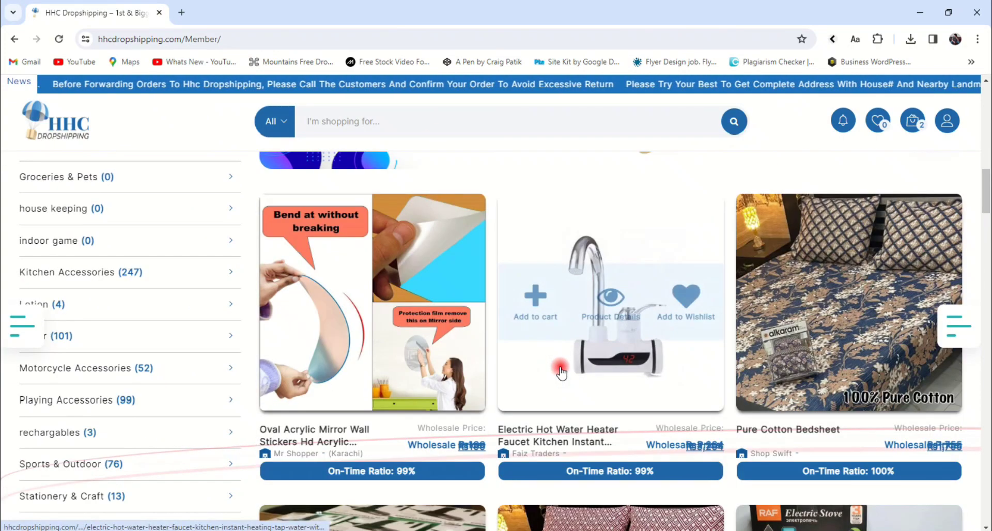
scroll(562, 371, "down", 2)
scroll(562, 371, "down", 4)
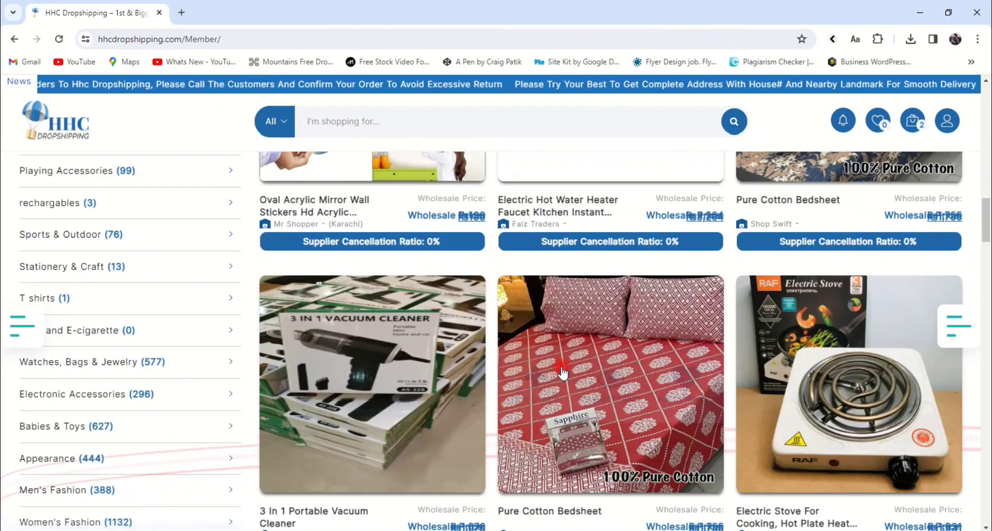
Step: Open the product page of the electric stove for cooking listed under Home & Lifestyle
mouse_move(903, 301)
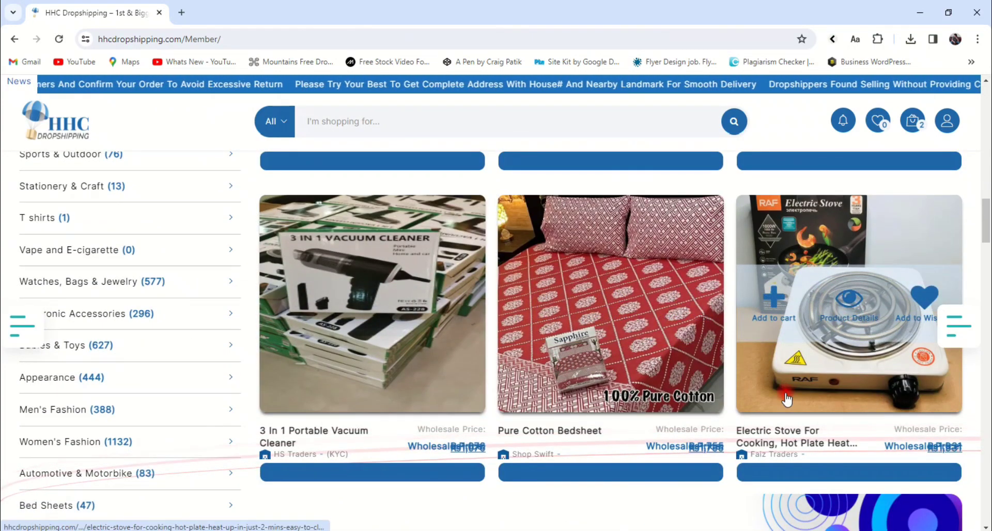
scroll(798, 239, "down", 3)
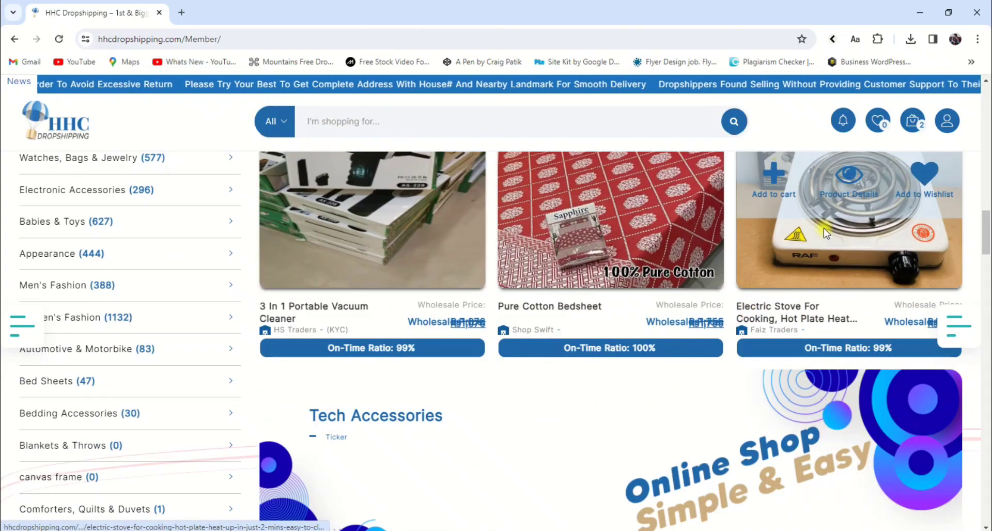
left_click(749, 306)
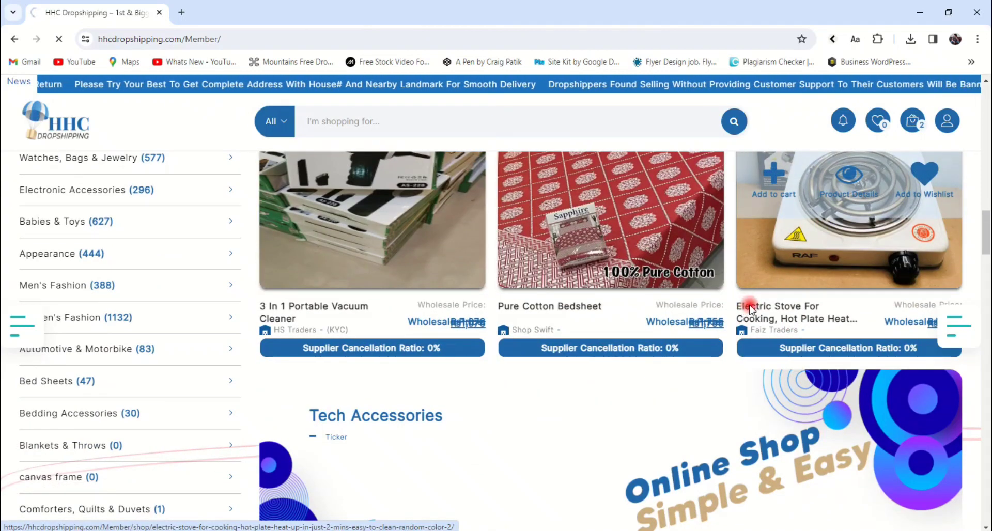
Step: Switch to the Shopify admin and open the store's product list
left_click(542, 336)
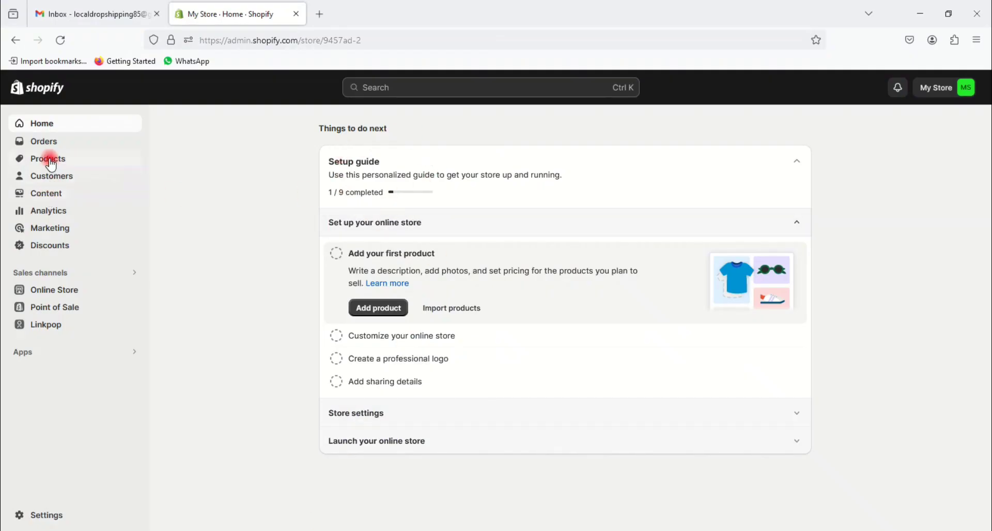
left_click(50, 161)
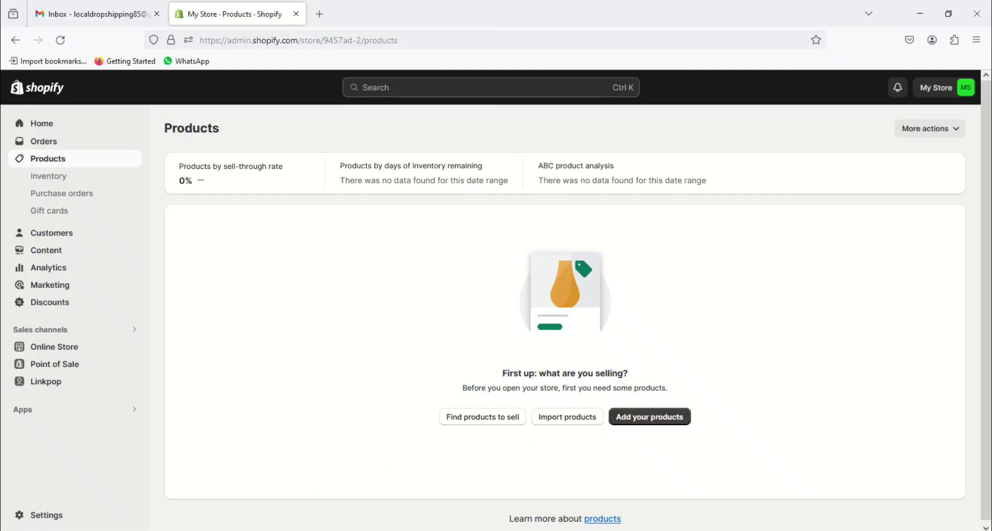
Step: Switch back to the HHC Dropshipping stove page and examine the product's title and description
key("alt+Tab")
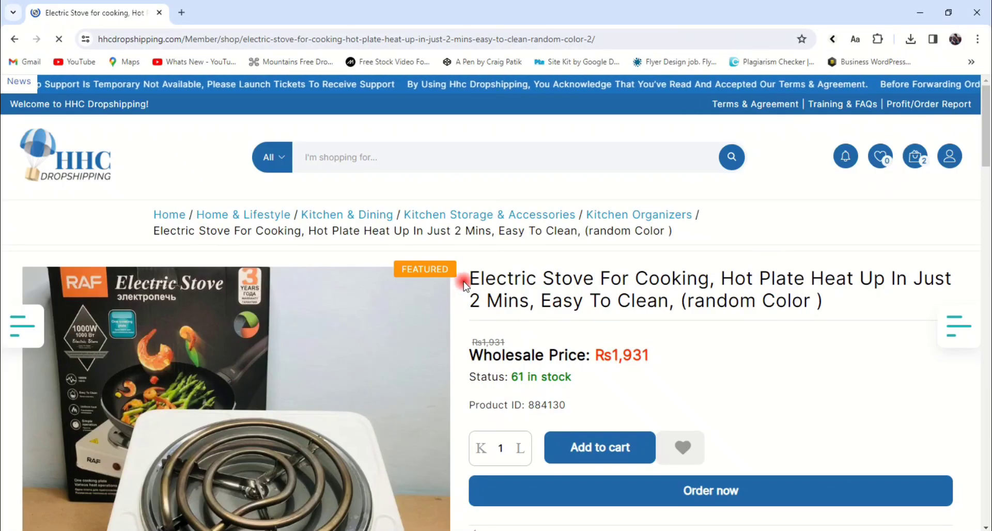
left_click_drag(472, 277, 852, 303)
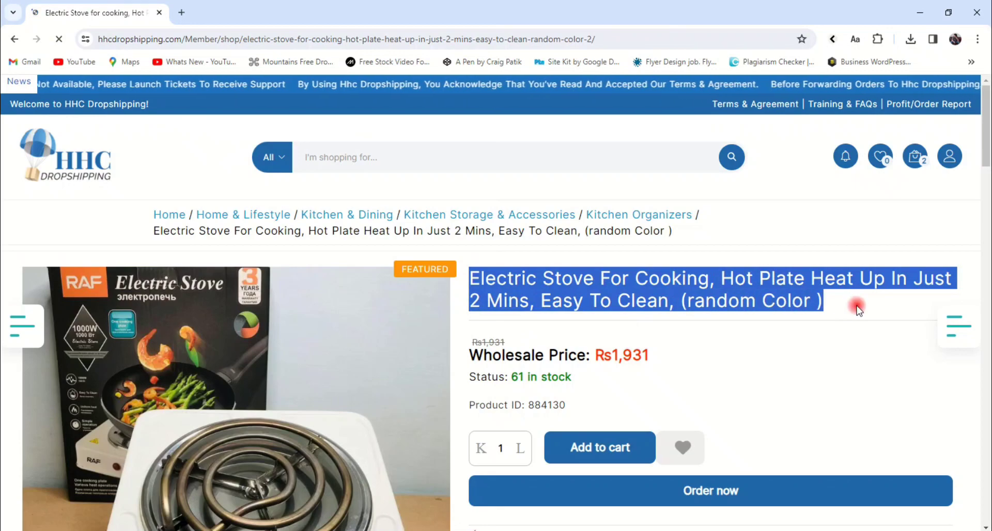
scroll(594, 361, "down", 10)
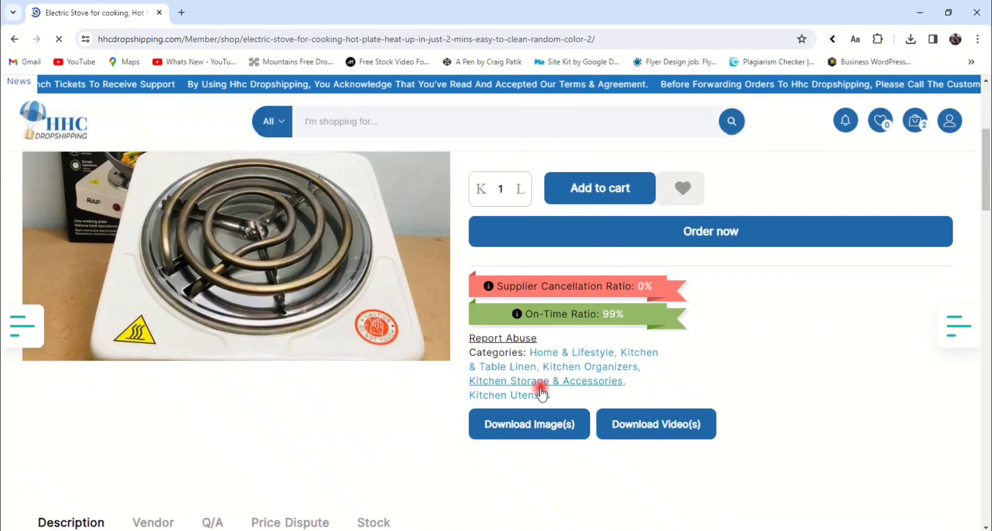
scroll(93, 408, "down", 3)
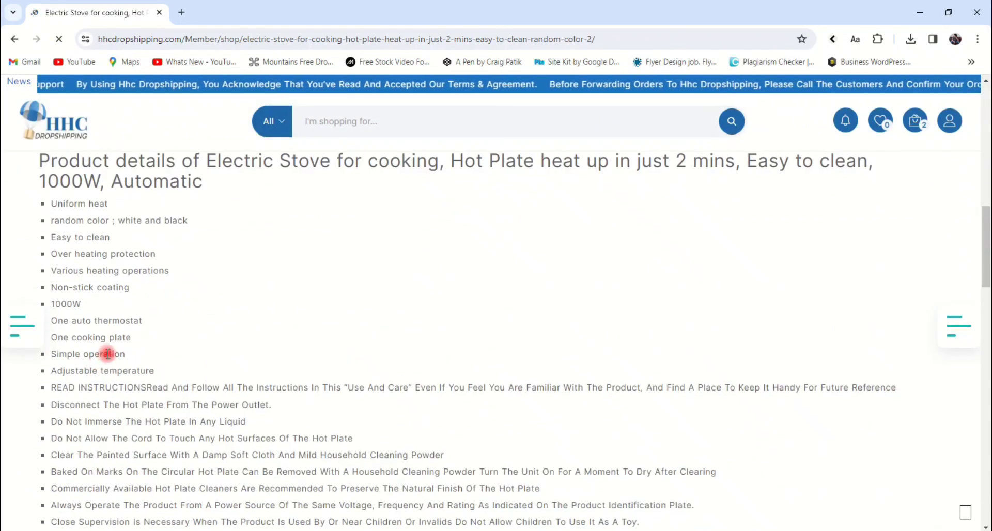
Step: View the other gallery photos of the electric stove
scroll(195, 317, "up", 8)
left_click(92, 387)
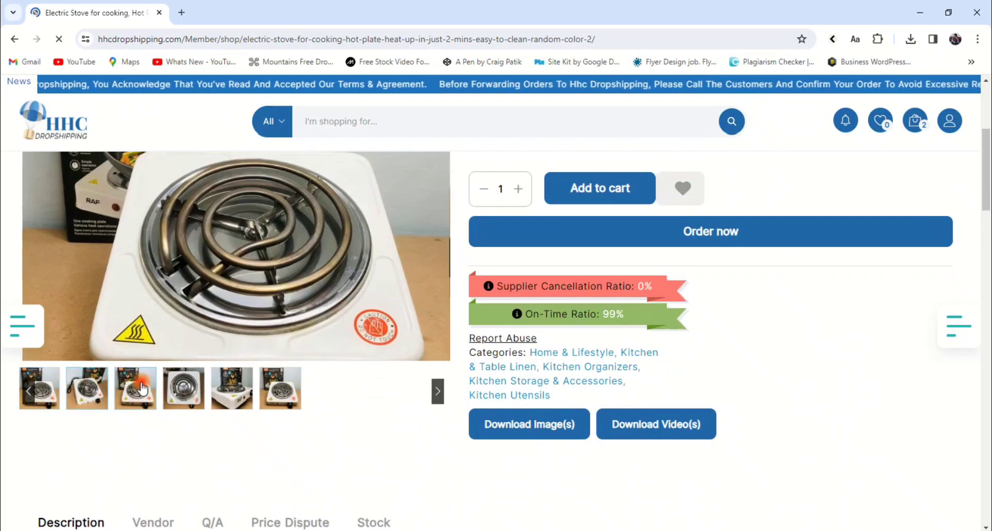
left_click(180, 397)
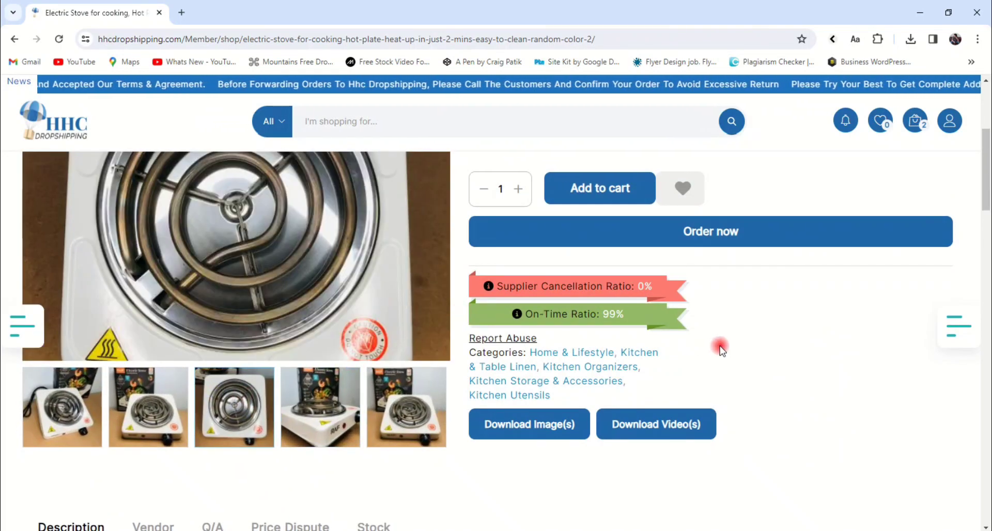
Step: Examine the stove's wholesale price, photos and product details on its supplier page
scroll(719, 346, "up", 3)
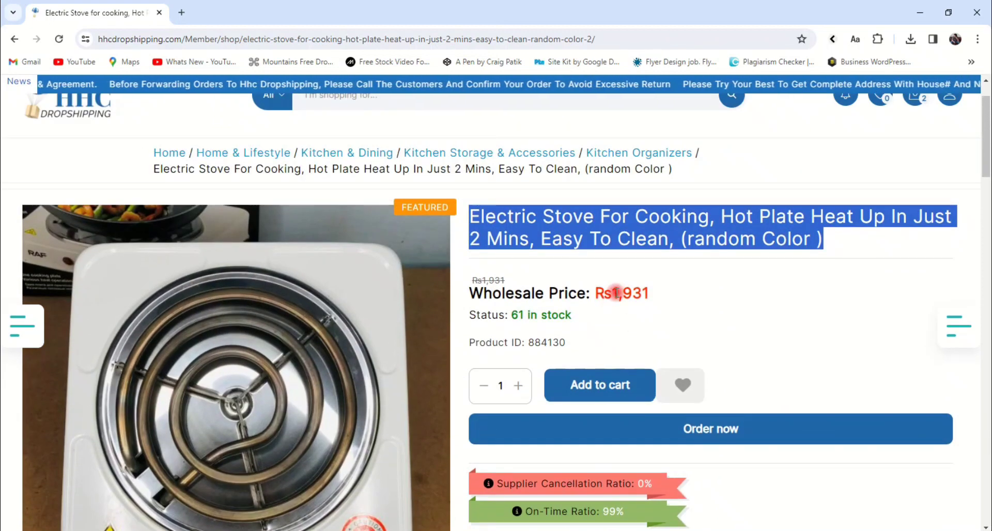
left_click_drag(613, 293, 667, 299)
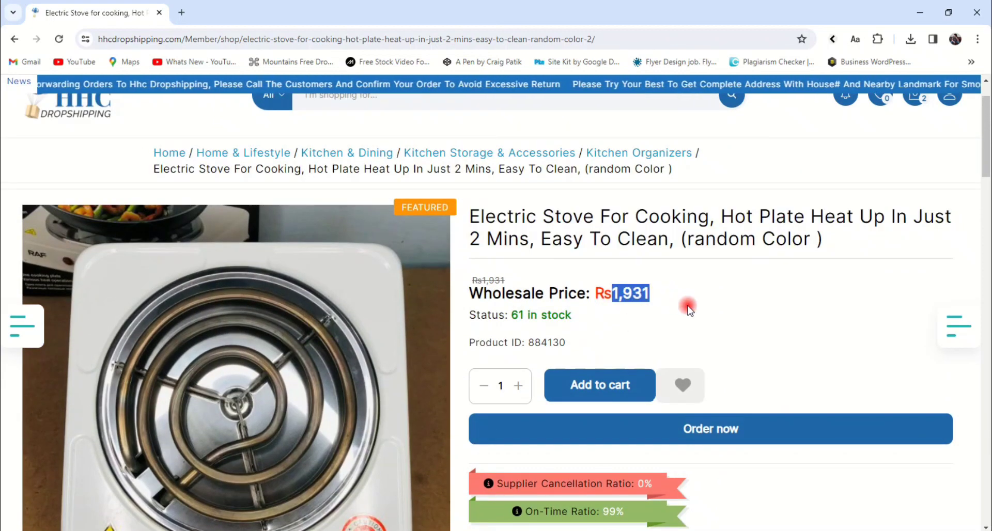
left_click(684, 304)
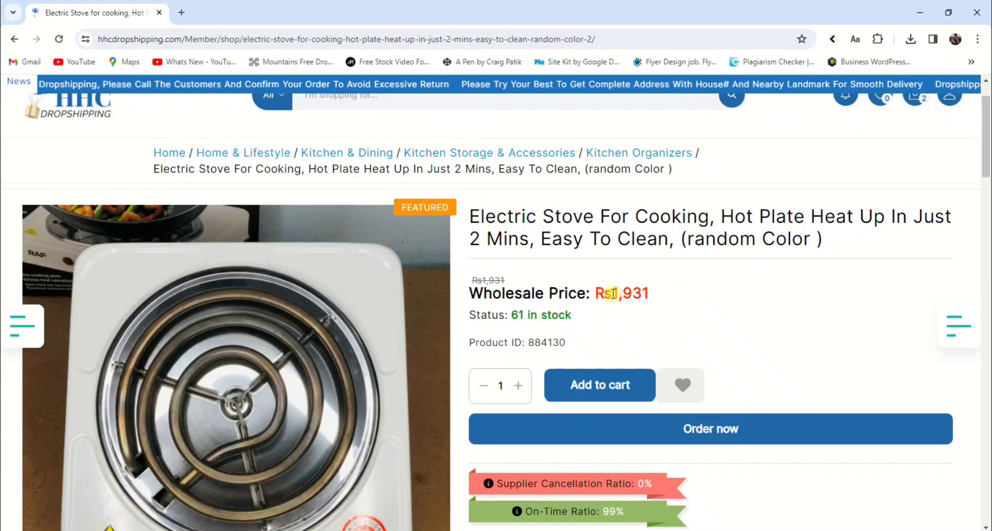
left_click_drag(613, 293, 646, 295)
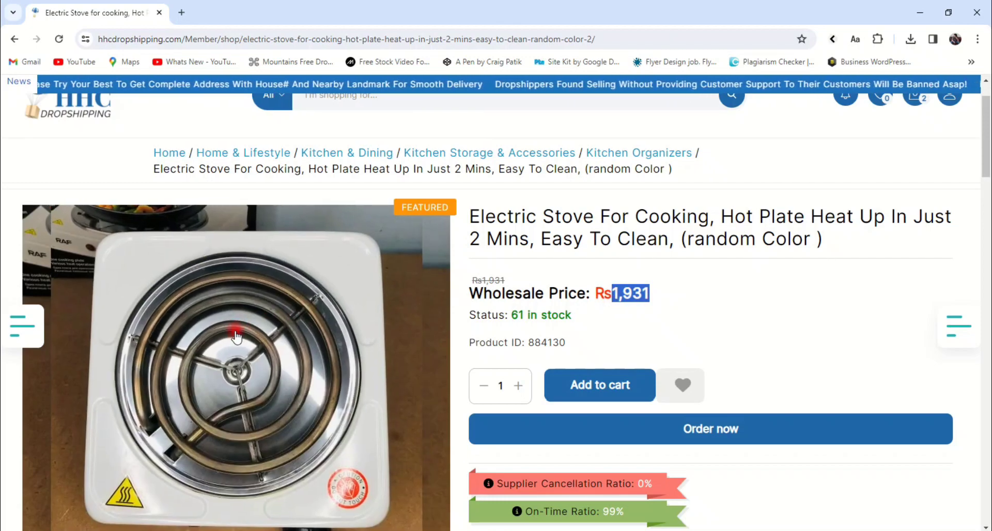
scroll(807, 306, "down", 4)
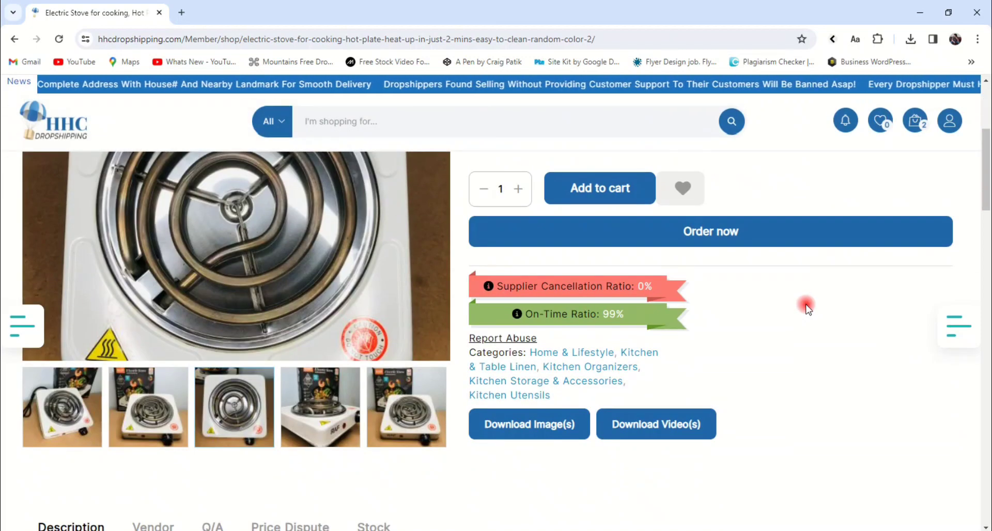
scroll(806, 305, "up", 4)
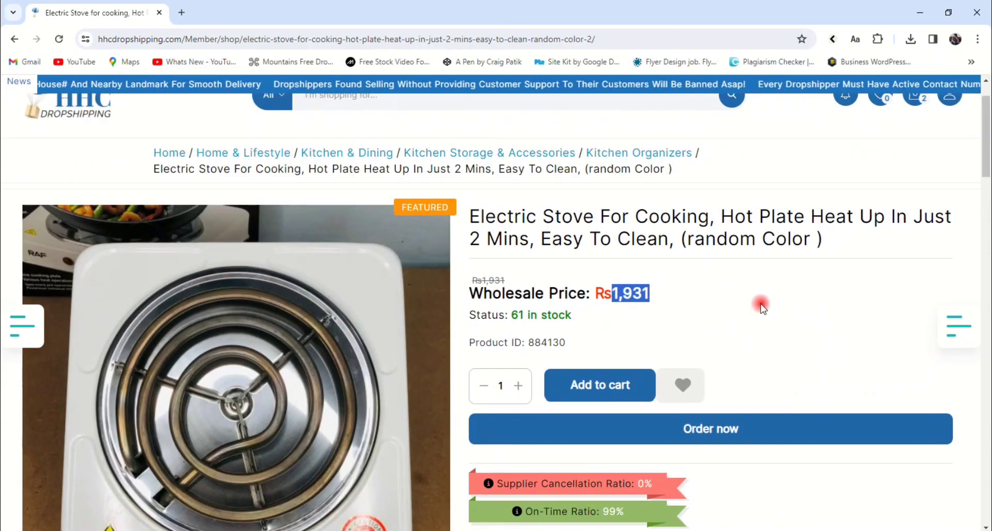
left_click(624, 306)
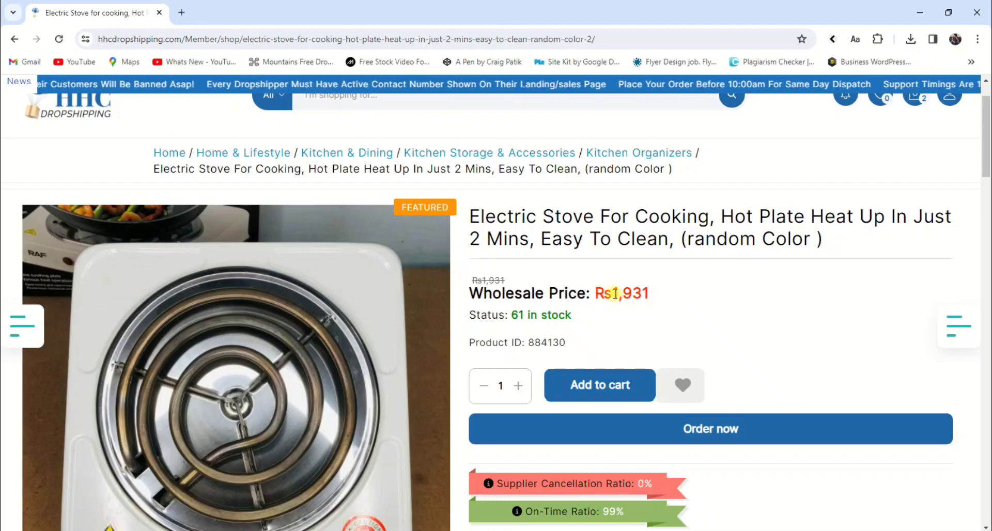
left_click_drag(615, 293, 696, 302)
scroll(678, 261, "down", 2)
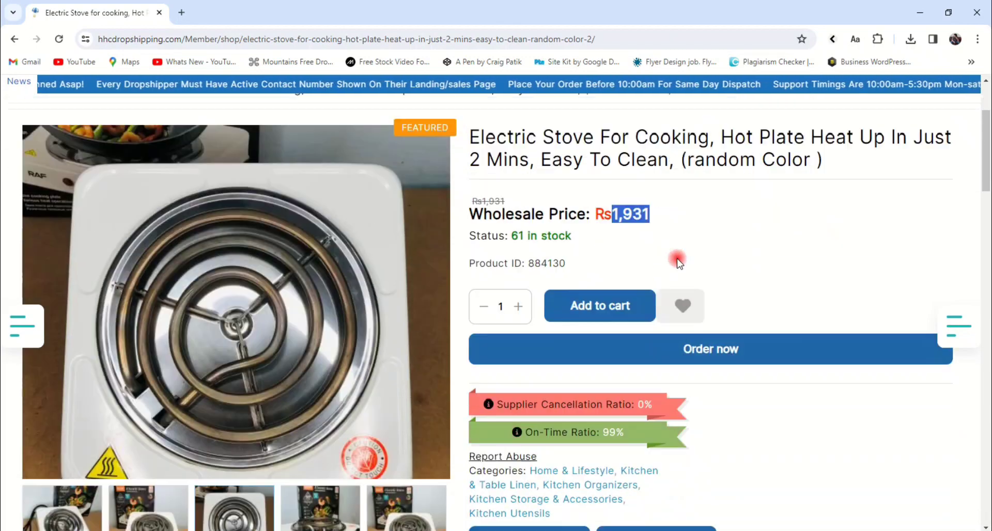
scroll(679, 261, "down", 5)
scroll(678, 261, "up", 6)
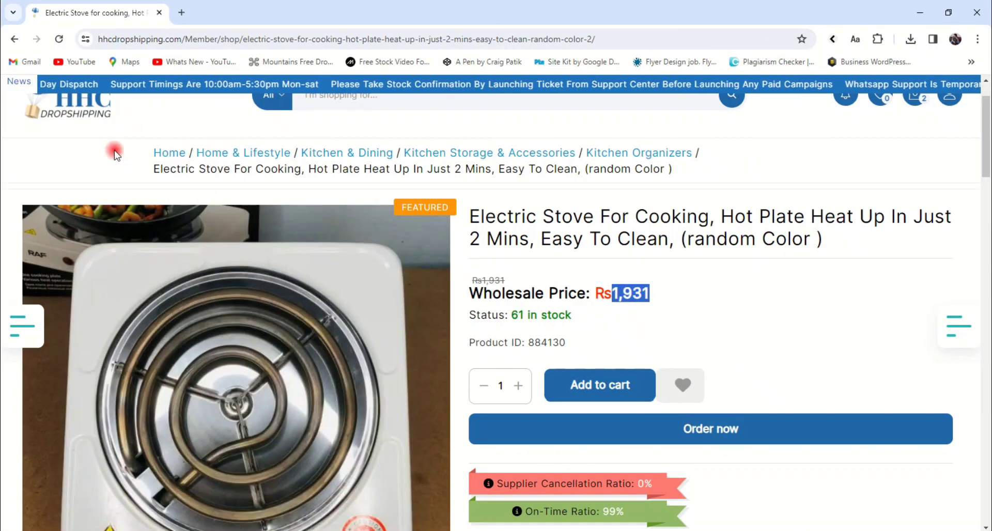
Step: Return to the HHC Dropshipping home page
left_click(489, 153)
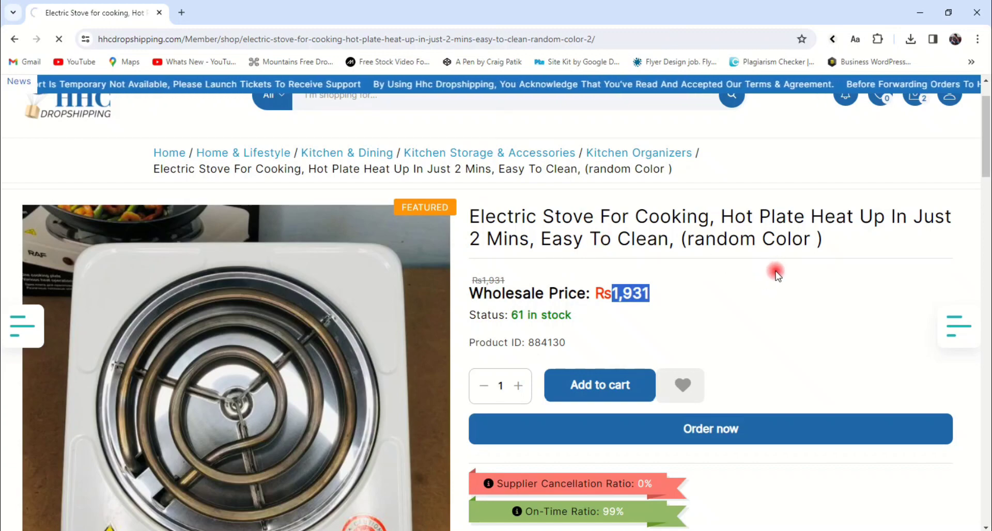
scroll(779, 270, "down", 3)
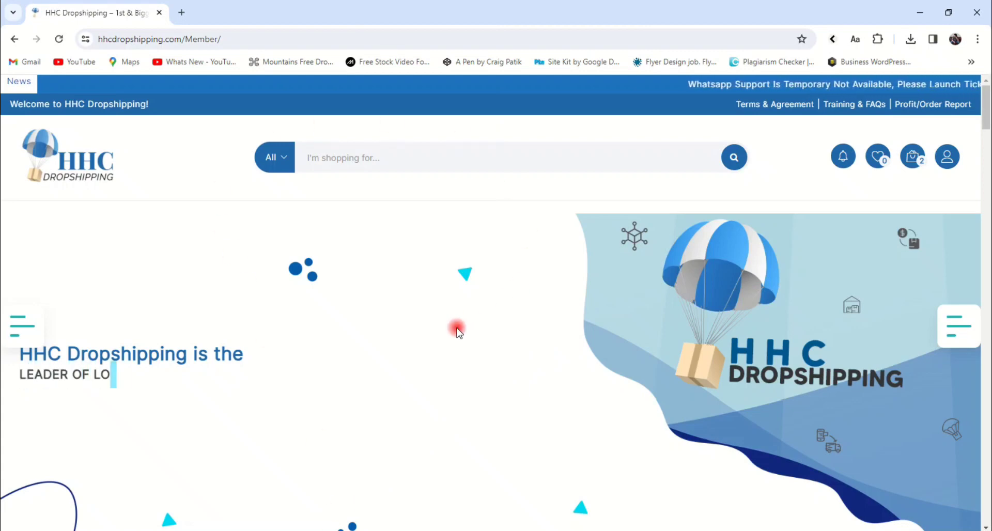
Step: Switch to the Shopify admin and start adding a new product to the store
left_click(372, 530)
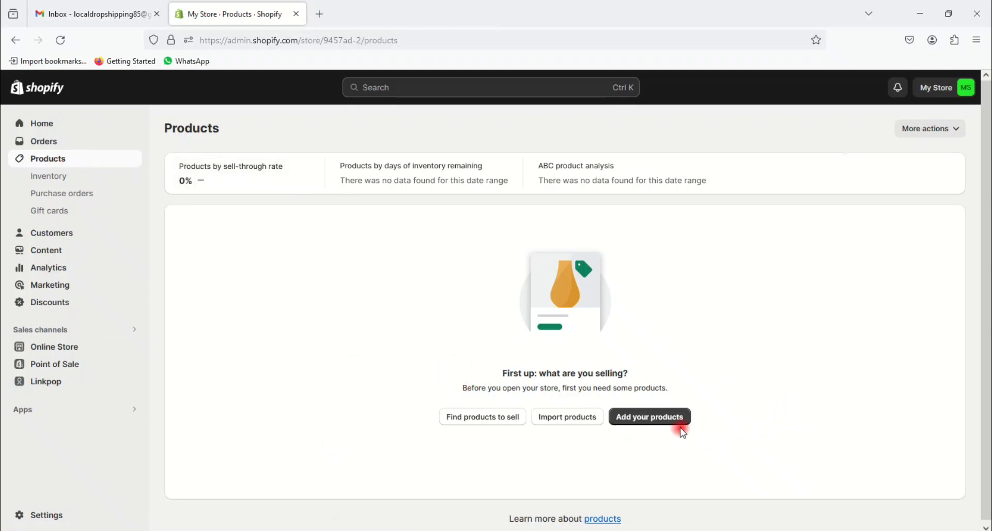
left_click(653, 422)
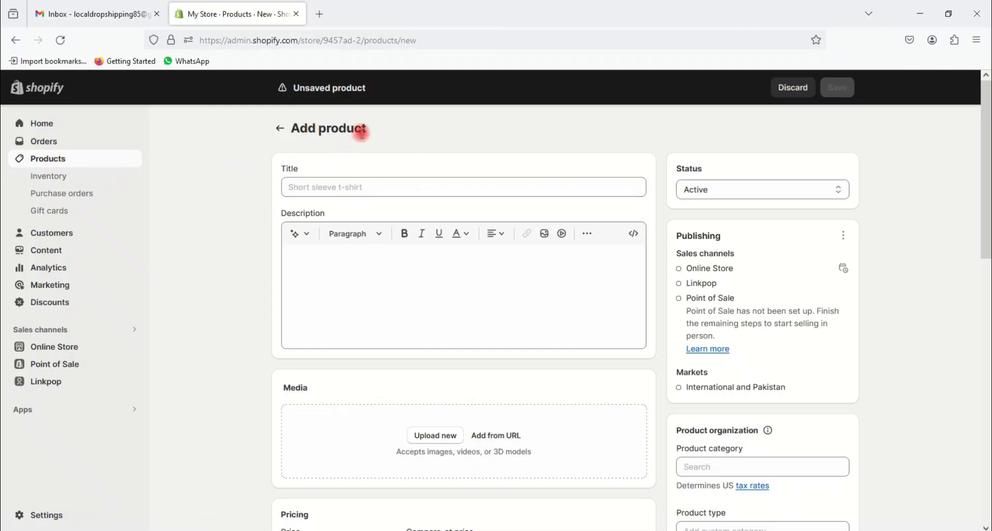
Step: Examine the title, description, media and pricing fields of the new product form
scroll(737, 359, "down", 5)
scroll(357, 199, "up", 6)
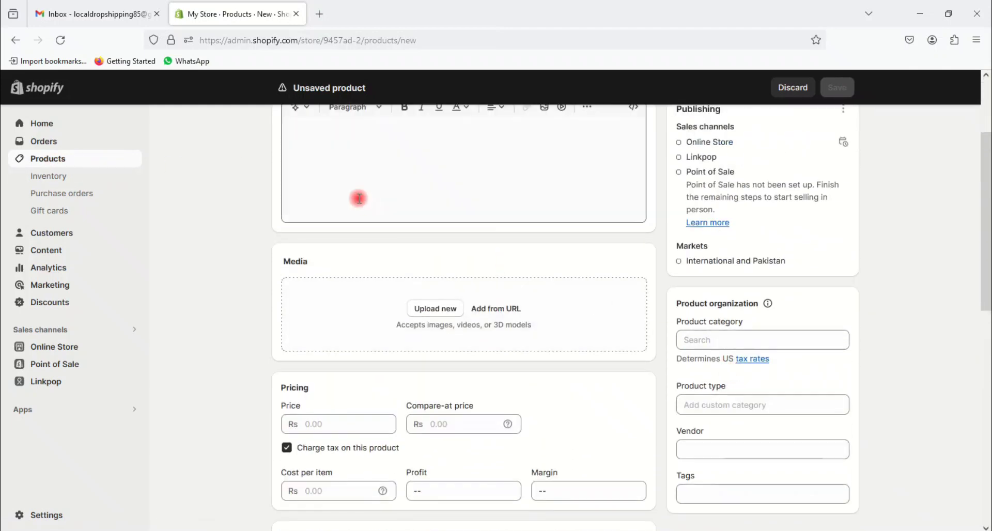
left_click(347, 186)
left_click(370, 283)
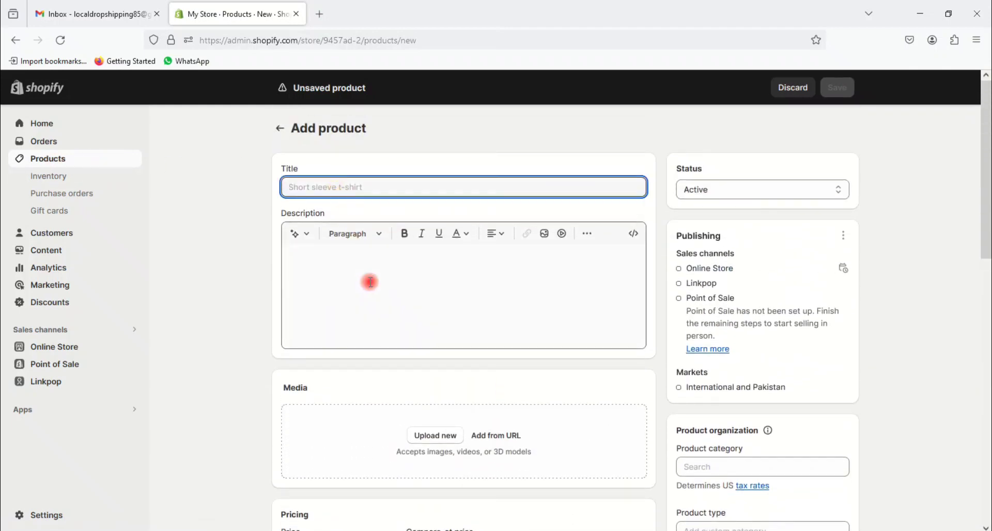
scroll(361, 300, "down", 3)
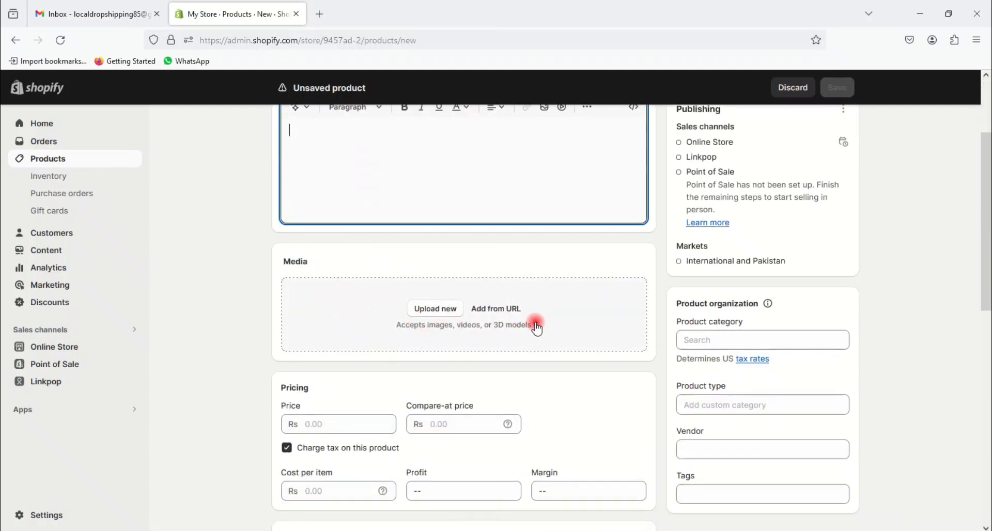
Step: Examine the pricing, inventory, shipping, variants and search engine listing sections of the new product form
scroll(511, 311, "down", 3)
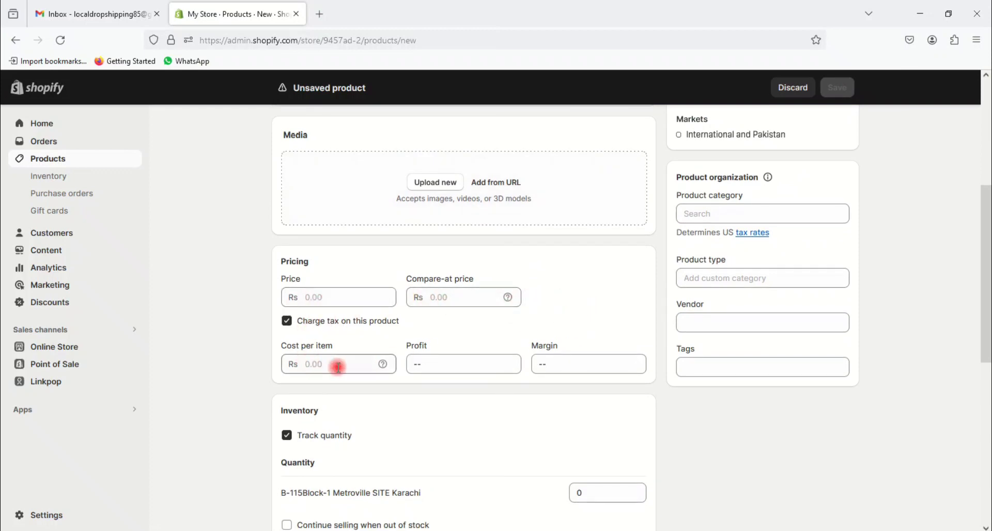
scroll(636, 374, "down", 1)
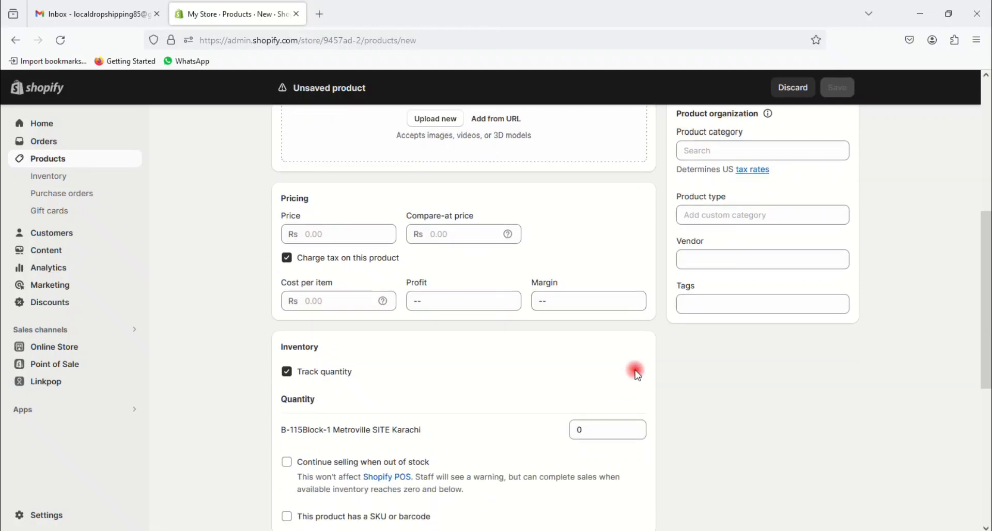
scroll(638, 373, "down", 1)
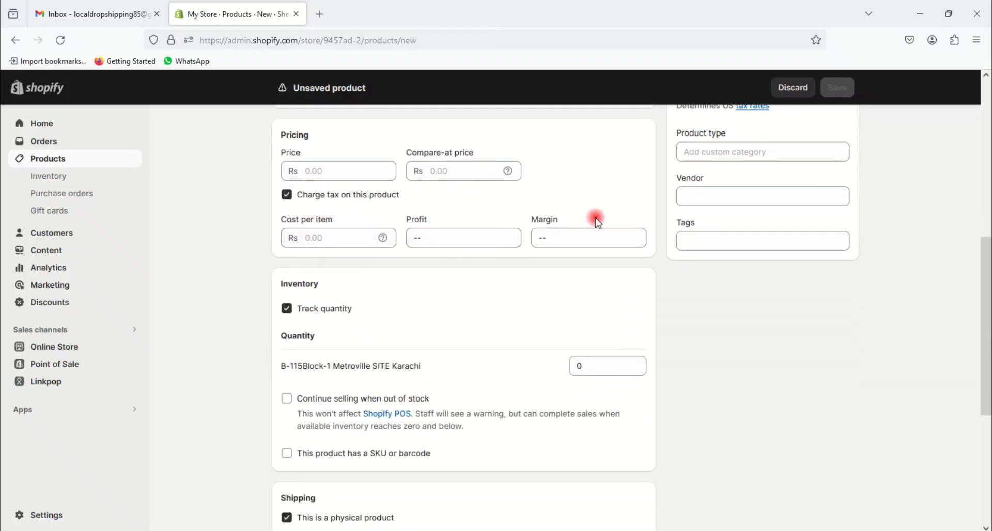
scroll(392, 268, "down", 1)
scroll(393, 266, "down", 2)
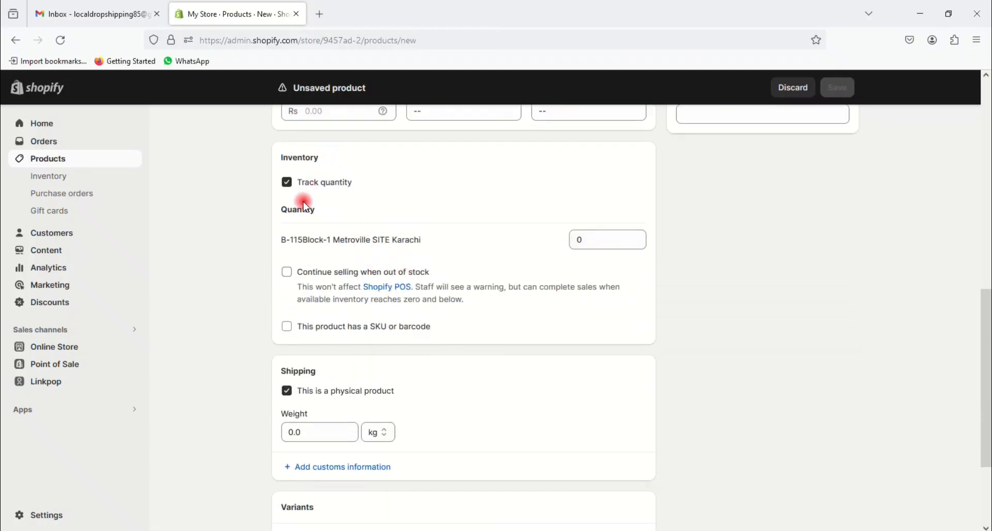
scroll(667, 278, "down", 2)
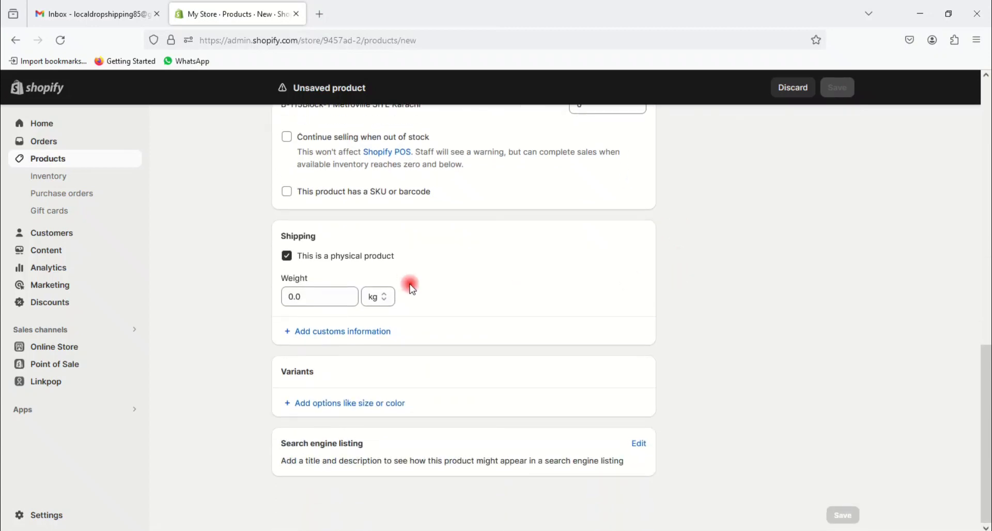
scroll(472, 350, "up", 8)
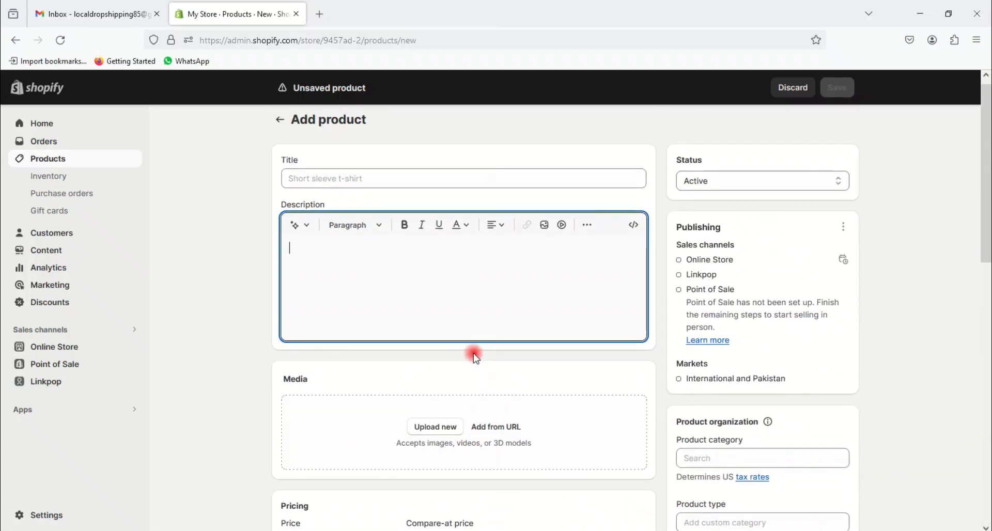
Step: Review the status choices, publishing and product organization fields, and leave the new product form without saving
scroll(475, 354, "up", 1)
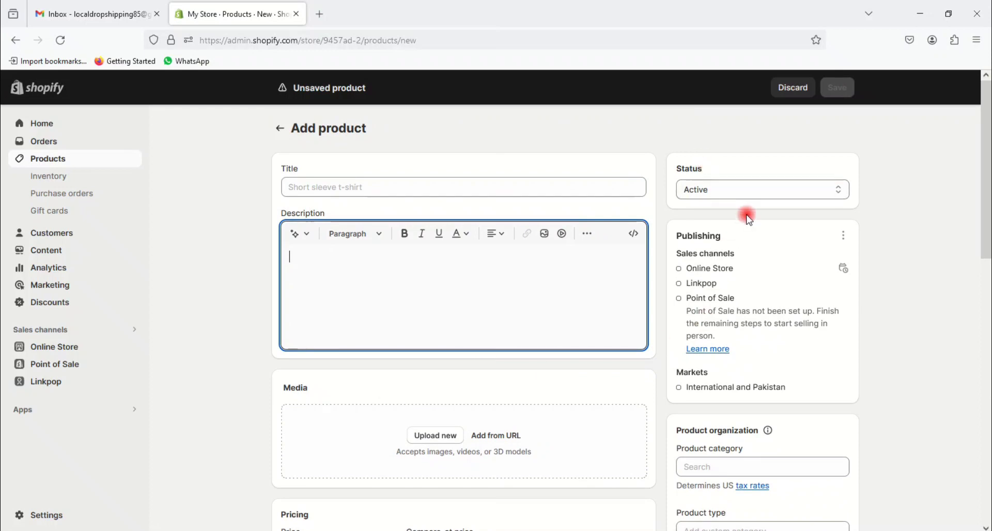
scroll(748, 259, "down", 4)
scroll(749, 321, "up", 4)
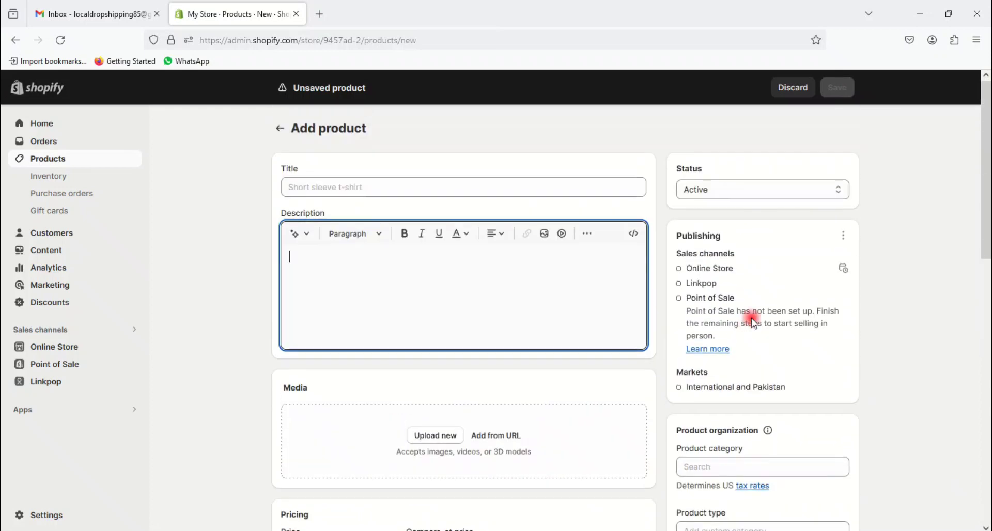
left_click(840, 191)
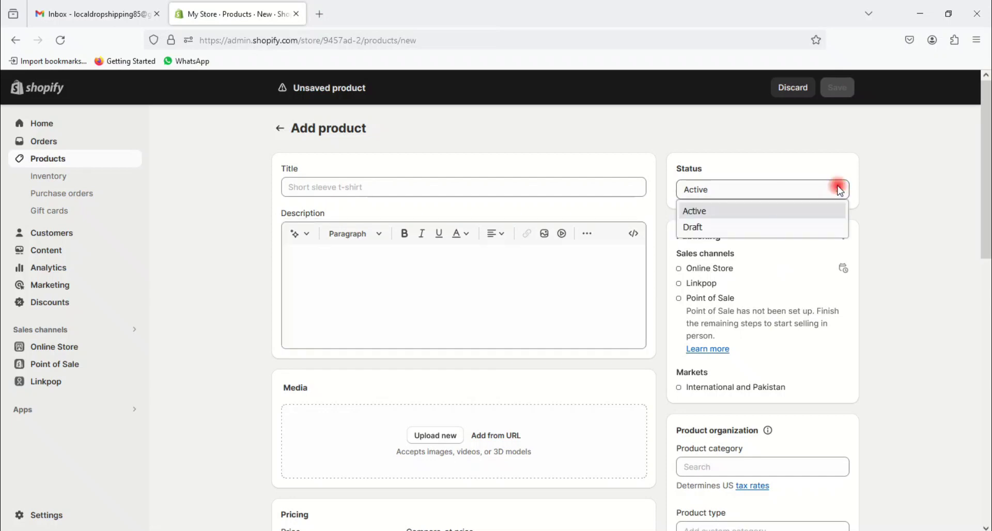
left_click(749, 143)
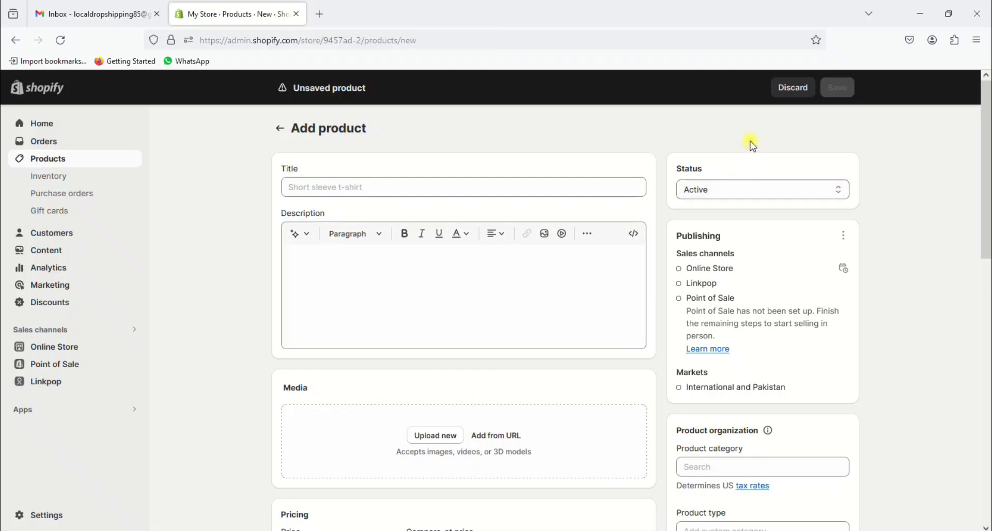
scroll(736, 271, "down", 2)
scroll(754, 270, "down", 1)
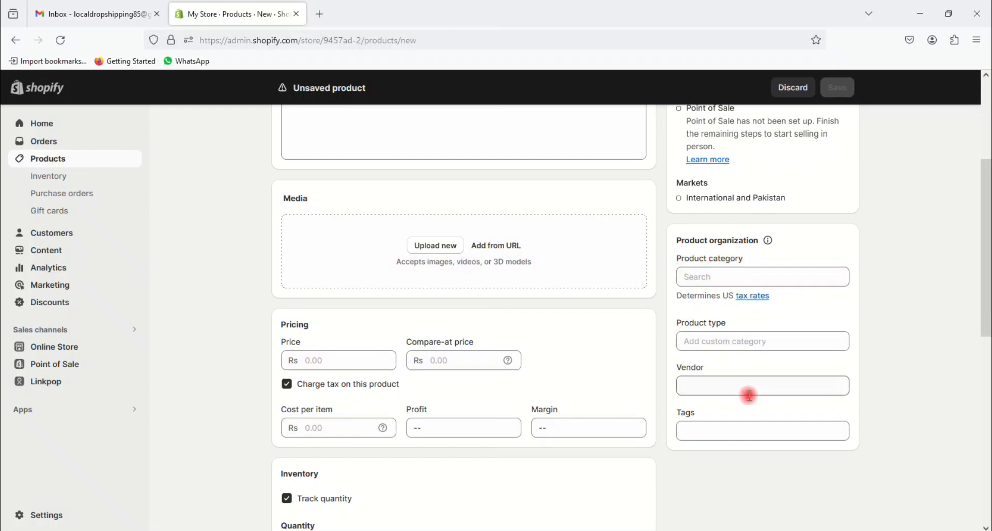
scroll(744, 429, "down", 2)
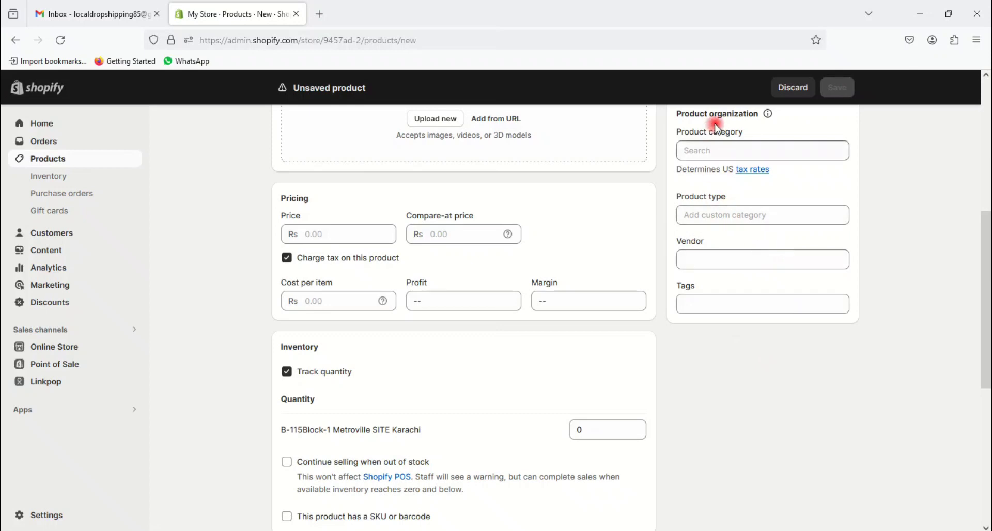
scroll(730, 259, "up", 1)
scroll(729, 248, "up", 2)
scroll(598, 355, "down", 6)
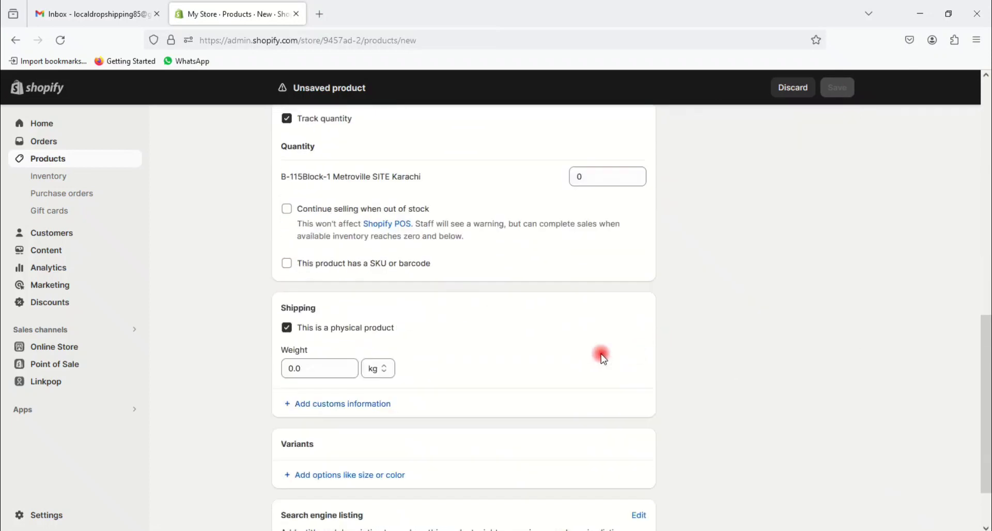
scroll(390, 372, "up", 6)
scroll(390, 372, "up", 4)
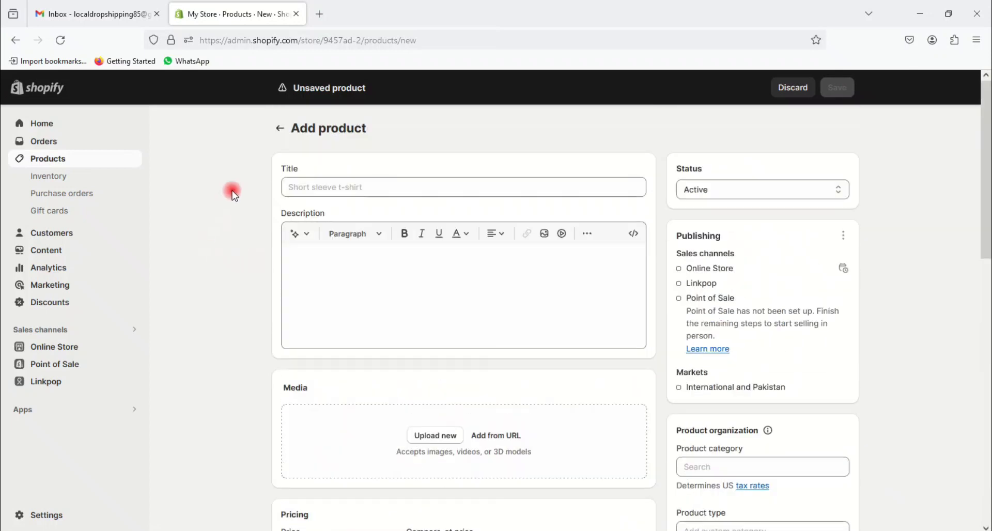
left_click(278, 131)
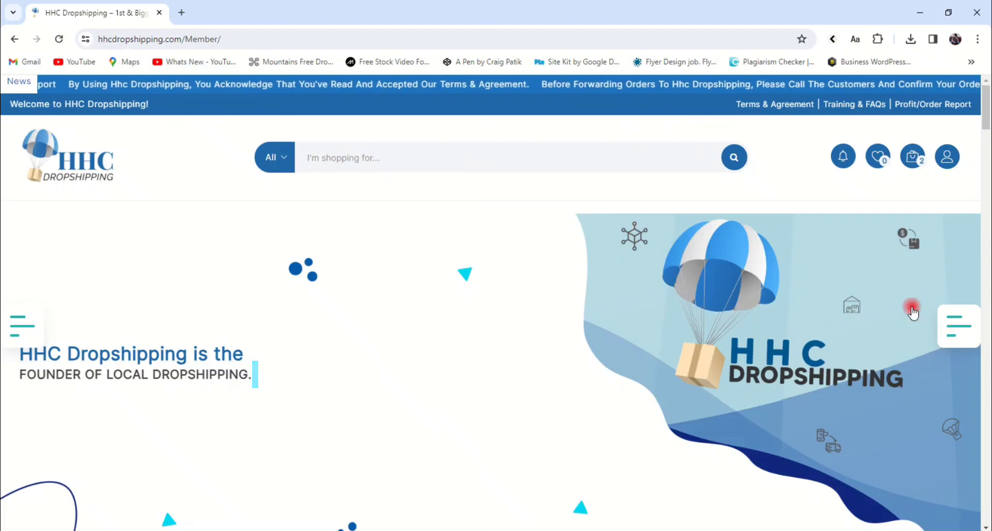
Step: On the HHC Dropshipping home page, review the shortcut cards and open the account side menu down to the Products CSV downloads
scroll(700, 287, "down", 5)
scroll(703, 290, "down", 2)
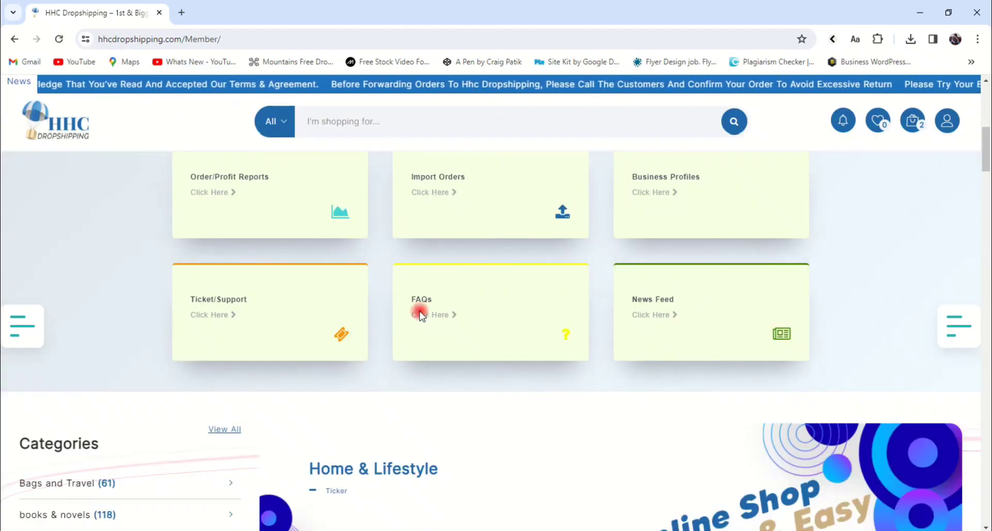
scroll(173, 341, "down", 3)
scroll(715, 325, "up", 4)
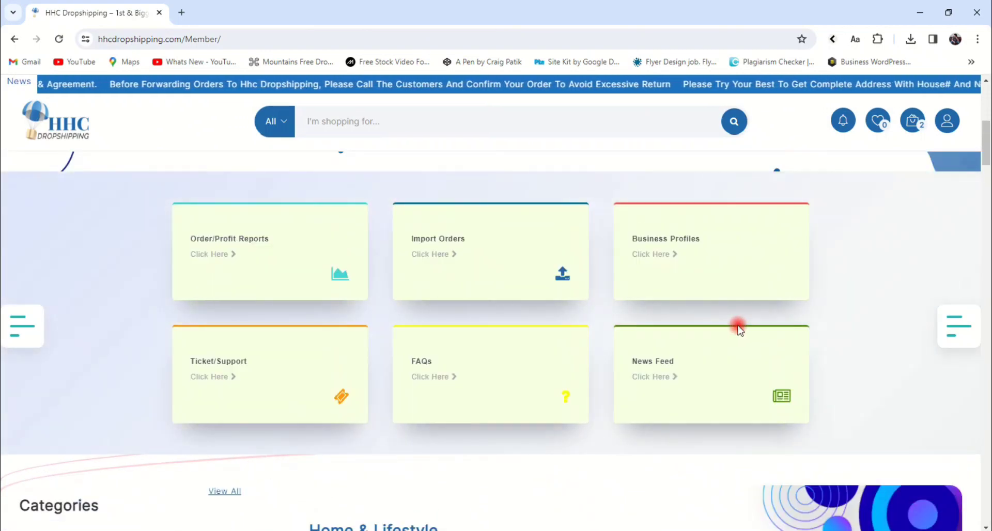
scroll(930, 336, "down", 2)
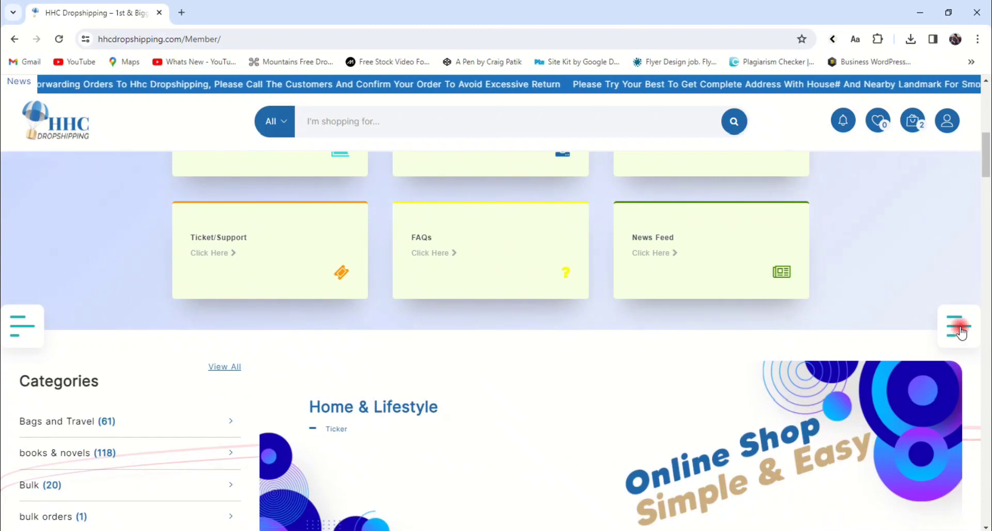
left_click(947, 345)
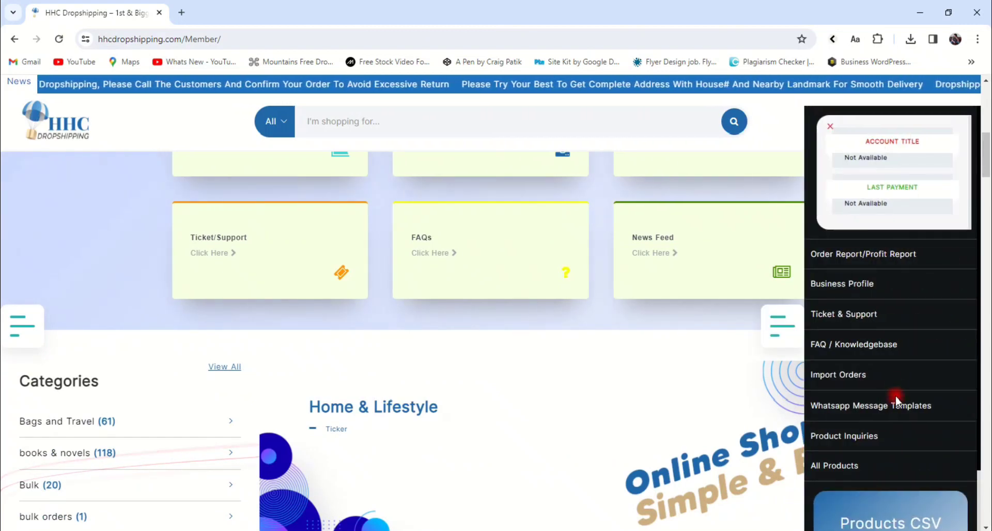
scroll(898, 300, "down", 3)
scroll(898, 303, "down", 2)
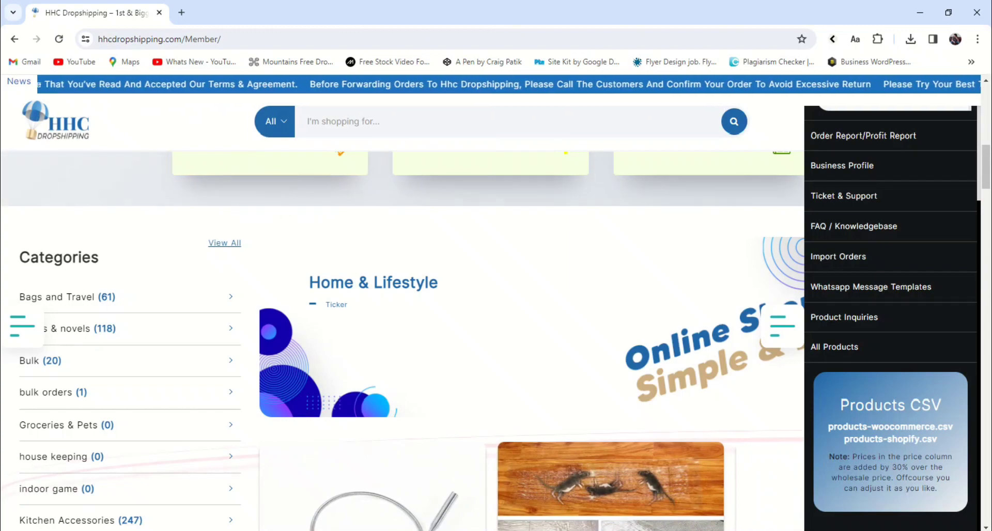
Step: Open the products-shopify CSV file from the desktop in Excel and dismiss the Office activation dialog
key("alt+Tab")
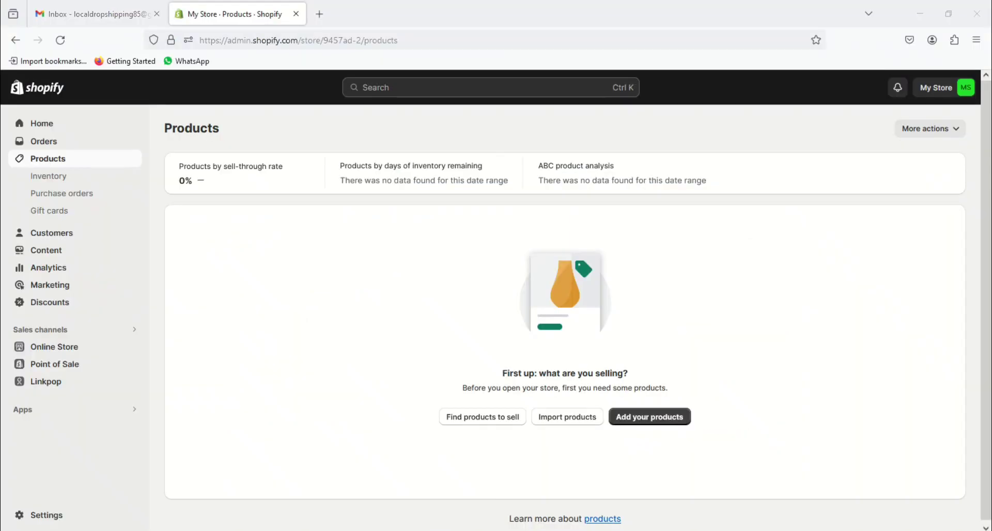
key("alt+Tab")
left_click(920, 13)
left_click(785, 63)
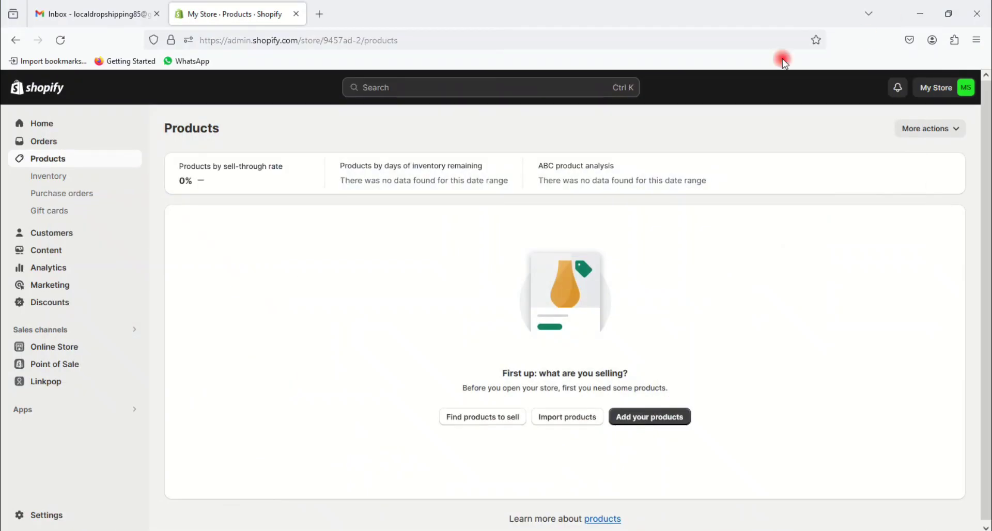
left_click(920, 13)
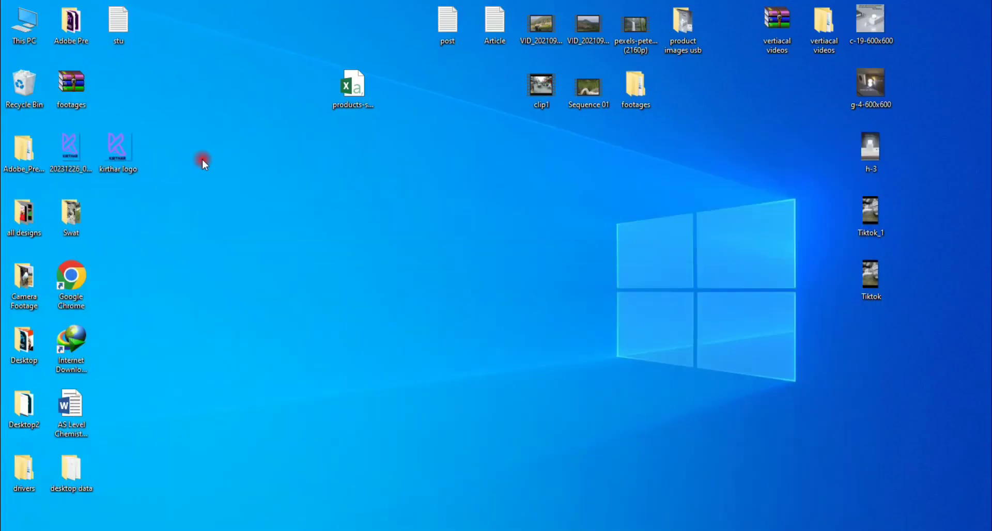
left_click(352, 88)
left_click(351, 84)
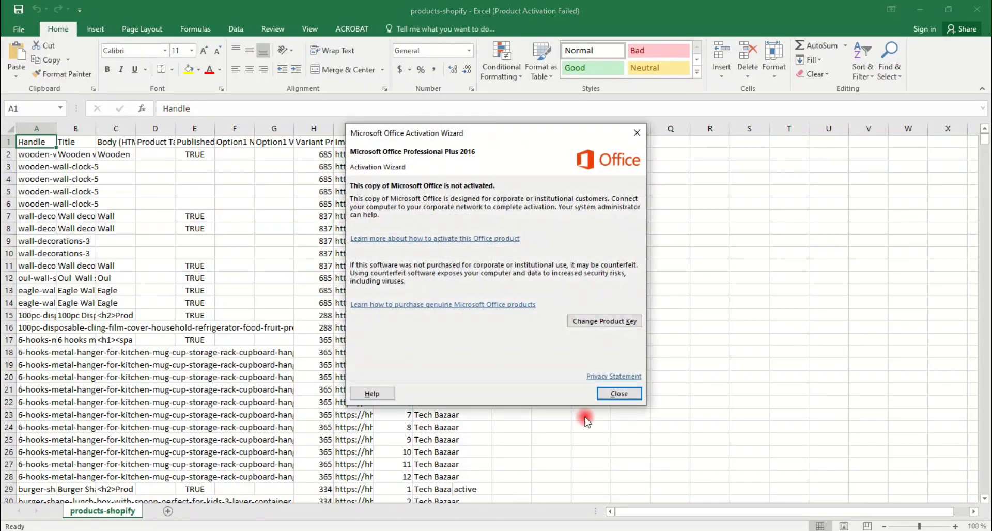
left_click(622, 395)
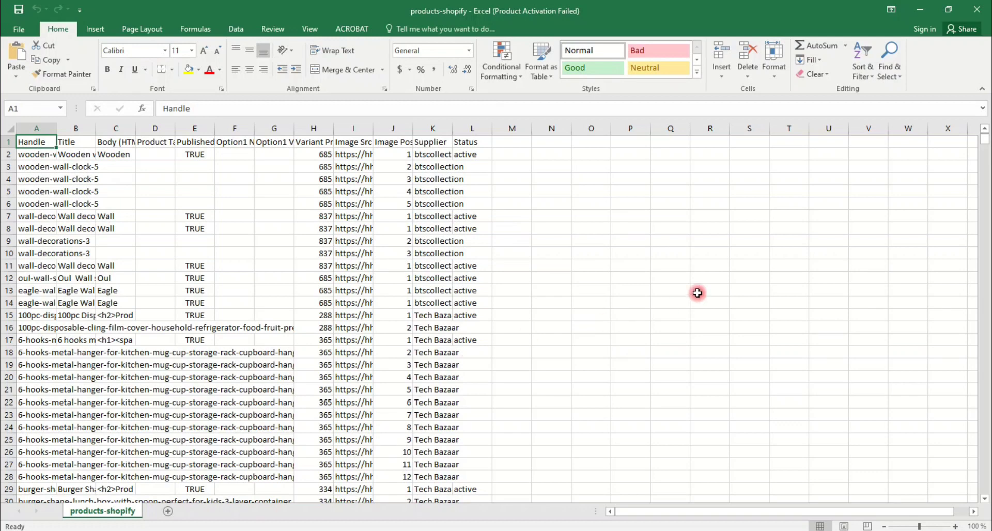
Step: Widen the Variant Price column and highlight all of its values for review
left_click_drag(333, 128, 358, 136)
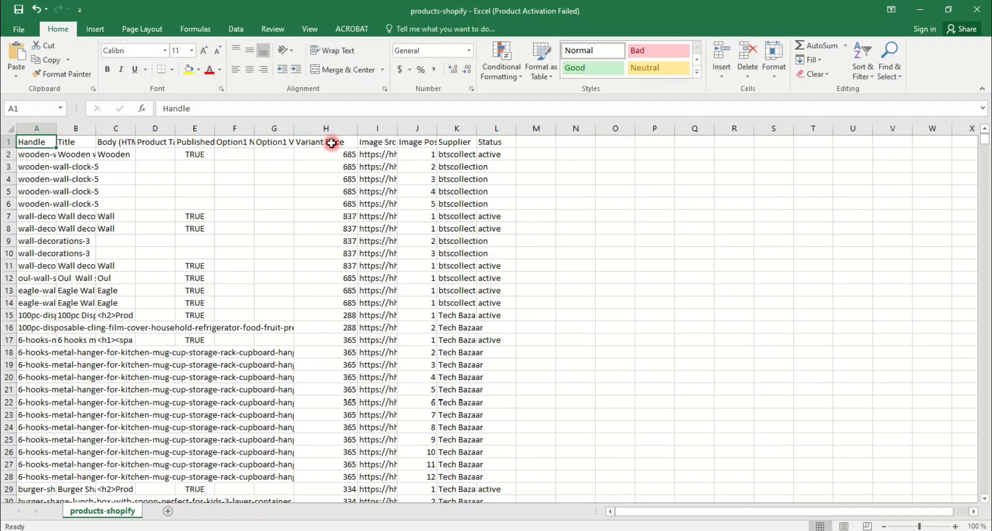
left_click(331, 143)
key("ctrl+shift+Down")
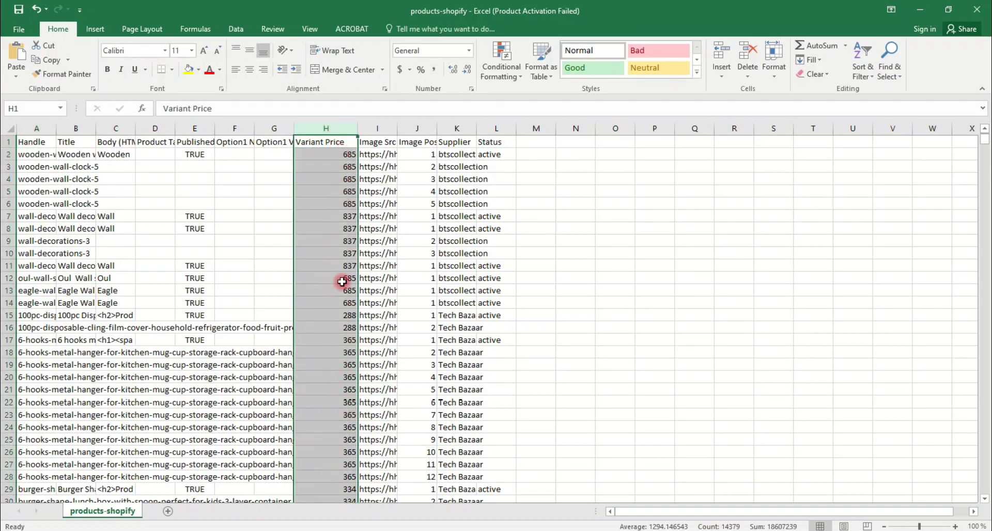
left_click(317, 162)
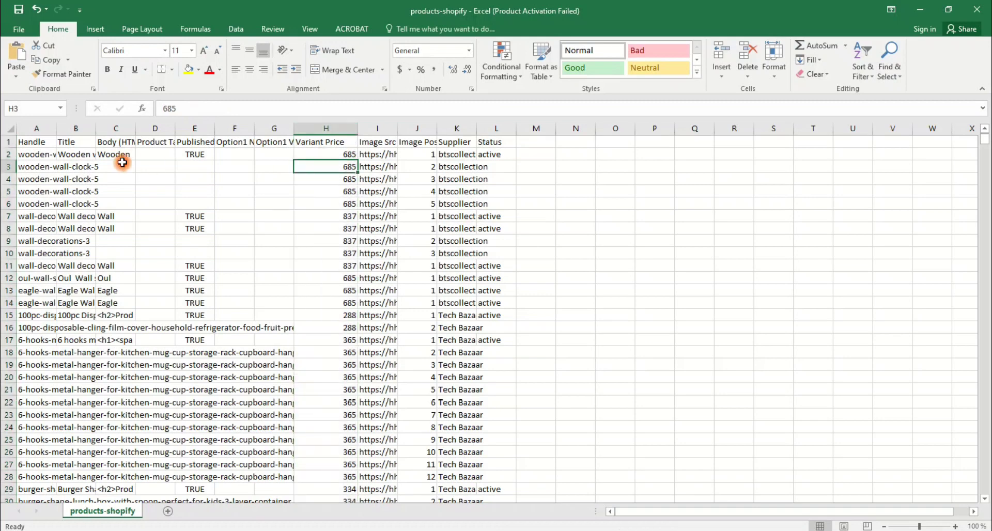
Step: Copy the handle text wooden-wall-clock-5 of the first product in the sheet
left_click(81, 157)
left_click(23, 155)
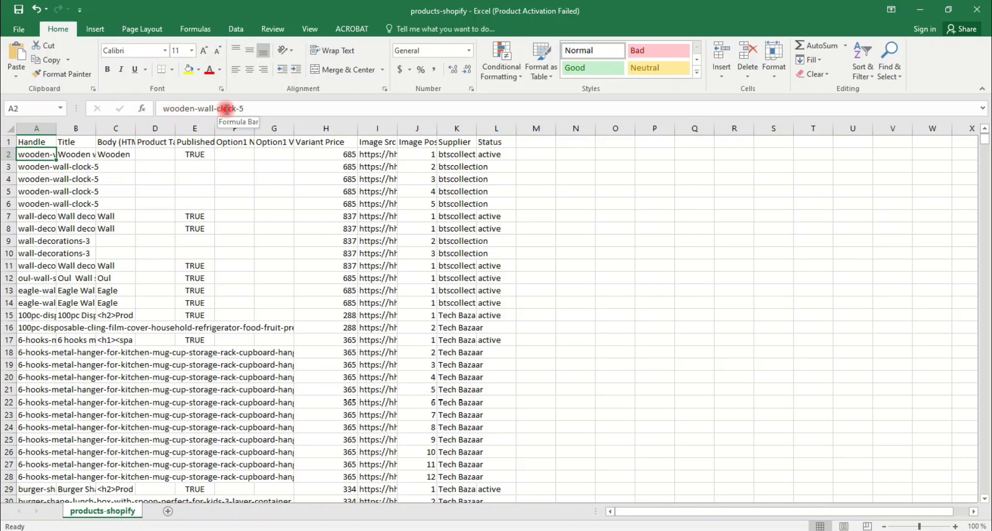
left_click_drag(279, 108, 133, 108)
right_click(175, 108)
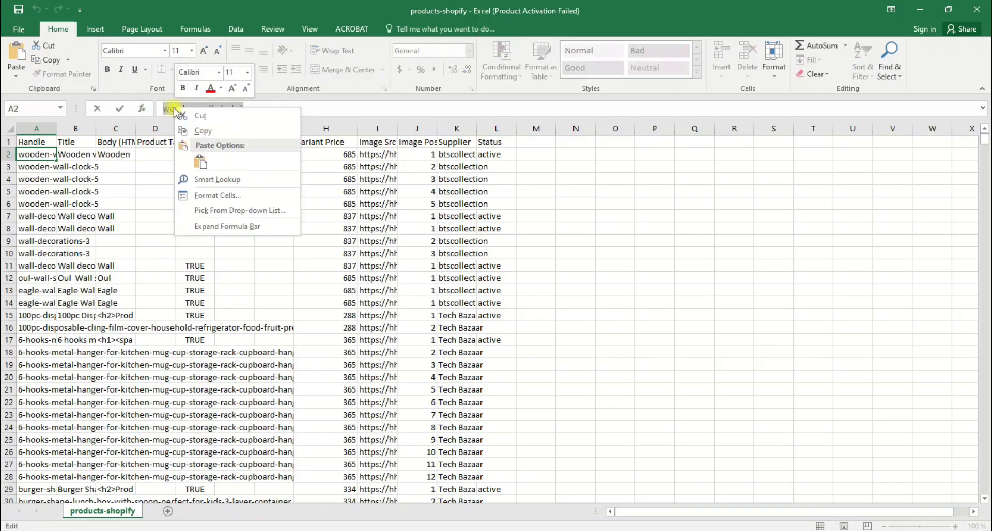
left_click(199, 133)
Step: Check the wooden wall clock's price, description and repeated handle rows in the product sheet
left_click(342, 159)
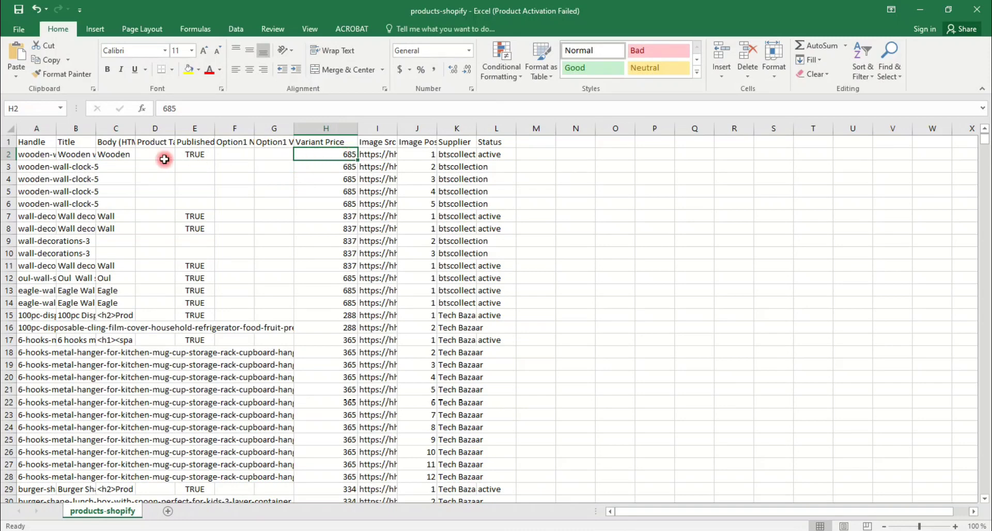
left_click(98, 154)
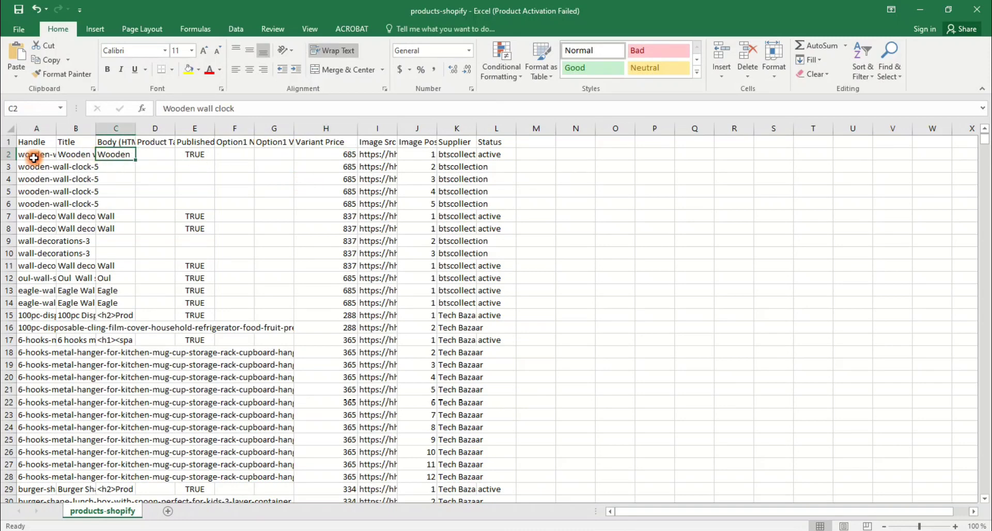
left_click(47, 155)
left_click(44, 166)
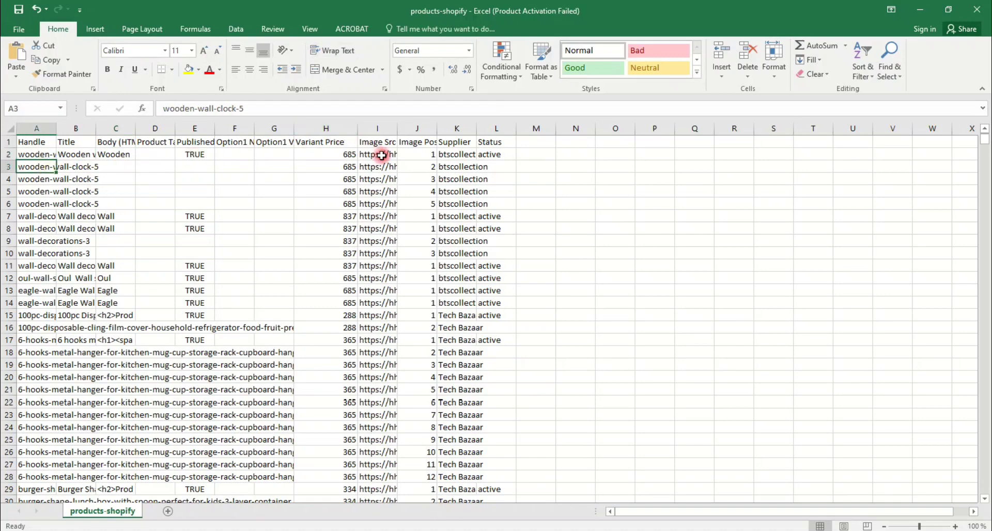
left_click_drag(353, 166, 341, 202)
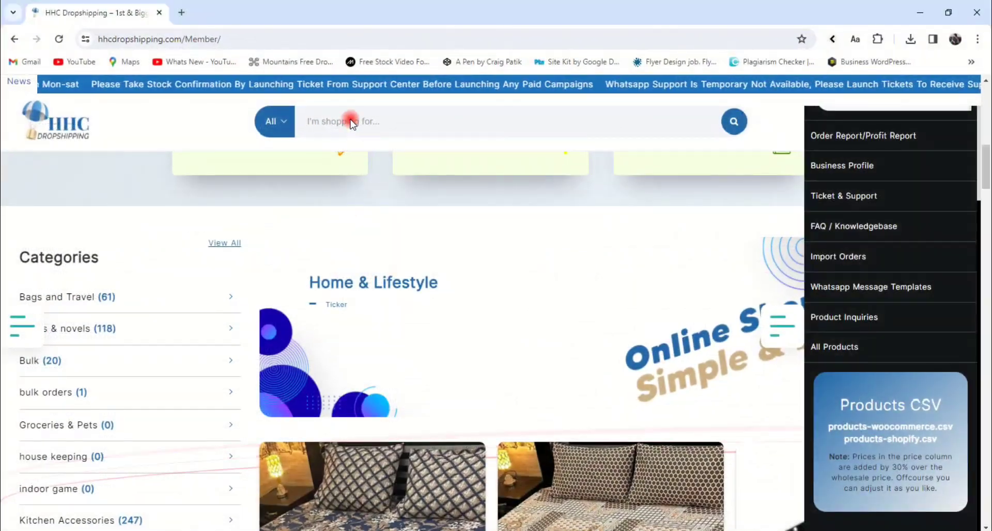
Step: Search the HHC Dropshipping site for the copied handle wooden-wall-clock-5
right_click(350, 123)
left_click(385, 239)
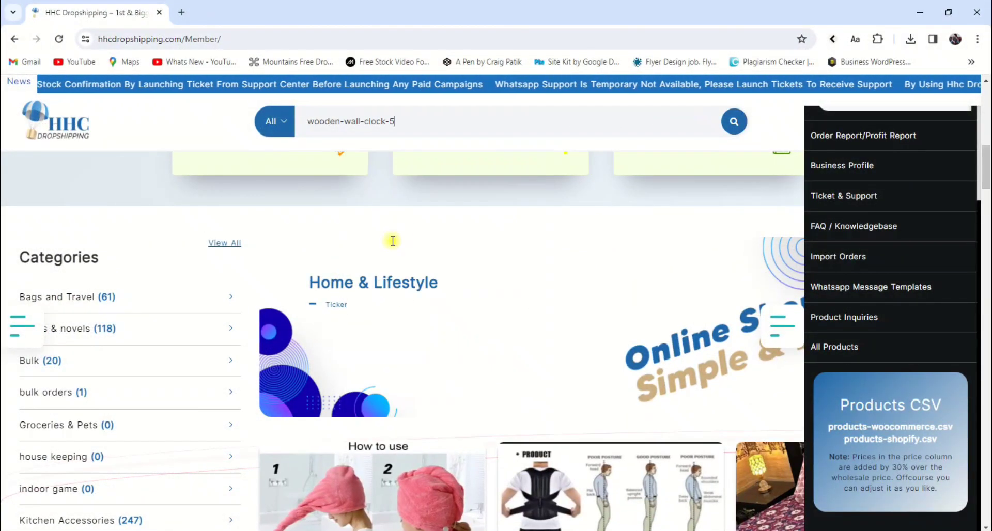
left_click(736, 122)
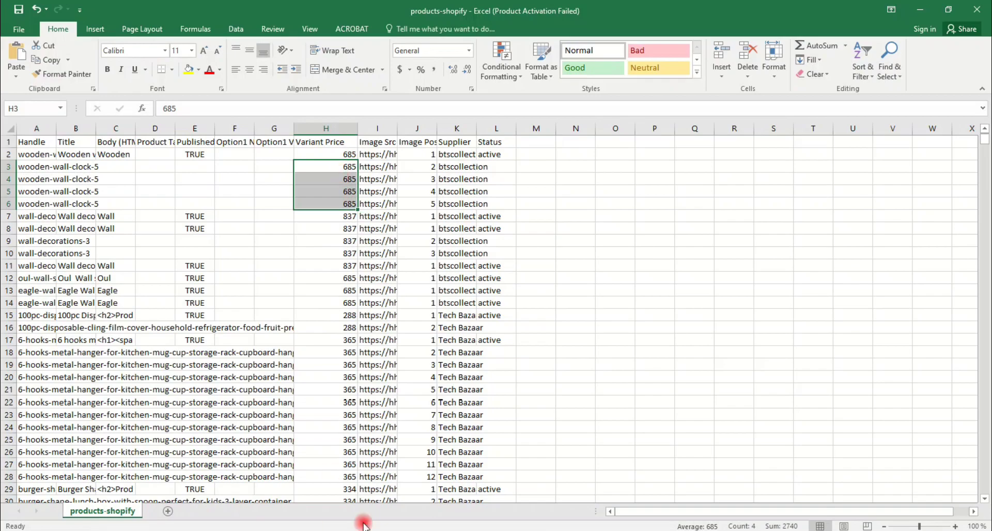
Step: Return to the product sheet in Excel and check the wooden wall clock's image link, supplier and handle
key("Escape")
key("alt+Tab")
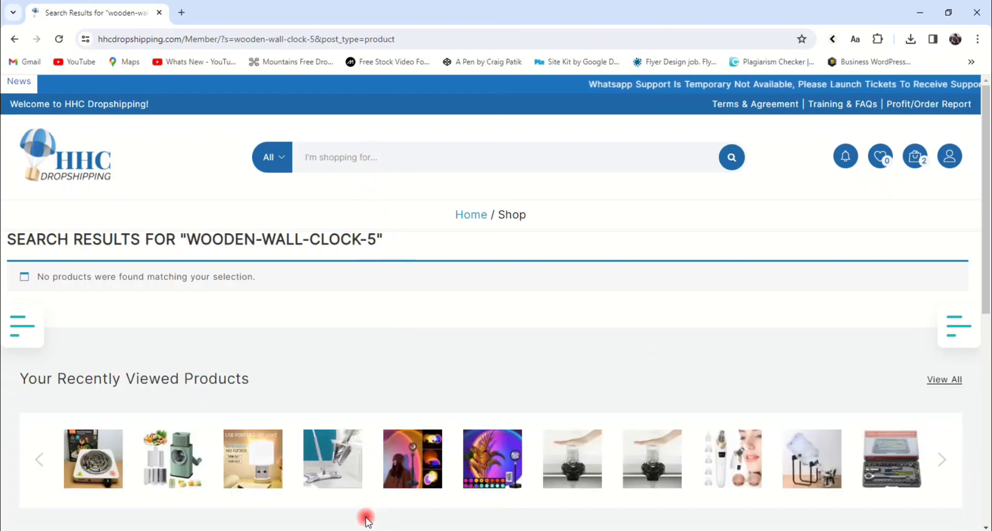
key("alt+Tab")
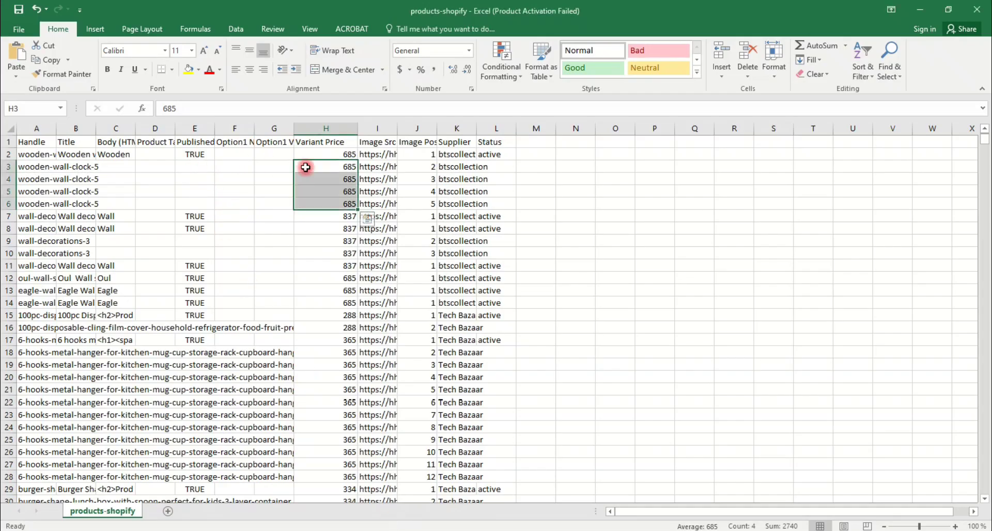
left_click(378, 155)
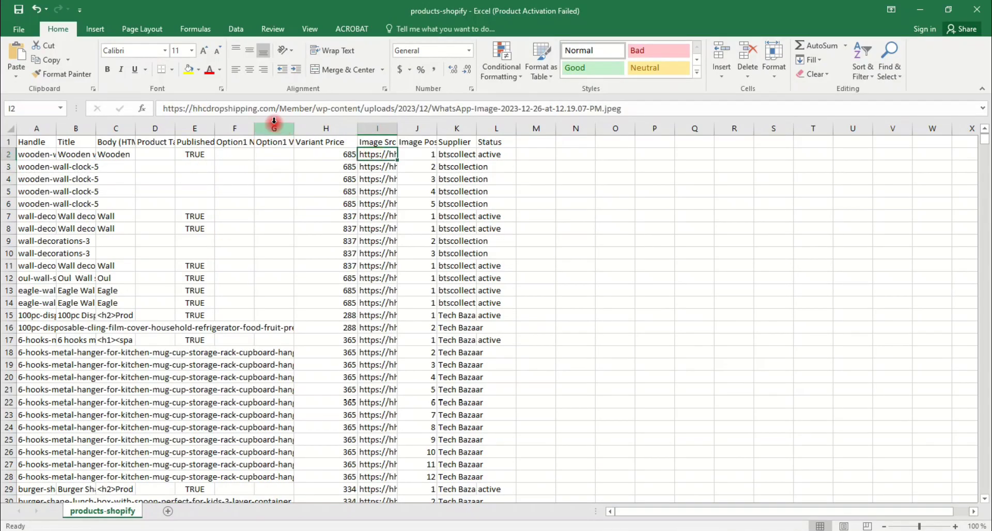
left_click(457, 155)
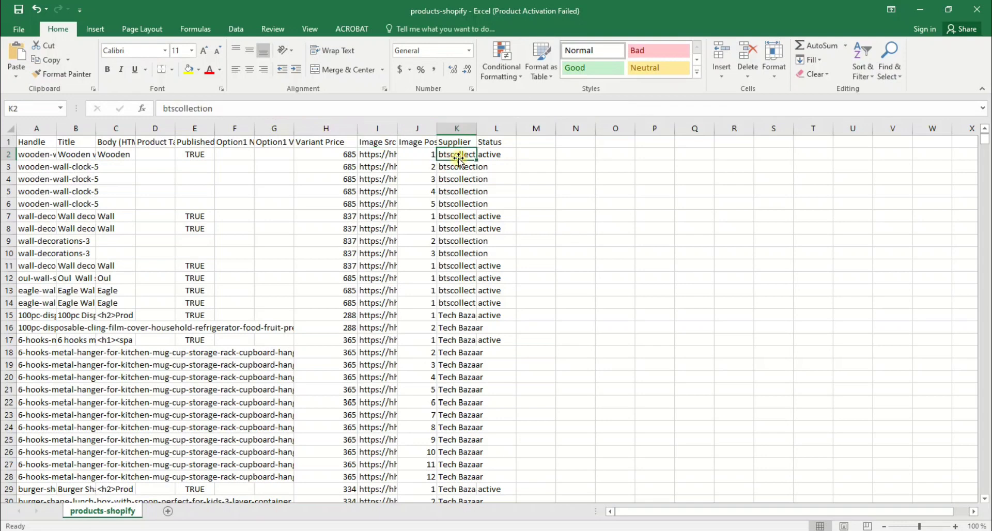
left_click(46, 188)
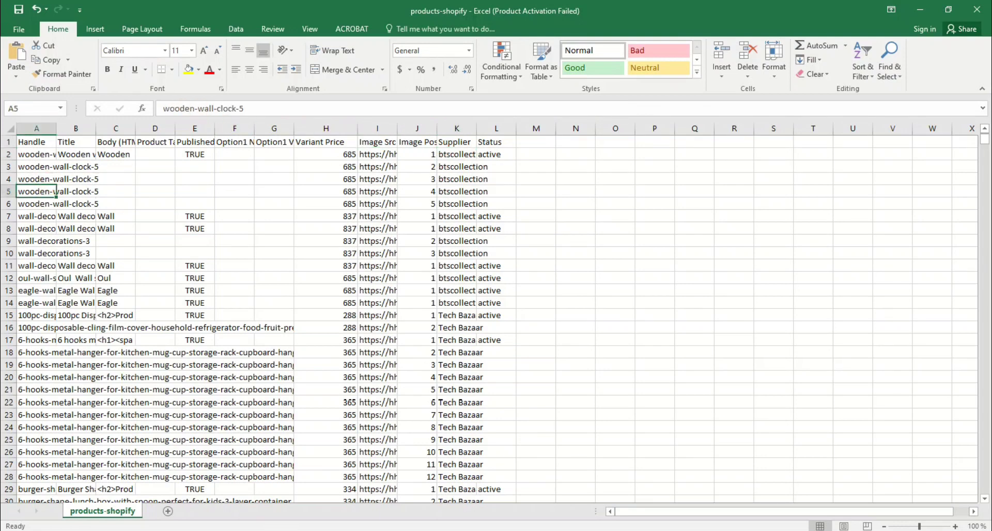
Step: Switch back to the HHC Dropshipping site in Chrome and search for the product as "wooden wall clock 5", without hyphens
key("alt+Tab")
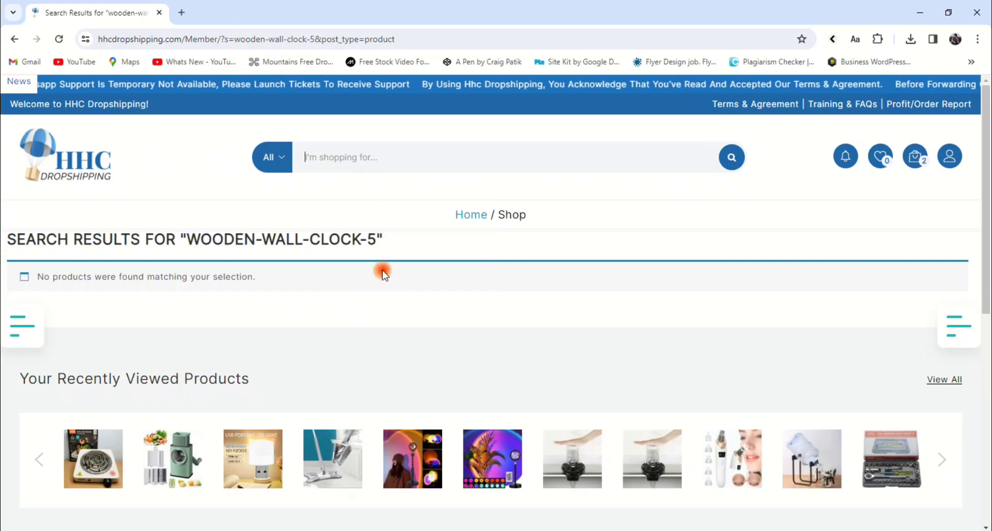
left_click(350, 160)
key("ctrl+v")
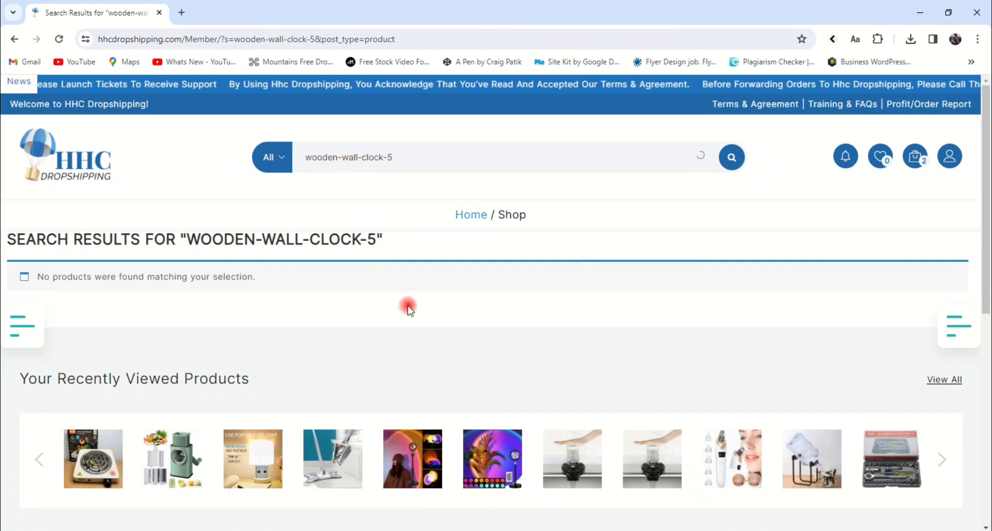
key("Left")
key("Left")
key("Left")
key("Left")
key("Left")
key("Left")
key("Left")
key("Left")
key("Left")
key("Left")
key("Left")
key("Left")
key("BackSpace")
key("Right")
key("Right")
key("Right")
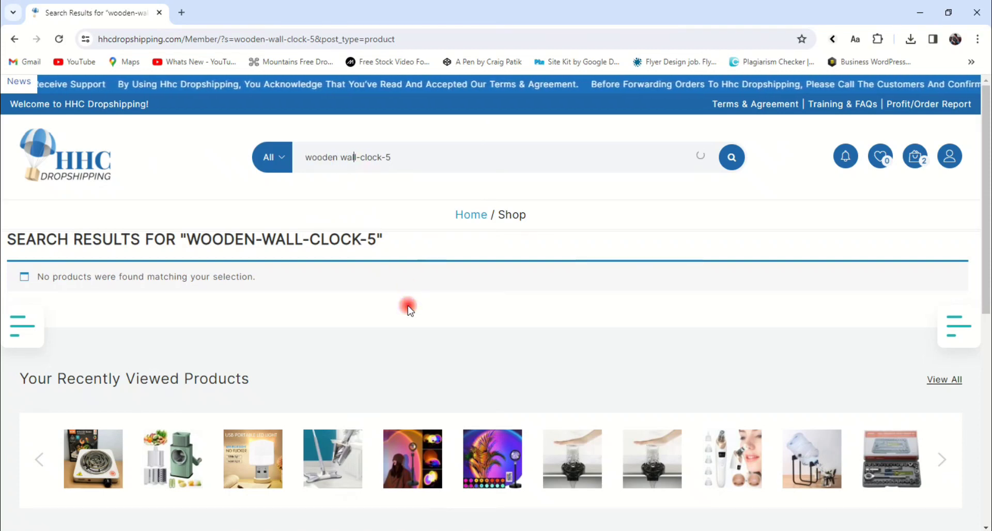
key("Right")
key("Right")
key("BackSpace")
key("Right")
key("Right")
key("Right")
key("Right")
key("Right")
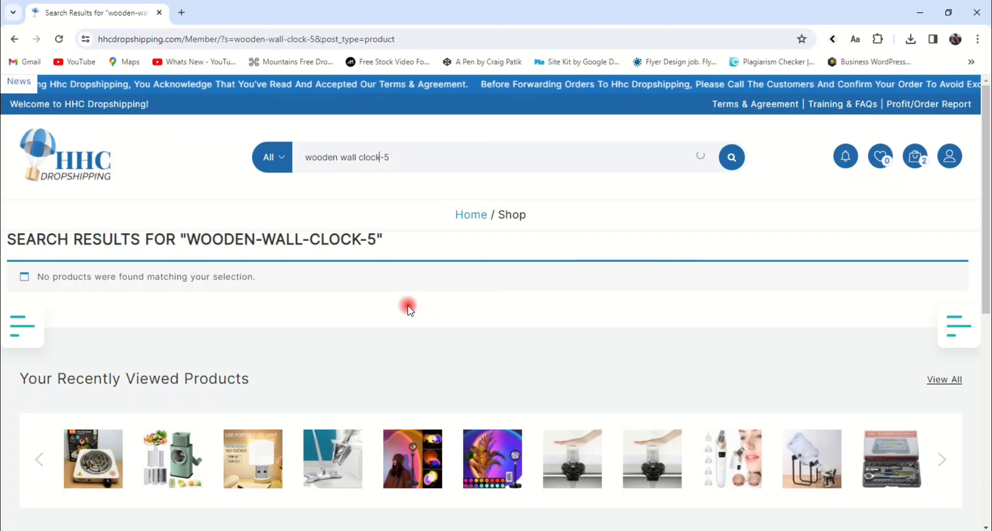
key("Right")
key("BackSpace")
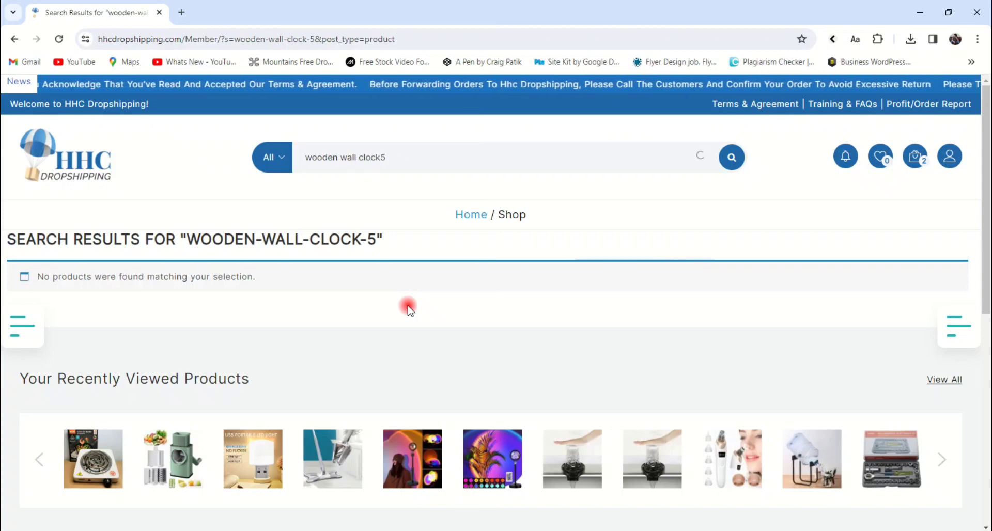
key("Return")
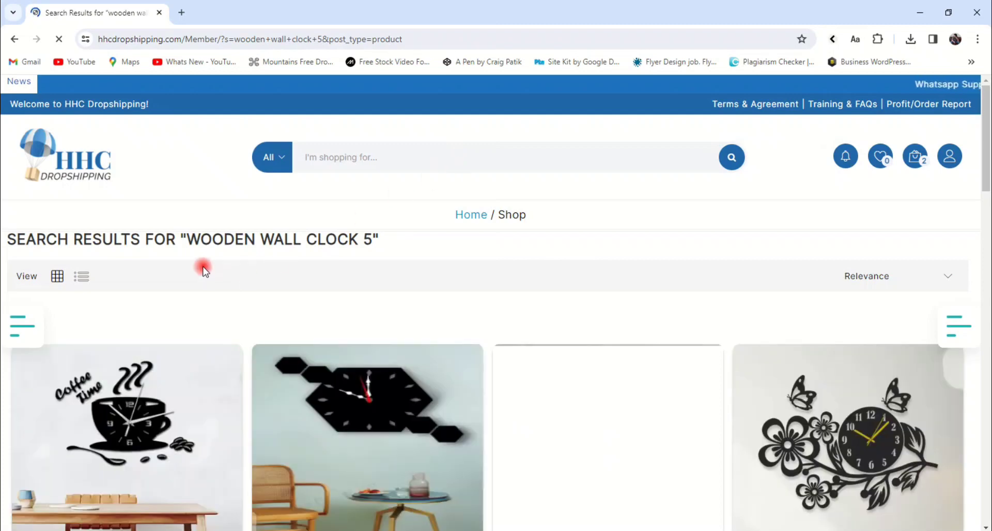
Step: Browse the wooden wall clock results and examine their suppliers and wholesale prices
scroll(534, 308, "down", 4)
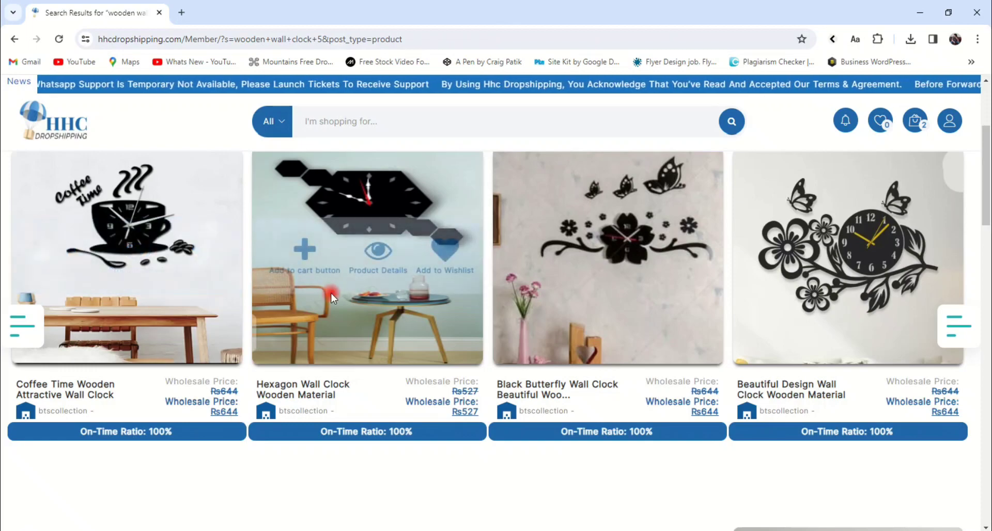
scroll(672, 348, "down", 8)
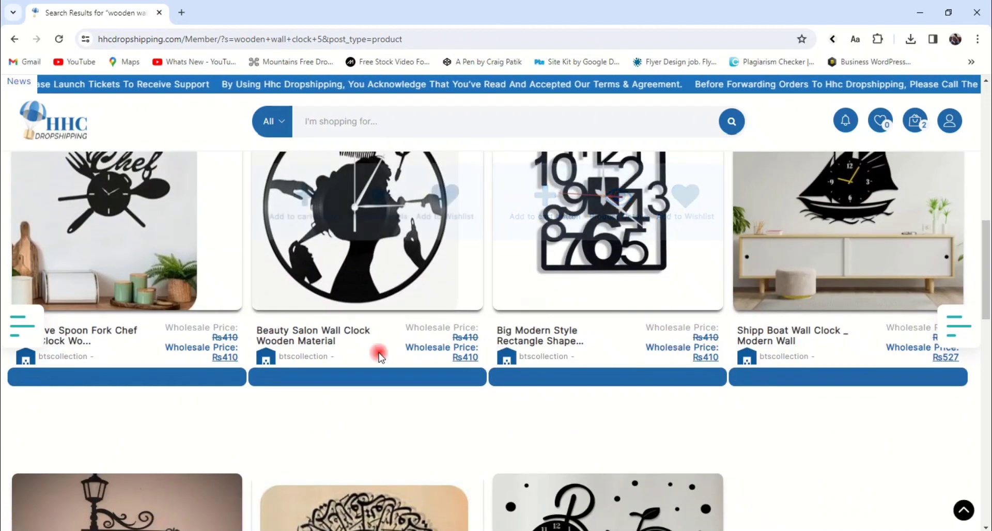
scroll(805, 352, "down", 3)
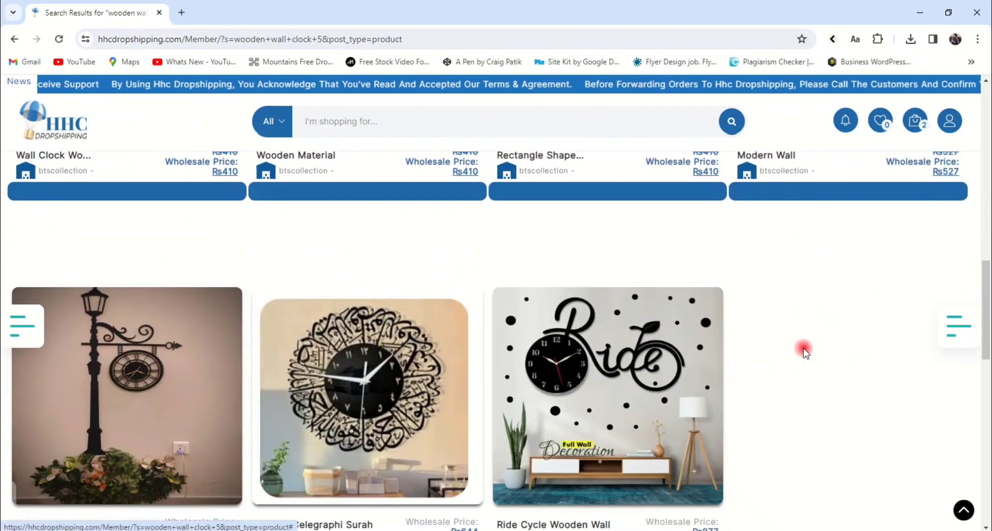
scroll(805, 353, "down", 2)
mouse_move(606, 262)
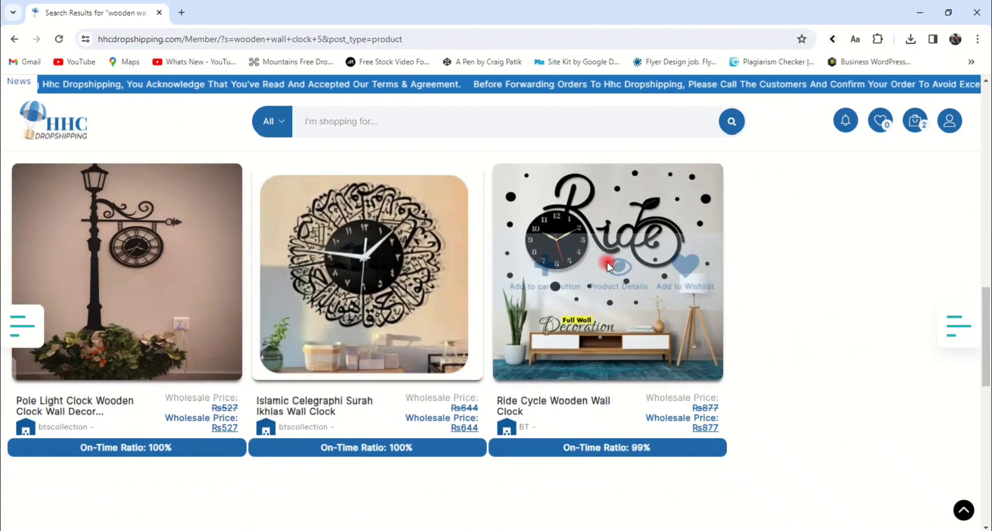
mouse_move(196, 329)
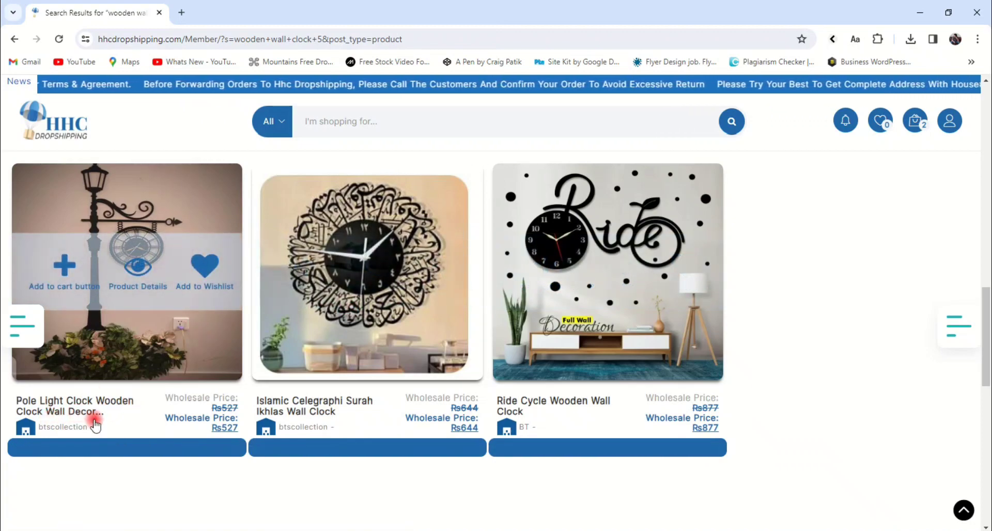
mouse_move(377, 422)
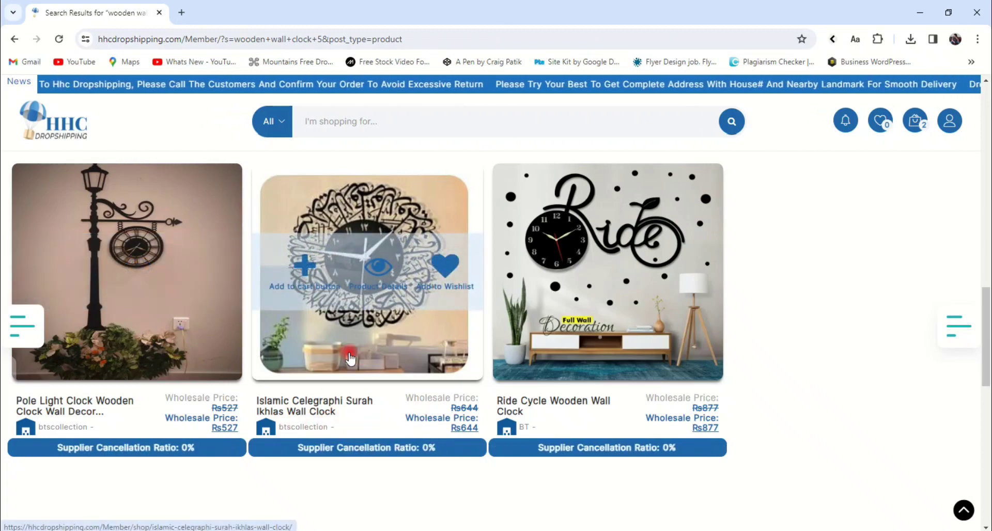
scroll(348, 350, "down", 5)
scroll(350, 357, "up", 5)
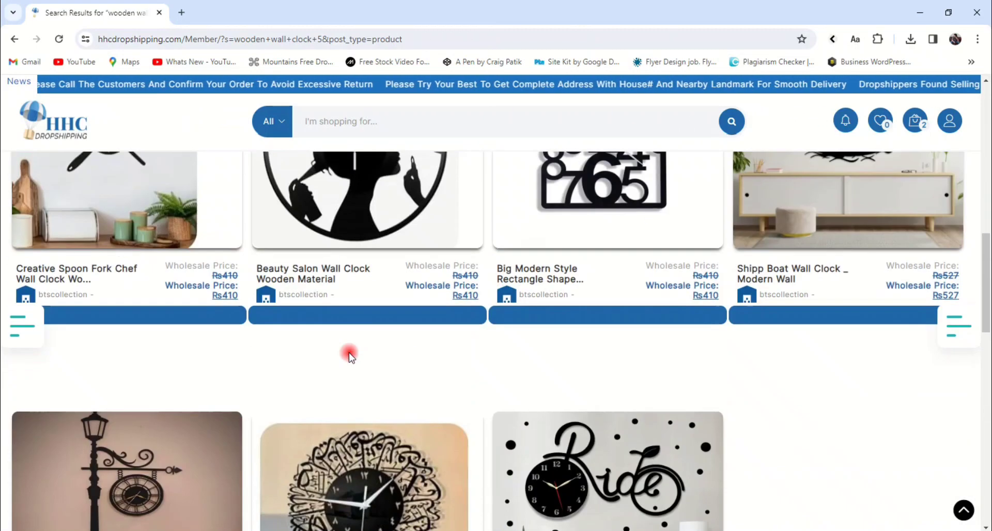
scroll(348, 352, "down", 1)
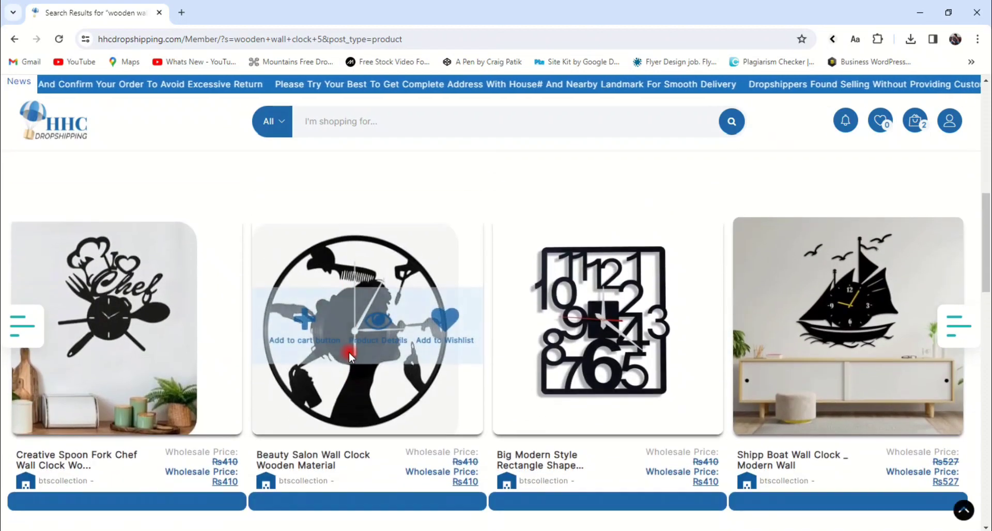
scroll(348, 353, "down", 1)
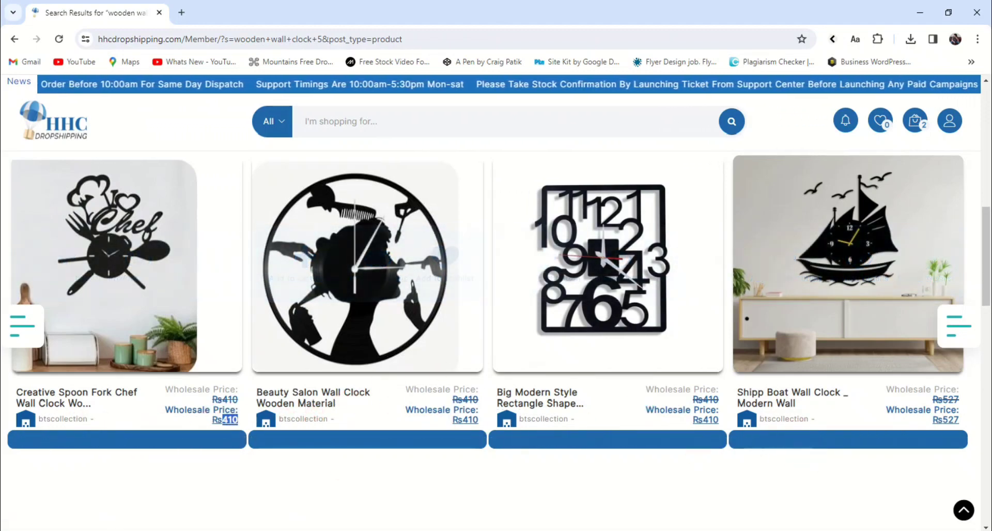
Step: Compare the supplier and Variant Price of the wooden wall clock rows in Excel with the clock listings on the HHC site
key("alt+Tab")
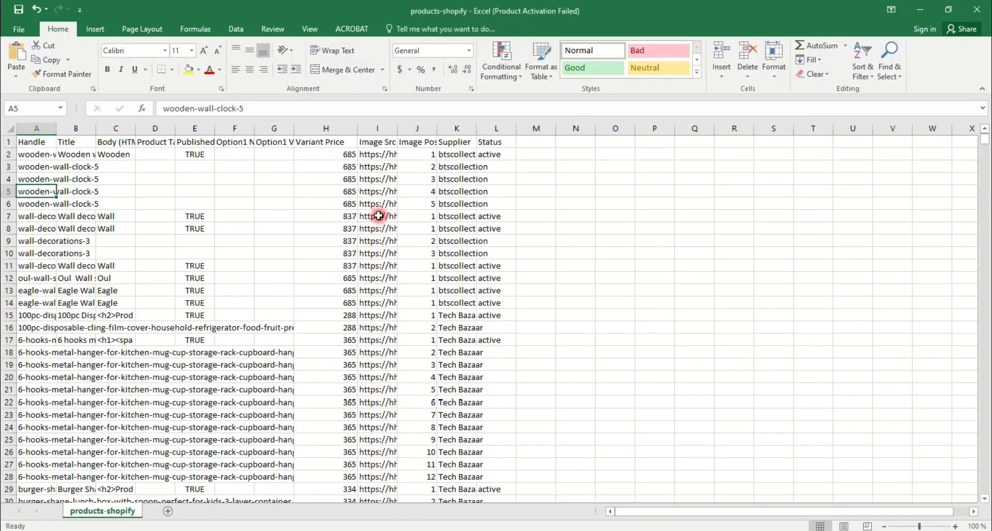
left_click(451, 155)
left_click_drag(451, 155, 458, 229)
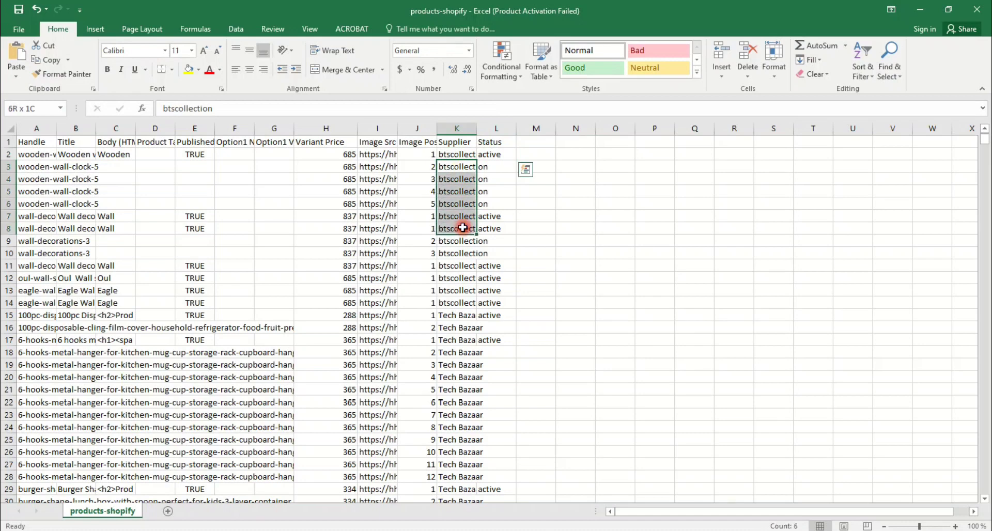
left_click(346, 183)
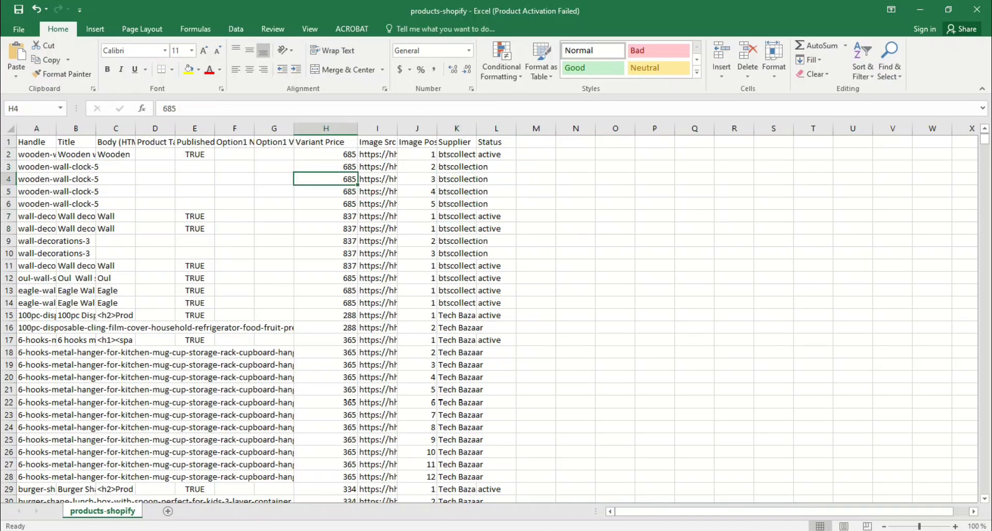
key("alt+Tab")
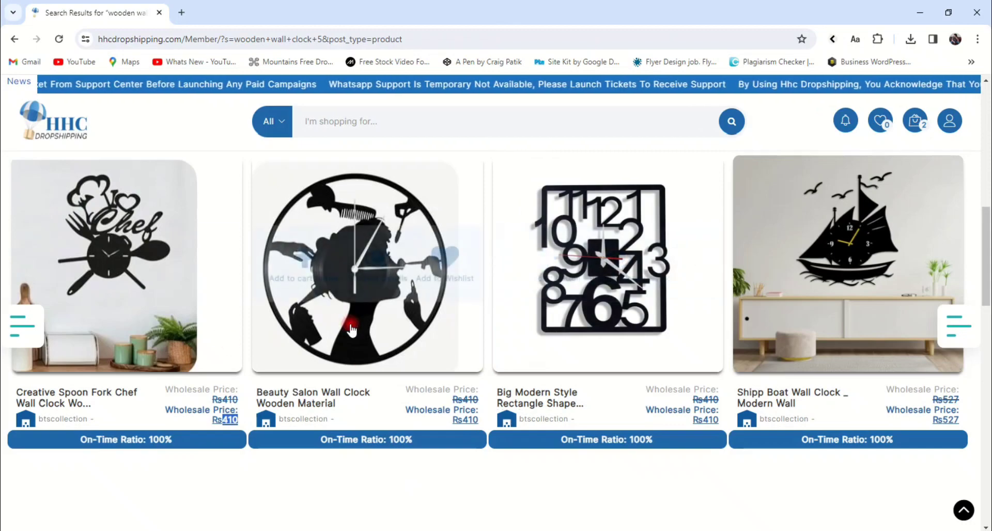
Step: In the Excel product sheet, calculate the price difference in cell O4 with the formula =H4-410
key("alt+Tab")
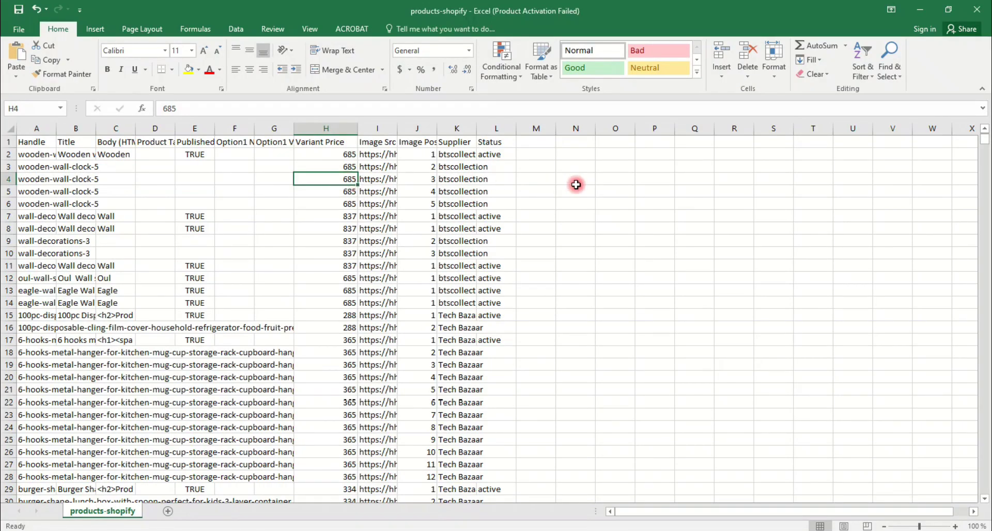
left_click(604, 180)
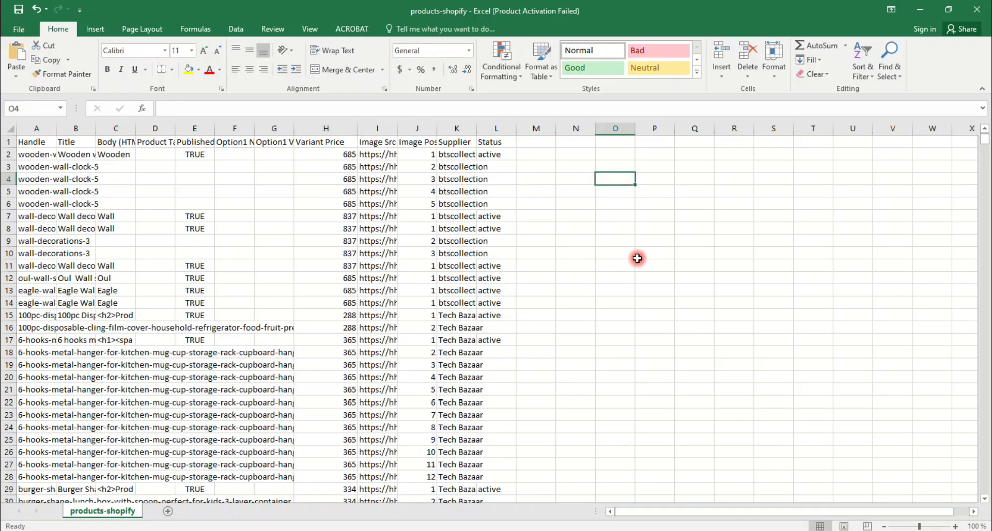
type("=")
key("Left")
key("Left")
key("Left")
key("Left")
key("Left")
key("Left")
key("Left")
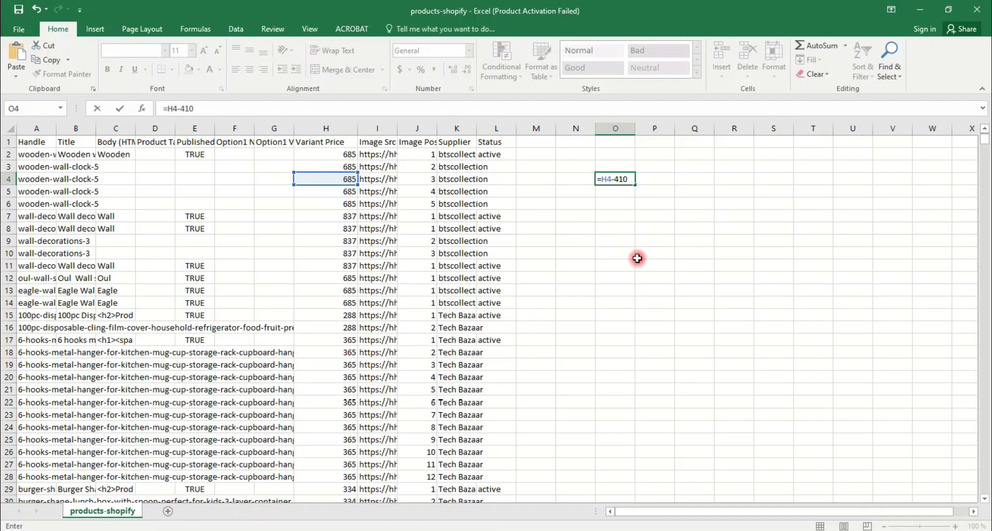
type("-410")
key("Return")
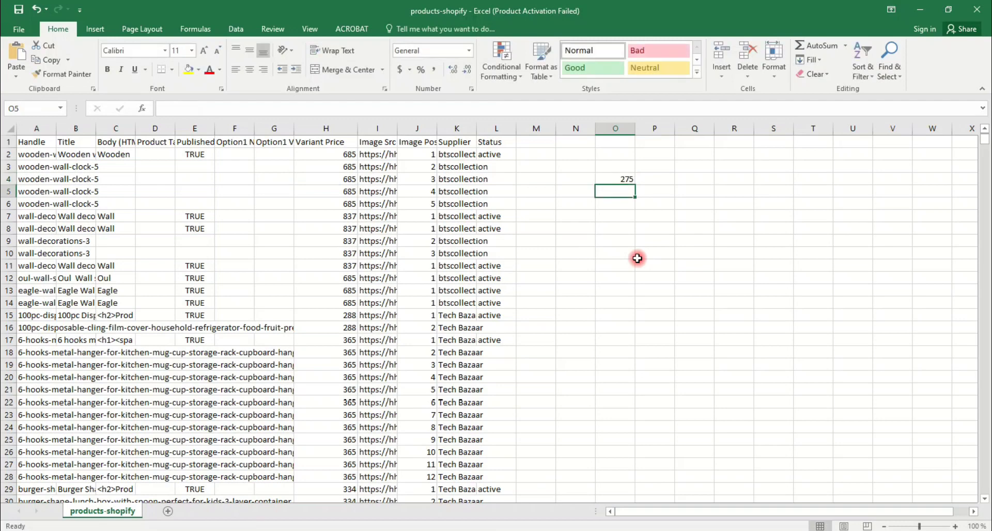
key("Up")
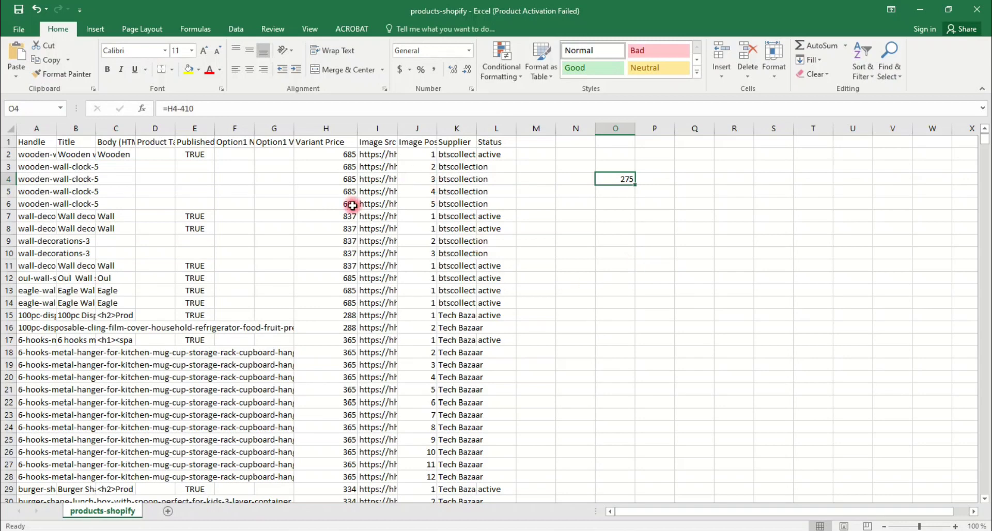
Step: Enter 10% in cell P4, next to the calculated price difference
left_click_drag(344, 166, 380, 253)
left_click(626, 177)
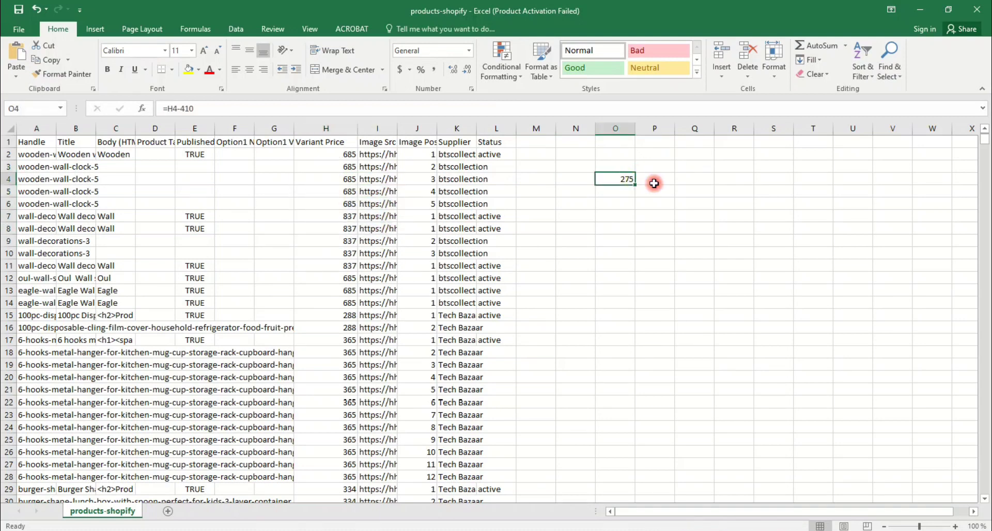
left_click(646, 178)
type("10")
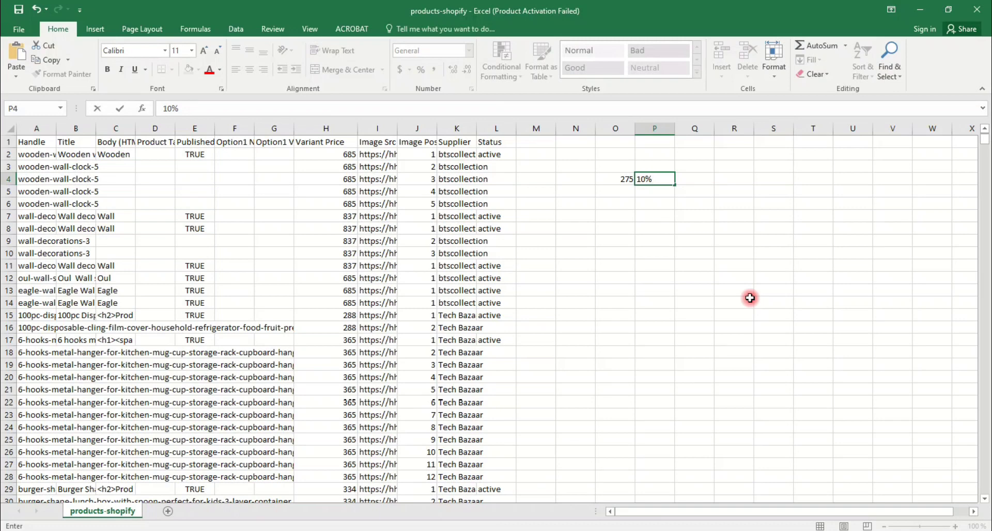
key("Tab")
Step: Calculate 10% of the price difference in cell Q4 with the formula =O4*P4
type("=")
key("Left")
key("Left")
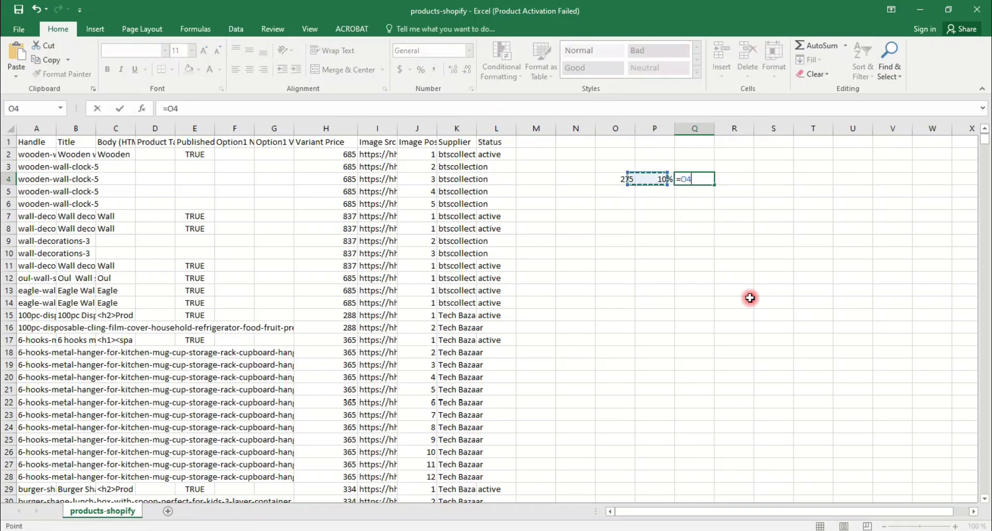
type("*")
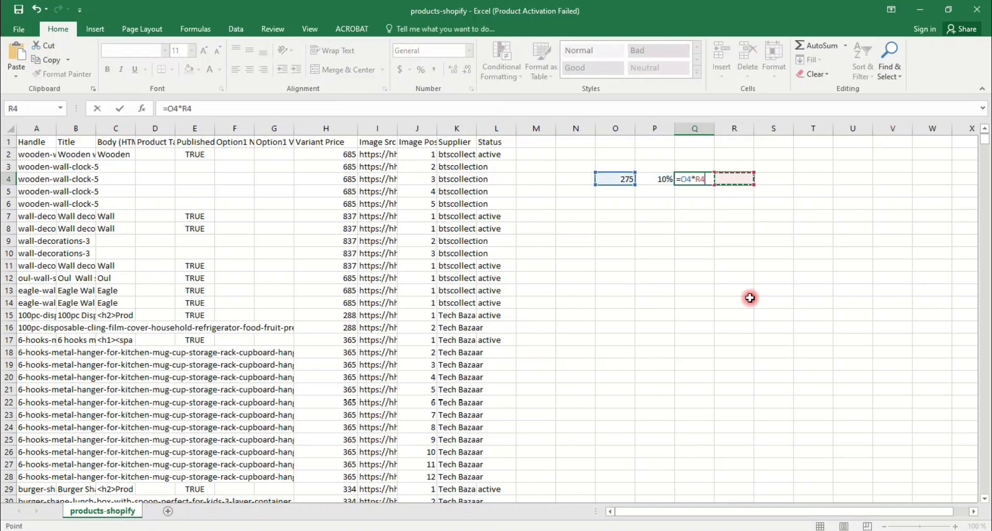
key("Left")
key("Return")
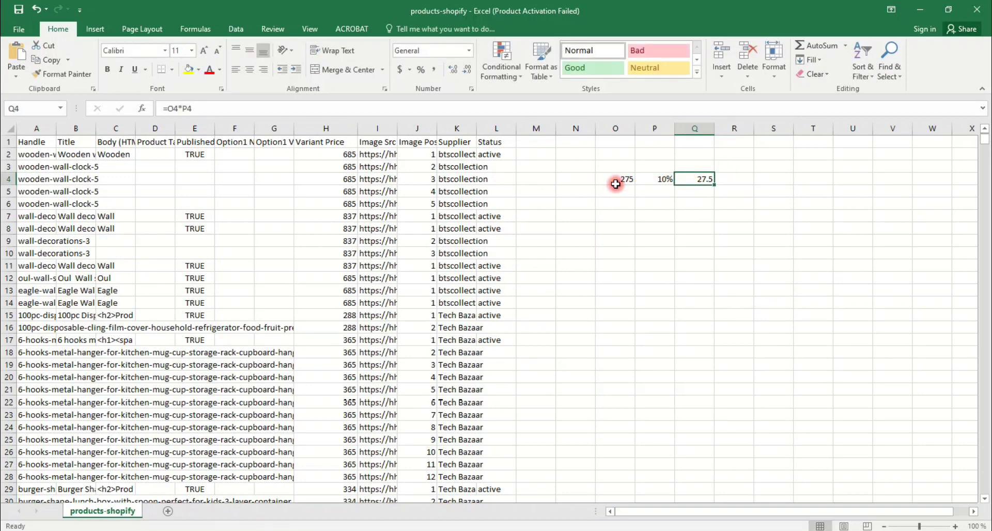
left_click(631, 190)
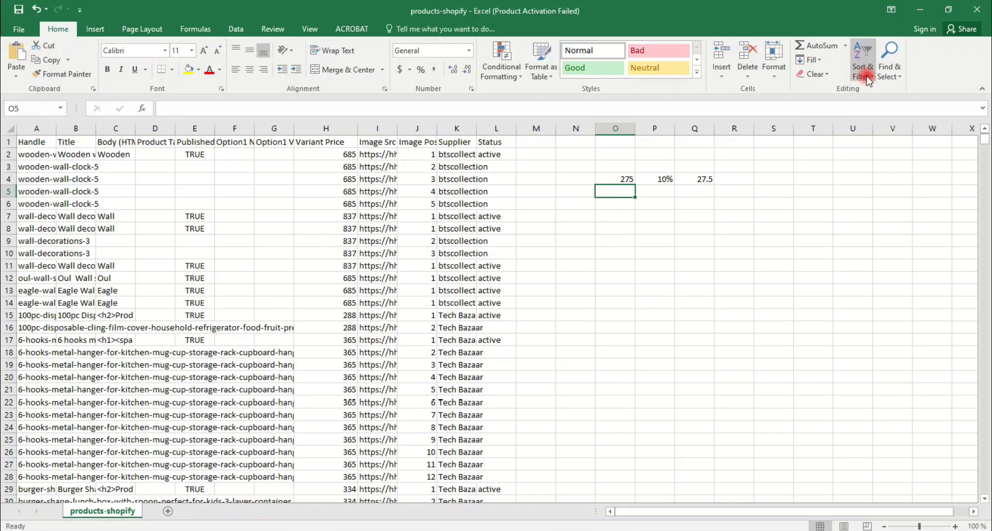
Step: Clear the trial markup calculation from cells O4:Q5
left_click_drag(623, 173, 694, 197)
key("Delete")
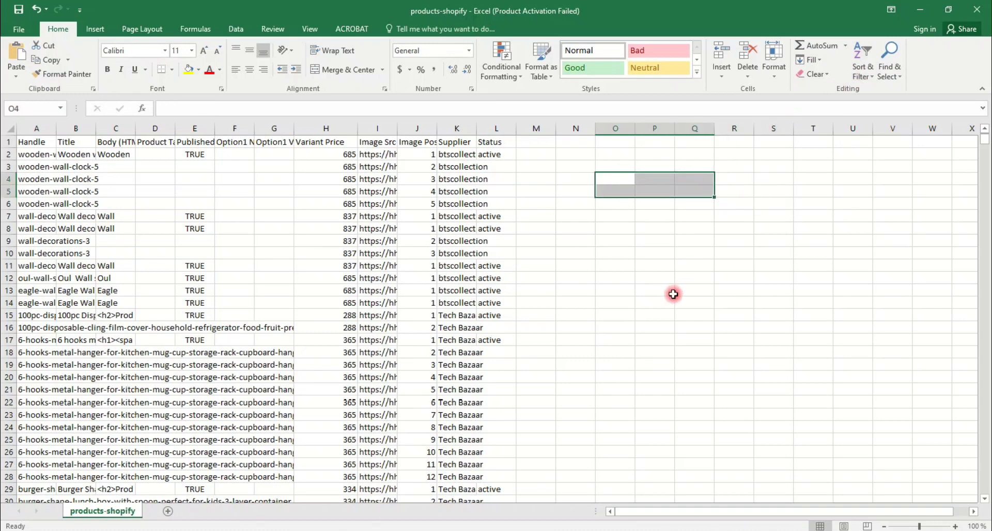
left_click_drag(352, 154, 331, 279)
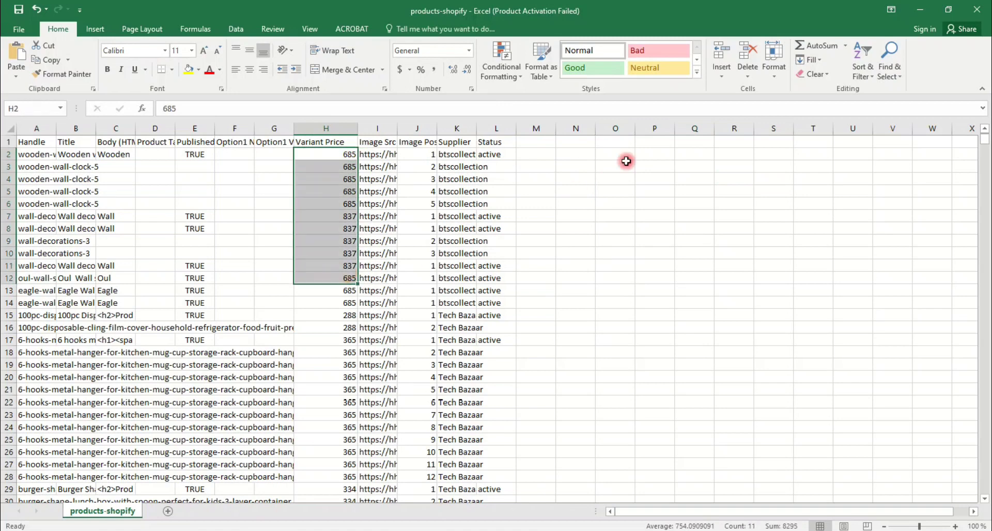
left_click(584, 154)
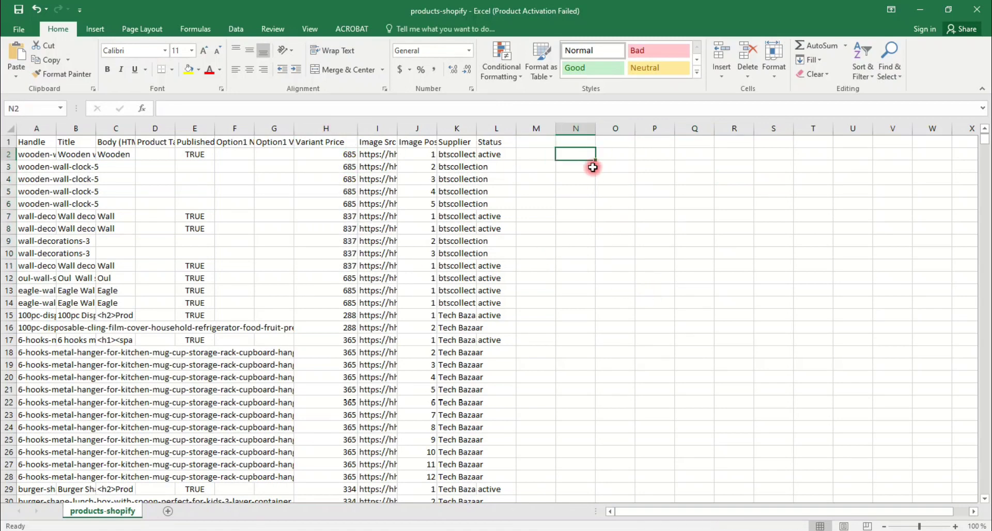
Step: Copy the Variant Price header from H1 to N1 and fit the width of column N to it
left_click(343, 142)
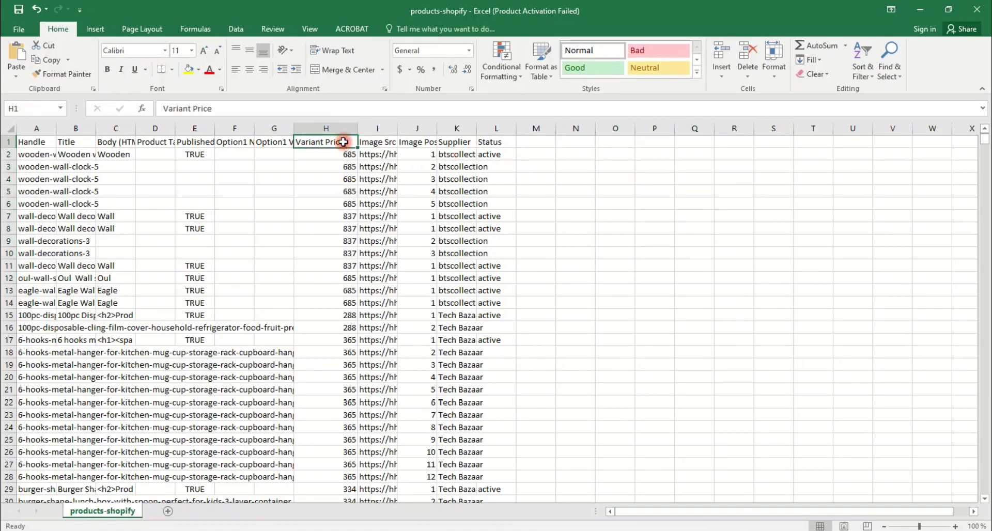
key("ctrl+c")
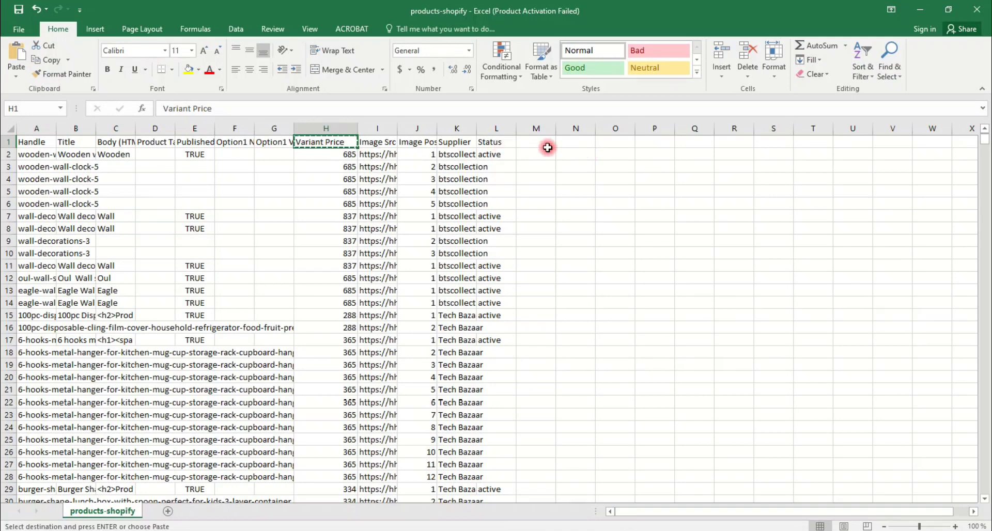
left_click(586, 148)
key("ctrl+v")
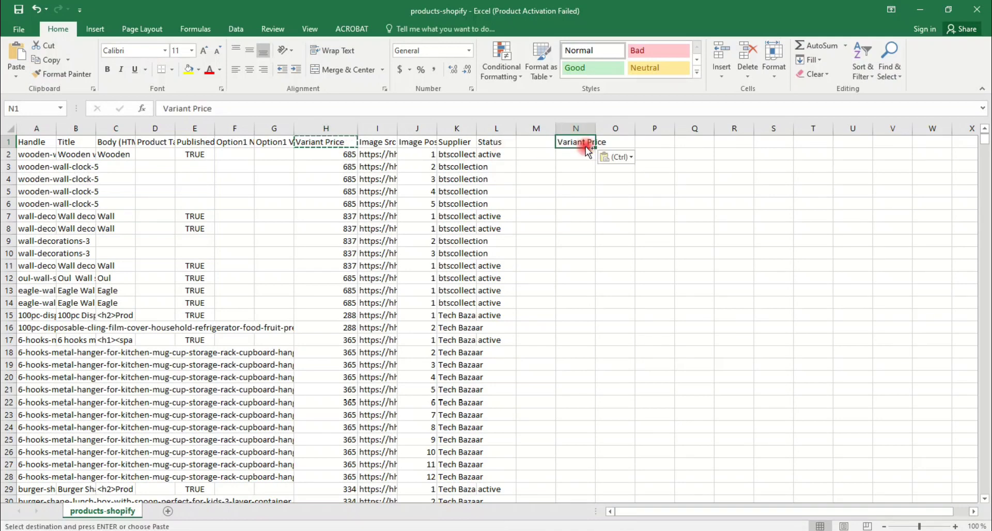
left_click(579, 156)
double_click(597, 129)
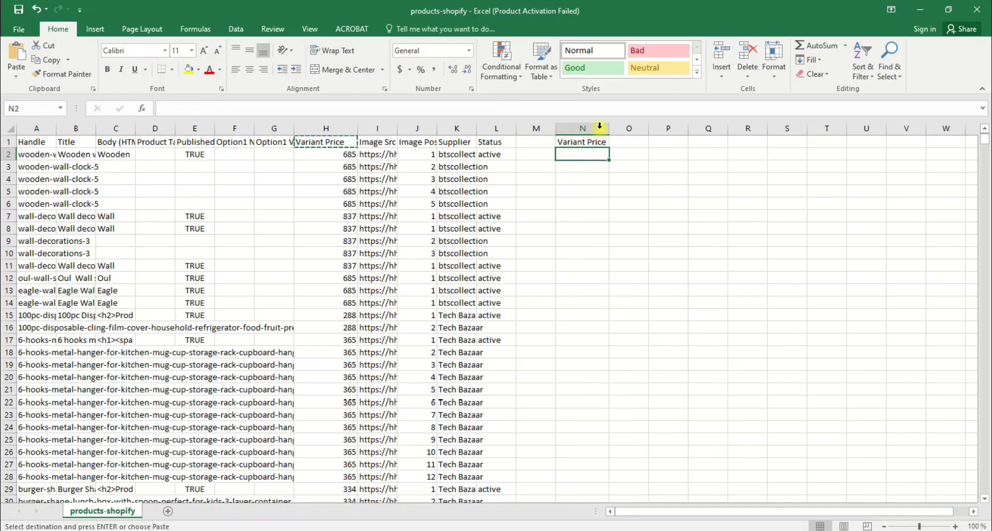
Step: Add the headers Profit in O1 and Per% in P1, and enter 10% in P2
left_click(629, 142)
type("Profit")
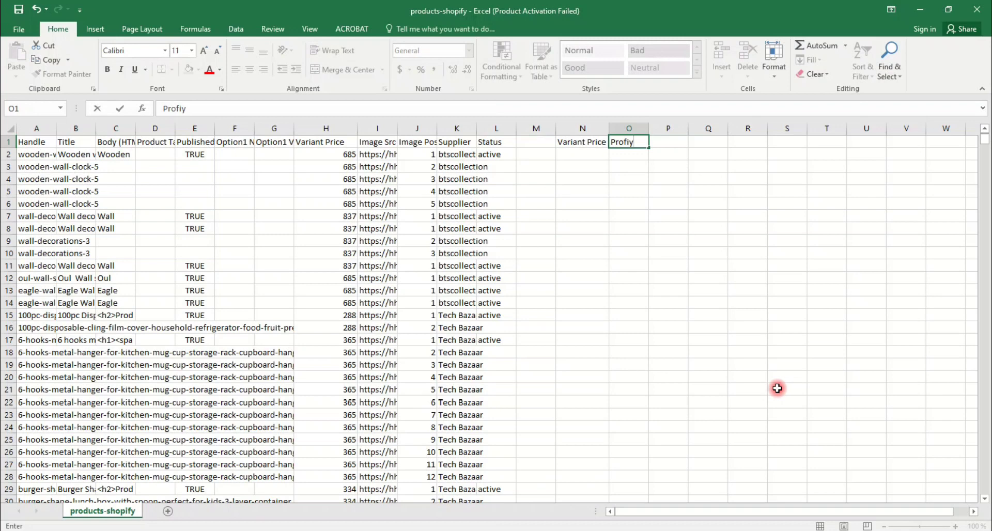
key("Tab")
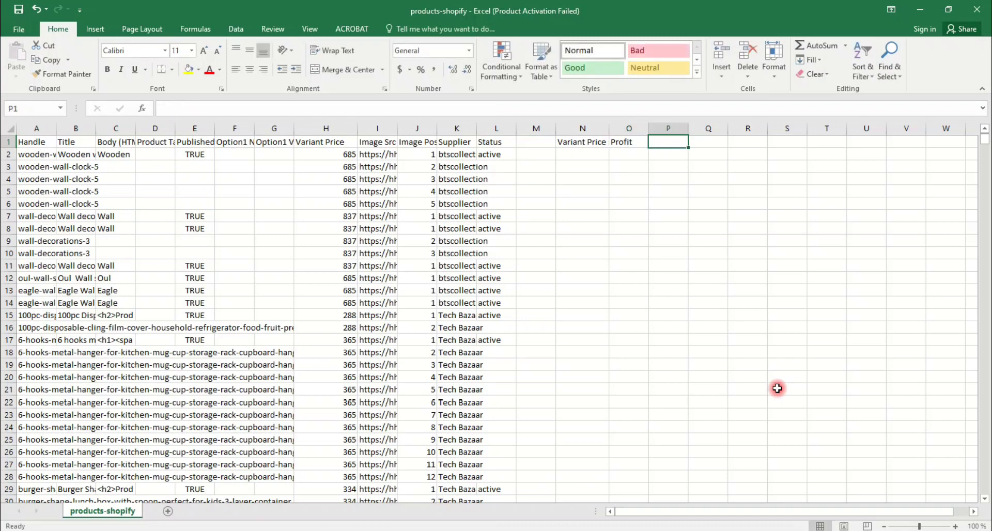
type("Per%")
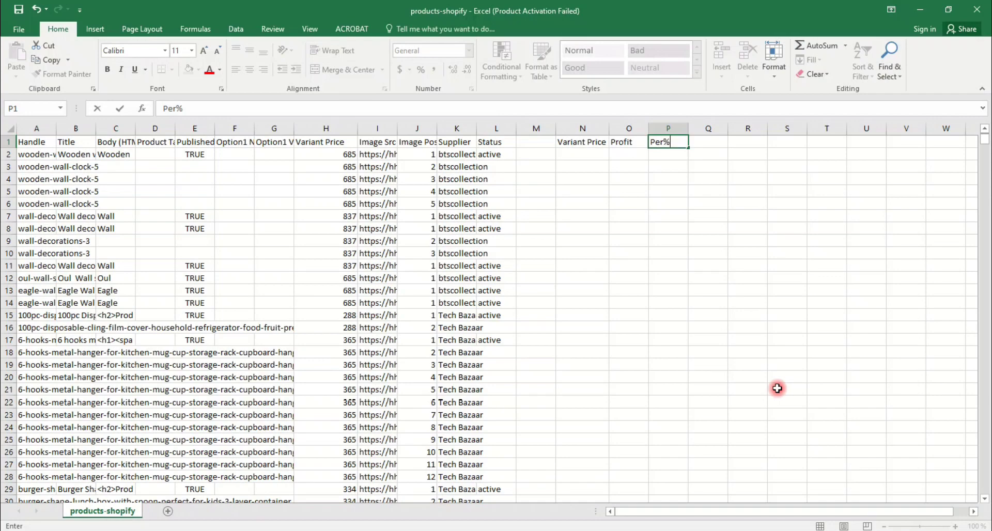
key("Return")
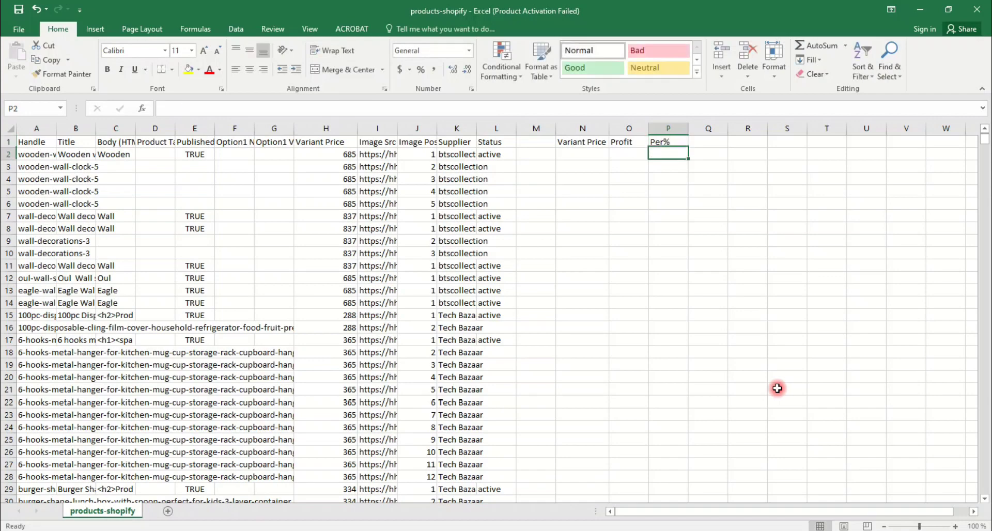
type("10")
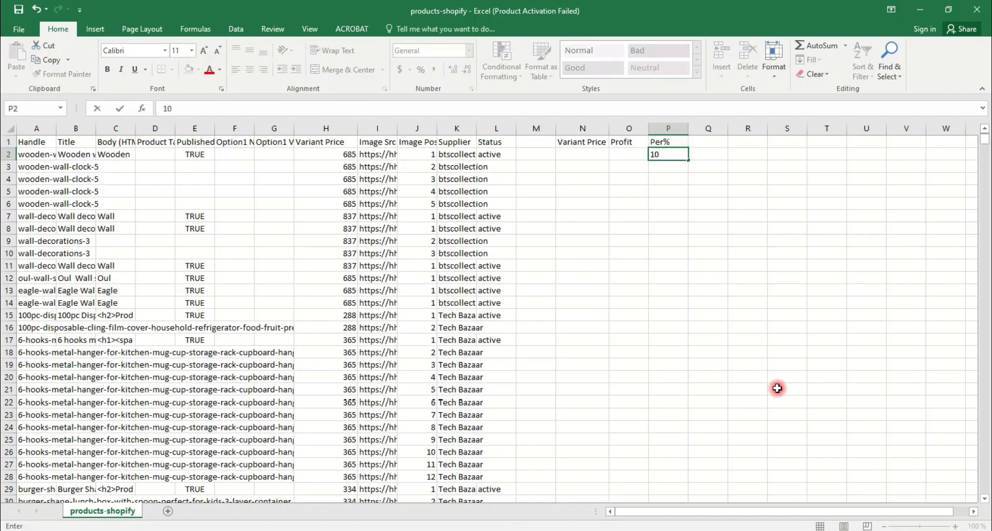
key("Return")
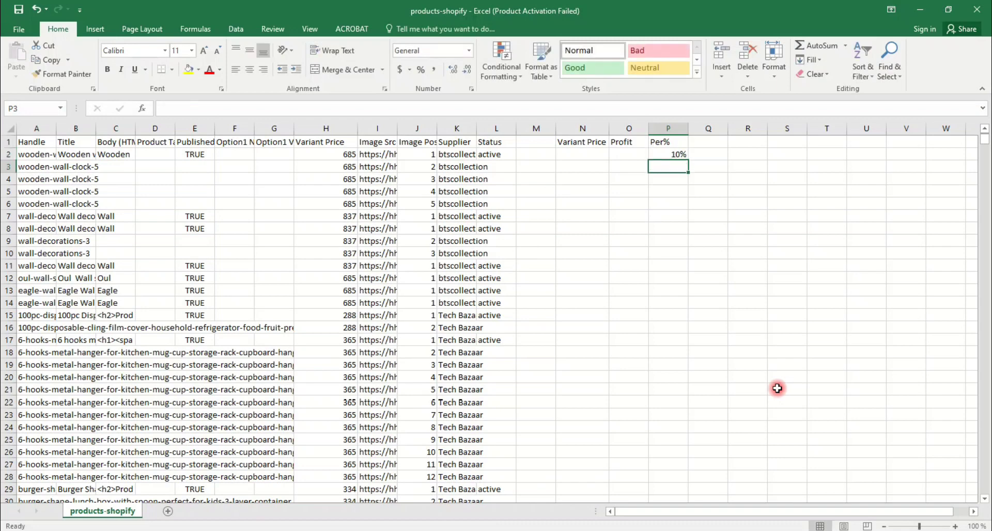
Step: Calculate the first product's profit in cell O2 with the formula =H2*P2
key("Up")
key("Left")
key("Left")
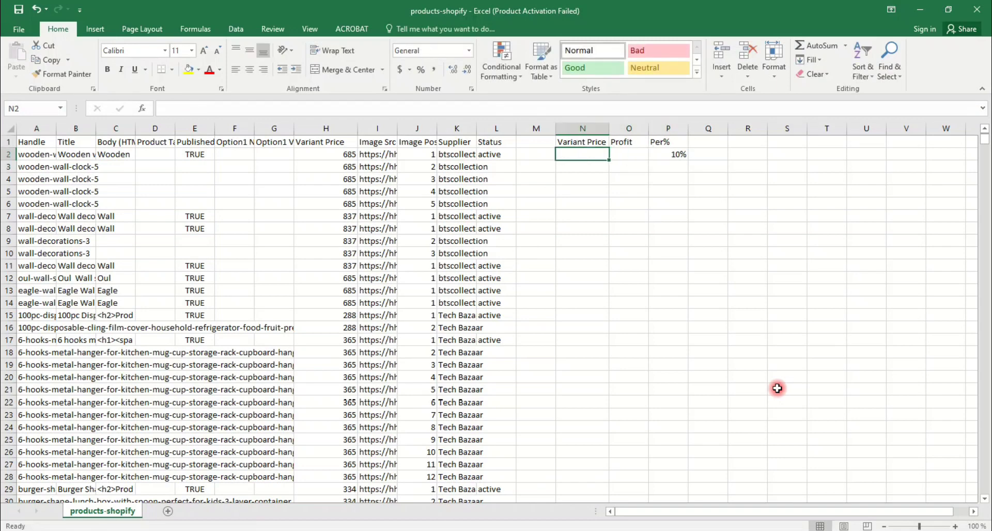
key("Right")
type("=")
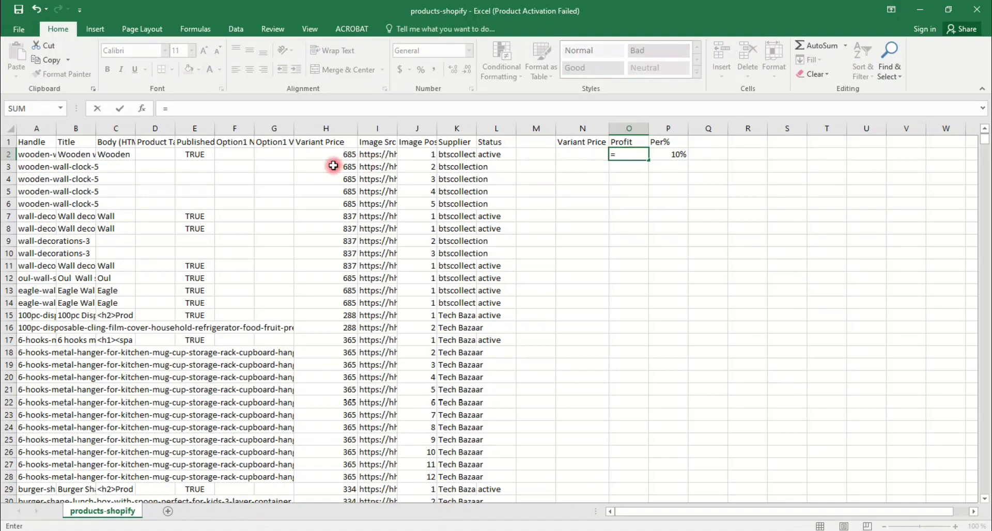
left_click(322, 153)
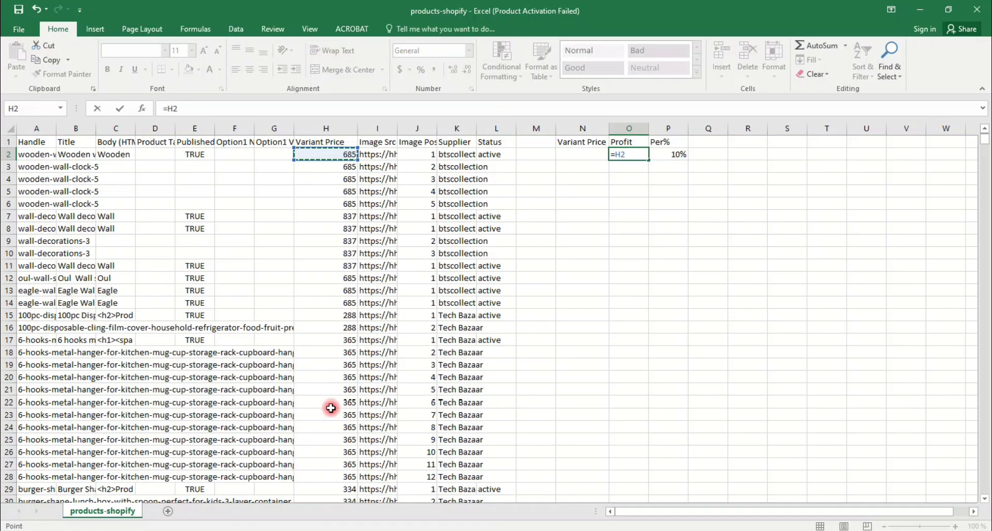
type("*")
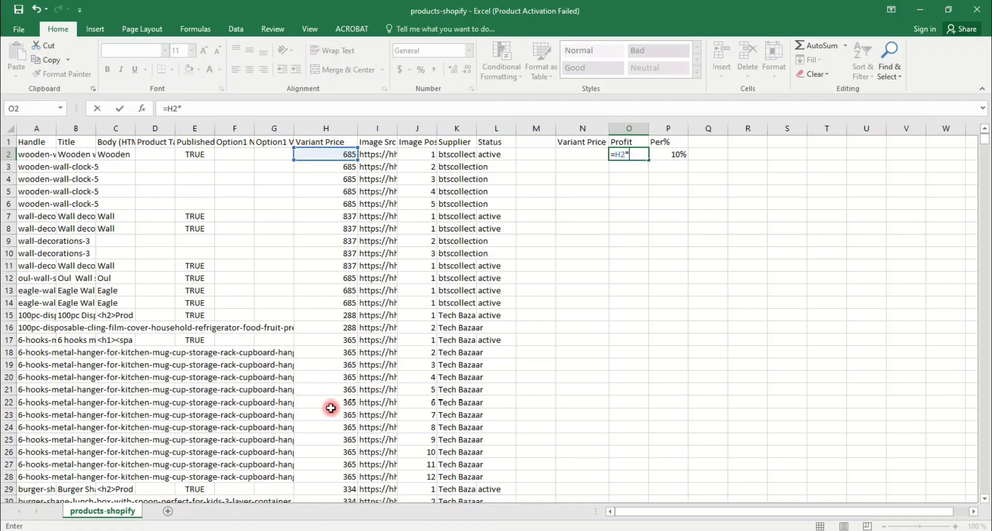
left_click(678, 150)
key("Return")
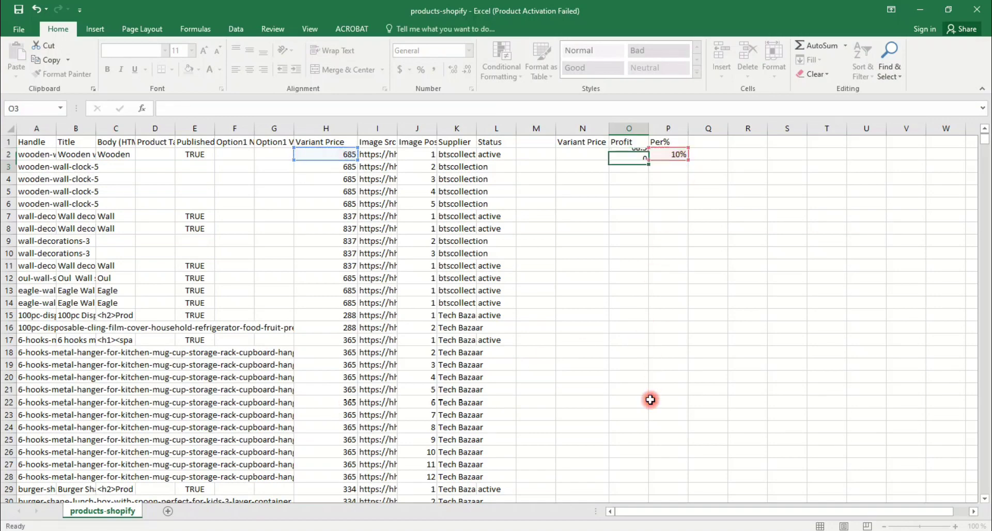
key("Up")
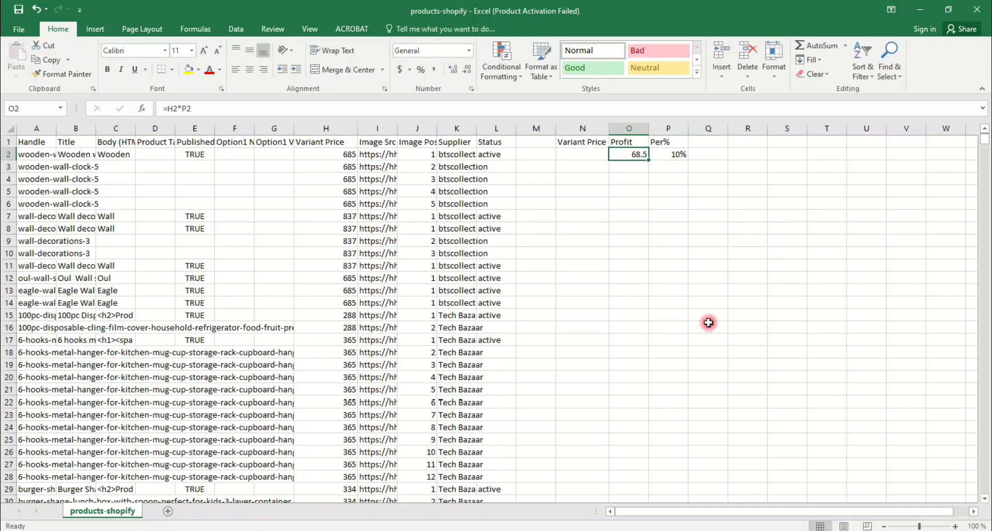
Step: Examine the original price, profit and percentage cells in row 2, including the formula behind the profit in O2
left_click(346, 155)
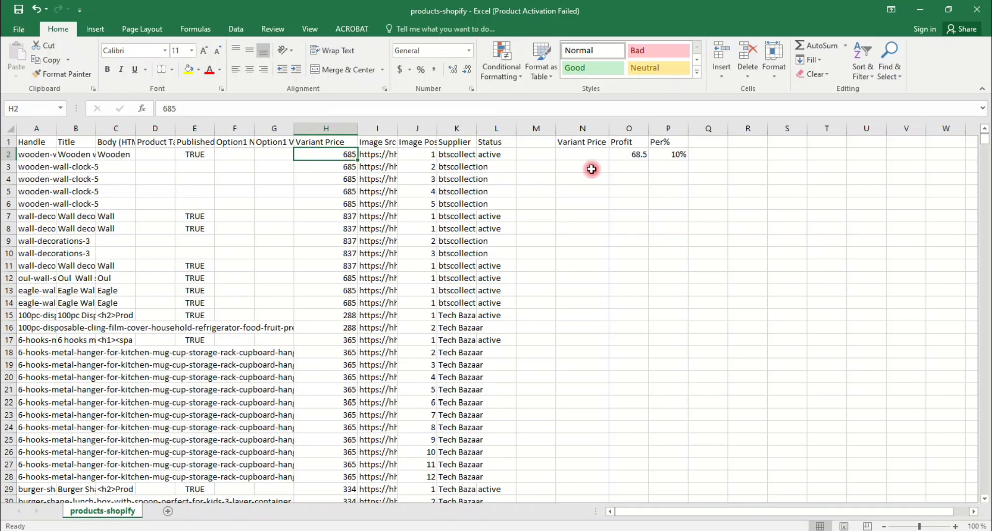
left_click(677, 154)
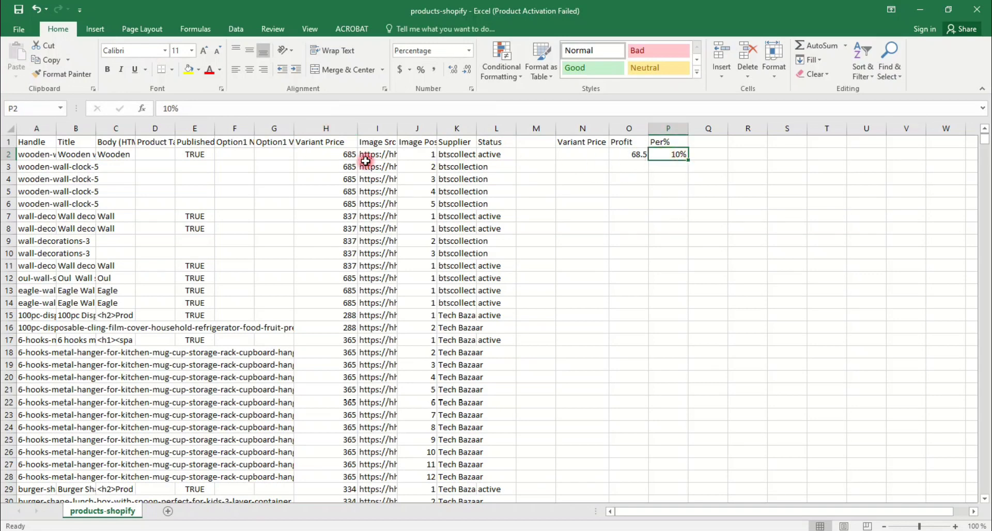
left_click(589, 156)
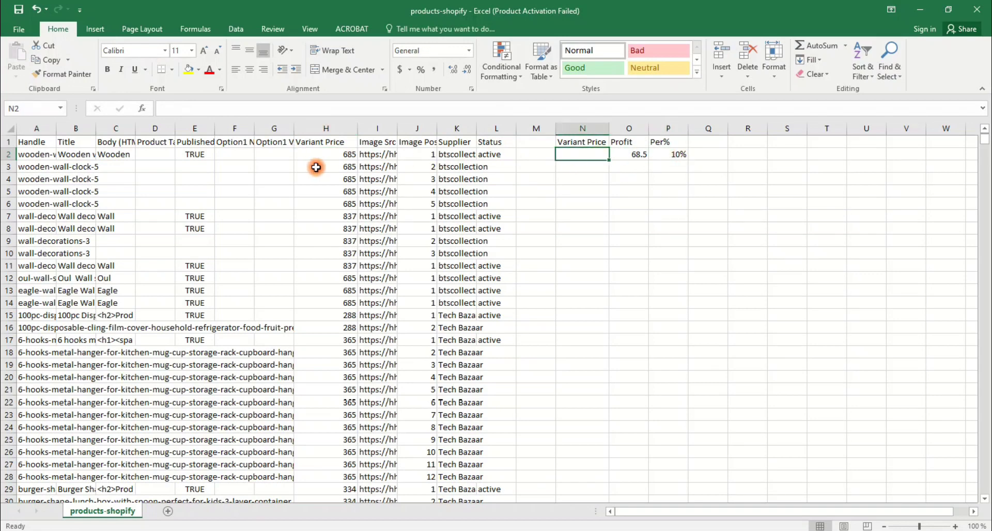
left_click(636, 154)
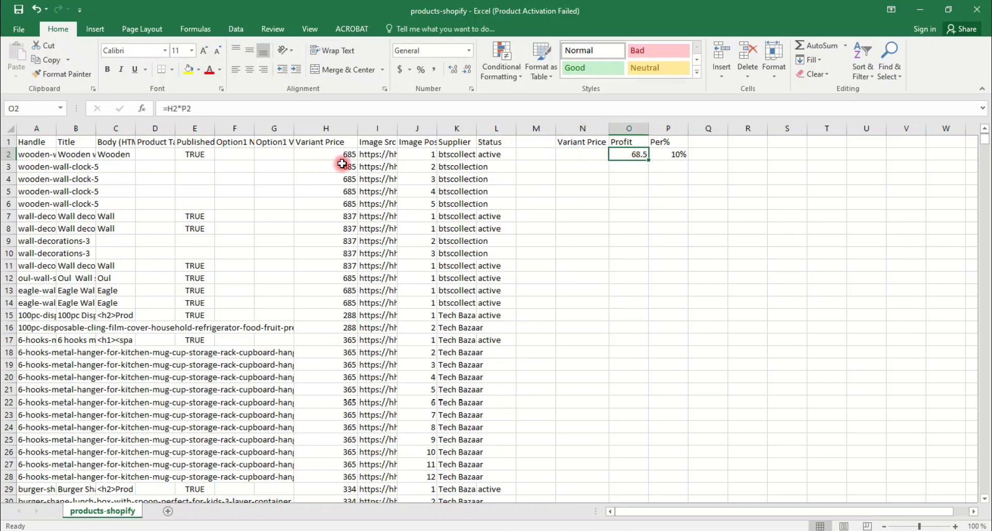
left_click(594, 154)
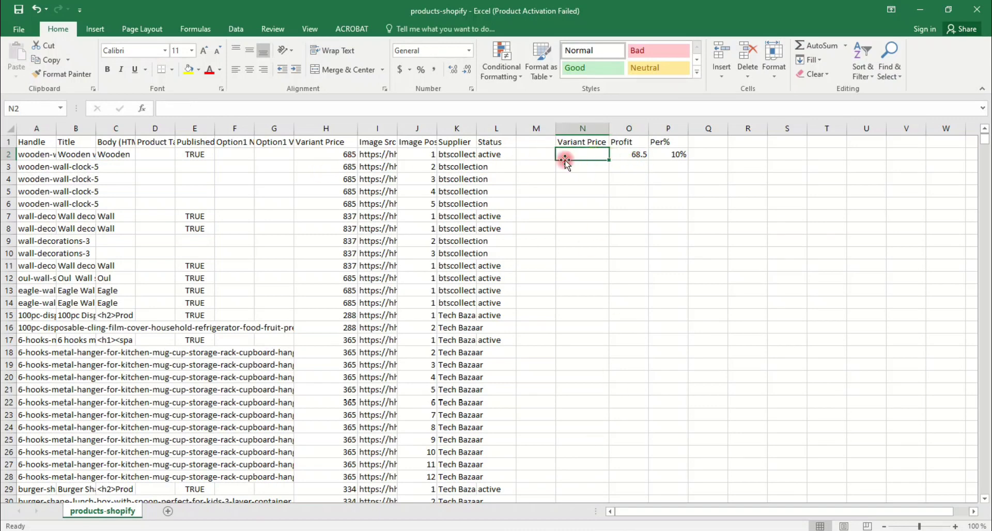
left_click(636, 155)
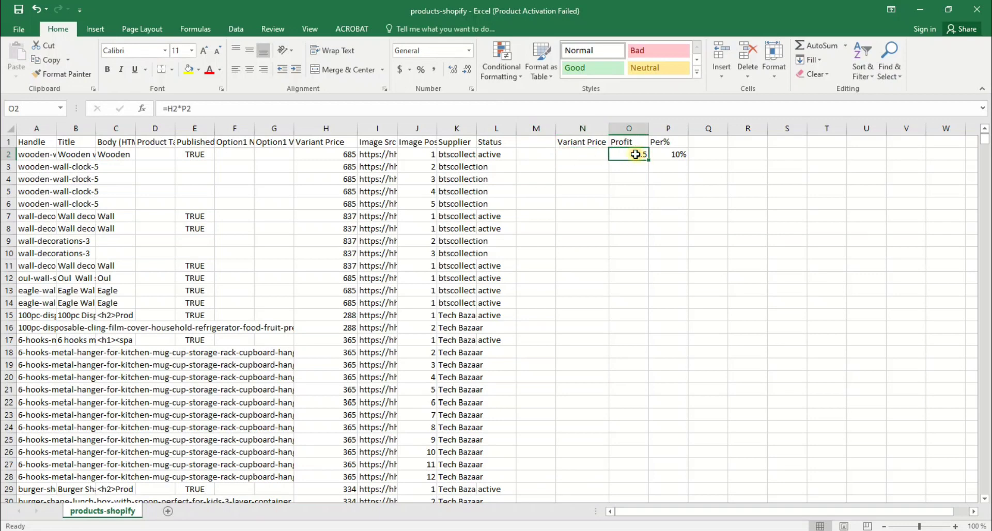
double_click(636, 155)
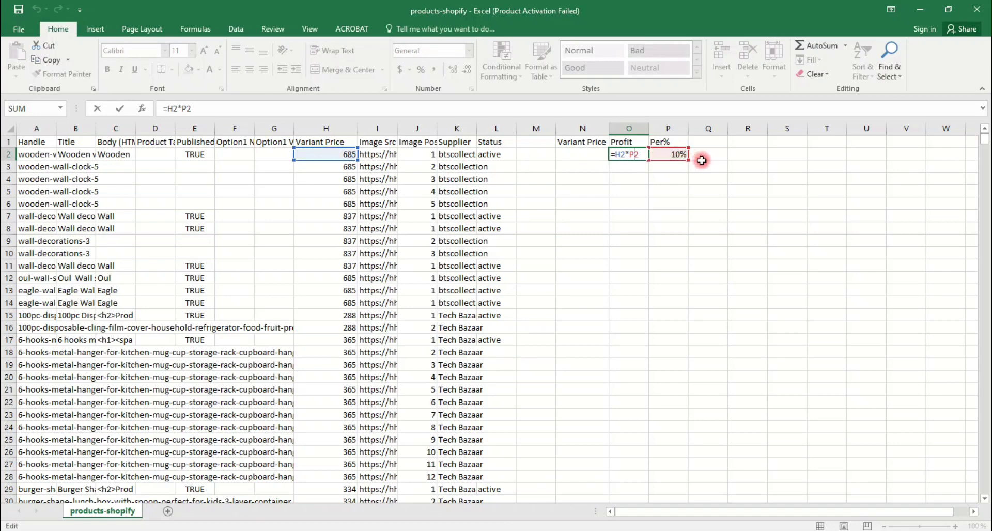
key("ctrl+Return")
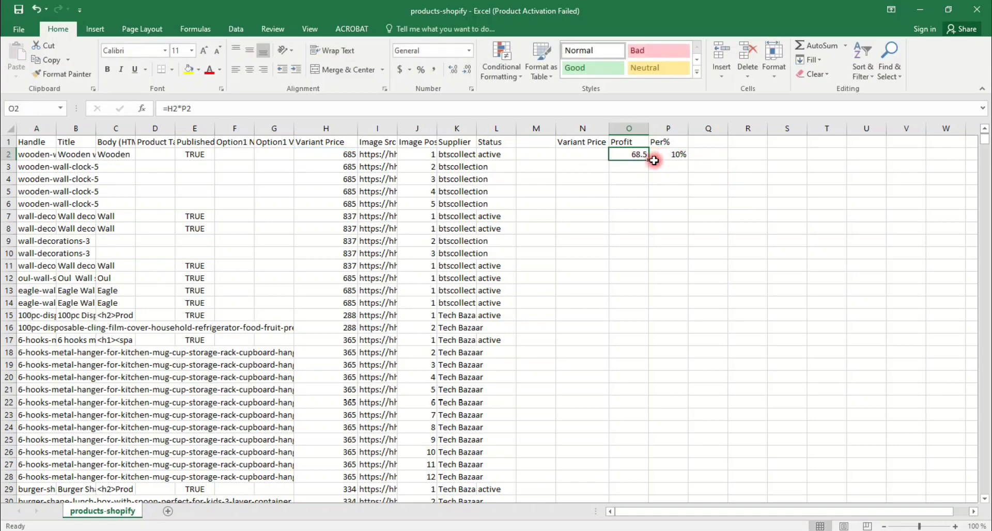
Step: Calculate the first product's new Variant Price in cell N2 with the formula =H2+O2, and check it against the original price in H2
left_click(584, 154)
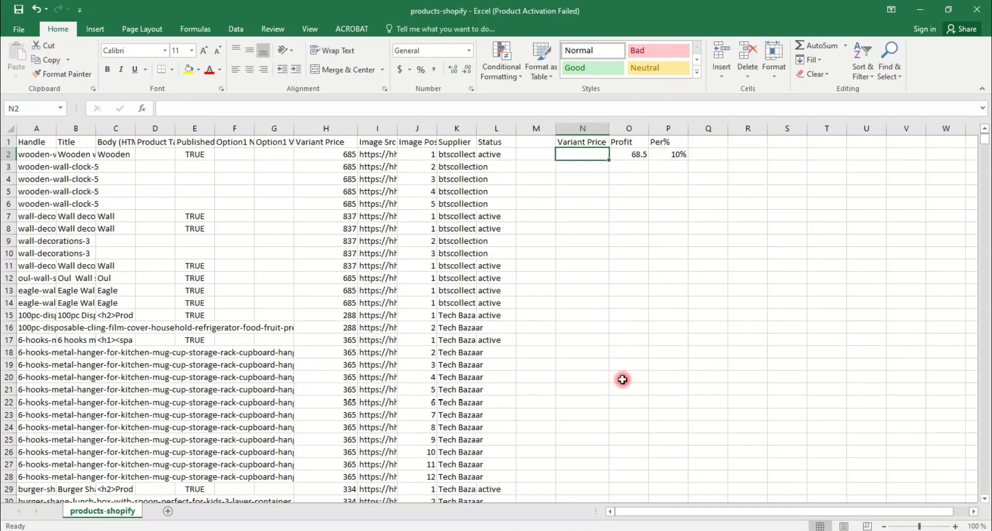
type("=")
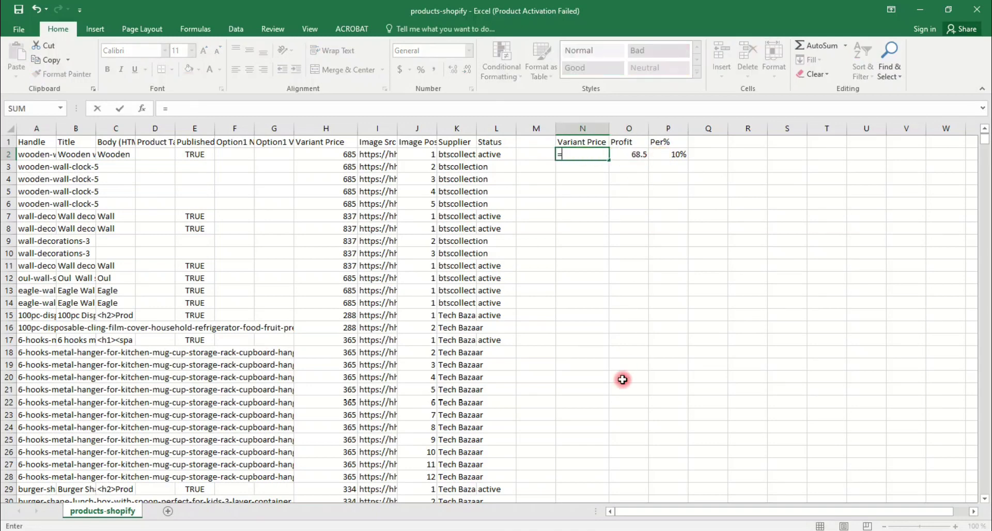
left_click(349, 155)
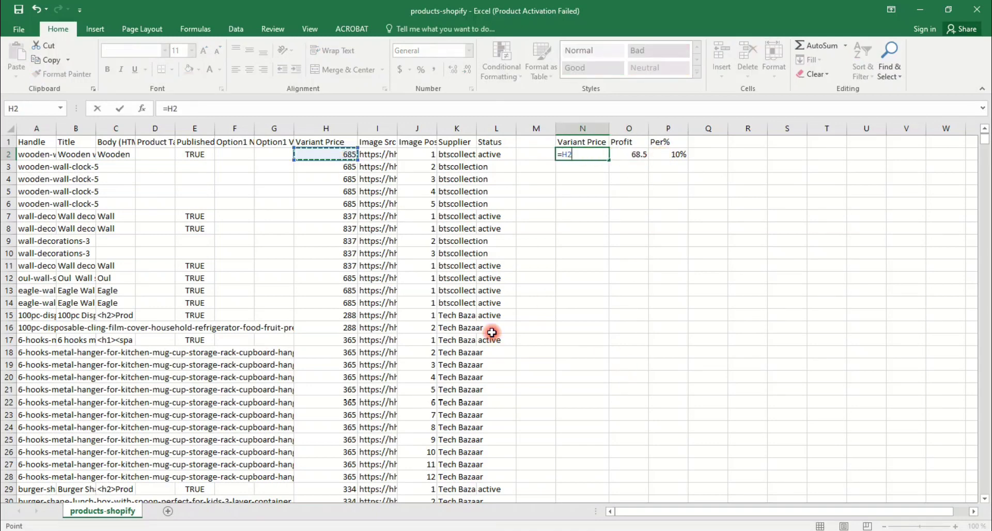
type("+")
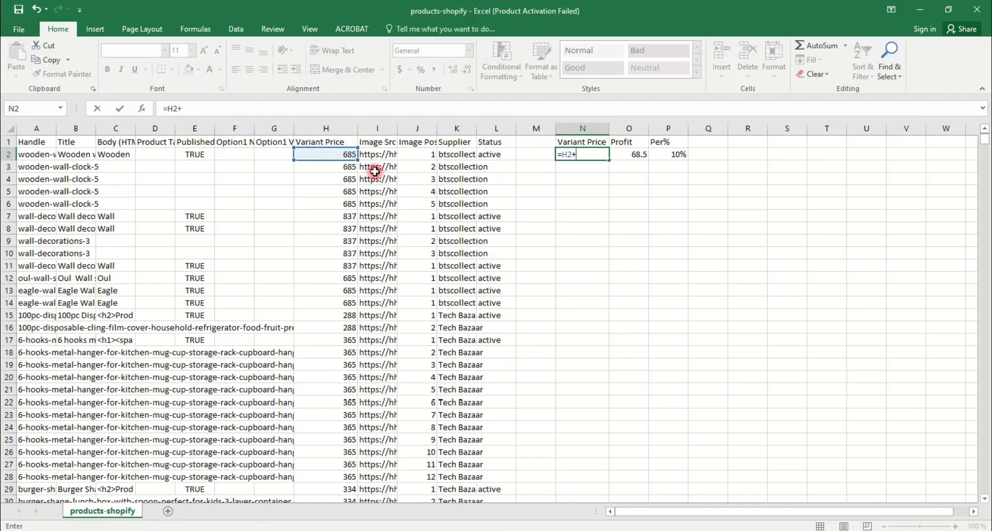
left_click(642, 153)
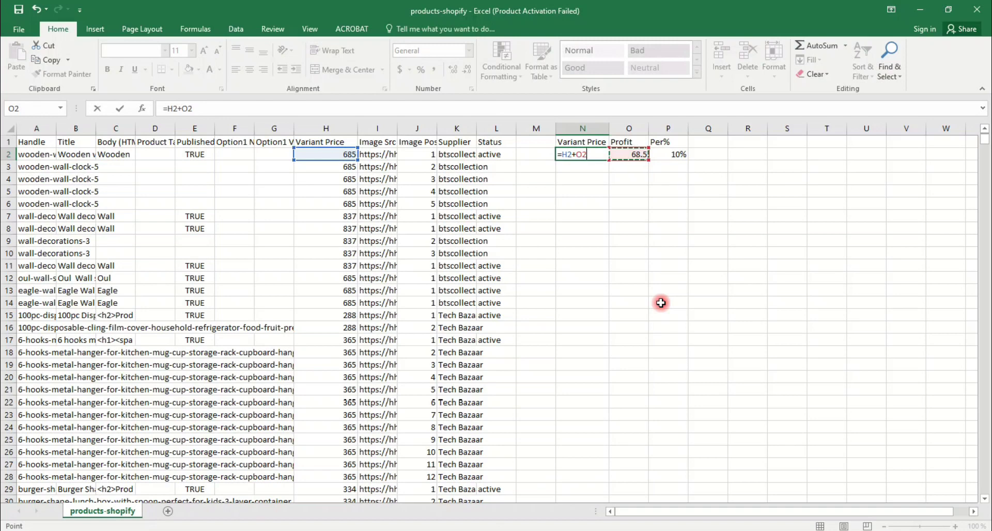
key("Return")
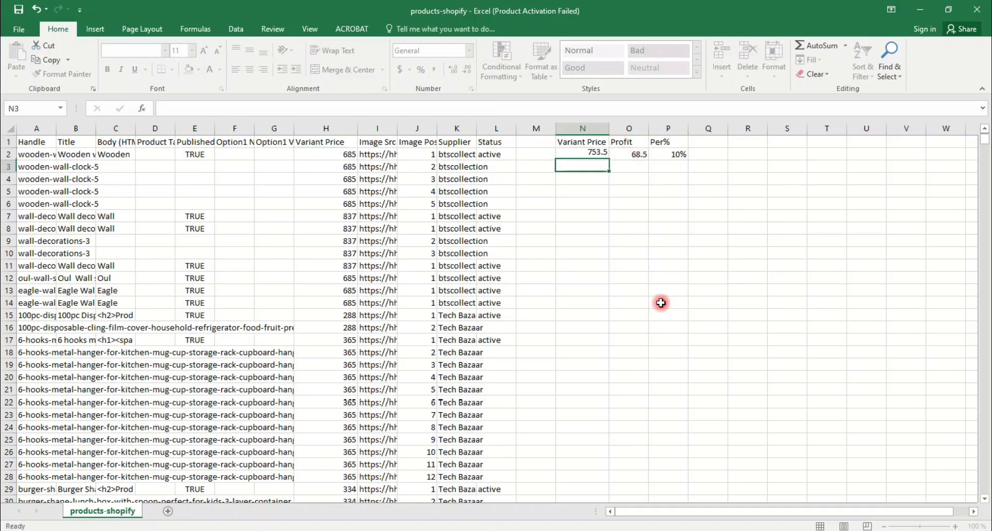
key("Up")
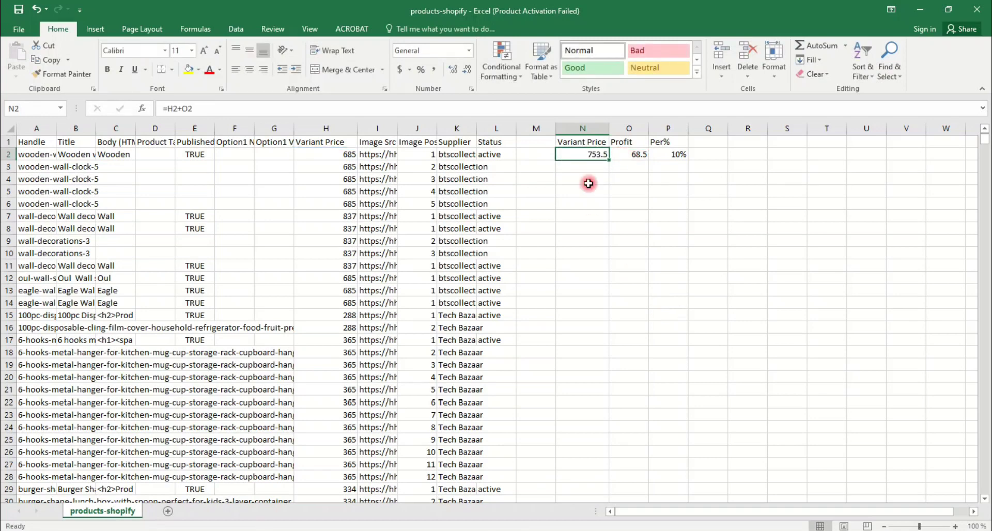
left_click(350, 153)
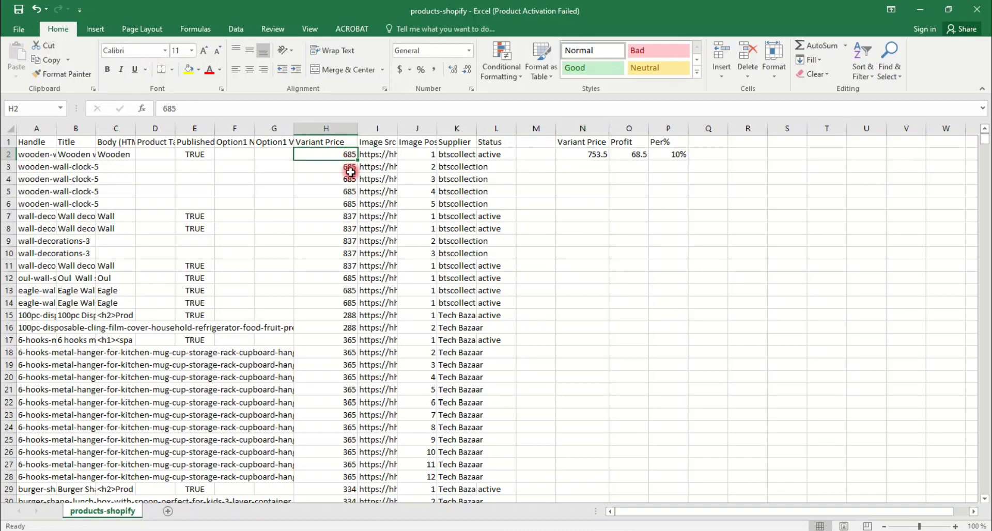
left_click(605, 154)
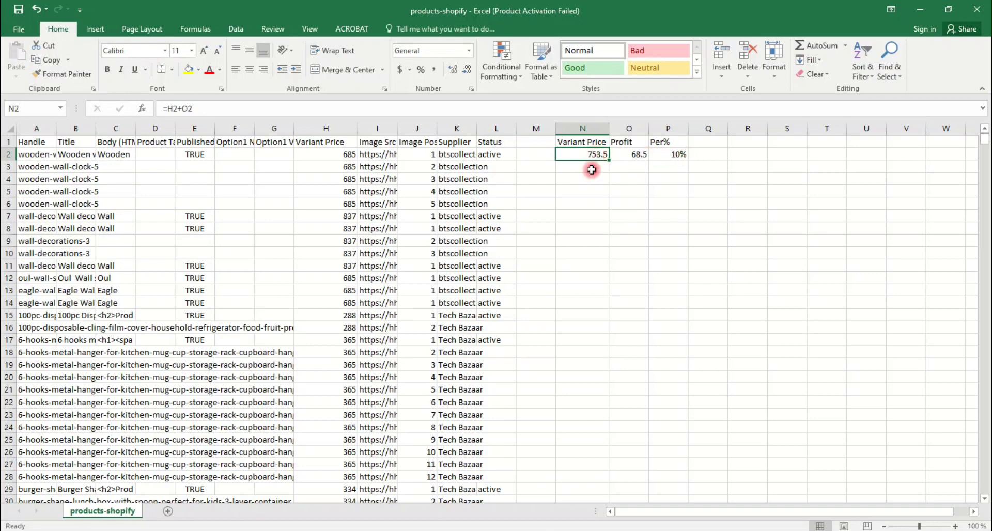
Step: Fill the new Variant Price formula from N2 down to the last product in row 15072
left_click(590, 192)
left_click(590, 155)
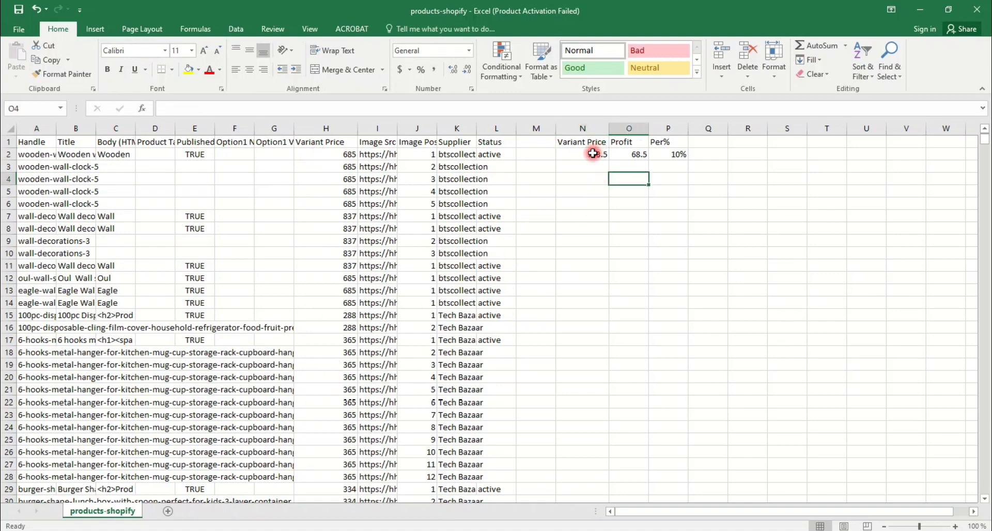
left_click_drag(610, 160, 599, 436)
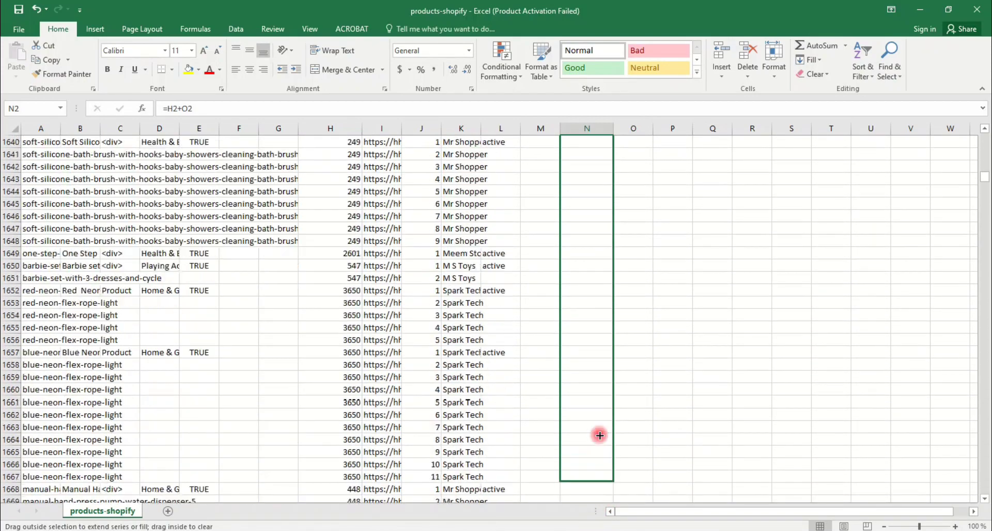
left_click_drag(600, 481, 599, 447)
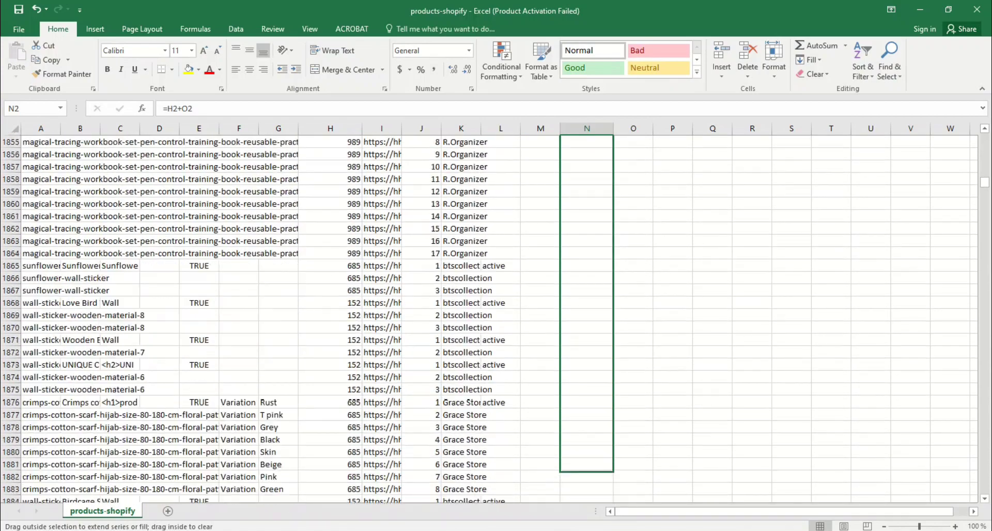
mouse_move(589, 470)
left_mouse_down()
mouse_move(588, 389)
mouse_move(587, 490)
mouse_move(588, 326)
mouse_move(587, 496)
mouse_move(587, 368)
mouse_move(588, 471)
left_mouse_up()
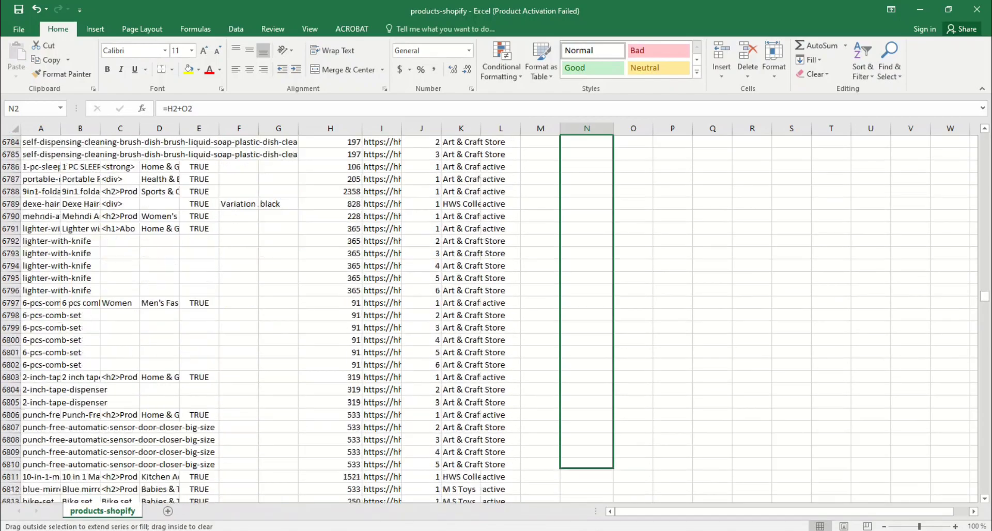
left_click_drag(613, 517, 615, 437)
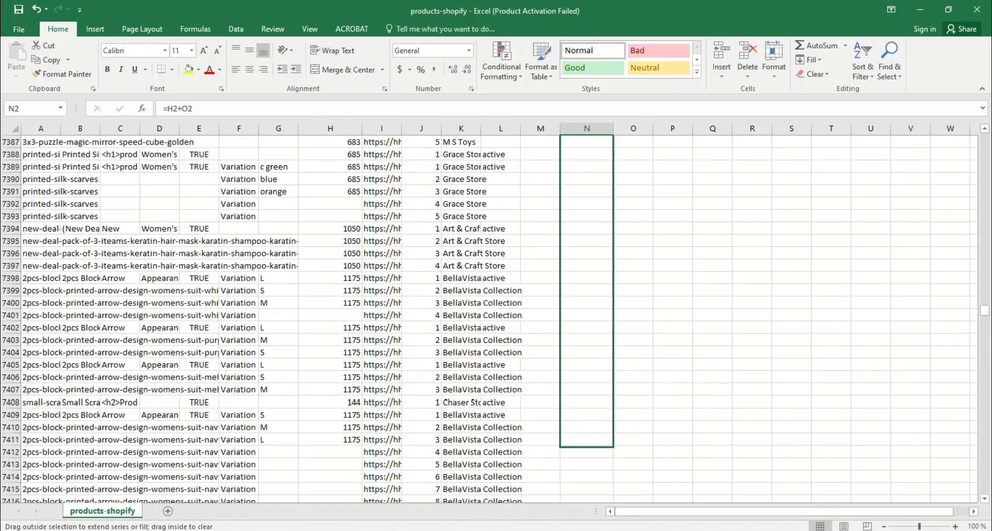
left_click_drag(615, 447, 615, 479)
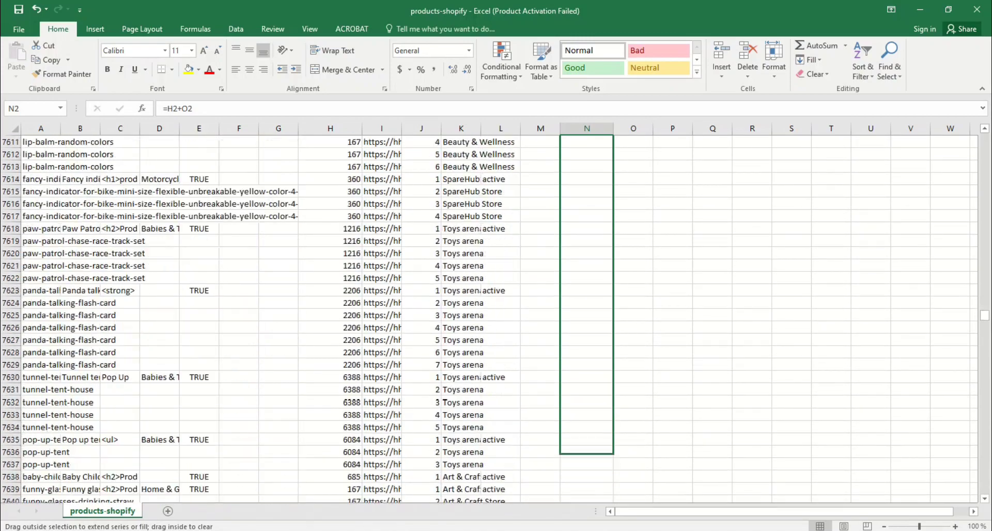
mouse_move(613, 442)
left_mouse_down()
mouse_move(613, 481)
mouse_move(613, 383)
mouse_move(613, 481)
mouse_move(613, 388)
mouse_move(613, 475)
mouse_move(634, 514)
mouse_move(613, 405)
mouse_move(613, 477)
mouse_move(613, 277)
mouse_move(613, 432)
left_mouse_up()
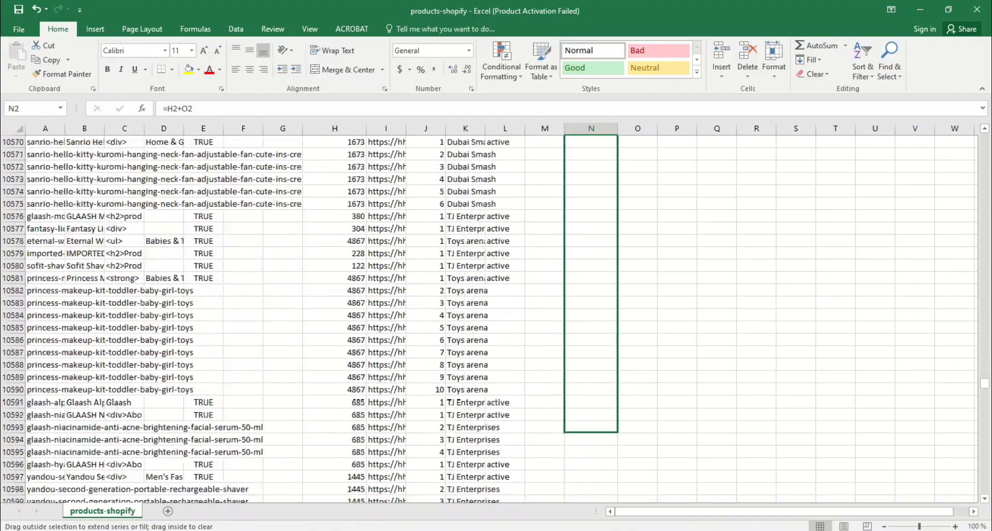
left_click_drag(613, 333, 613, 357)
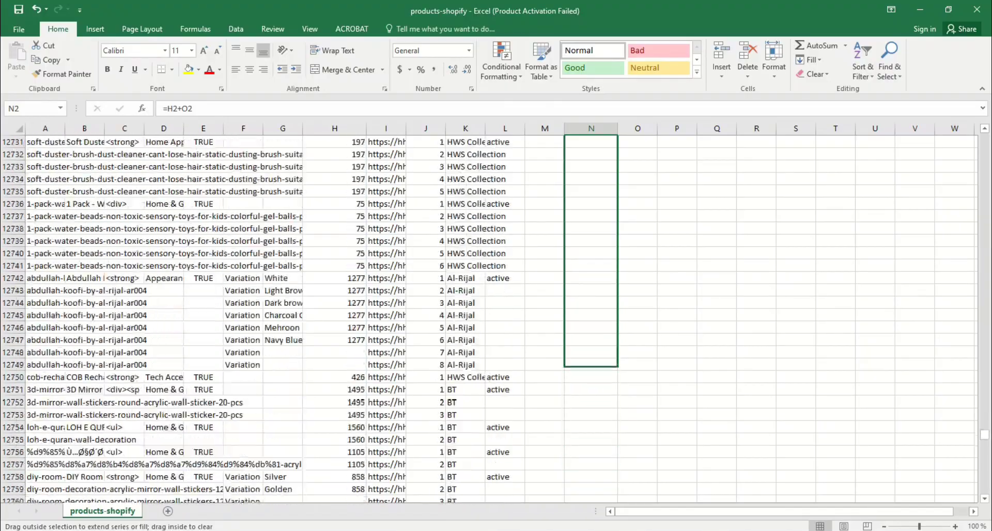
left_click_drag(614, 367, 613, 297)
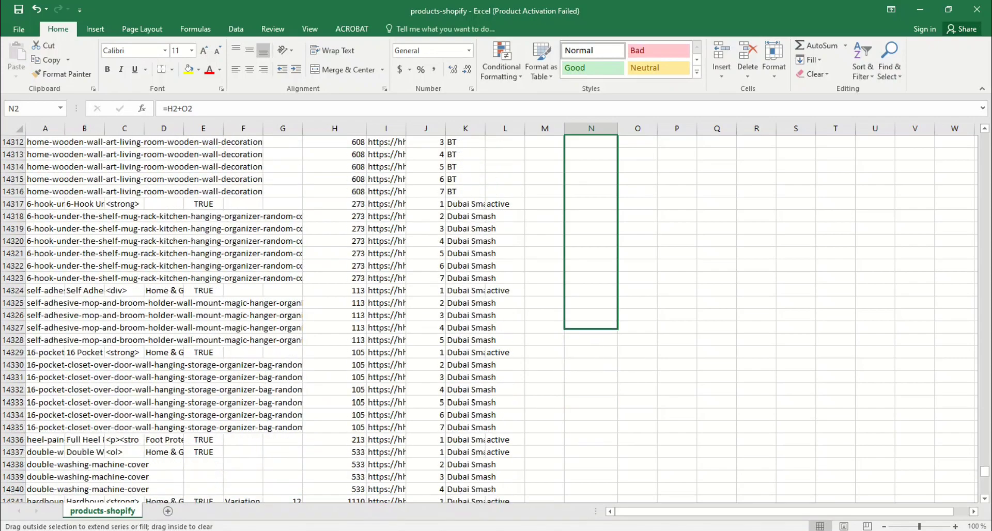
left_click_drag(613, 433, 621, 181)
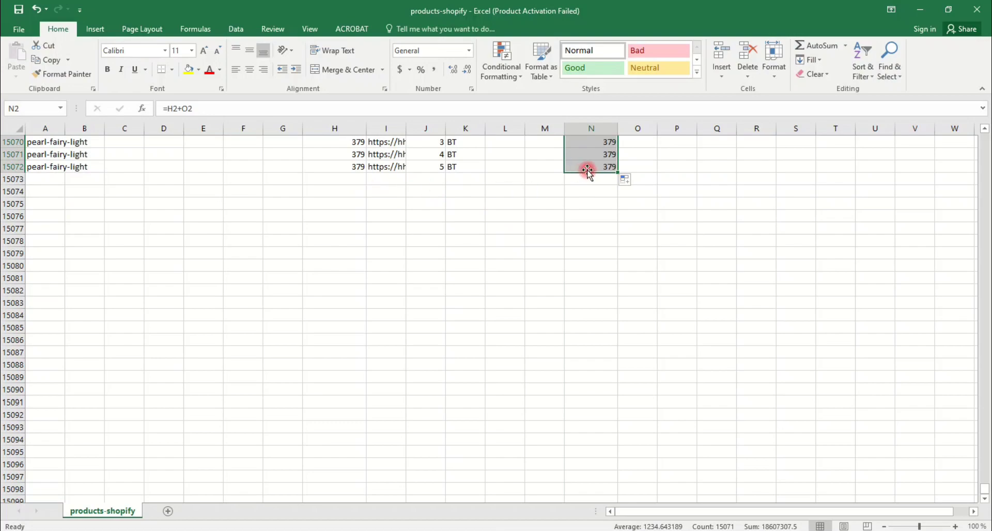
left_click(605, 165)
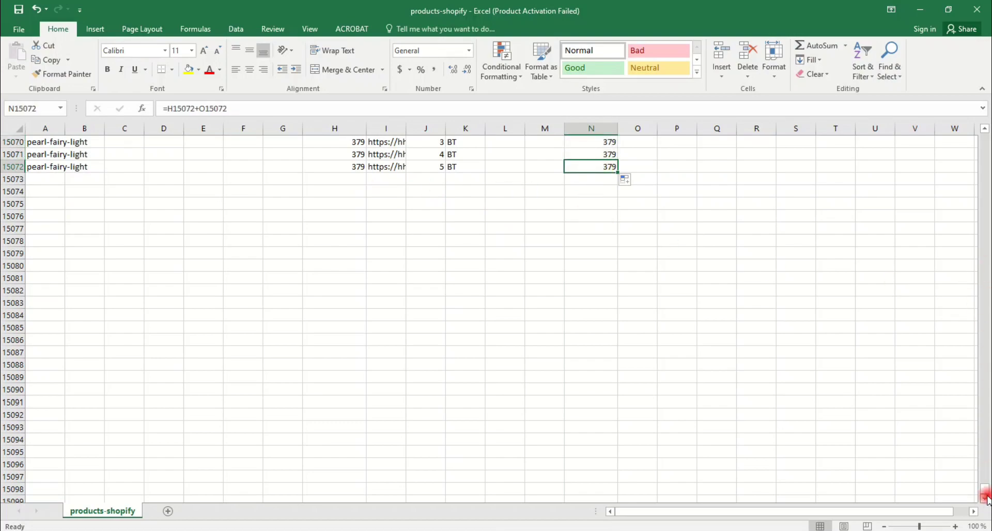
Step: Fill the Profit formula in O2 and the 10% in P2 down their columns for all products
left_click_drag(985, 489, 945, 77)
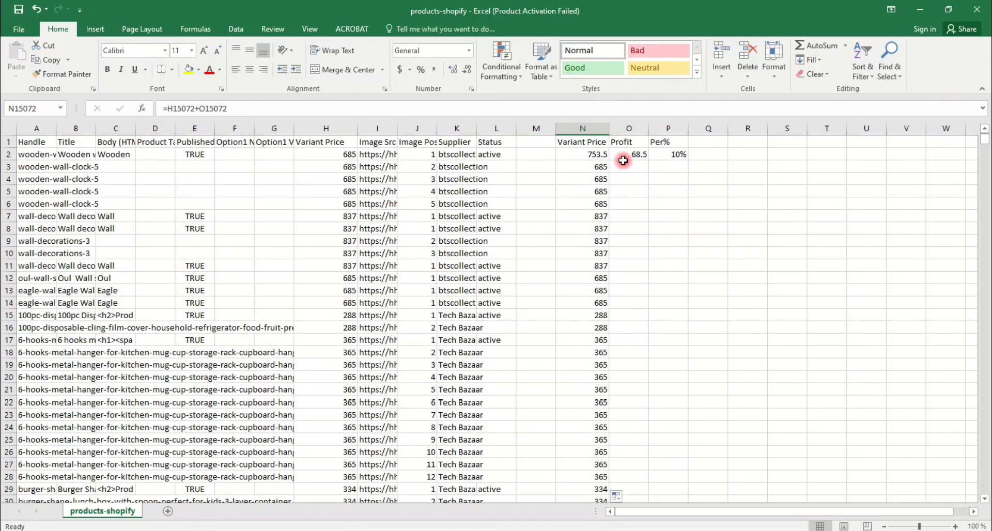
left_click(627, 157)
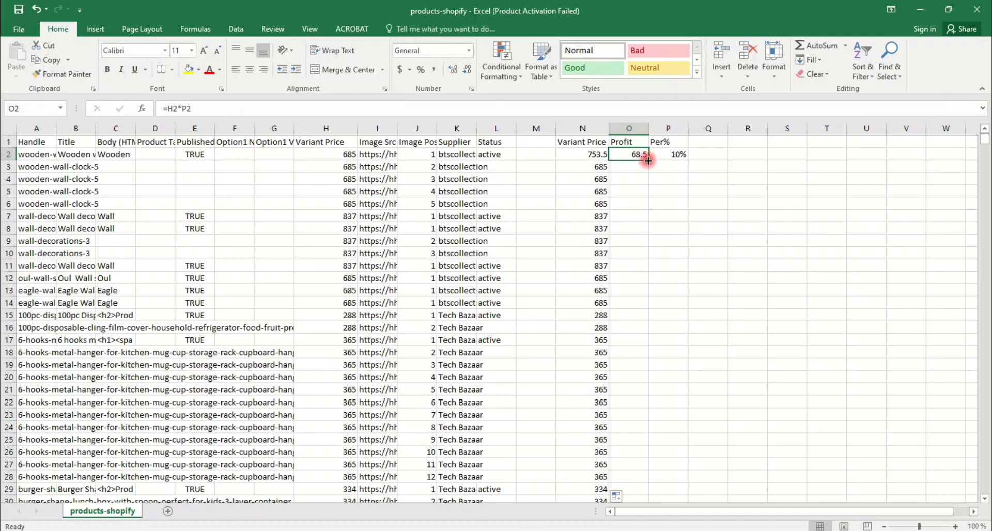
double_click(648, 160)
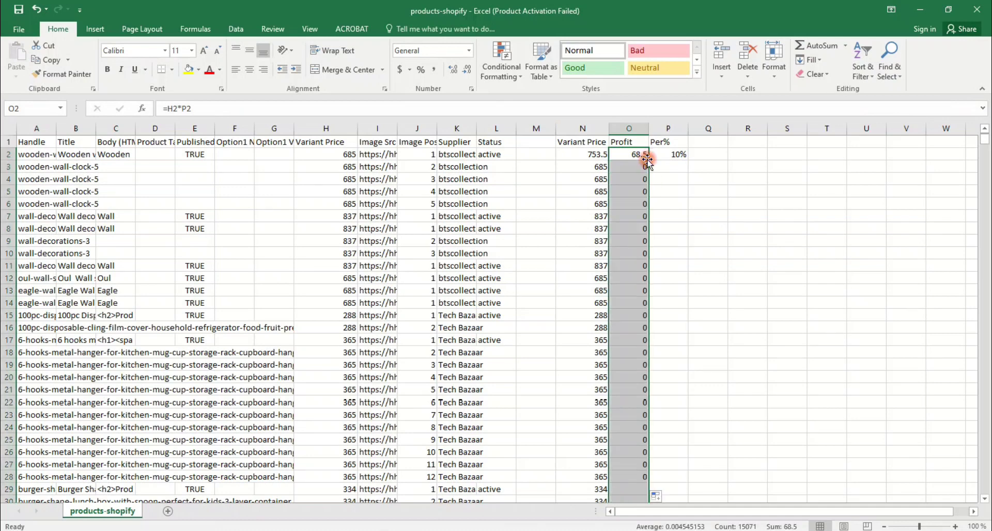
left_click(681, 156)
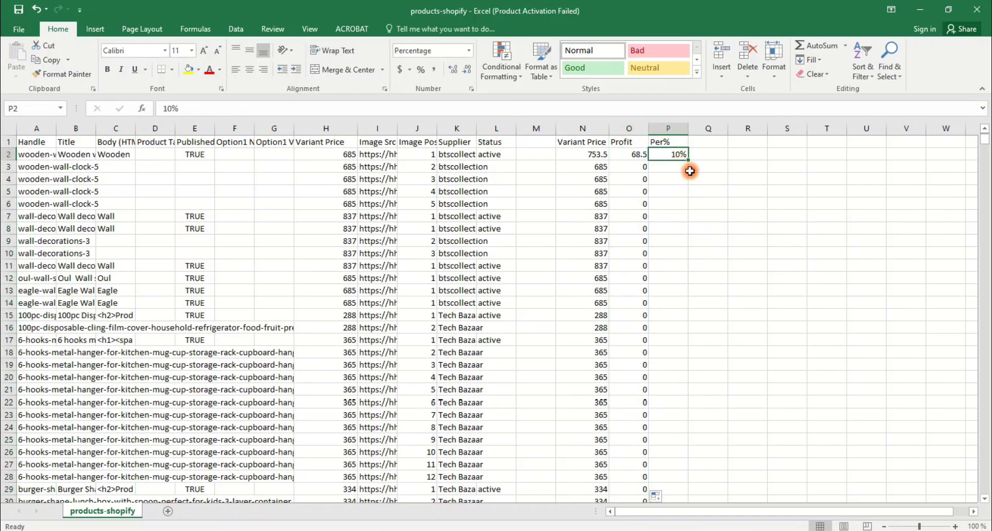
double_click(688, 160)
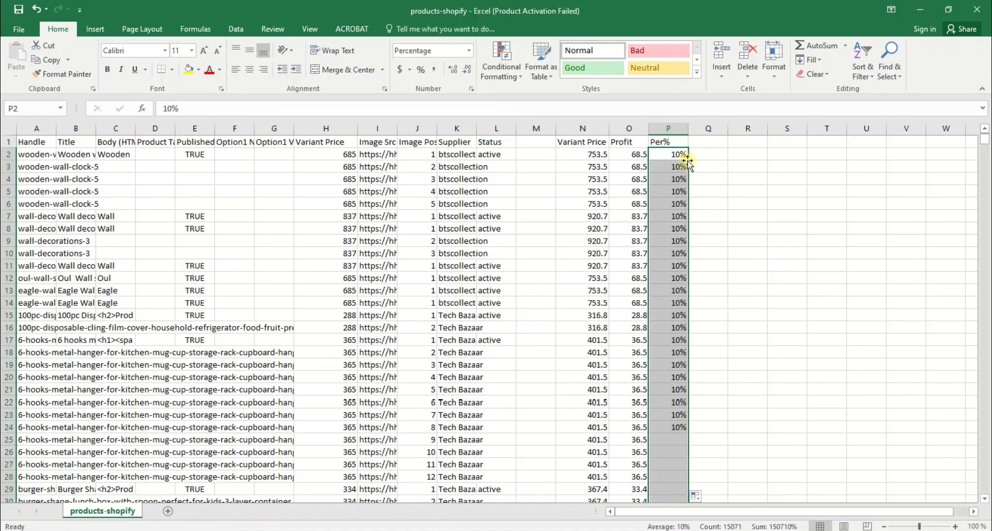
Step: Compare the original price, new Variant Price, profit and percentage of the product in row 21
left_click(632, 386)
left_click(597, 386)
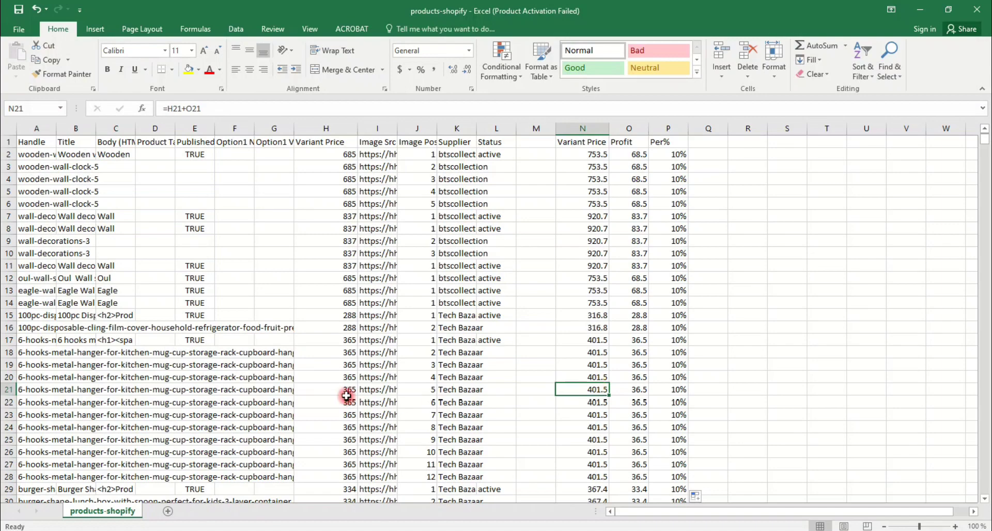
left_click_drag(341, 391, 627, 393)
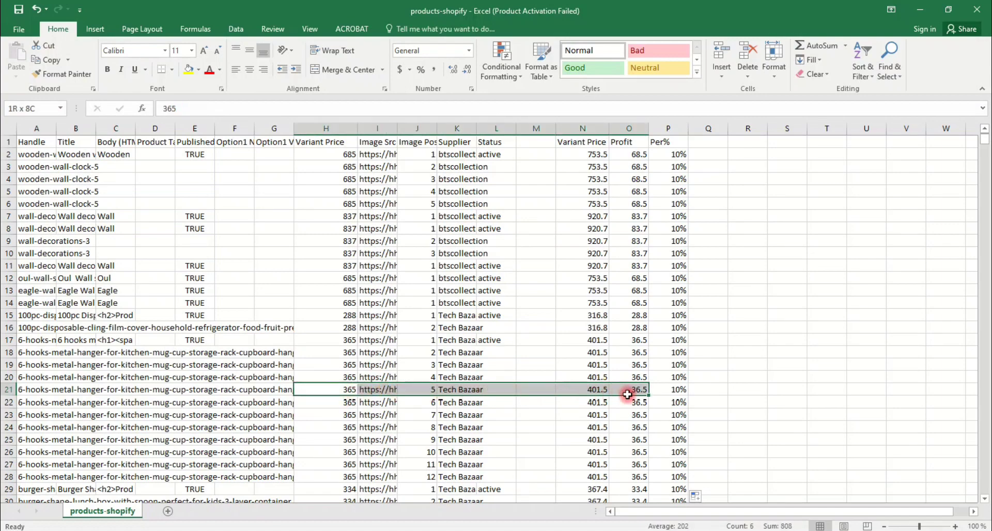
left_click_drag(627, 394, 672, 390)
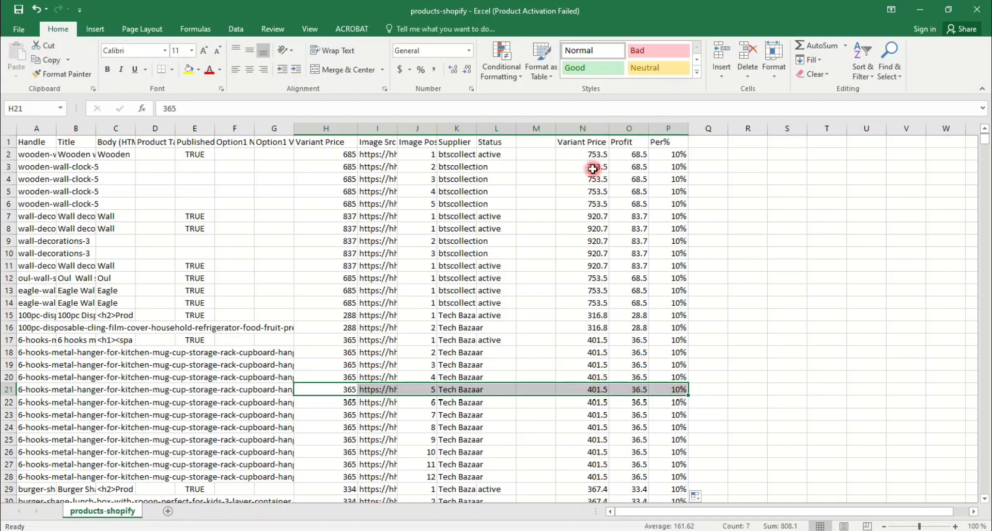
Step: Try pasting the new Variant Price column N as values over the original prices in column H, and undo the paste
left_click(582, 129)
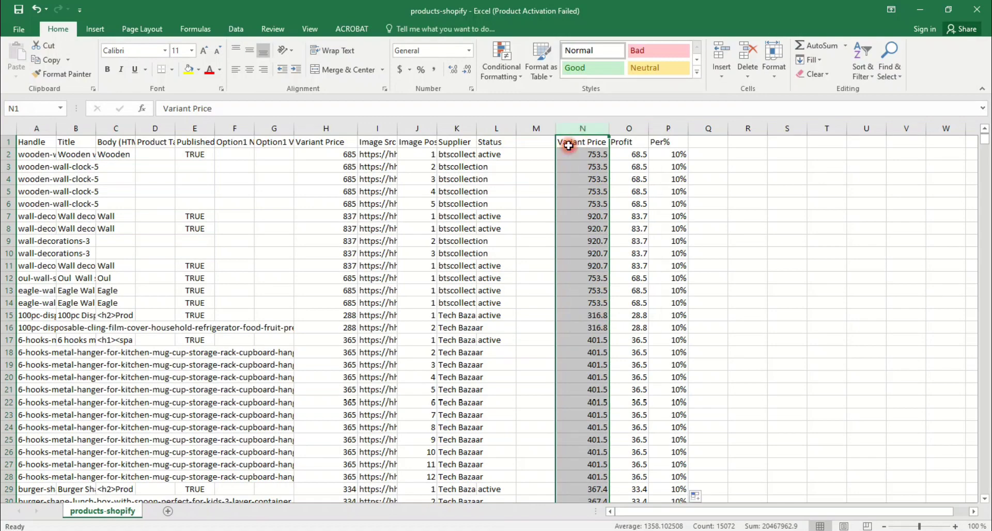
right_click(569, 146)
left_click(600, 170)
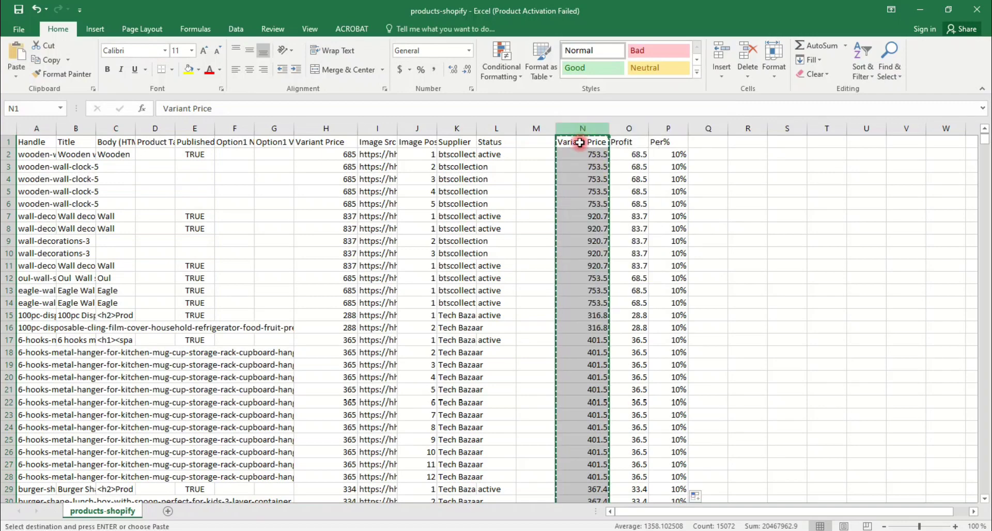
left_click(340, 130)
right_click(340, 131)
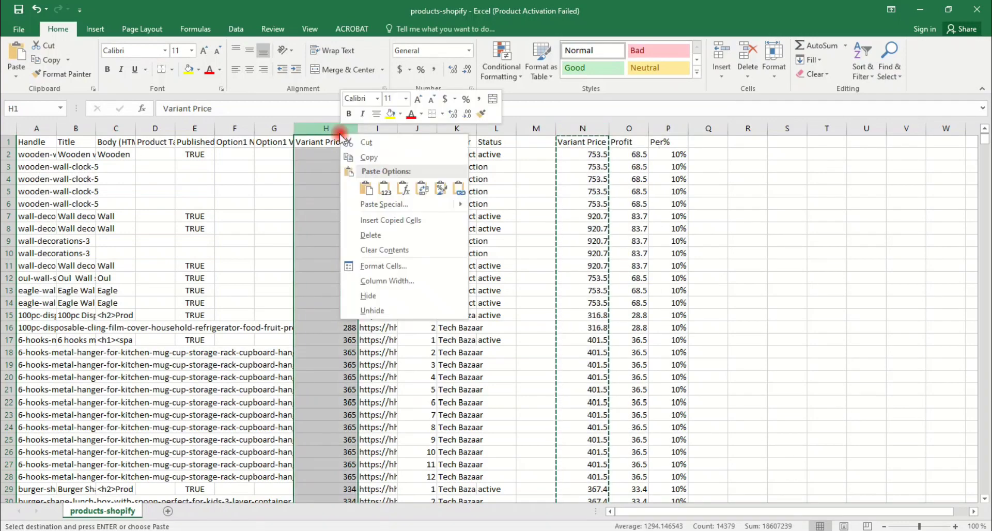
left_click(384, 190)
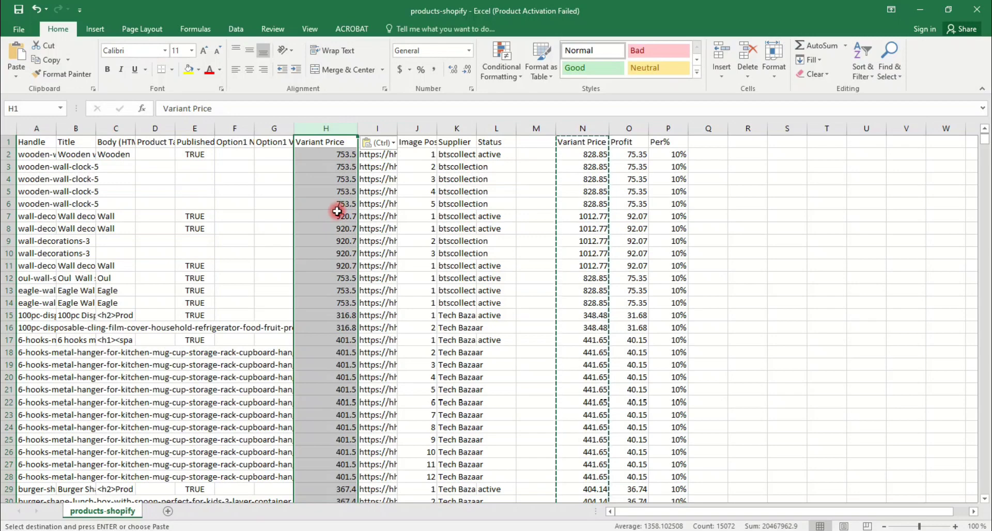
key("ctrl+z")
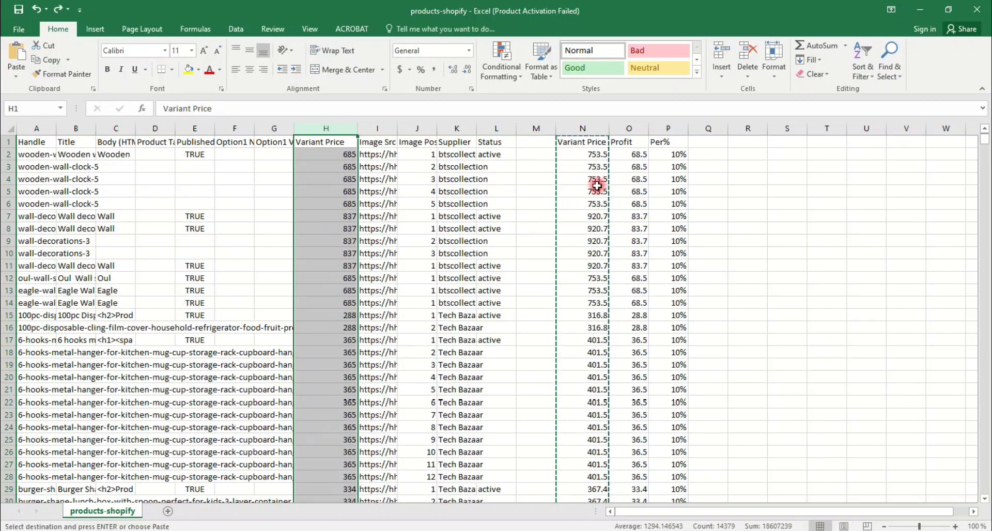
Step: Copy the new Variant Price column N and paste it as values into the empty column R
right_click(590, 142)
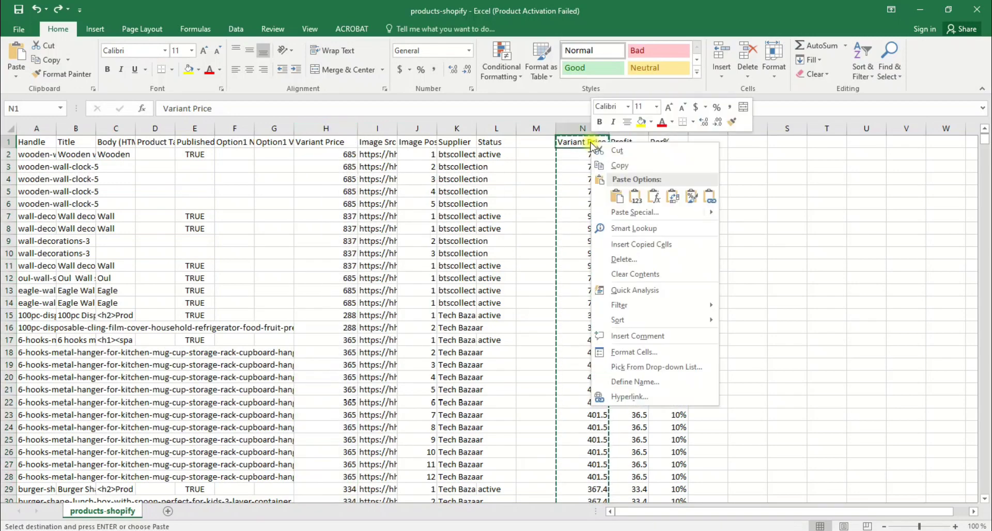
left_click(615, 164)
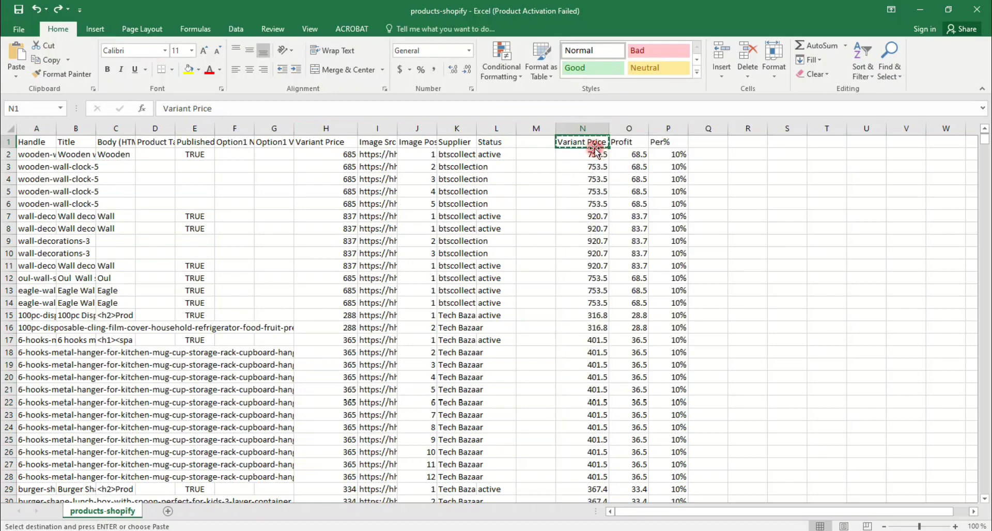
left_click(587, 128)
right_click(583, 139)
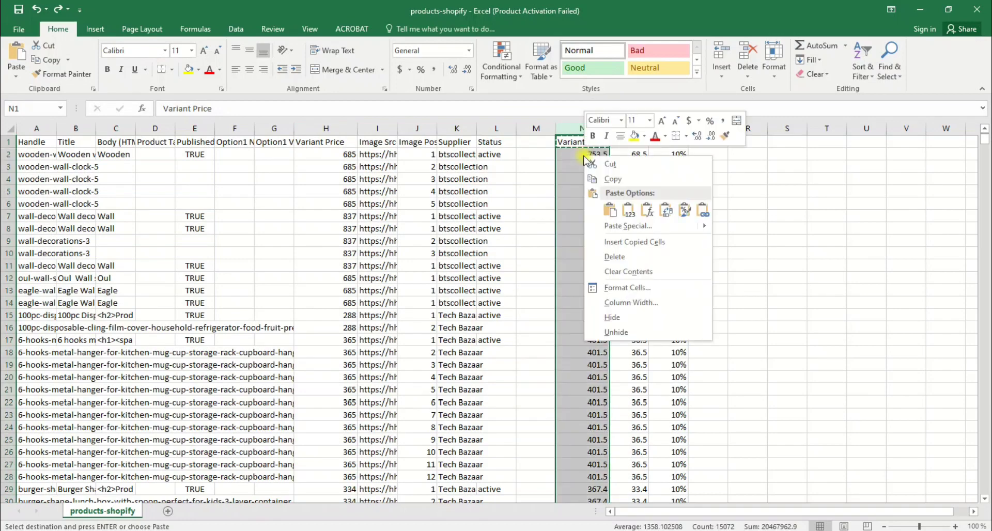
left_click(602, 194)
left_click(759, 127)
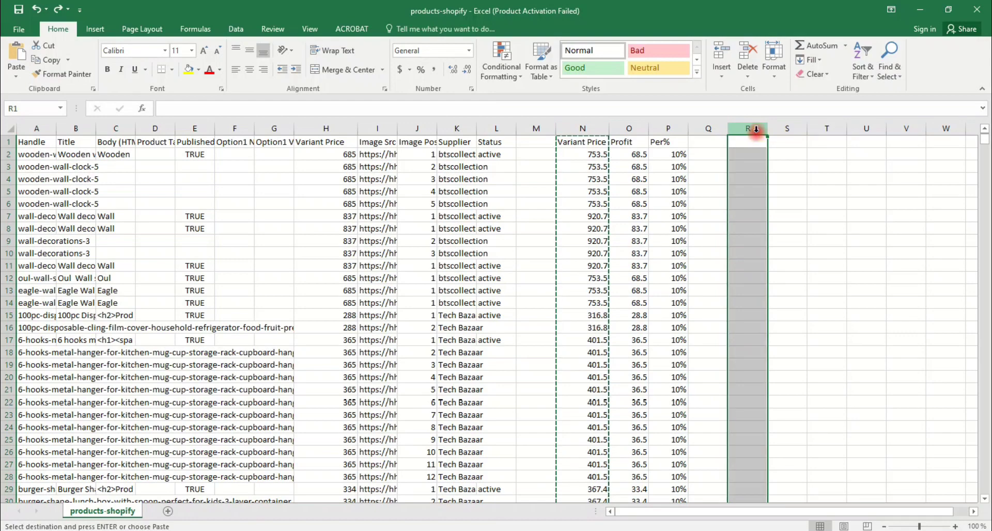
right_click(758, 128)
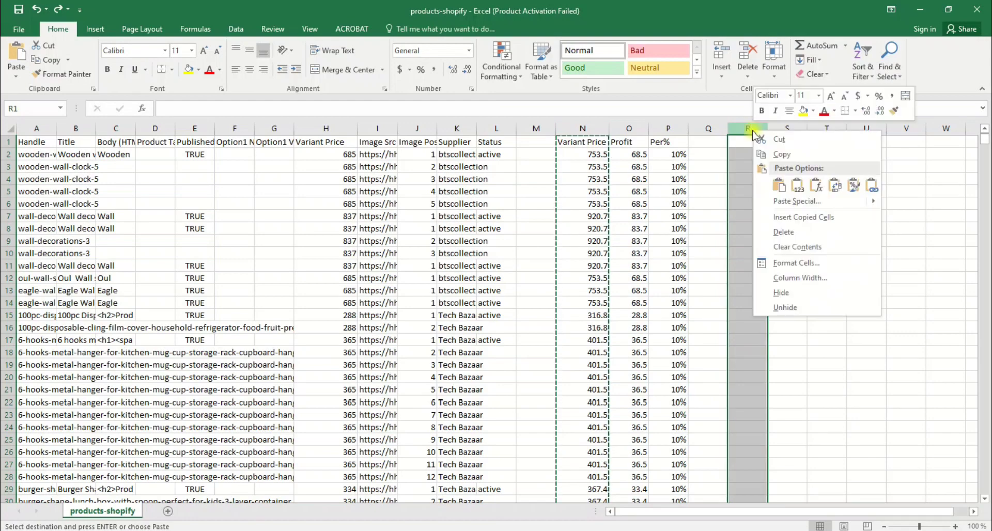
left_click(799, 189)
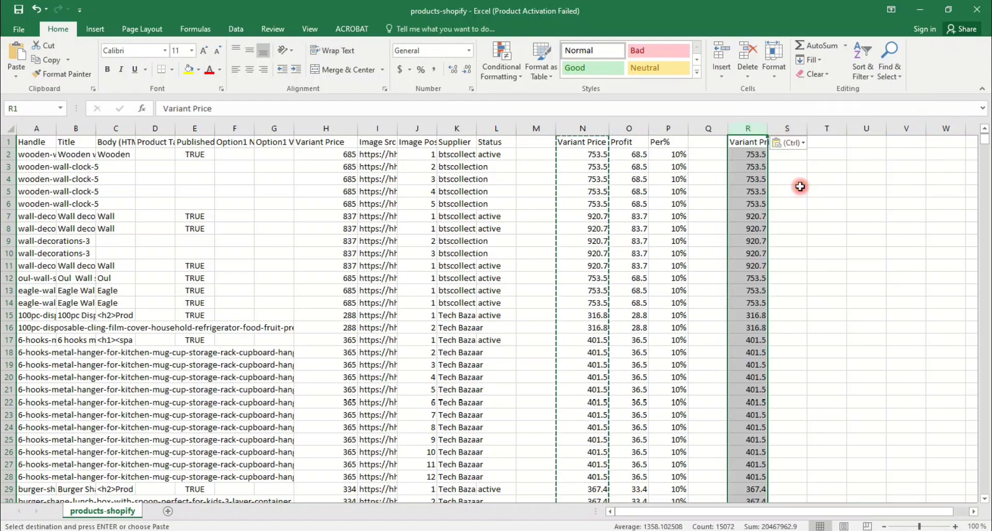
left_click(806, 215)
Step: Clear the contents of the helper columns N, O and P holding Variant Price, Profit and Per%
left_click(585, 129)
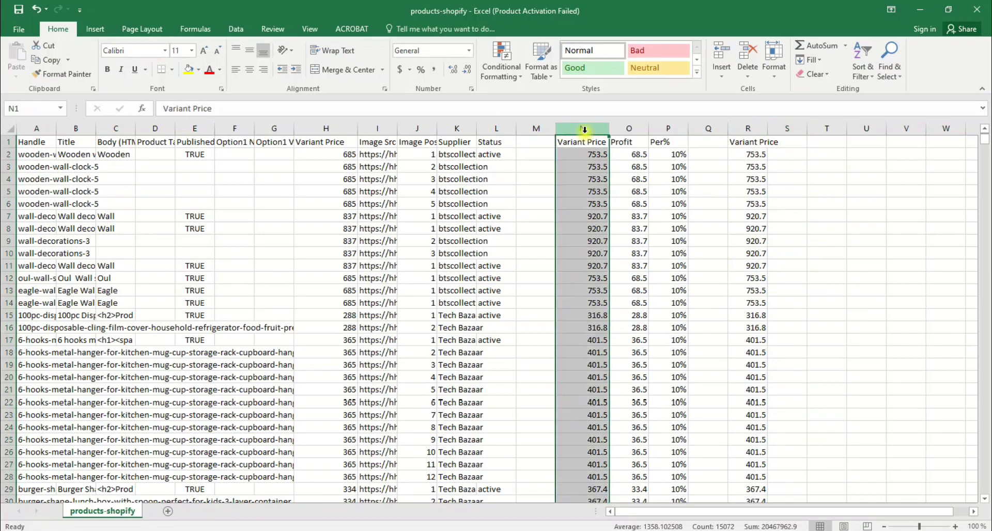
key("Delete")
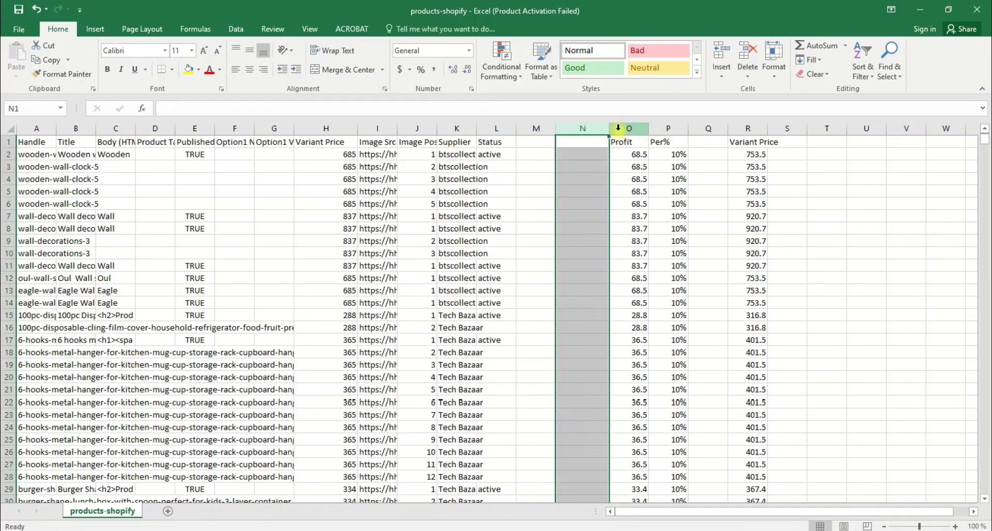
left_click(641, 128)
key("Delete")
left_click(661, 128)
key("Delete")
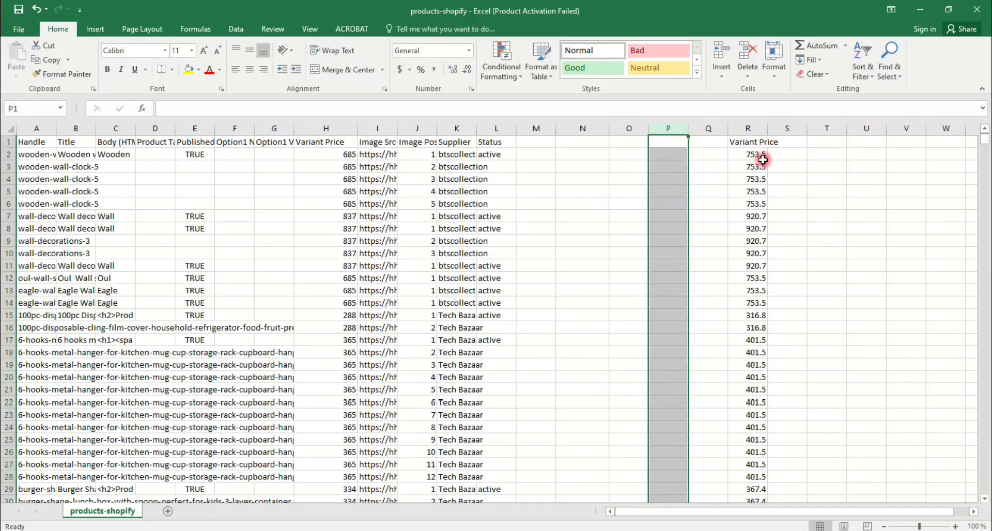
Step: Move the Variant Price values from column R over the original prices in column H, and autofit column H's width
left_click(751, 129)
right_click(752, 130)
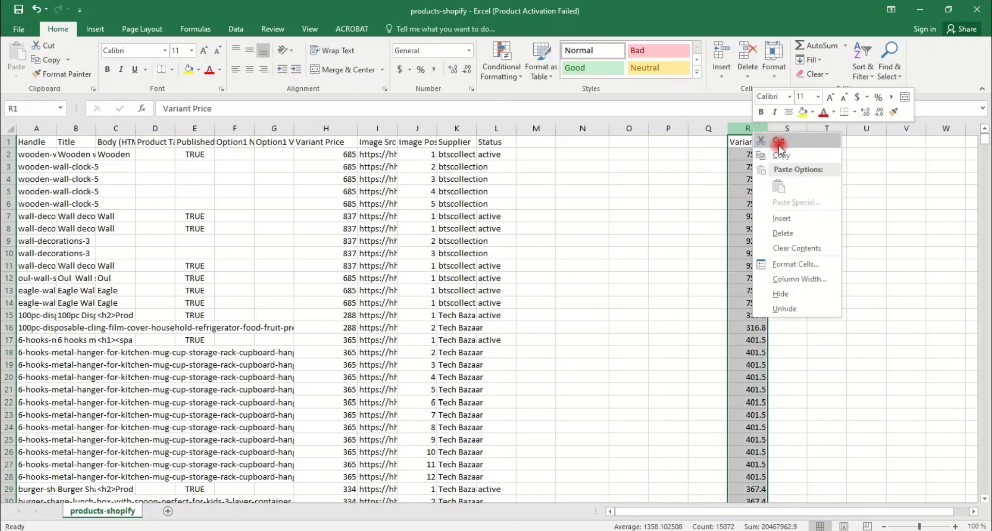
left_click(780, 143)
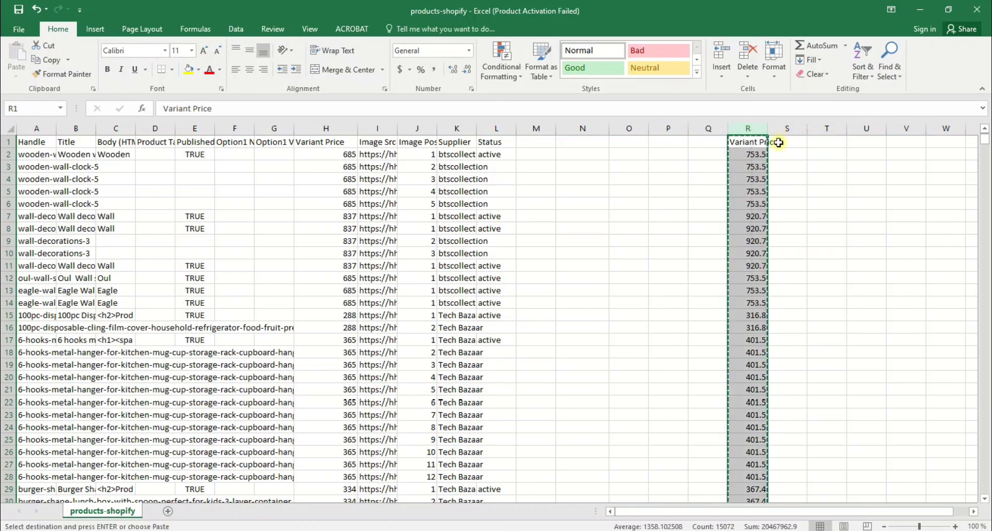
left_click(342, 129)
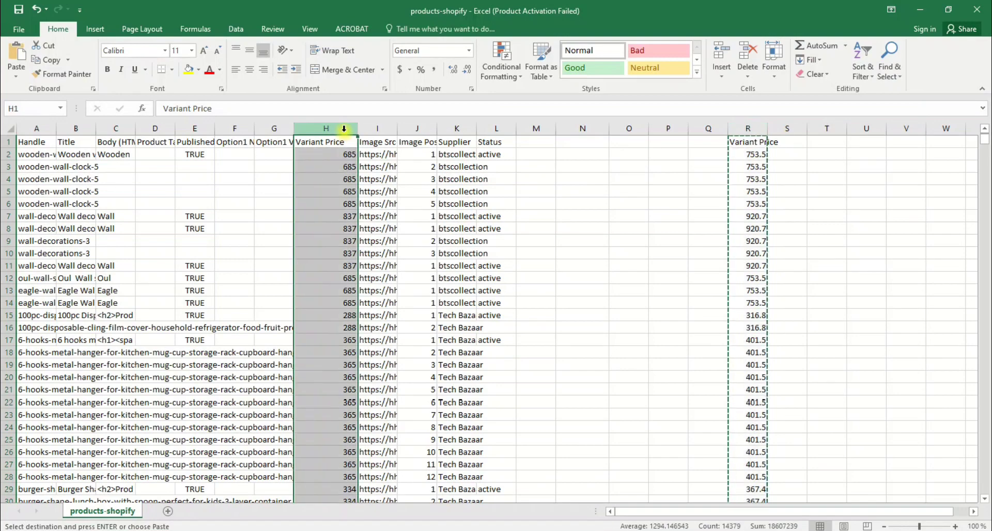
right_click(344, 133)
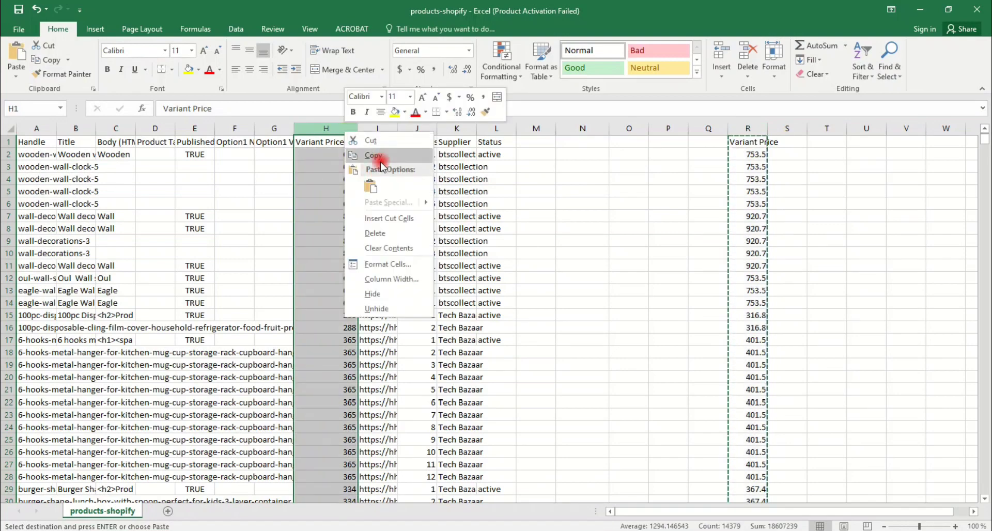
left_click(370, 187)
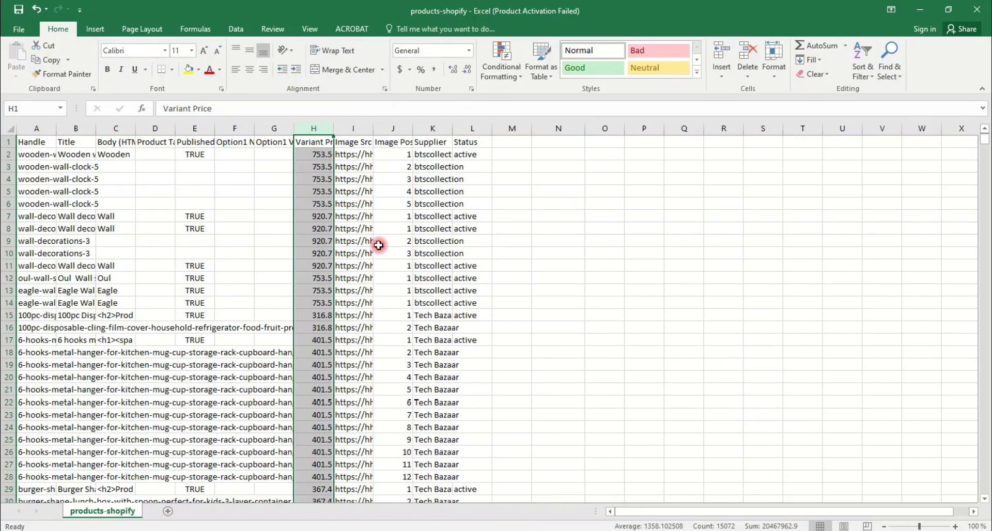
left_click(274, 266)
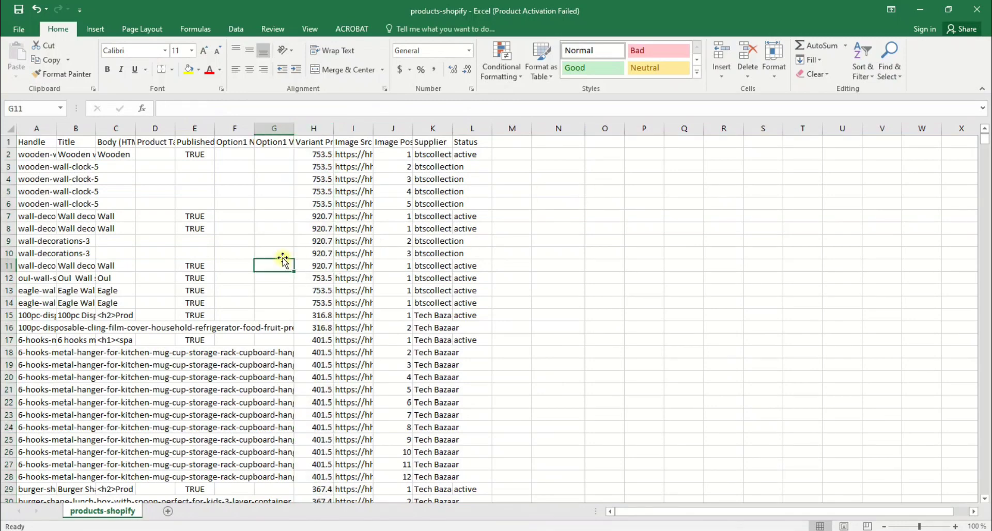
double_click(333, 129)
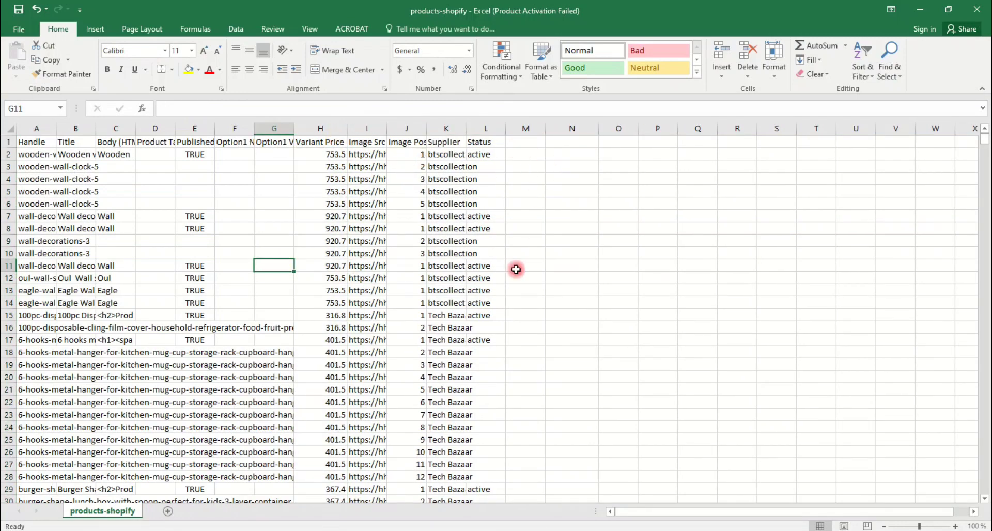
left_click(552, 213)
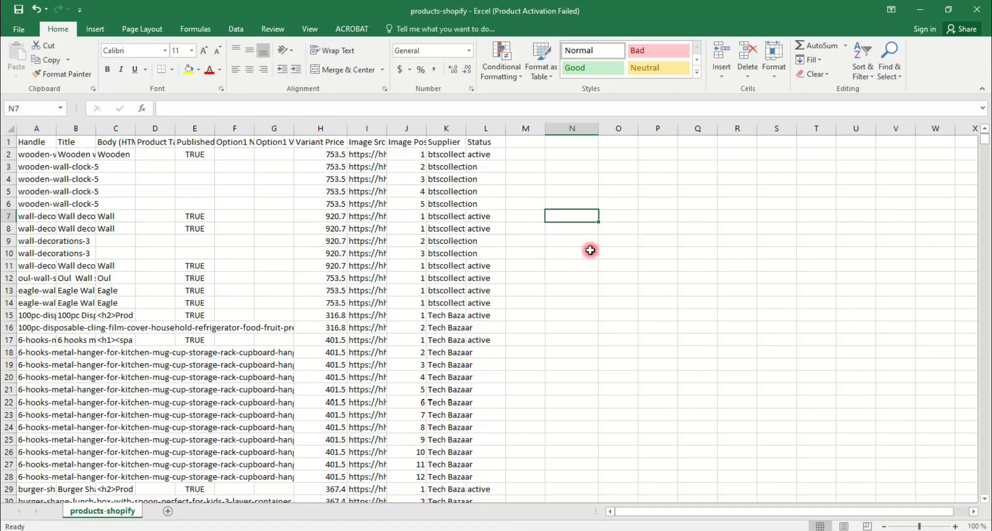
Step: Check the replaced Variant Prices in column H across the product rows
left_click(335, 182)
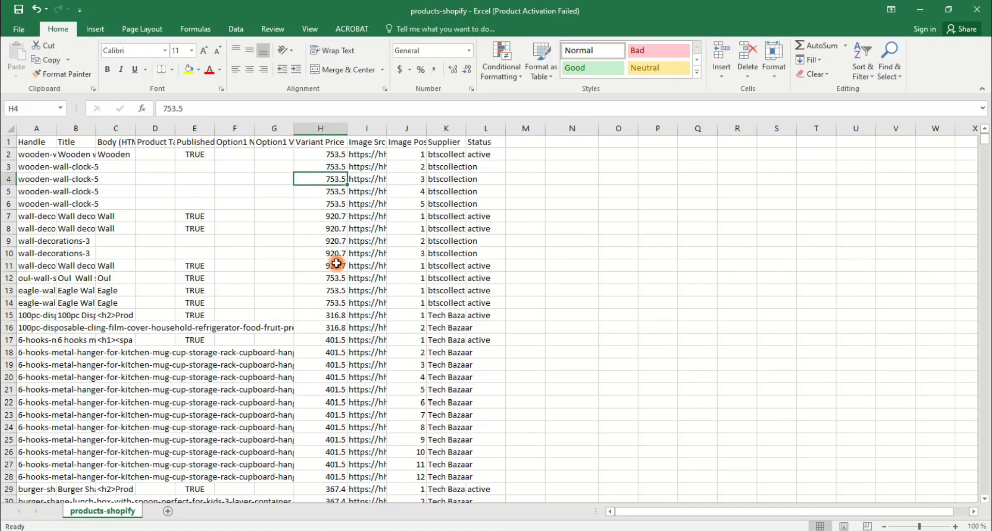
scroll(329, 269, "down", 9)
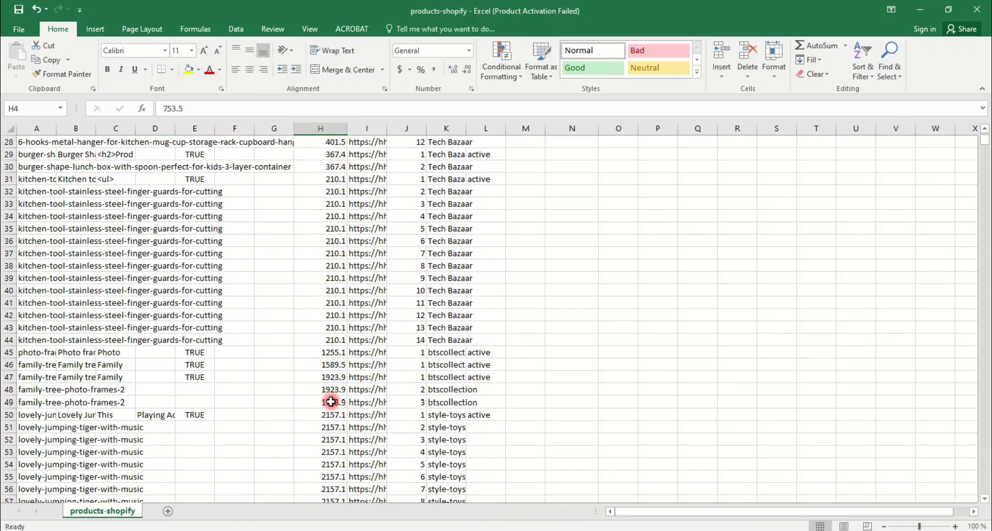
scroll(331, 402, "up", 9)
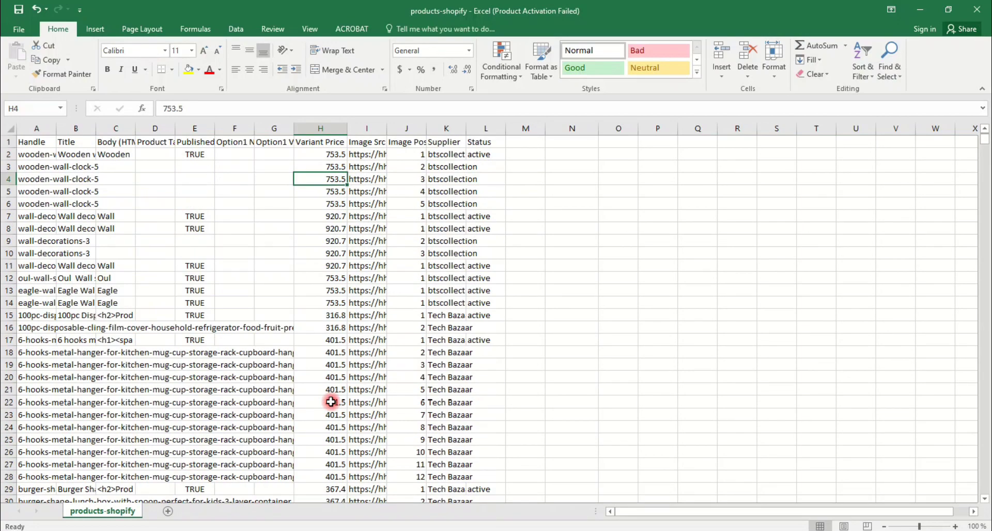
scroll(331, 402, "down", 10)
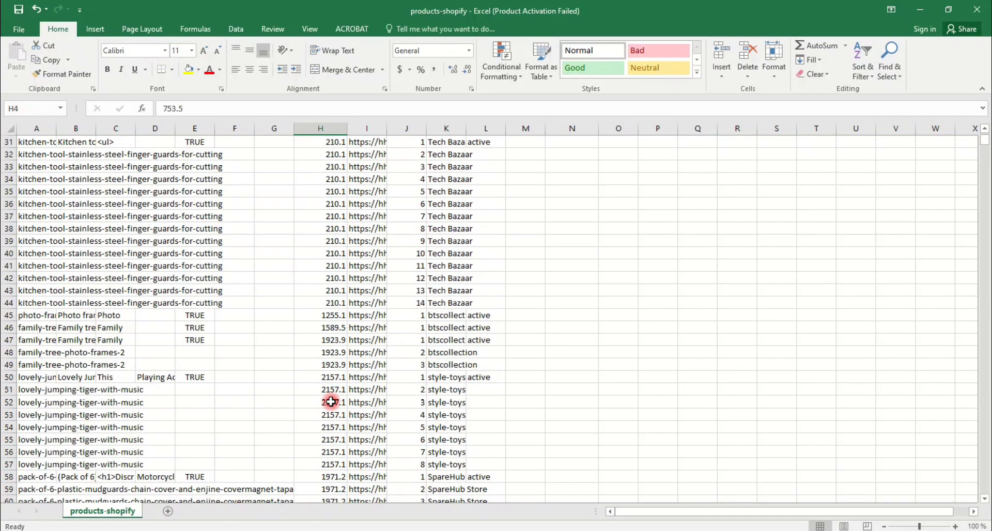
scroll(331, 402, "down", 20)
scroll(331, 403, "up", 5)
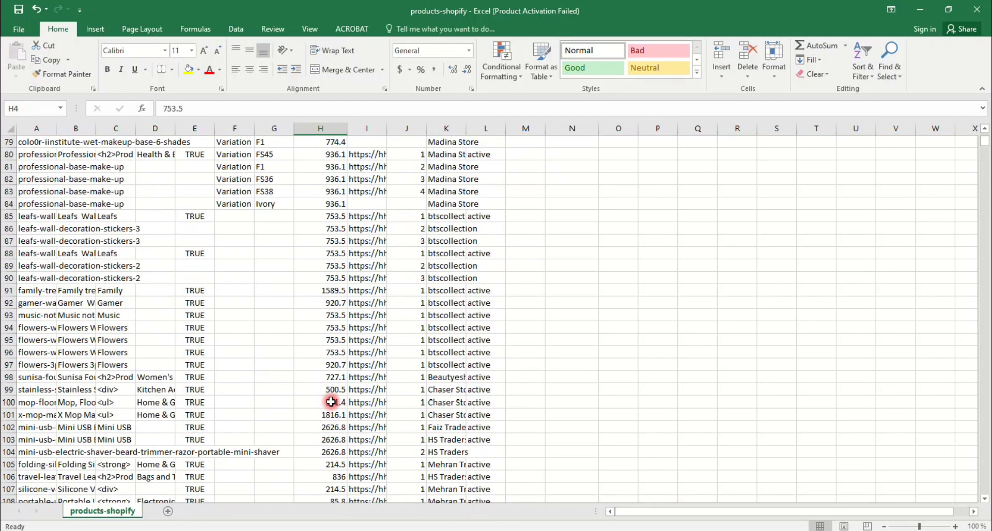
scroll(331, 402, "up", 20)
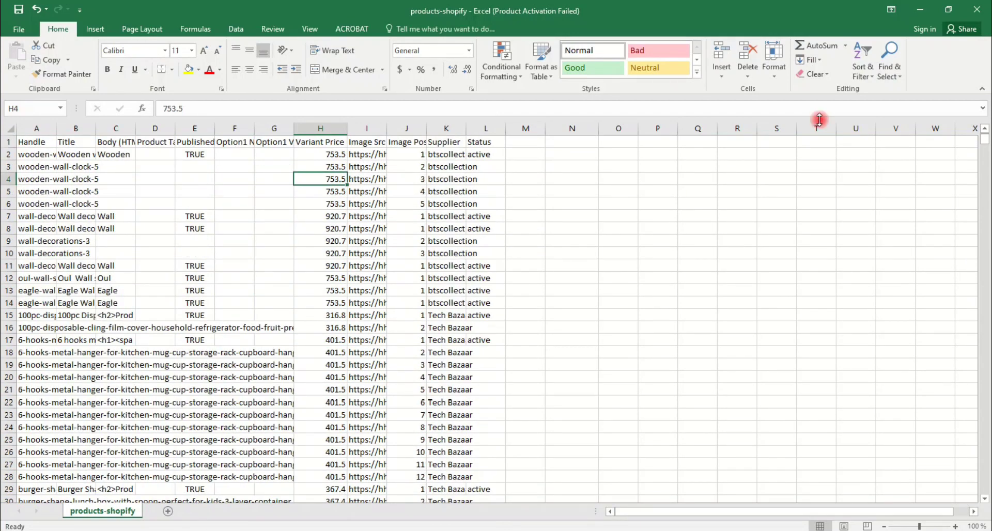
Step: Save the products-shopify workbook in its CSV format and close Excel without saving again
key("ctrl+s")
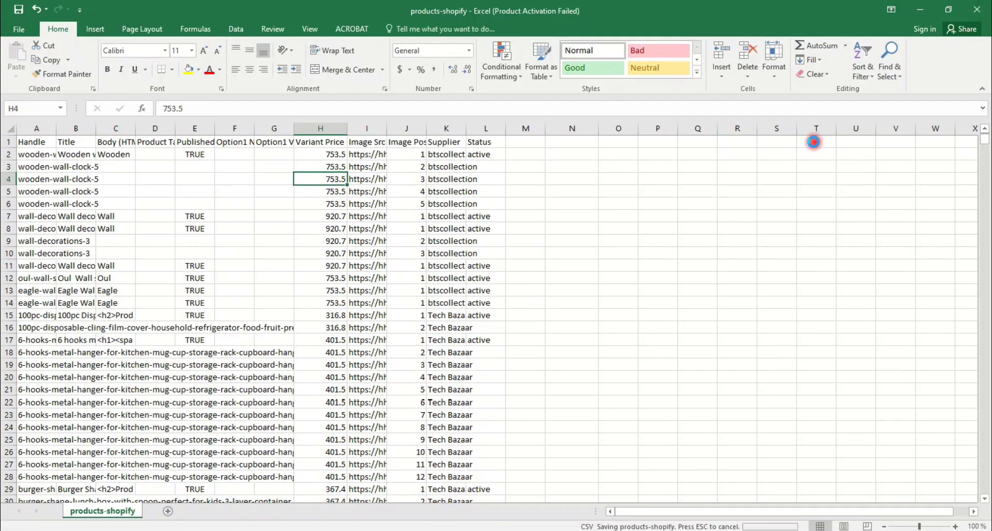
left_click(449, 311)
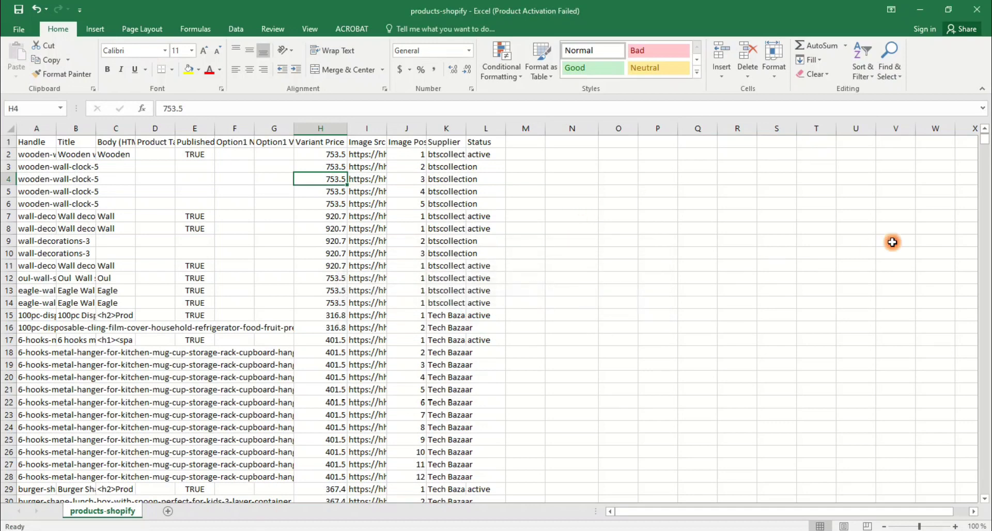
left_click(977, 9)
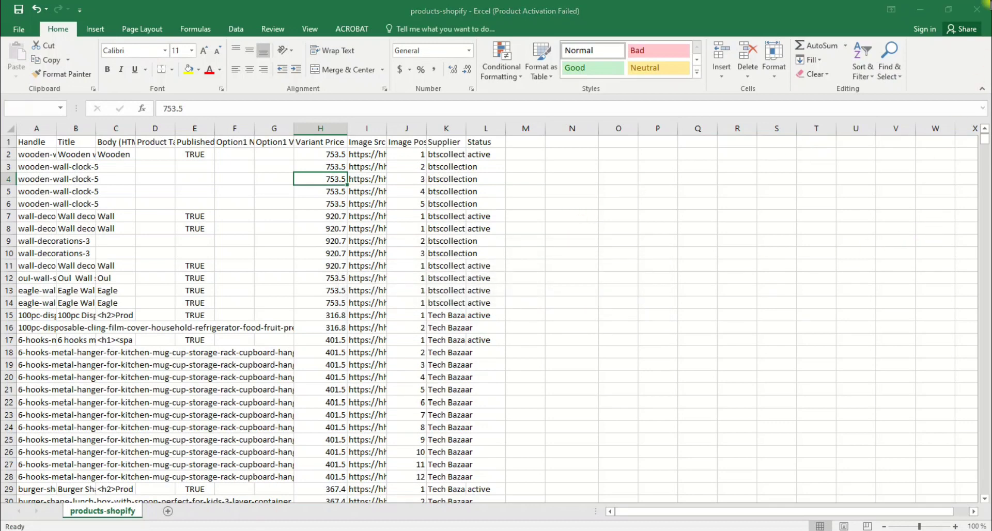
left_click(447, 291)
left_click(373, 275)
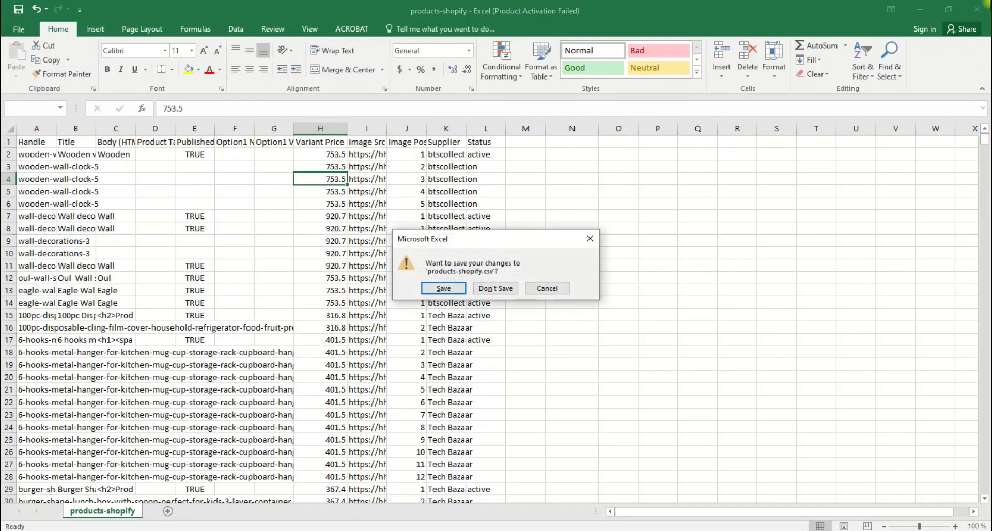
left_click(495, 289)
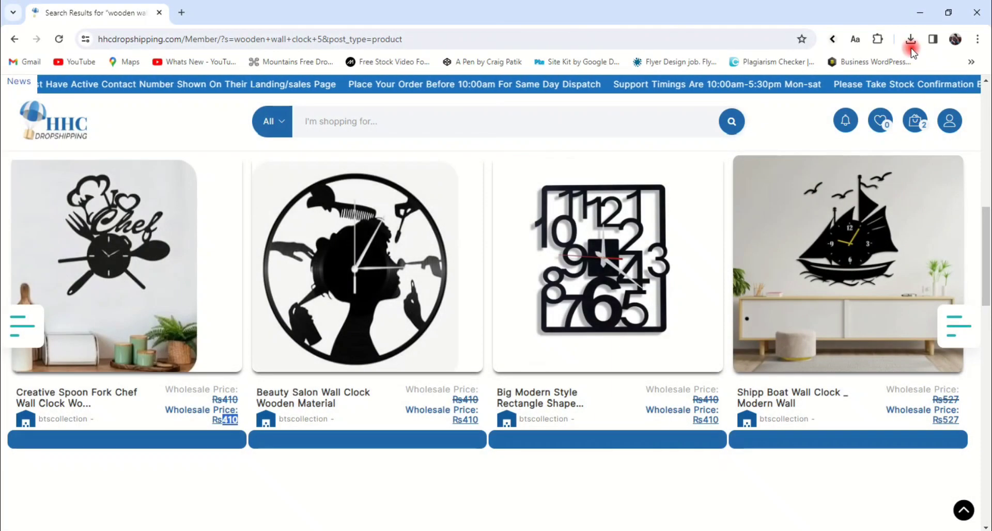
Step: Reopen the products-shopify file from the desktop to check its saved Variant Prices, and close it
left_click(920, 13)
left_click(353, 88)
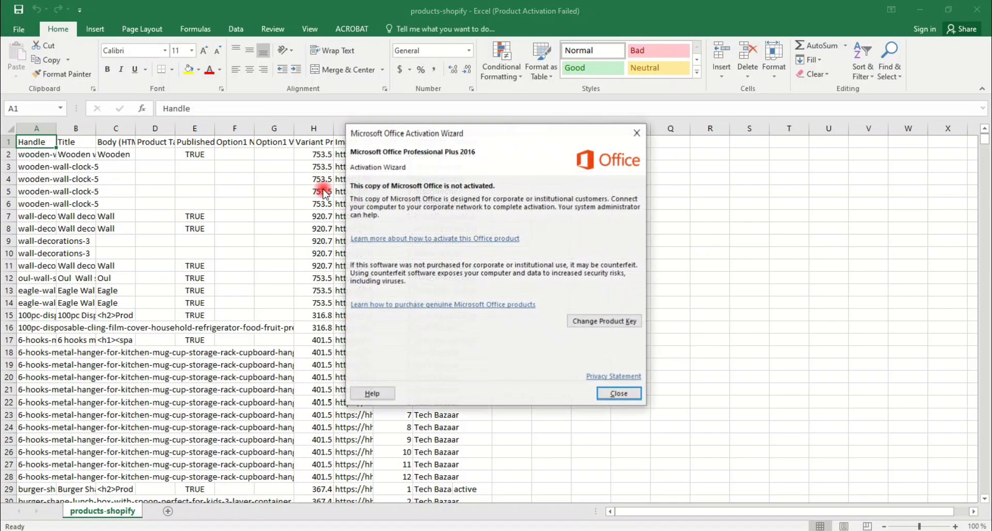
left_click(619, 393)
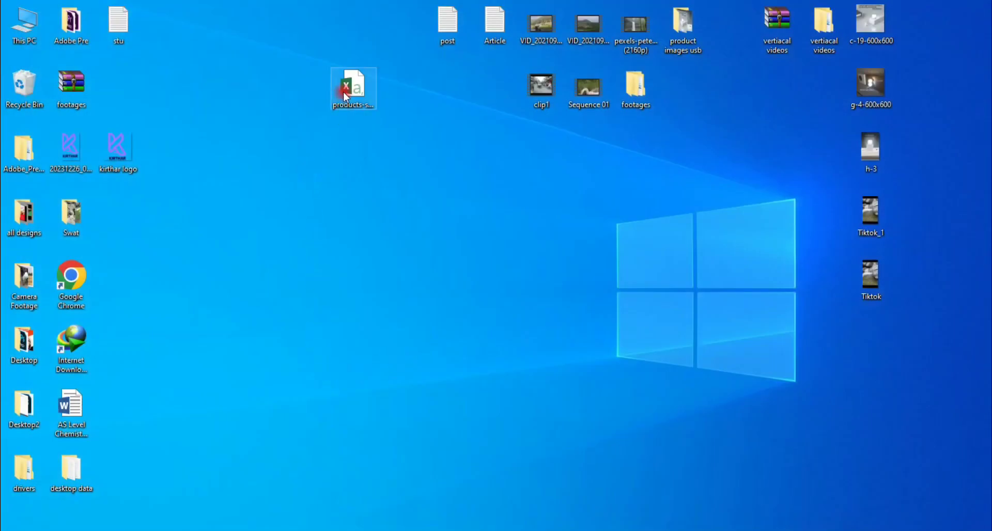
left_click_drag(345, 96, 297, 160)
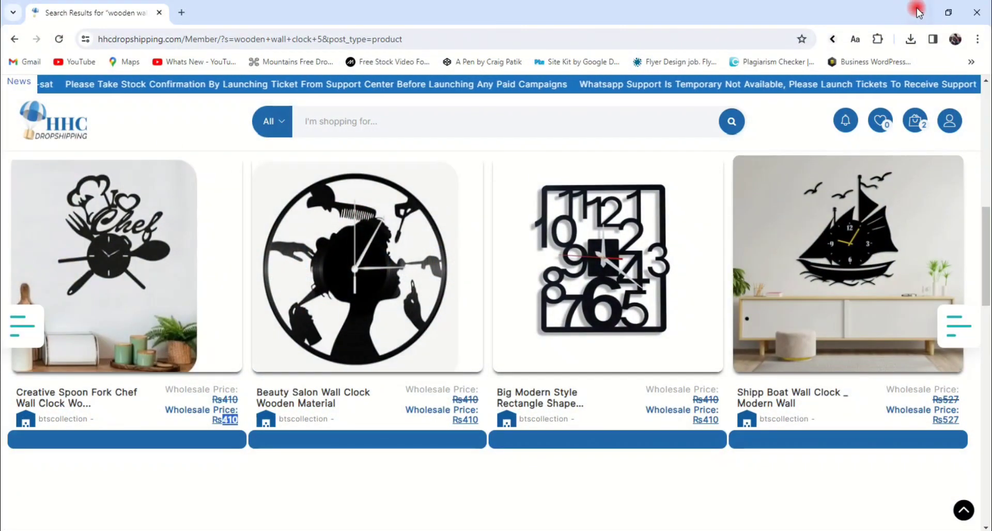
Step: Close the HHC Dropshipping site, switch to the Shopify admin's Home page and expand the Create a professional logo setup task
scroll(564, 284, "up", 5)
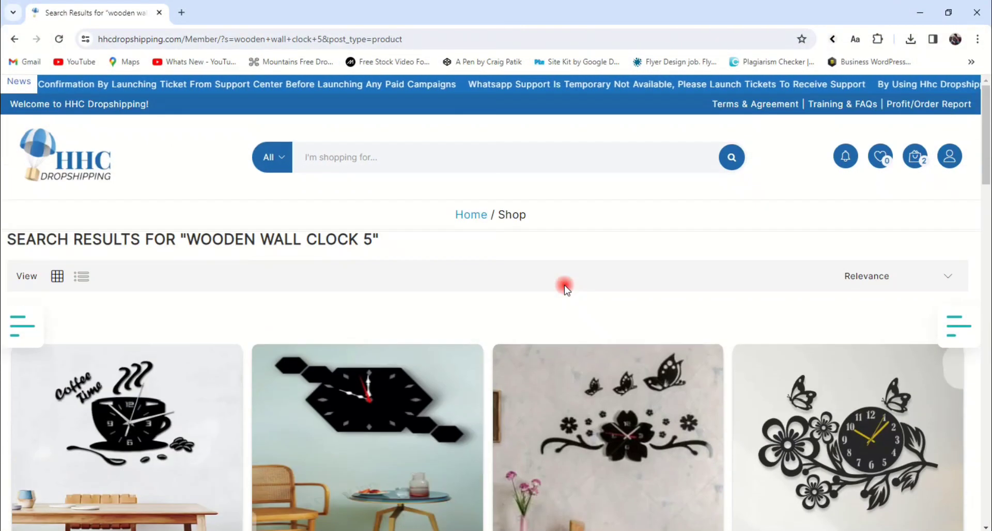
left_click(982, 12)
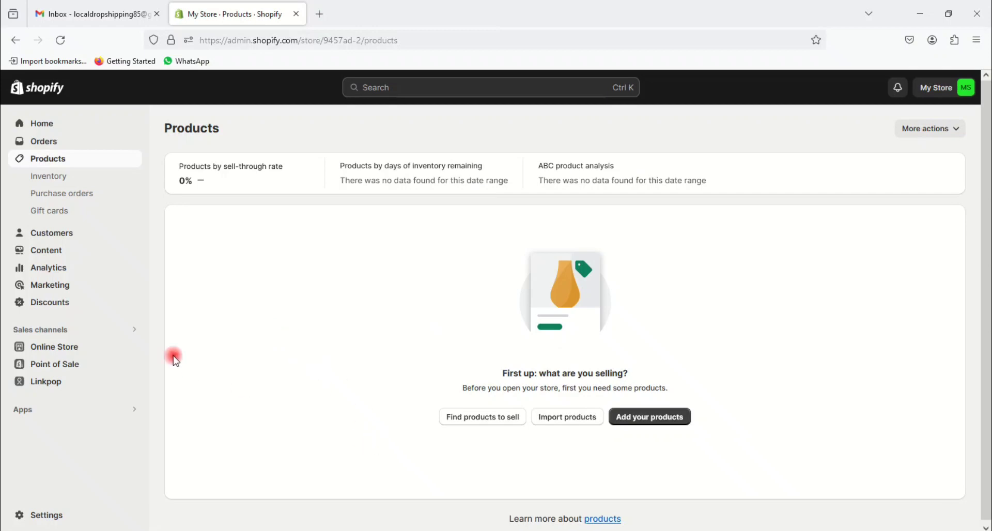
left_click(41, 123)
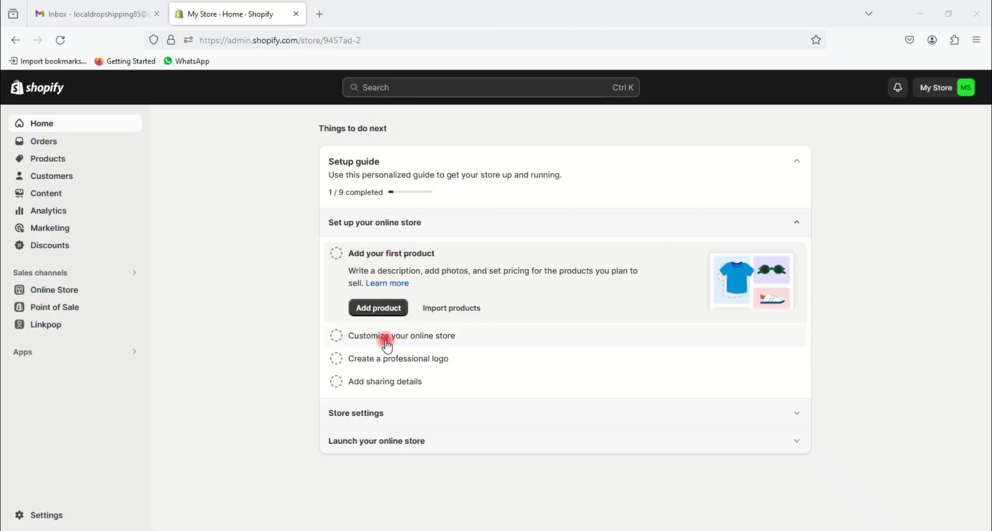
left_click(422, 360)
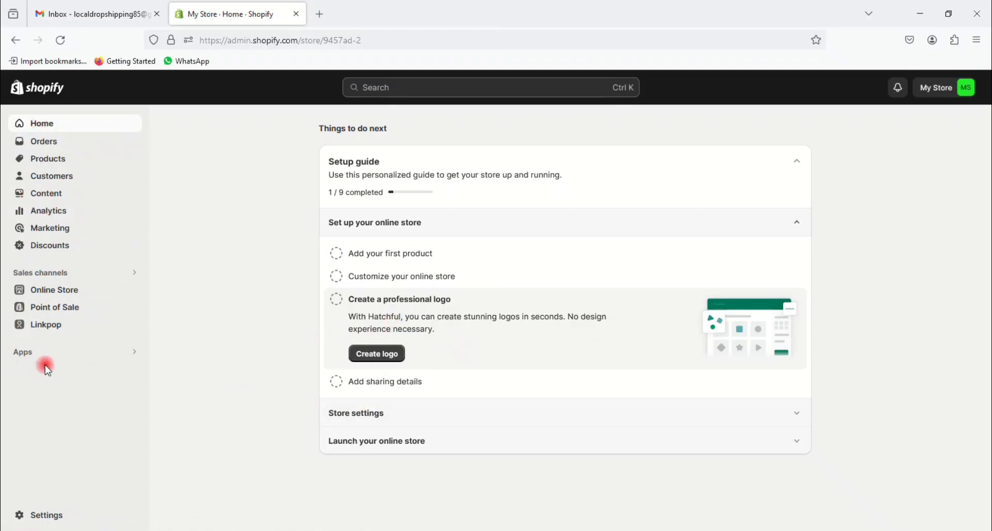
Step: Open the Online Store's Themes page and view the live storefront in a new browser tab
left_click(61, 294)
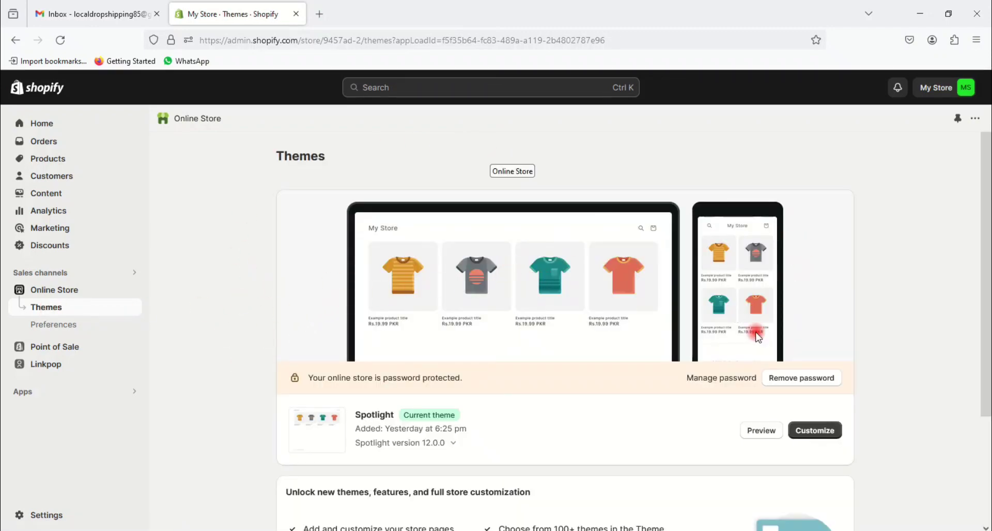
scroll(584, 391, "down", 2)
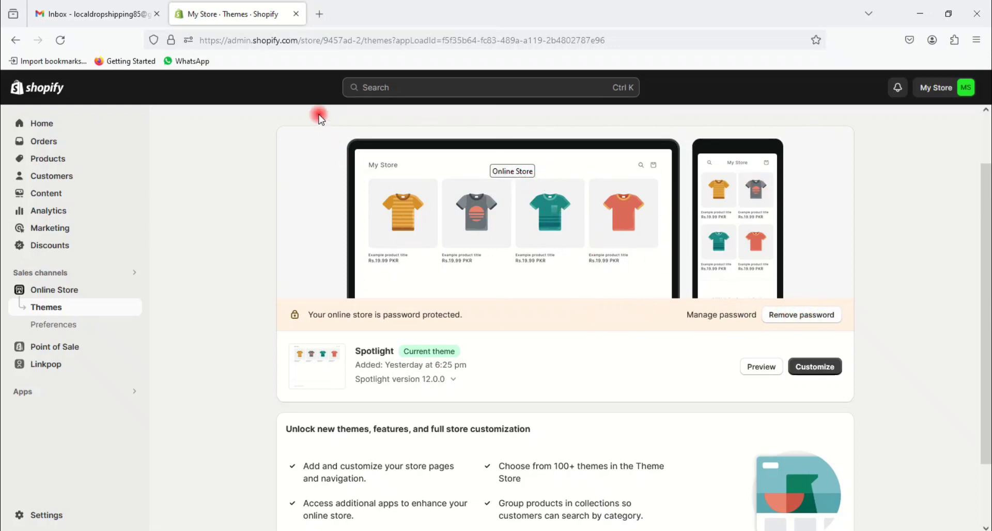
scroll(634, 243, "down", 2)
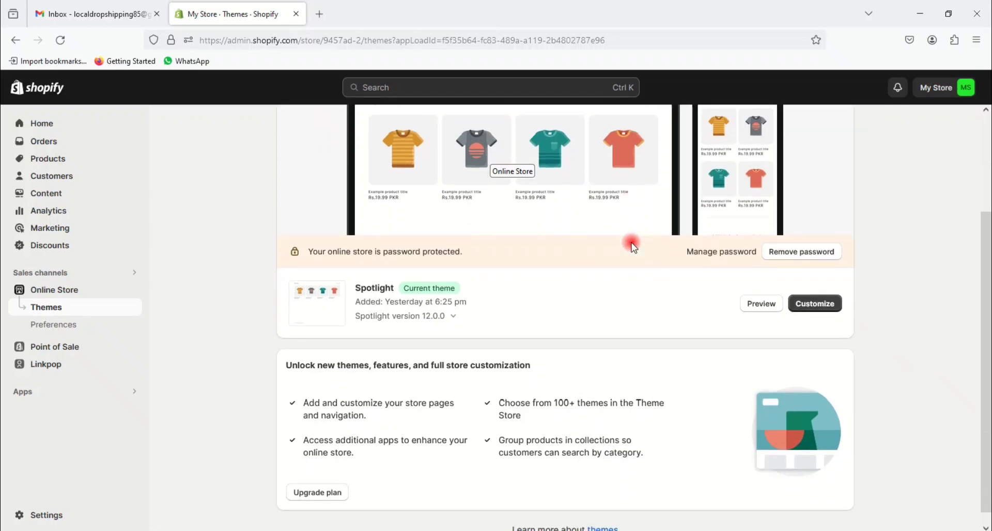
scroll(634, 247, "up", 2)
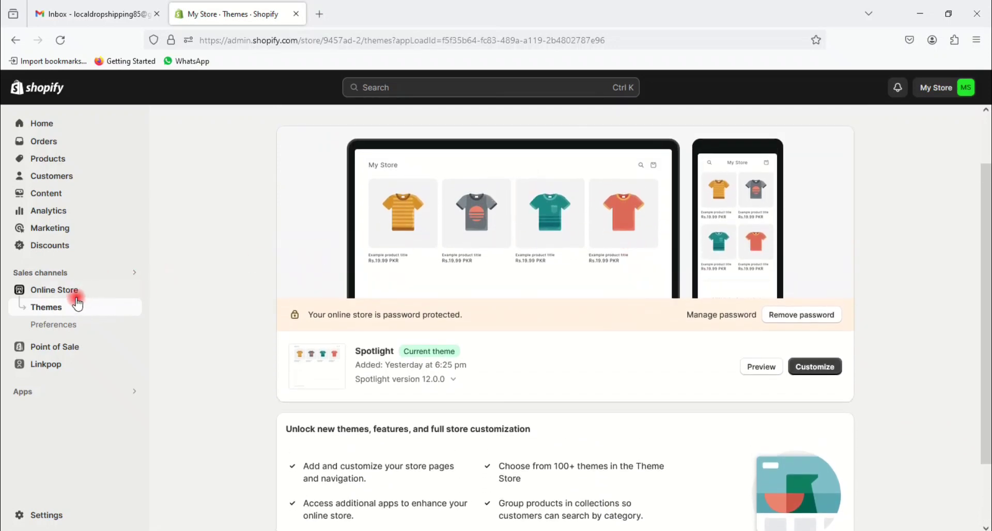
right_click(132, 292)
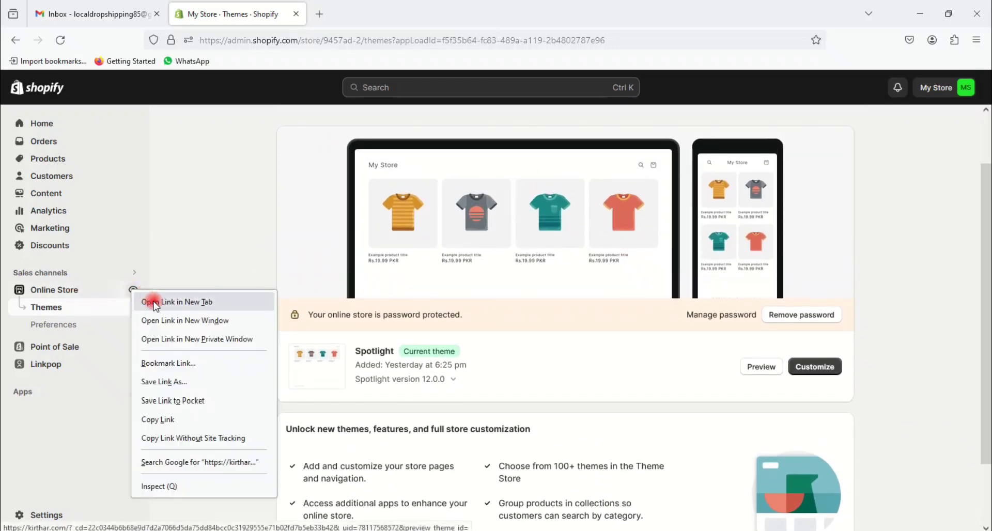
left_click(150, 302)
left_click(390, 15)
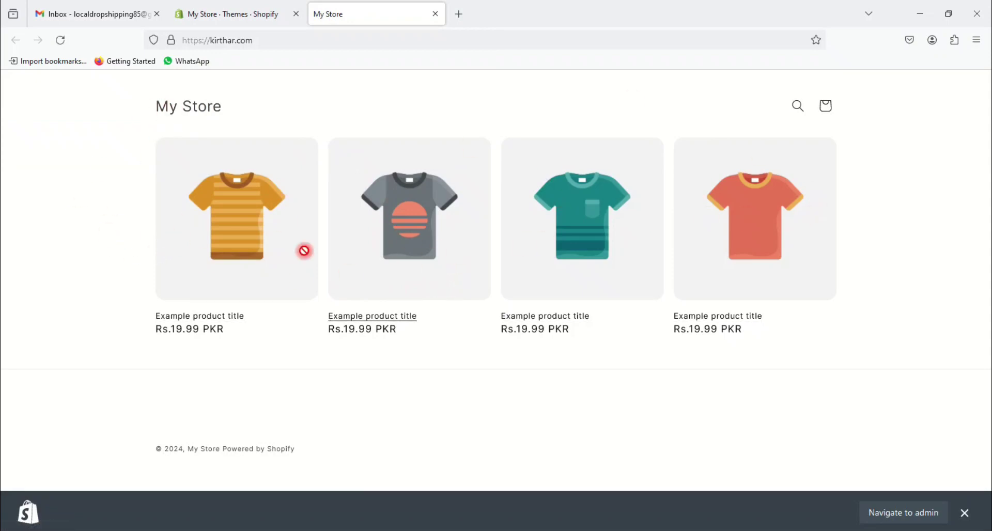
Step: Return to the store admin, open the store's password management, and review the Password protection section and the other Preferences
left_click(229, 11)
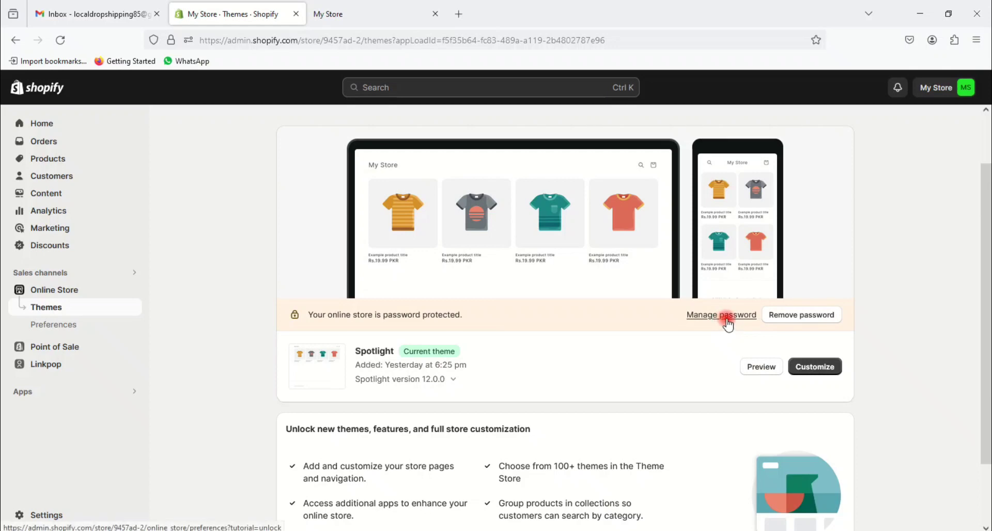
scroll(729, 323, "down", 3)
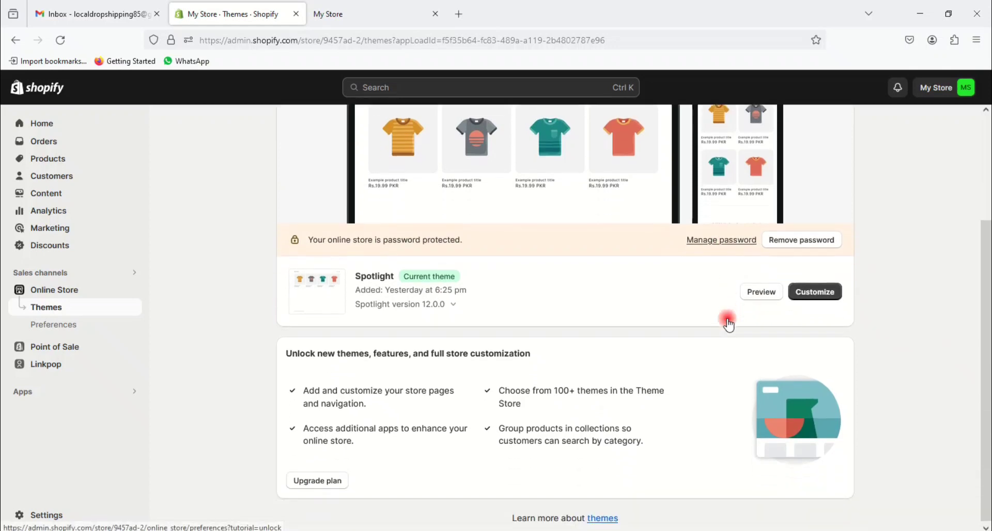
left_click(723, 238)
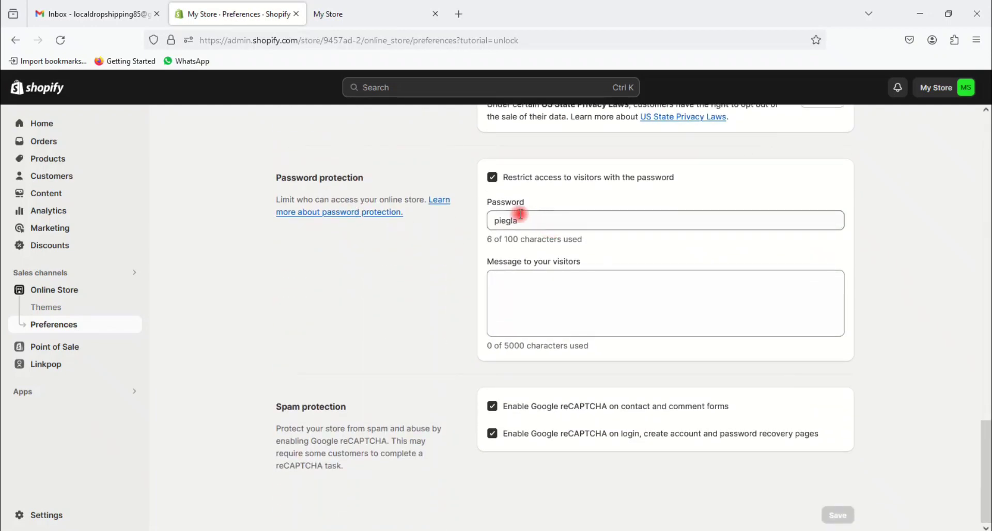
left_click_drag(518, 220, 468, 222)
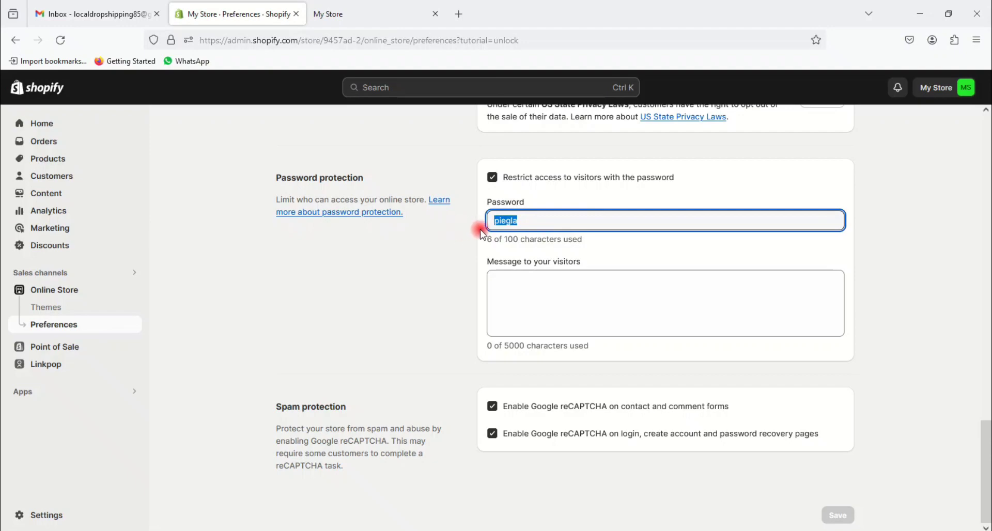
left_click_drag(521, 220, 370, 292)
scroll(352, 230, "up", 10)
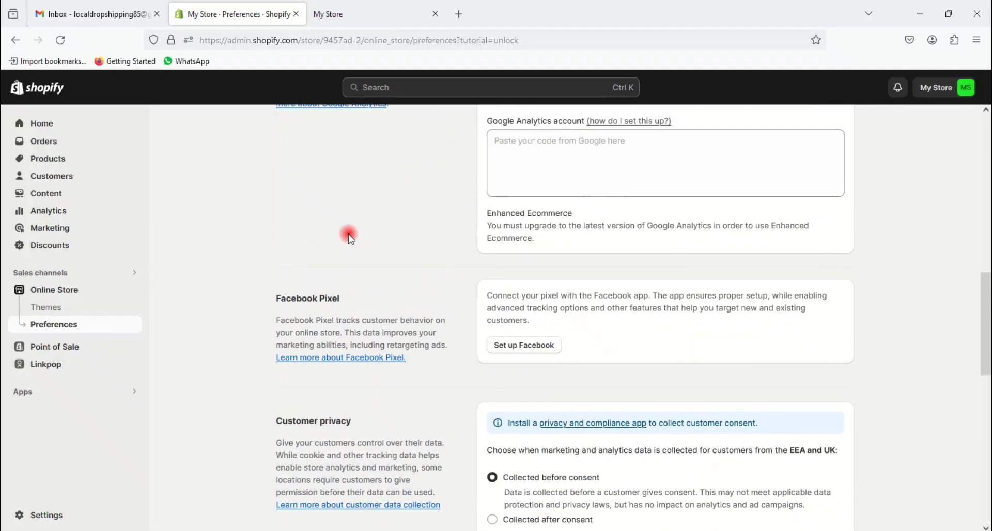
scroll(348, 232, "down", 8)
scroll(567, 445, "down", 3)
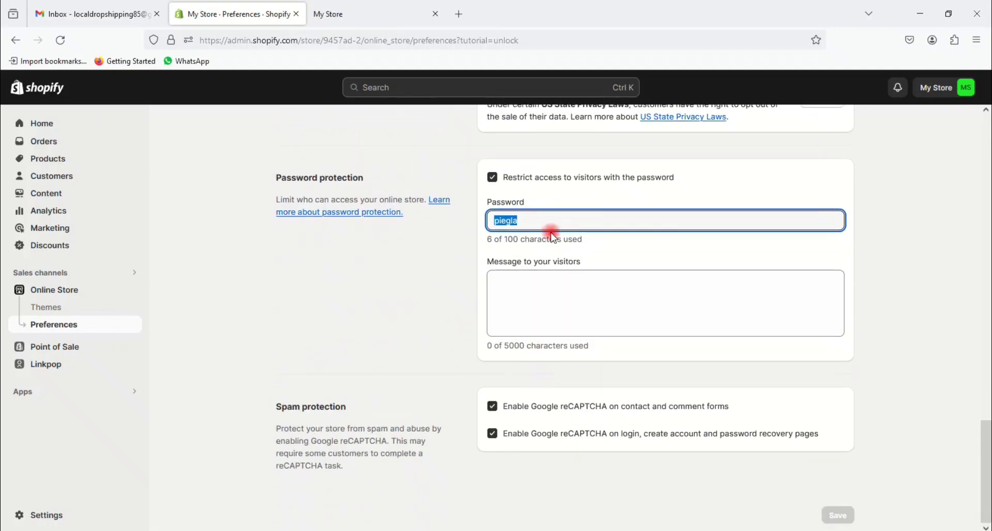
scroll(331, 315, "up", 15)
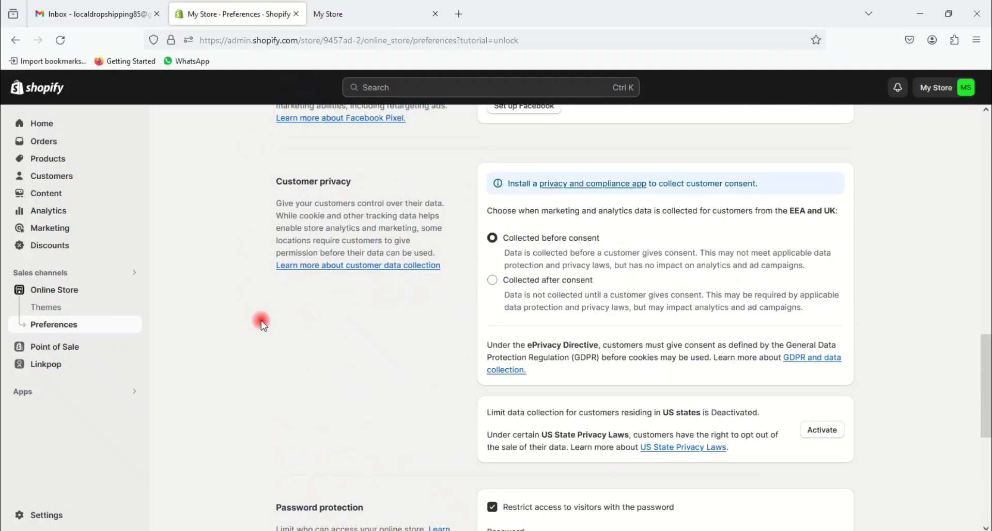
scroll(262, 324, "up", 4)
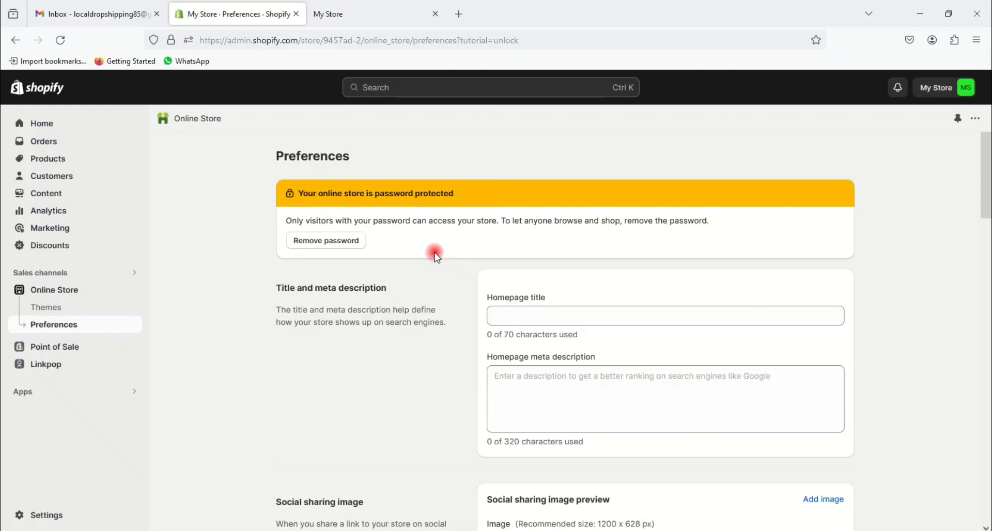
Step: Go back to the Themes page and open the Spotlight theme for customization
left_click(44, 309)
scroll(567, 281, "down", 3)
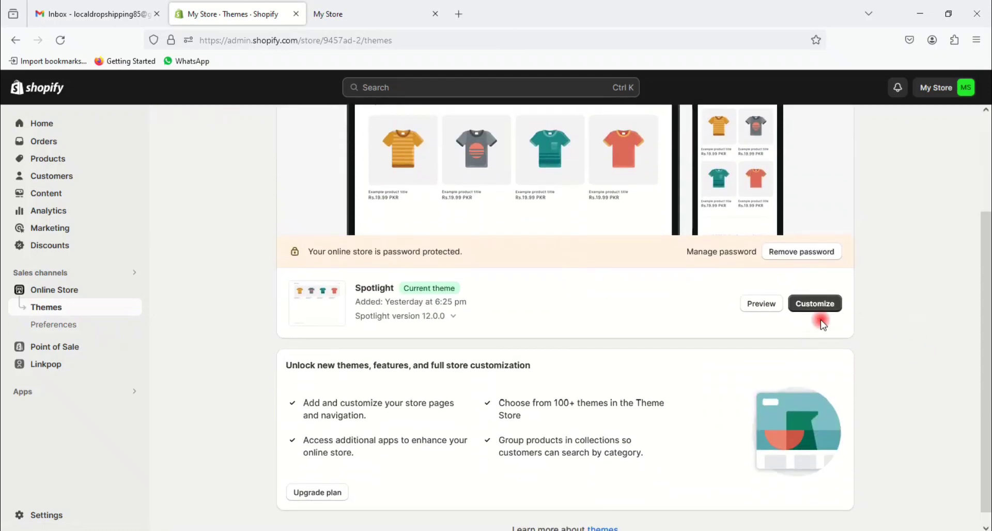
left_click(809, 304)
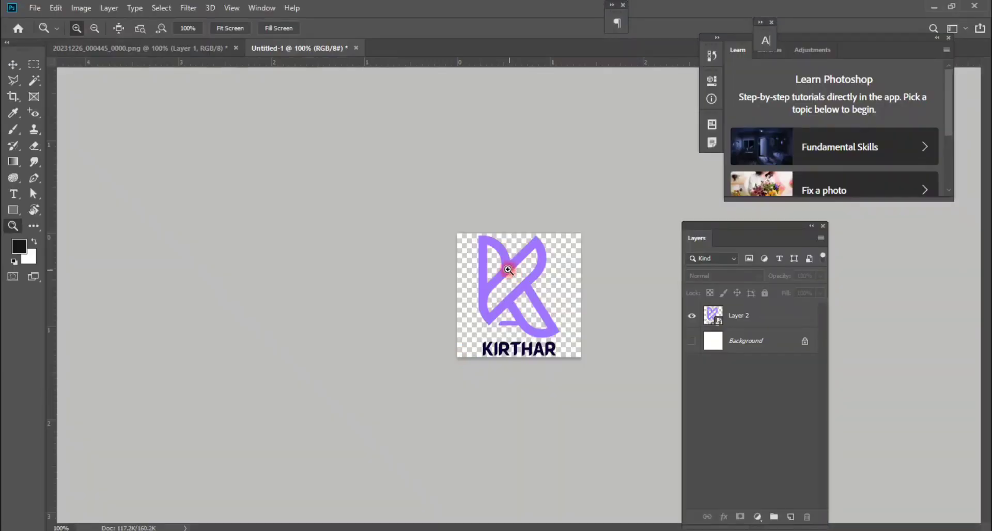
Step: Inspect the KIRTHAR logo in Photoshop at 200% zoom and return the view to 100%
left_click(573, 329)
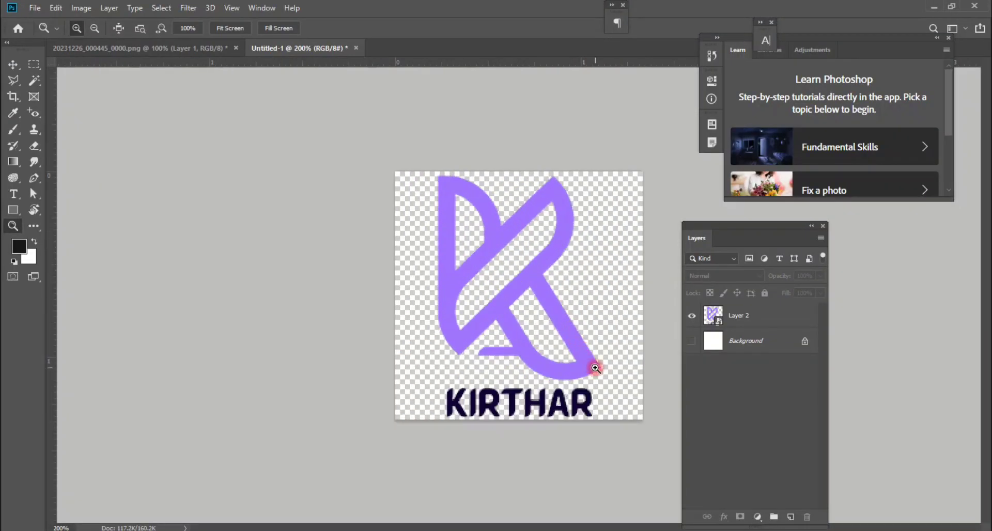
right_click(559, 278)
left_click(578, 295)
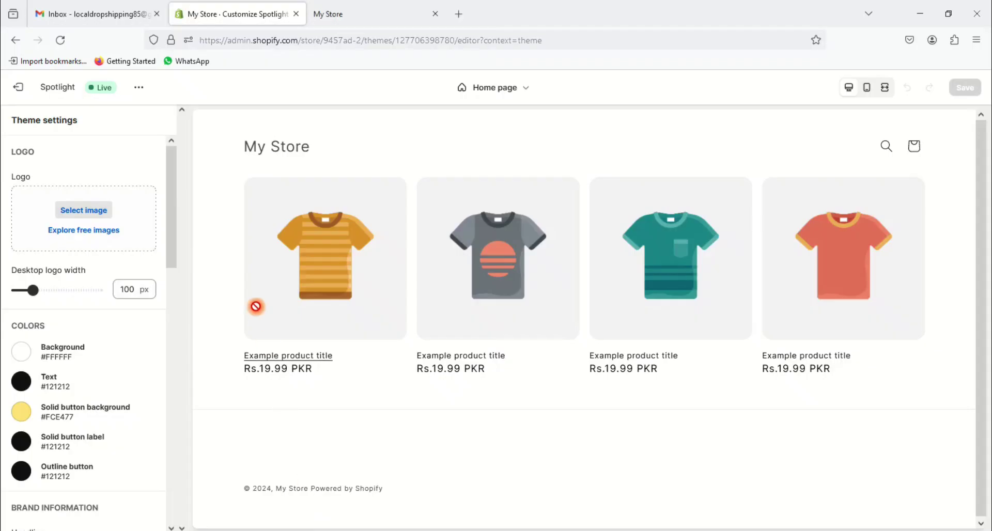
Step: Upload the kirthar logo image from the Desktop and apply it as the theme's logo
left_click(83, 217)
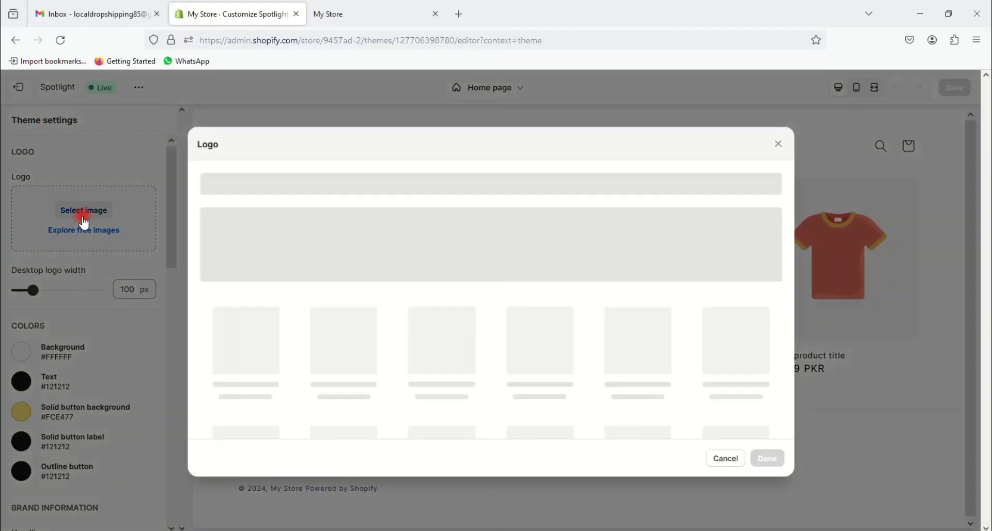
left_click(506, 378)
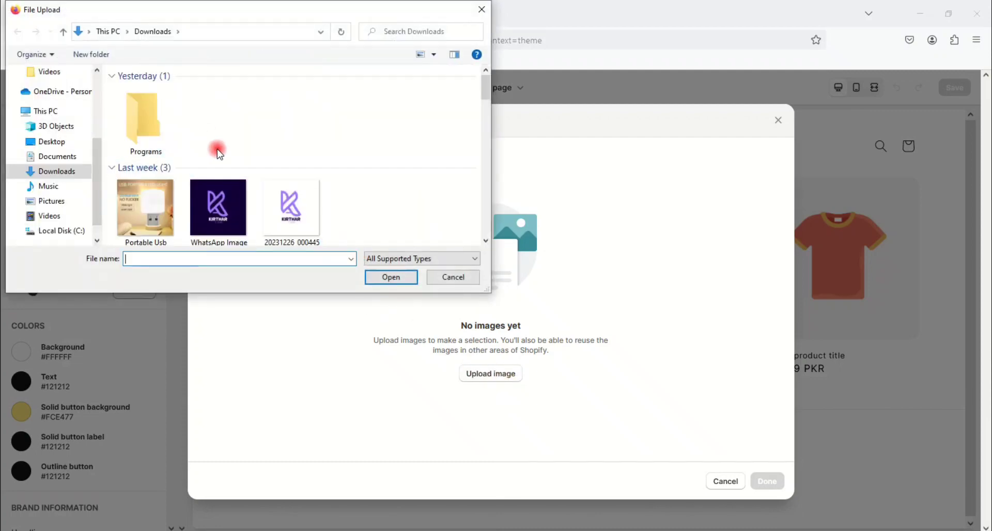
left_click(49, 141)
scroll(317, 193, "down", 3)
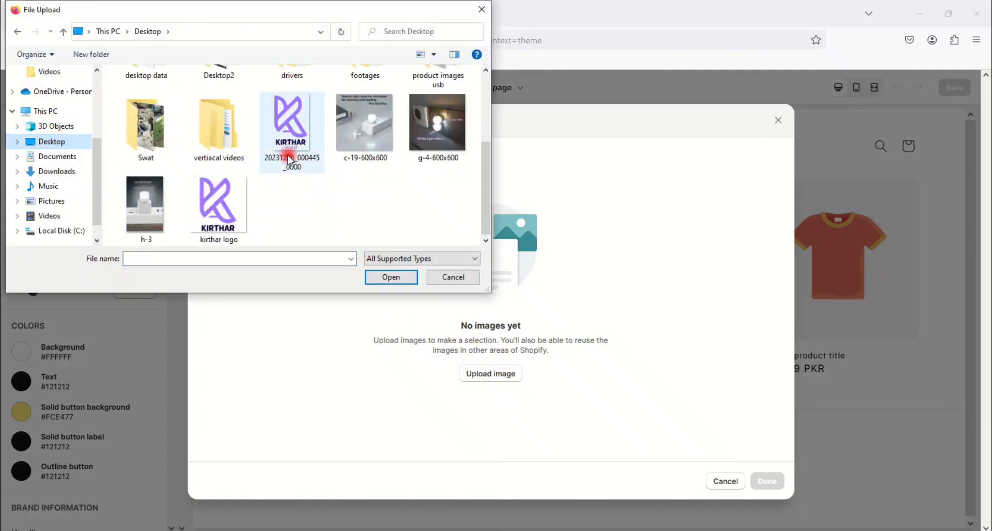
left_click(219, 204)
left_click(391, 277)
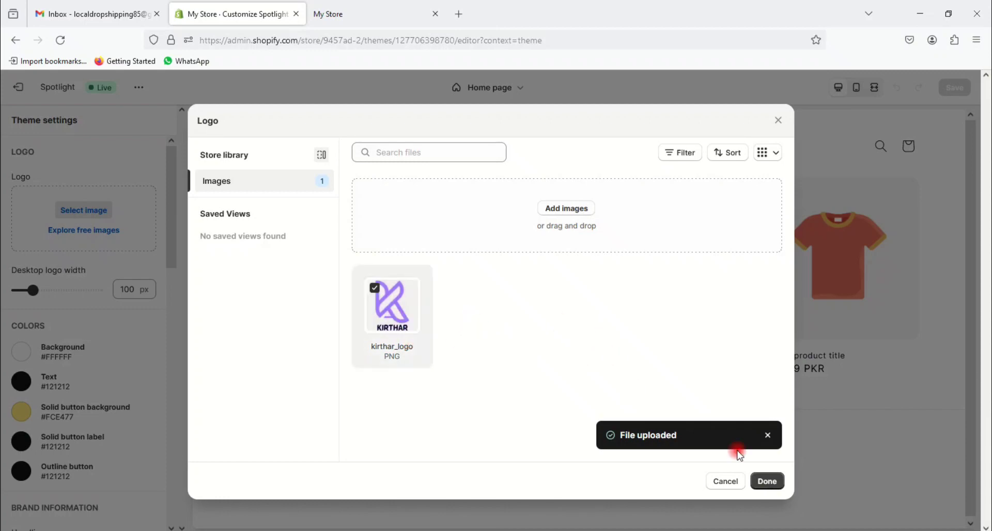
left_click(768, 481)
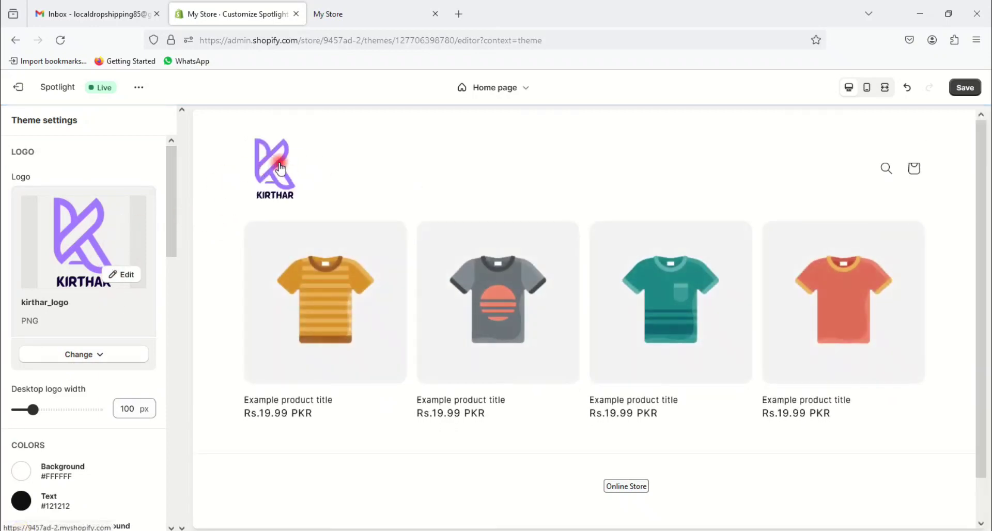
Step: Review the theme's Colors settings against the logo in the store preview
scroll(162, 354, "down", 3)
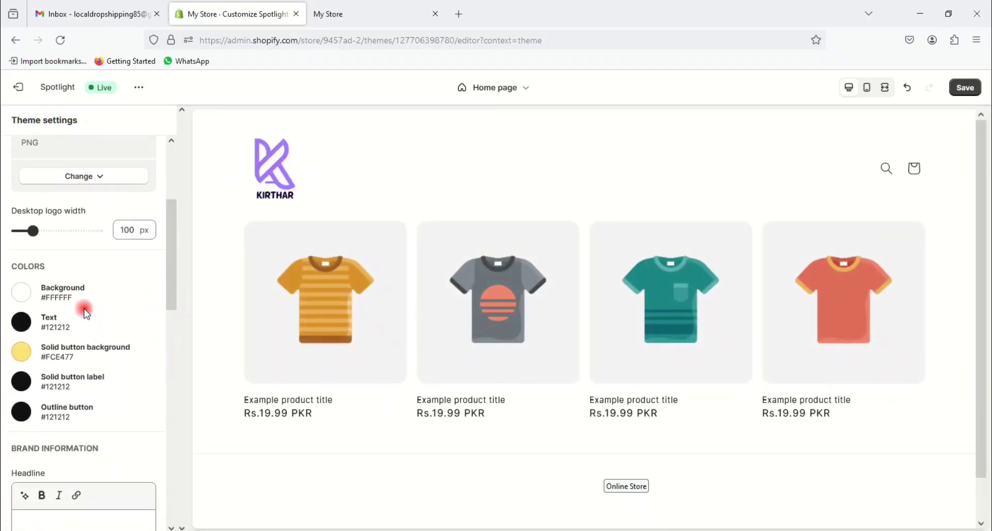
left_click_drag(49, 294, 245, 307)
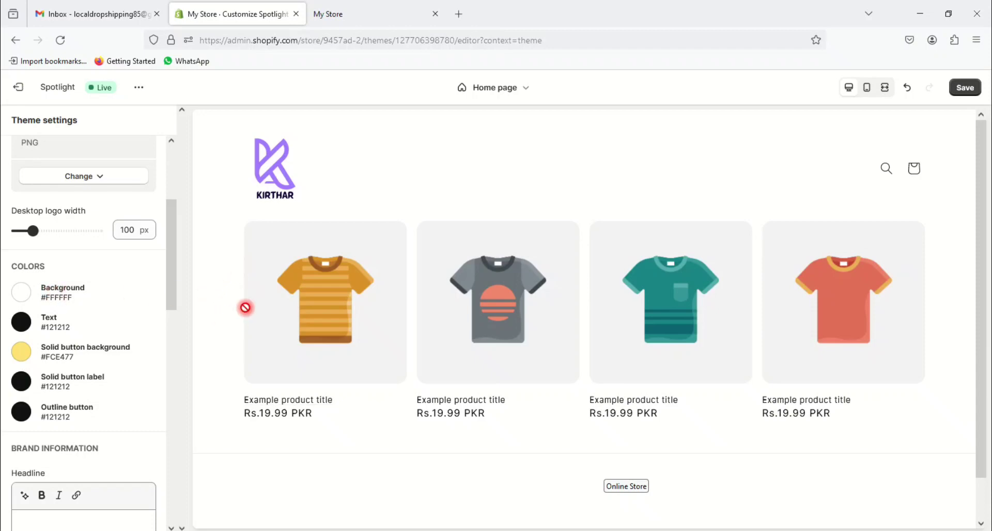
left_click_drag(297, 348, 272, 223)
left_click_drag(286, 335, 318, 314)
left_click_drag(277, 378, 77, 236)
scroll(122, 350, "down", 2)
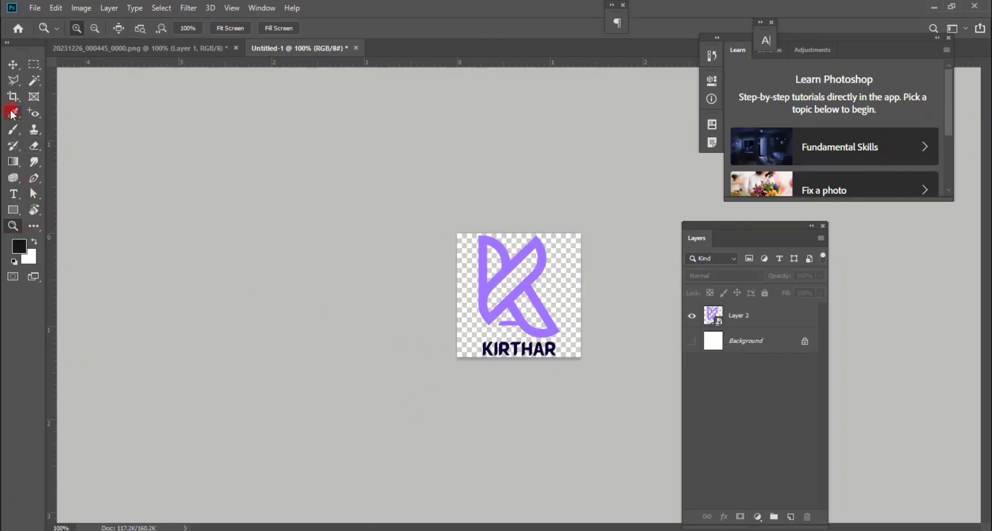
Step: In Photoshop, sample the KIRTHAR logo's purple with the Eyedropper and copy its hex code a274ff
left_click(13, 112)
left_click(526, 250)
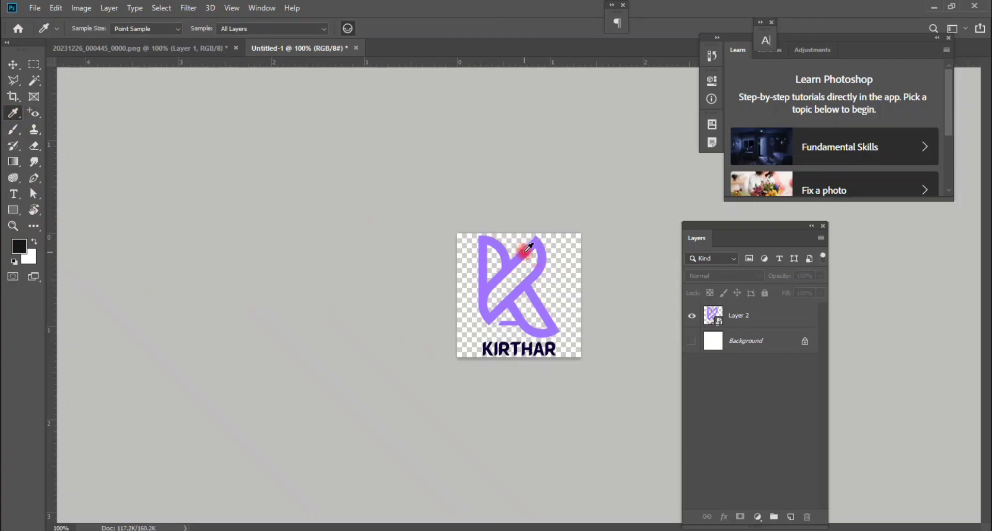
left_click(19, 246)
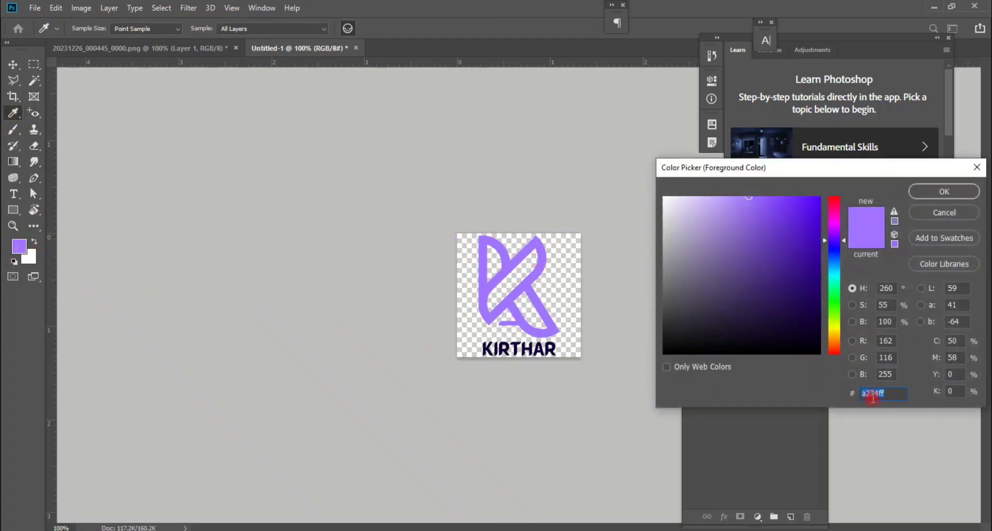
right_click(873, 398)
left_click(858, 268)
Step: Switch back to the Shopify theme editor and set the Solid button background color to #A274FF
key("alt+Tab")
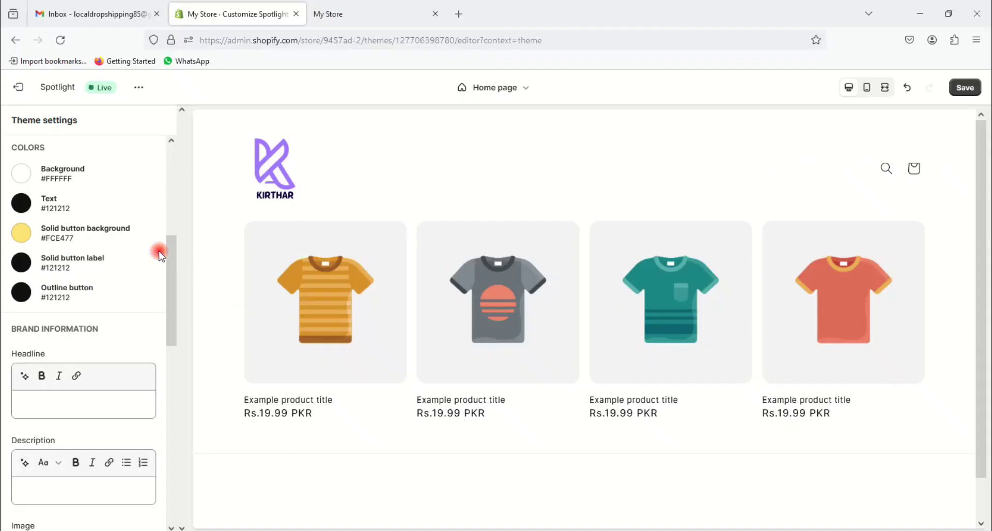
left_click(73, 237)
left_click(98, 375)
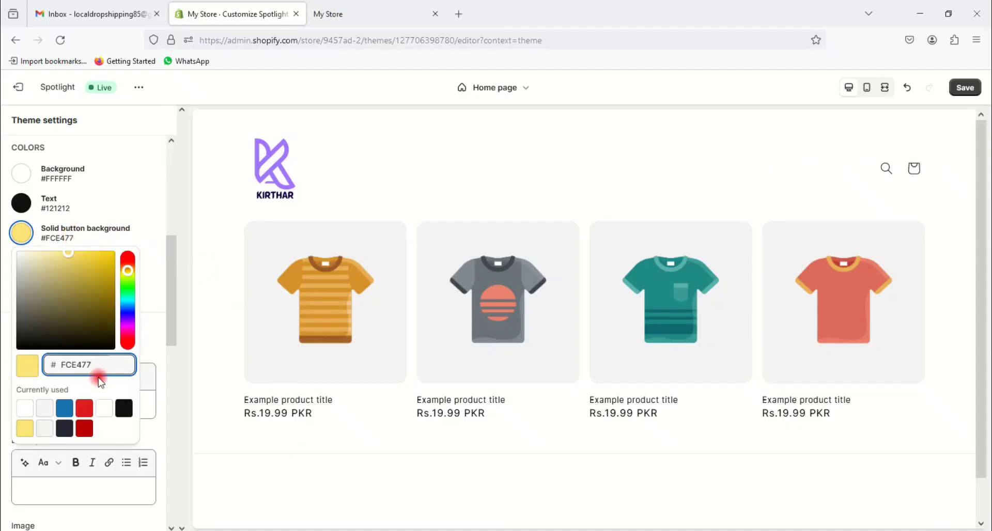
double_click(88, 365)
key("ctrl+v")
left_click(155, 350)
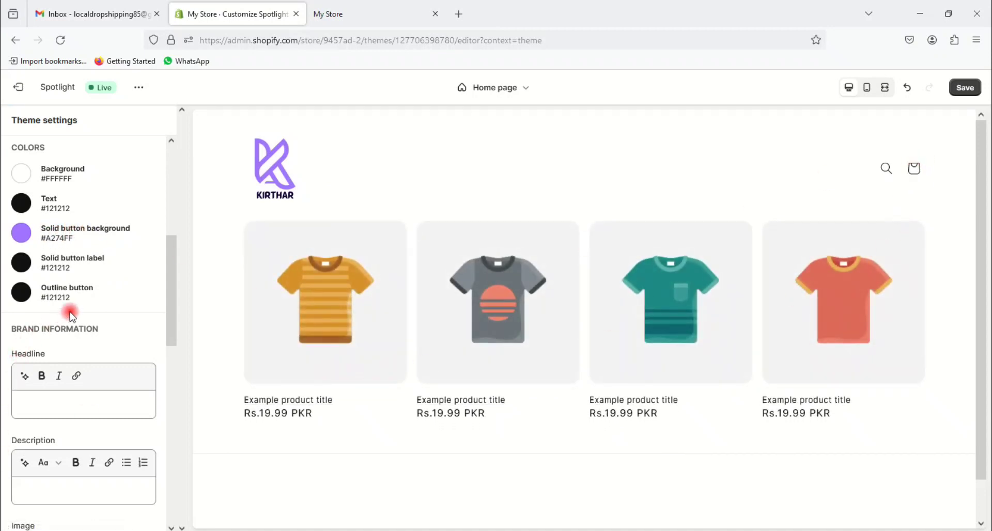
Step: Enter "Kirthar Online Store" as the Headline in the theme's Brand information
scroll(71, 316, "down", 2)
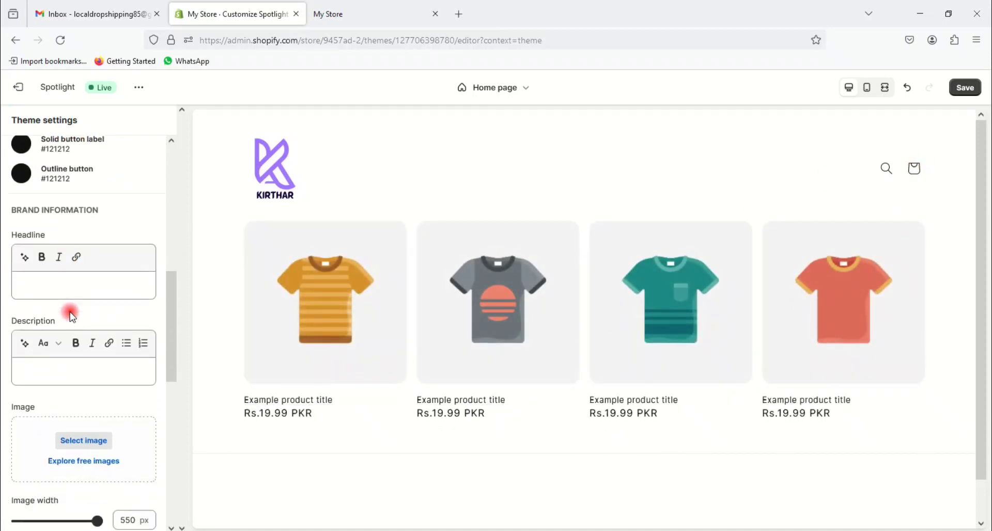
left_click(74, 282)
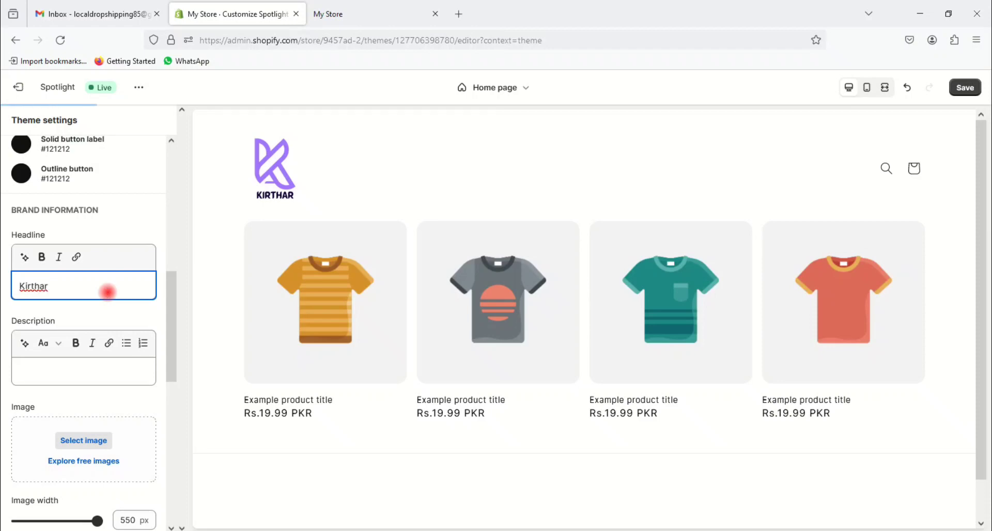
type("Store")
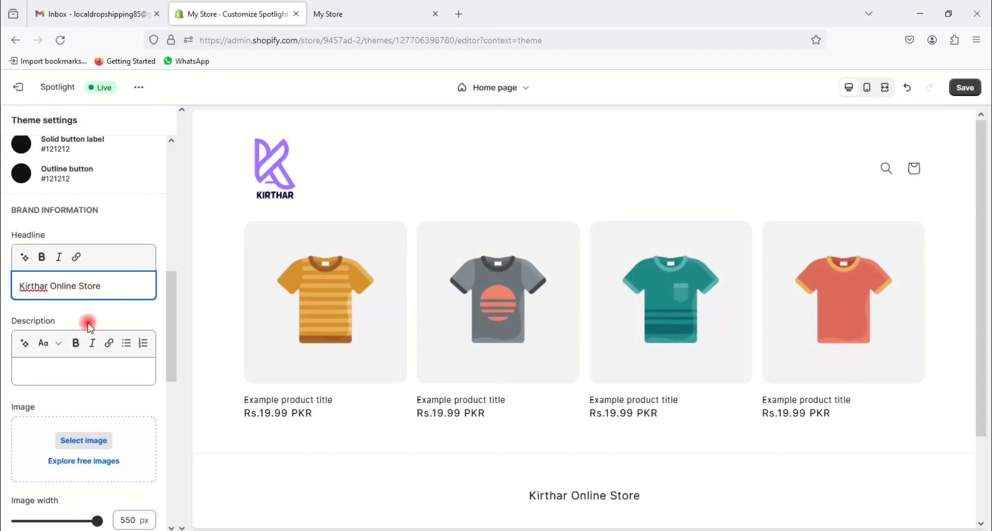
Step: Enter "Online Store based in Pakistan" as the Description in the theme's Brand information
left_click(76, 372)
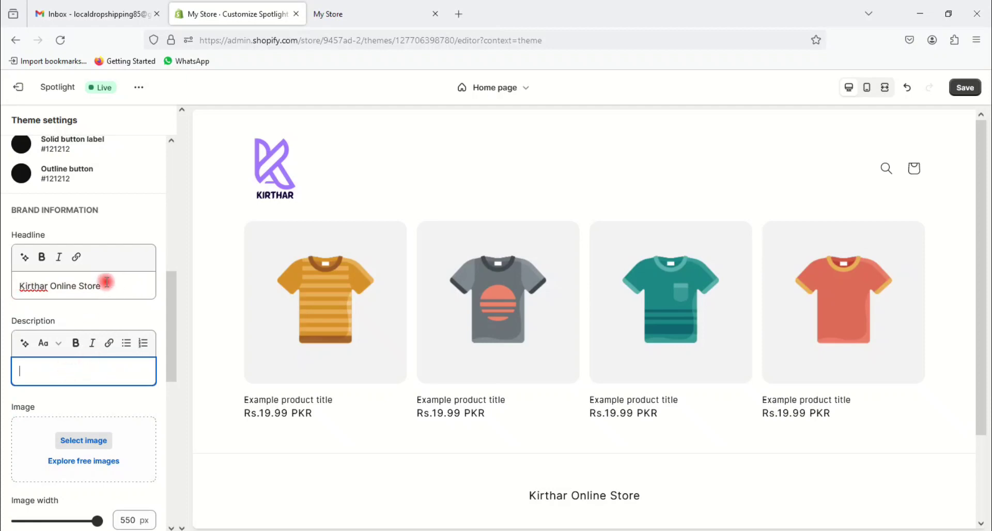
left_click_drag(106, 282, 58, 286)
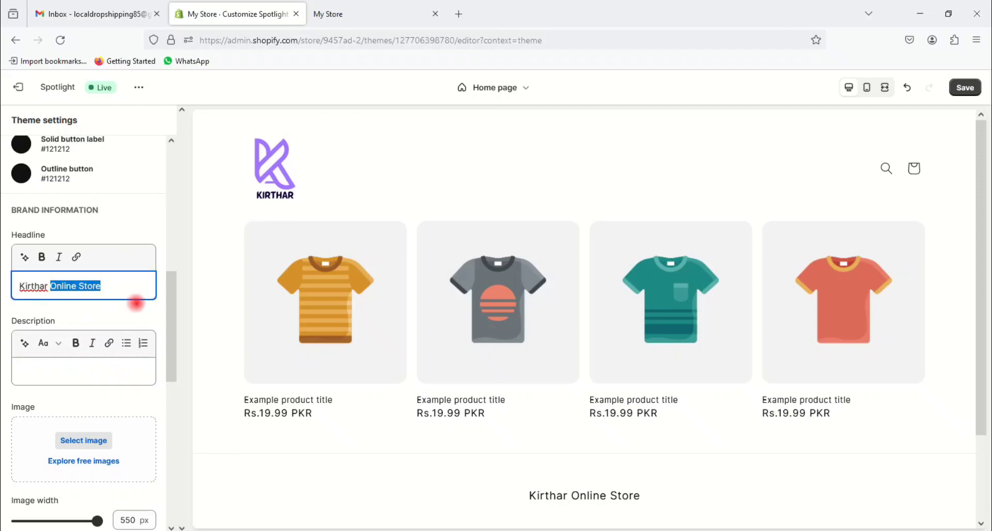
left_click(70, 366)
key("ctrl+v")
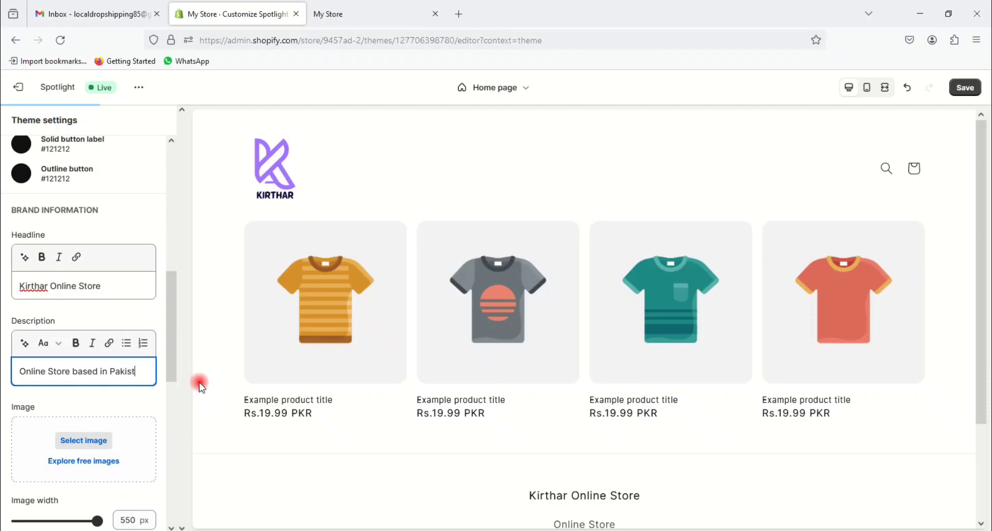
type("an")
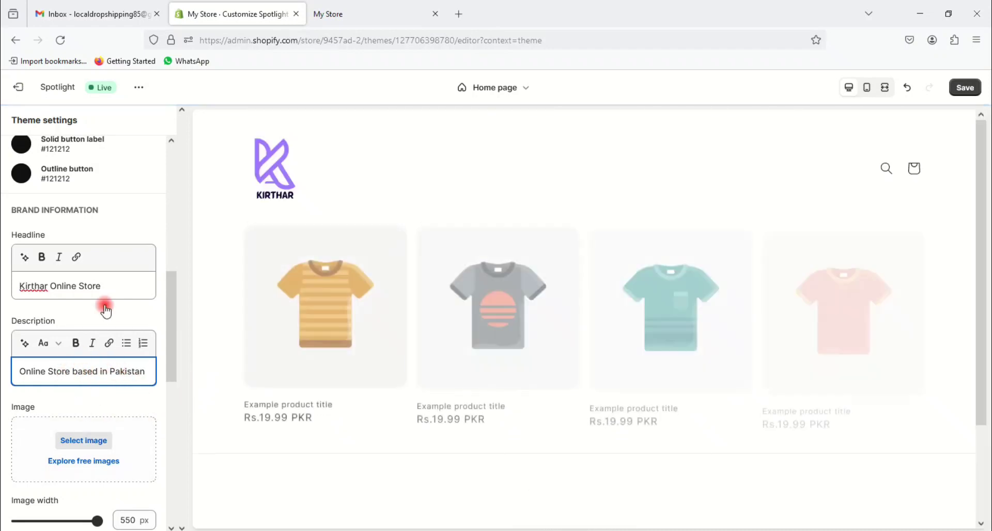
Step: Look through the theme's Social media link fields, from Facebook and Instagram down to Tumblr and Vimeo
scroll(134, 385, "down", 2)
scroll(143, 388, "down", 1)
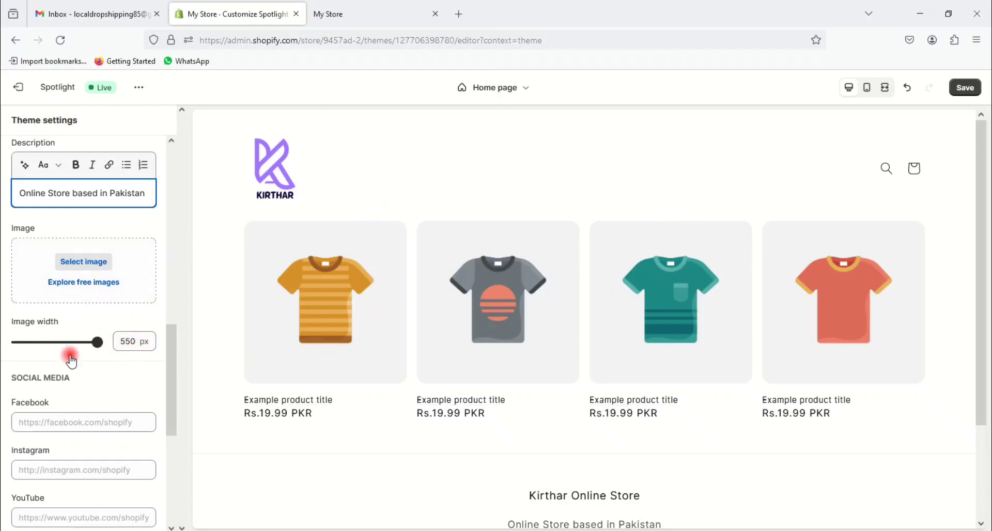
scroll(71, 361, "down", 2)
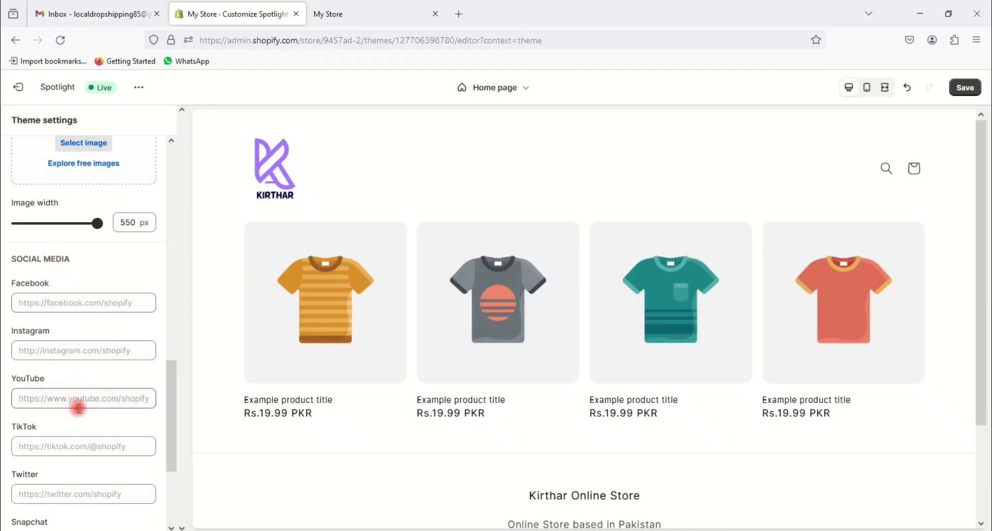
scroll(78, 408, "down", 1)
left_click(57, 244)
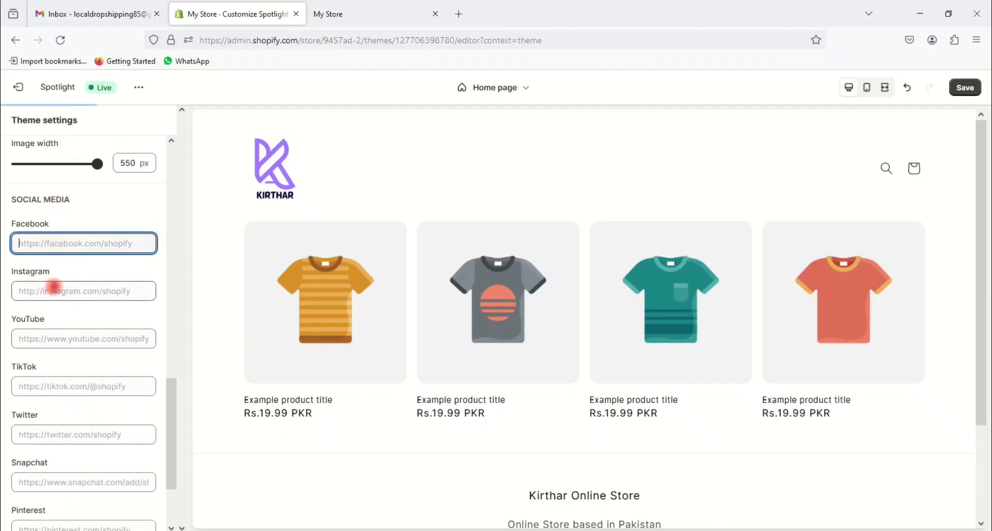
left_click(49, 289)
left_click(56, 338)
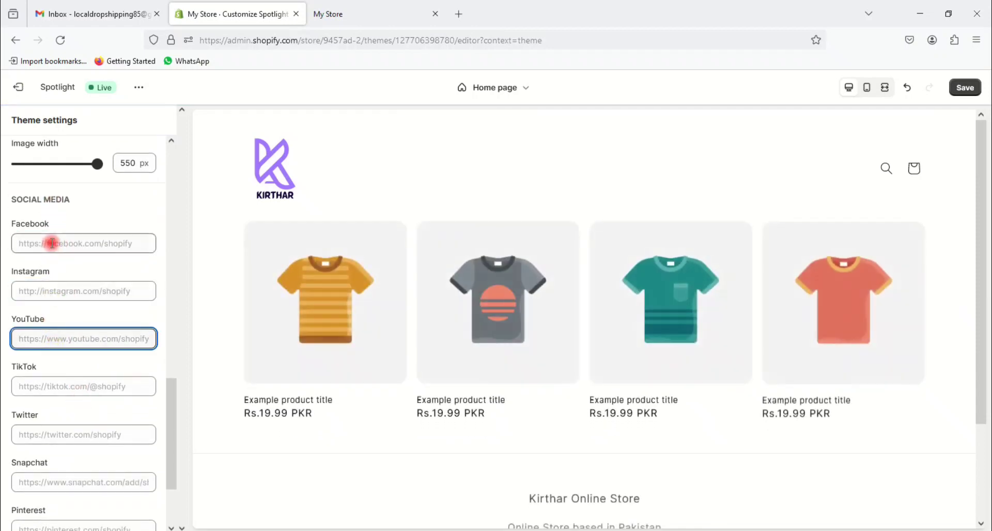
left_click(53, 243)
left_click(57, 276)
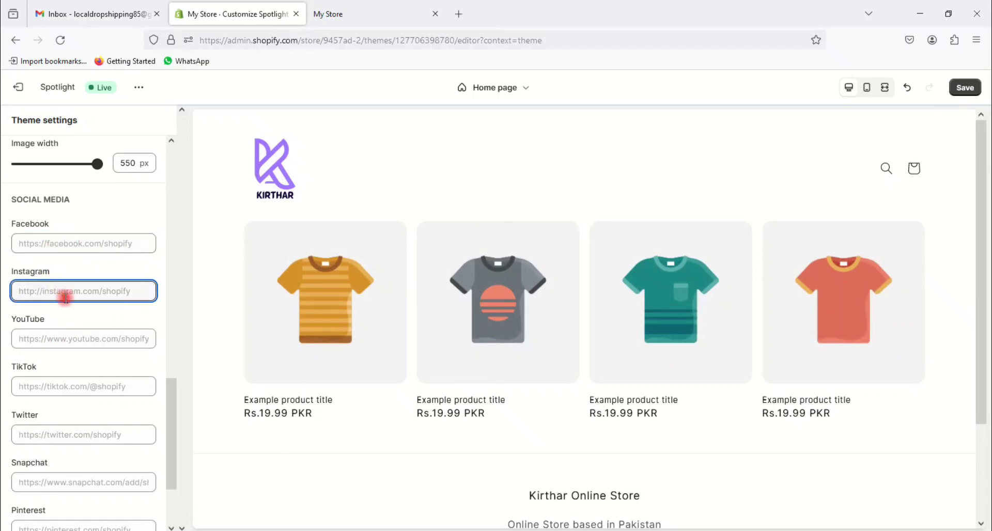
left_click(60, 386)
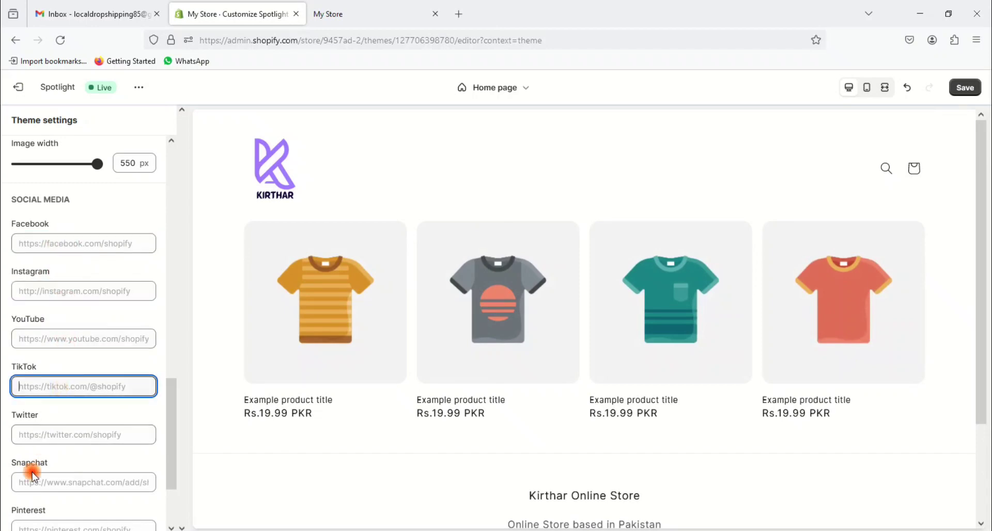
scroll(32, 468, "down", 2)
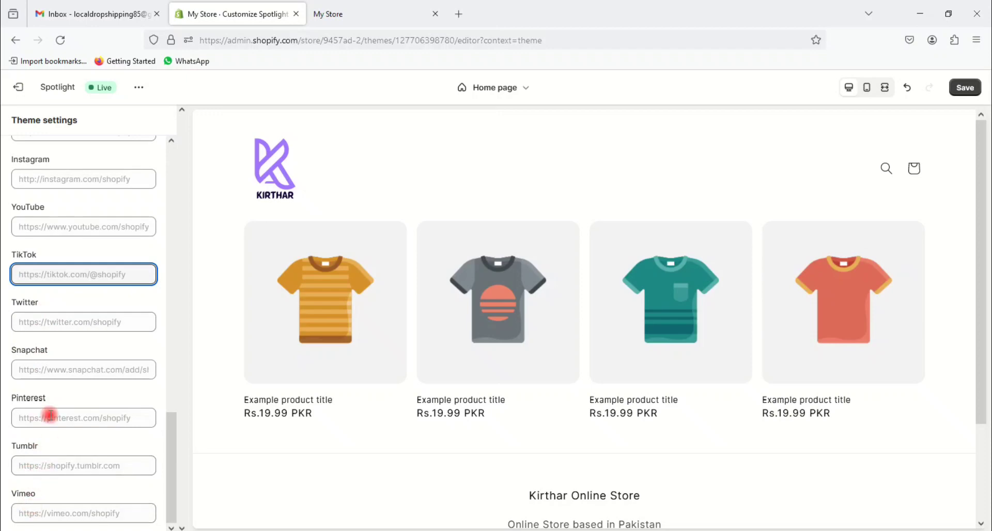
Step: Look over the theme settings from the social links back to the logo and save the theme changes
scroll(56, 367, "up", 5)
scroll(55, 366, "up", 7)
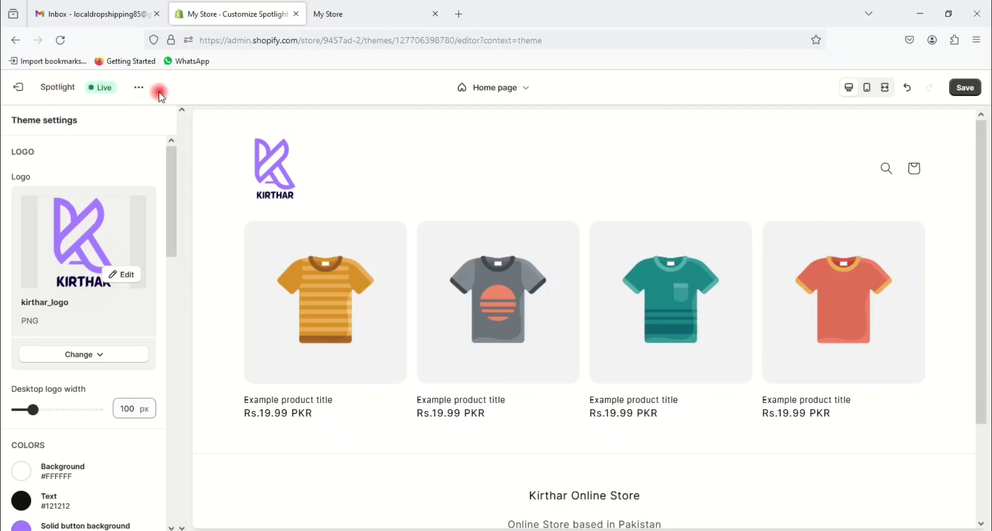
scroll(50, 345, "down", 10)
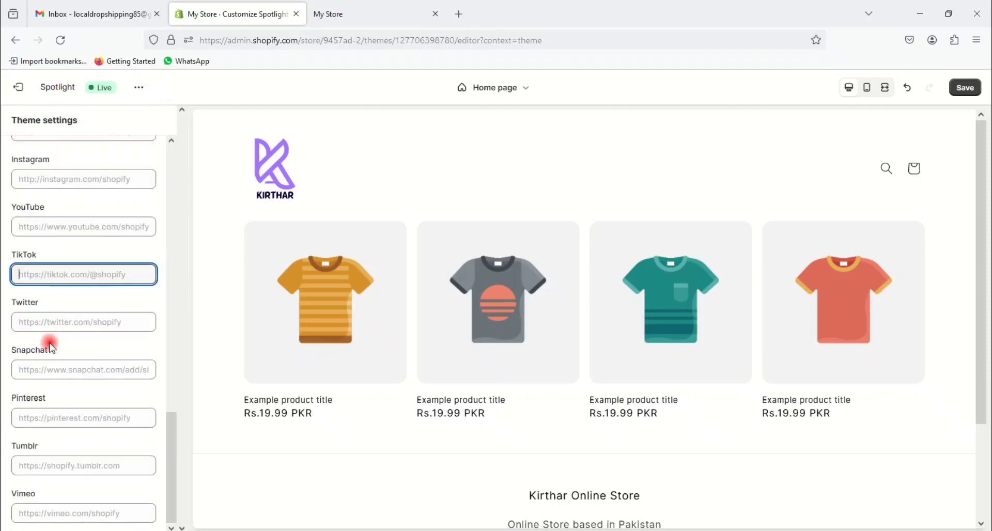
scroll(52, 347, "up", 4)
scroll(50, 347, "up", 5)
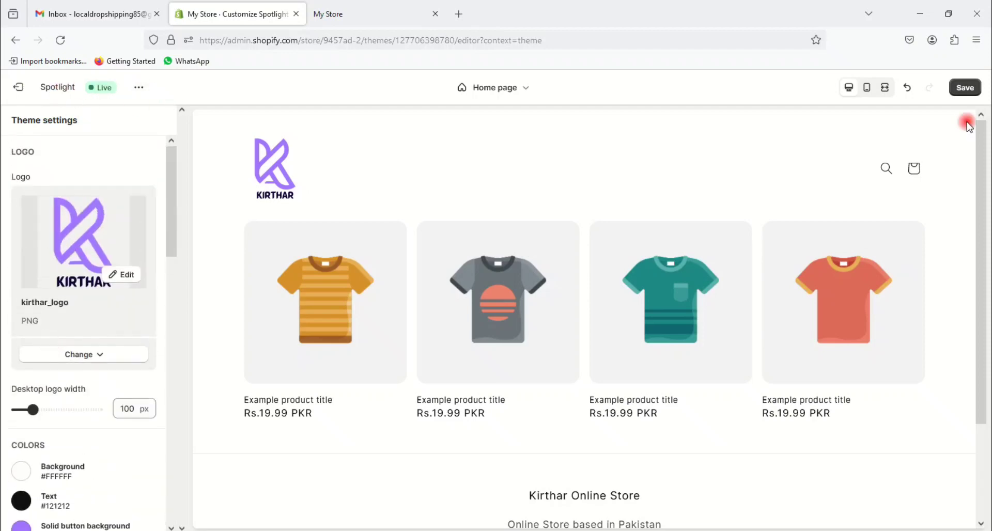
left_click(964, 88)
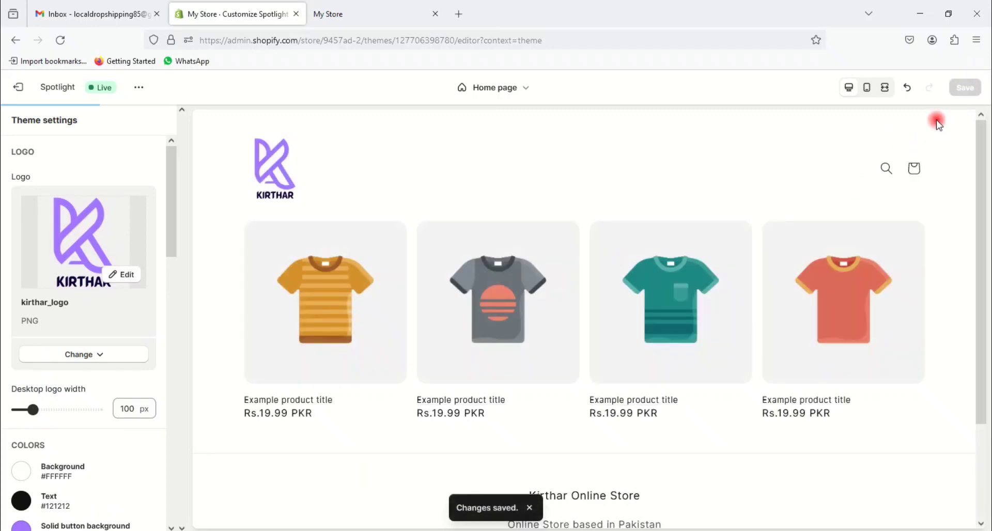
Step: Preview the home page in mobile view and open the cart page from its header
left_click(850, 88)
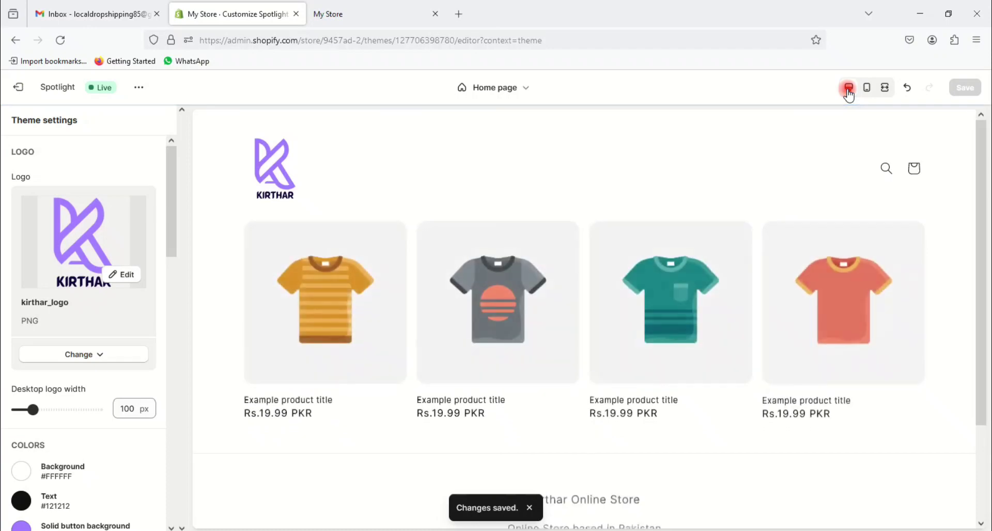
left_click(884, 89)
left_click(868, 89)
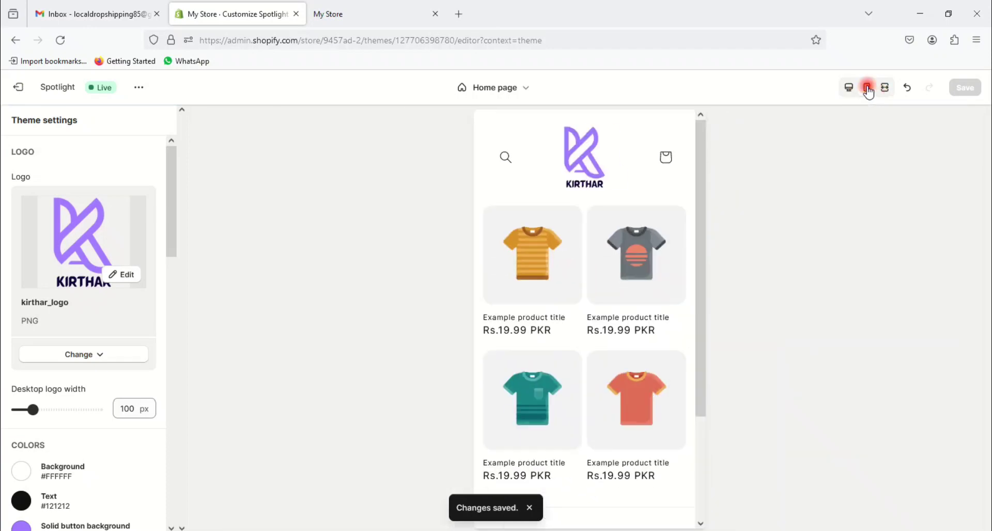
scroll(687, 248, "down", 5)
scroll(602, 304, "up", 5)
scroll(603, 268, "down", 3)
scroll(633, 284, "up", 3)
left_click(662, 157)
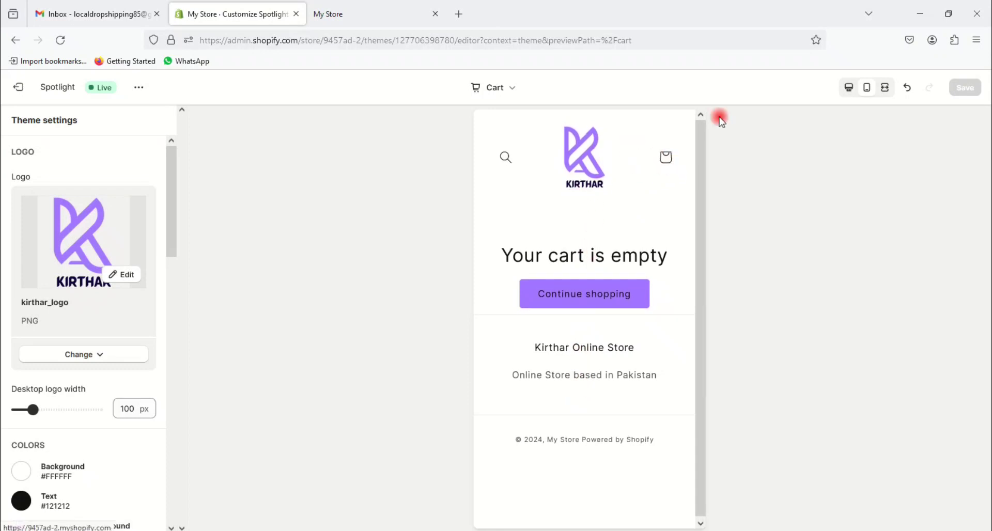
Step: Compare the cart page preview across the desktop, fullscreen and mobile views
left_click(849, 88)
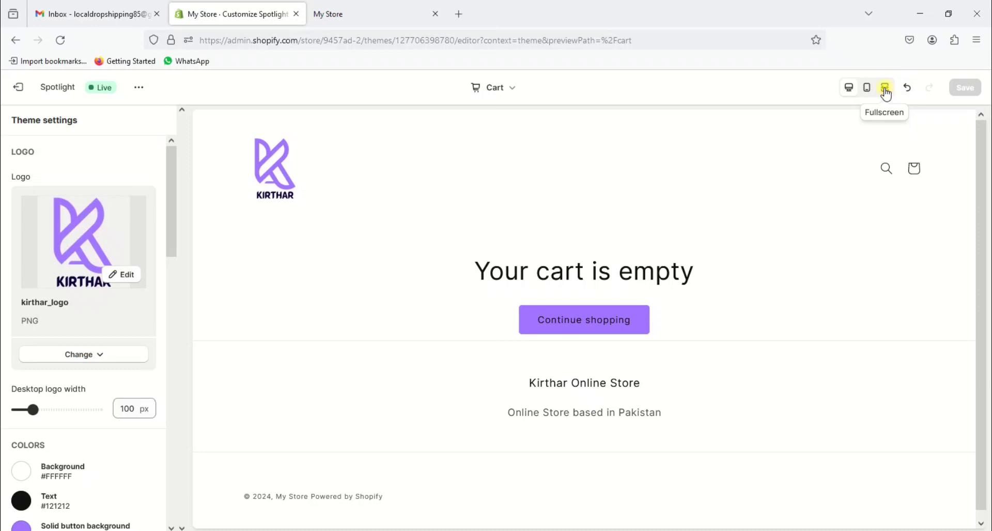
left_click(886, 92)
left_click(867, 88)
left_click(850, 88)
left_click(867, 87)
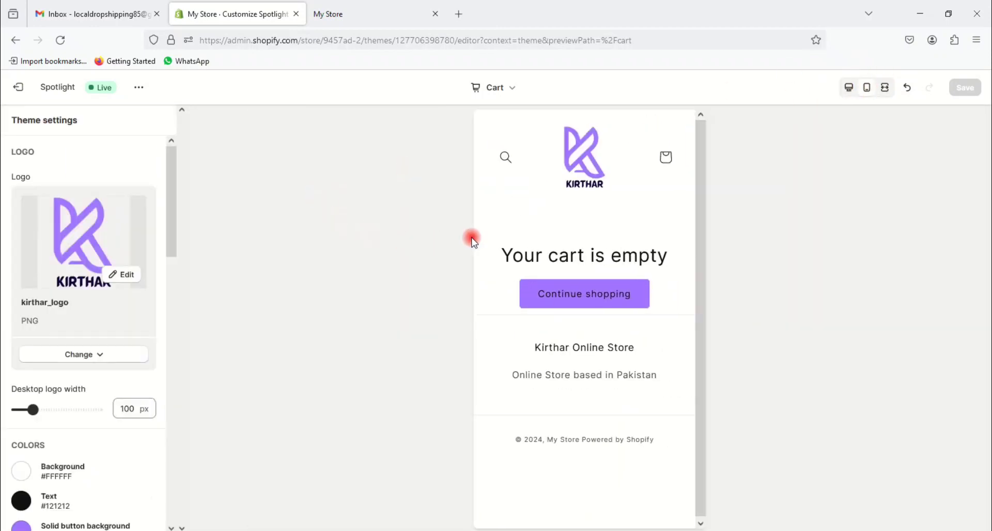
Step: Exit the theme editor and reload the live storefront at kirthar.com
left_click(28, 89)
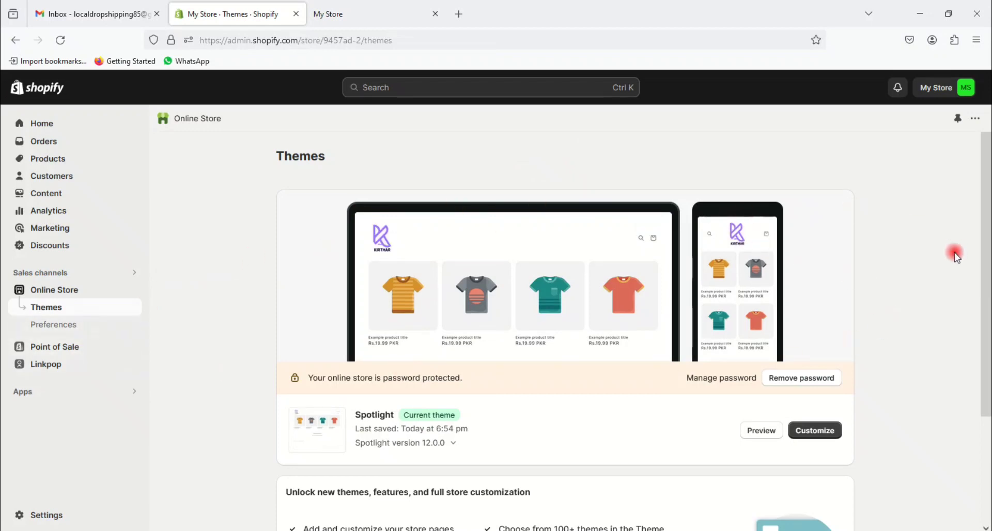
left_click(360, 19)
left_click(56, 39)
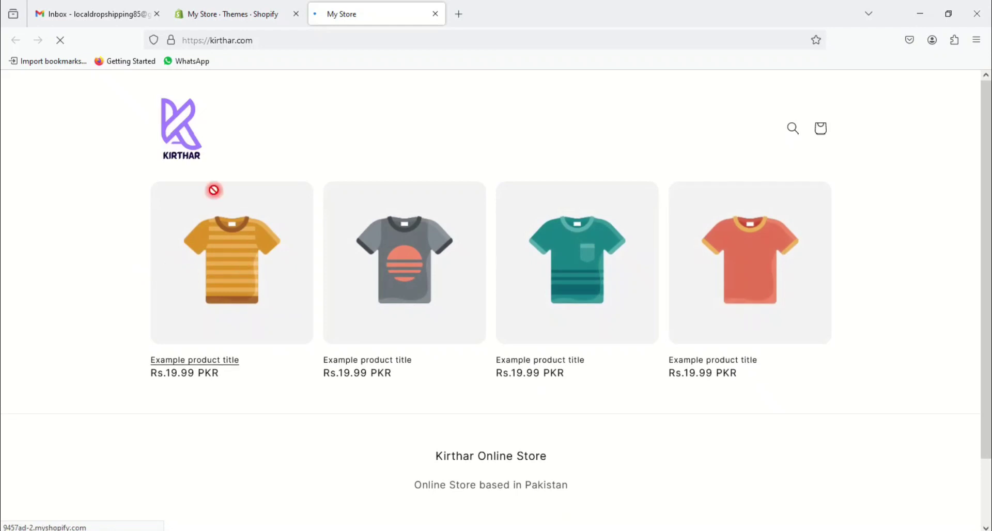
Step: Inspect the live store's cart page, including its brand headline and description, and return to the home page
left_click(822, 128)
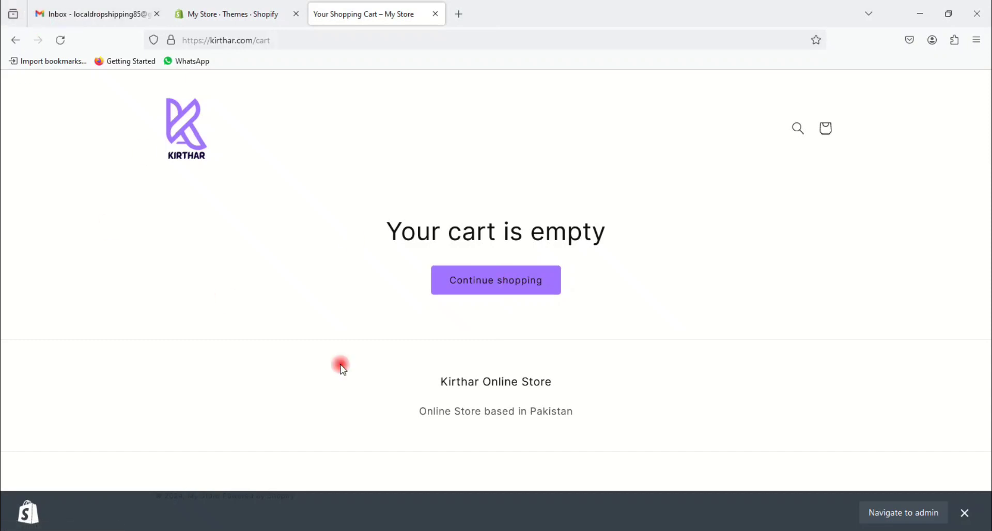
left_click_drag(442, 382, 590, 390)
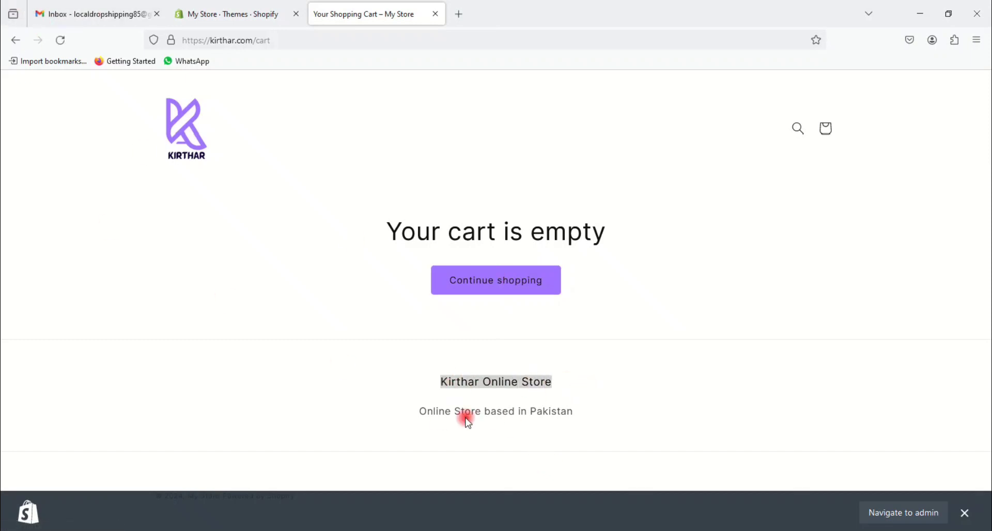
left_click_drag(447, 415, 742, 390)
left_click(742, 390)
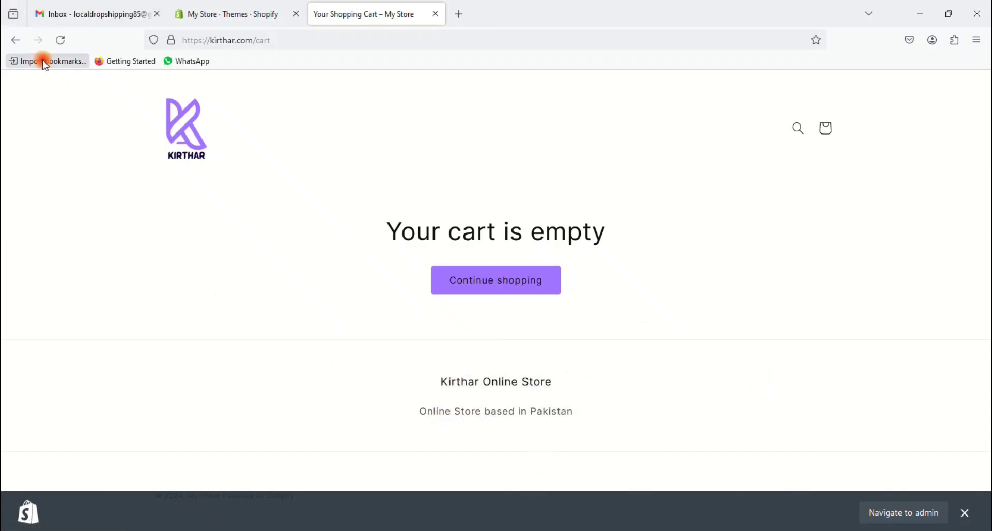
left_click(15, 39)
Step: Switch back to the Shopify admin and view the Products, Orders and Customers pages in turn
left_click(235, 14)
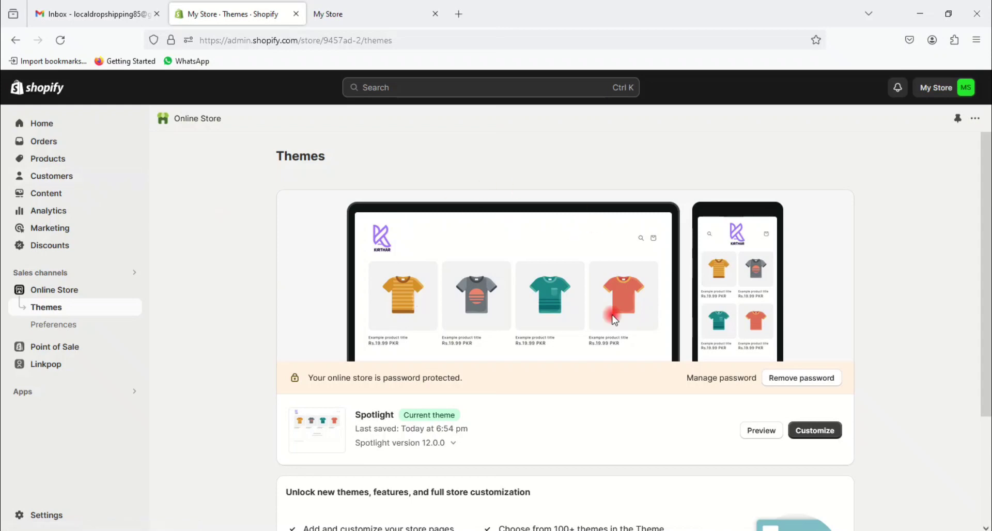
left_click(50, 163)
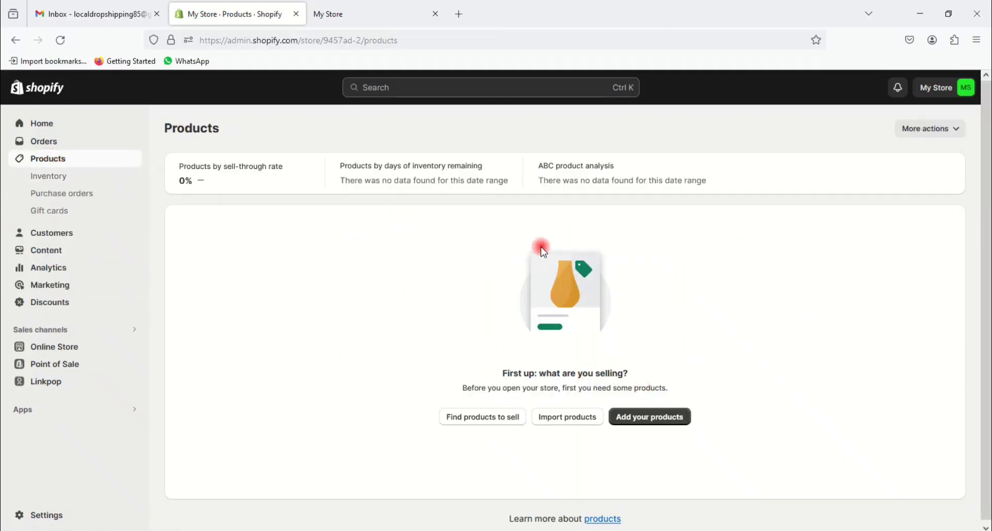
left_click(47, 141)
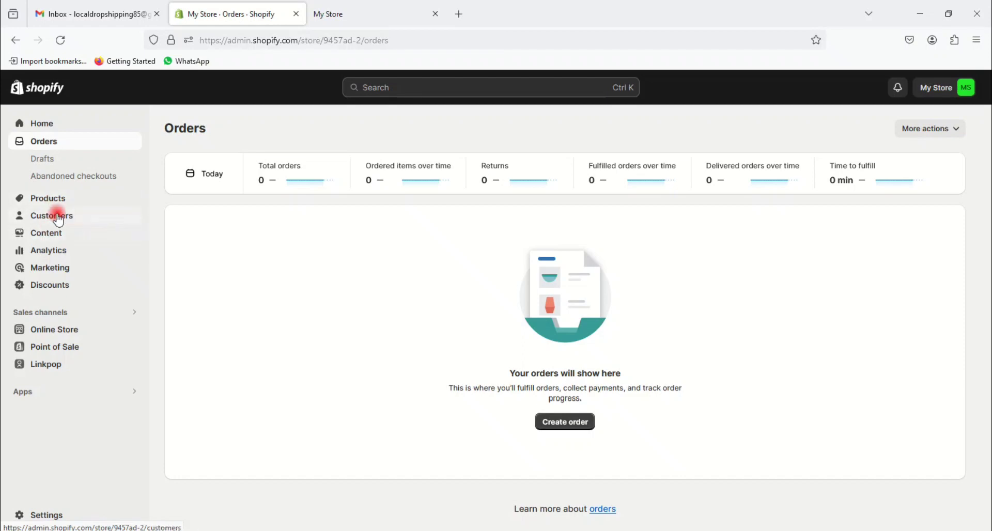
left_click(59, 219)
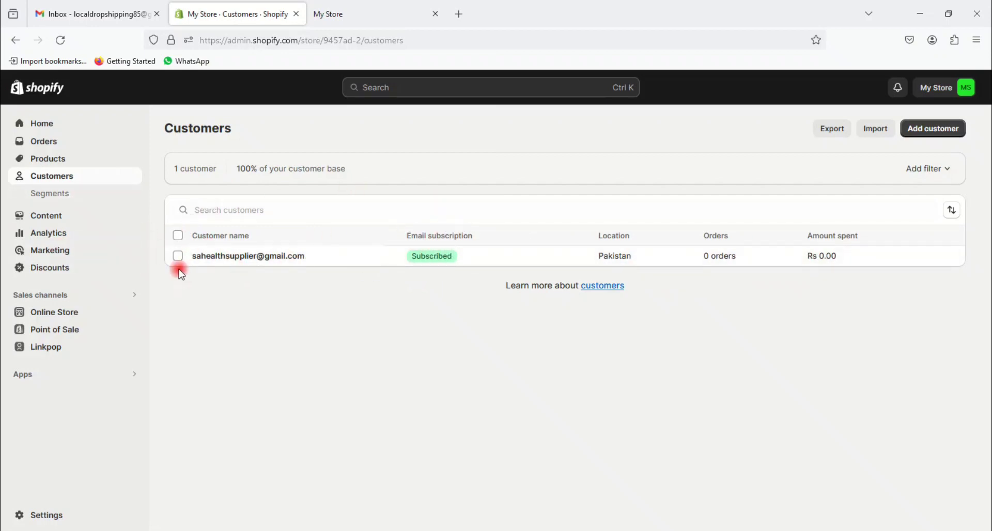
Step: Review the store's Analytics dashboard, including its sales, sessions and conversion cards
left_click(63, 233)
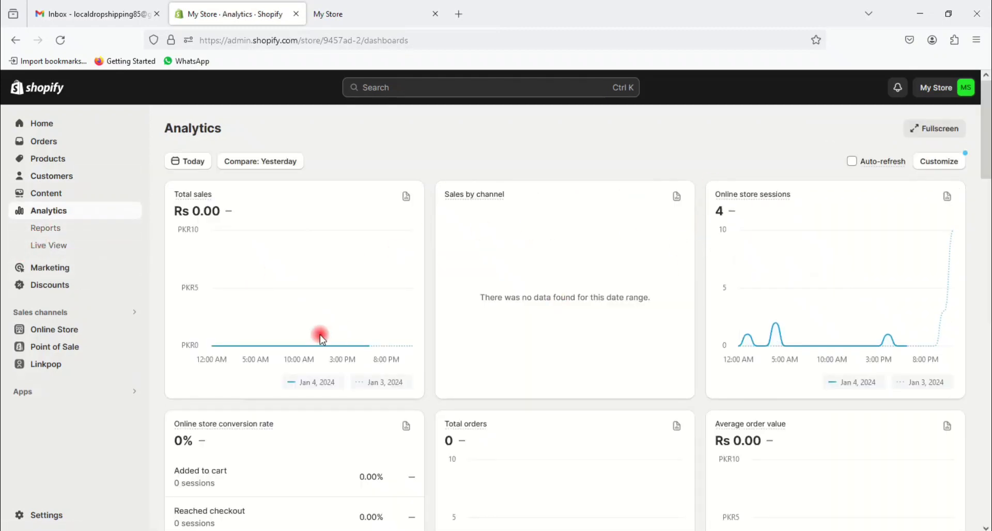
scroll(436, 324, "down", 7)
scroll(441, 323, "up", 6)
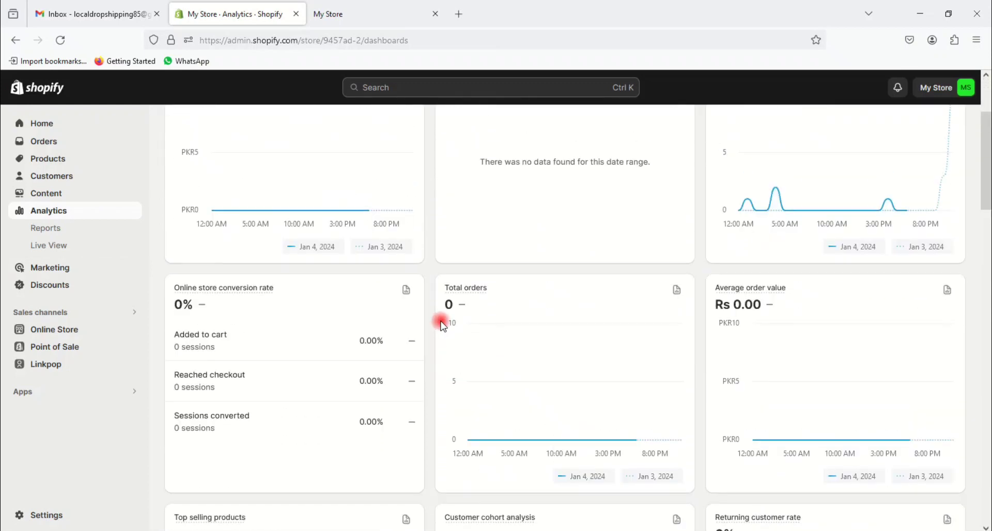
Step: Review the Marketing page from its performance cards down to the marketing apps and automation section
left_click(52, 269)
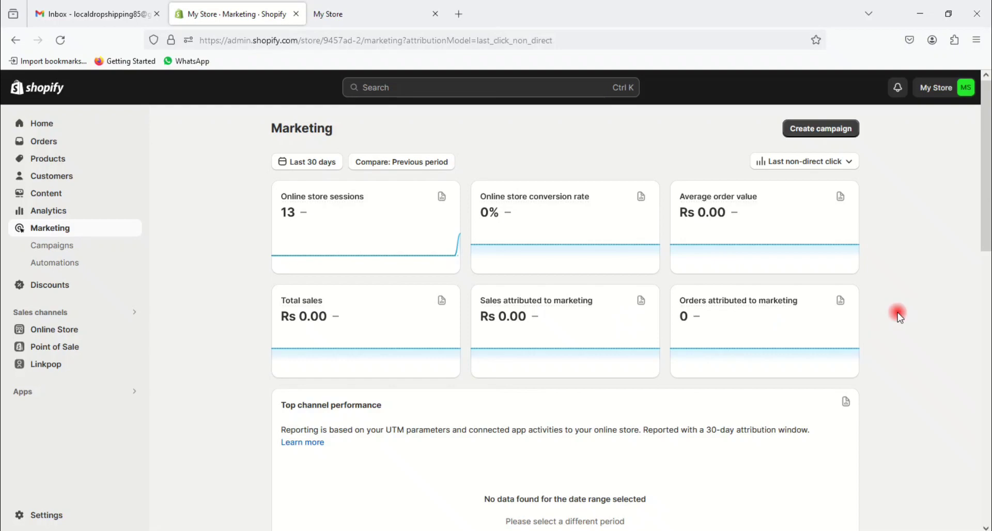
scroll(900, 316, "down", 6)
scroll(900, 316, "down", 3)
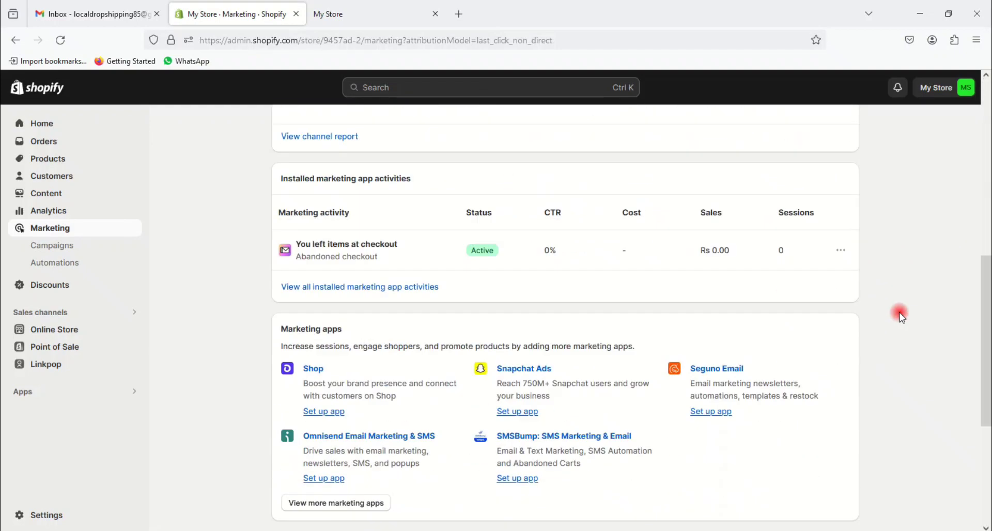
scroll(835, 268, "down", 5)
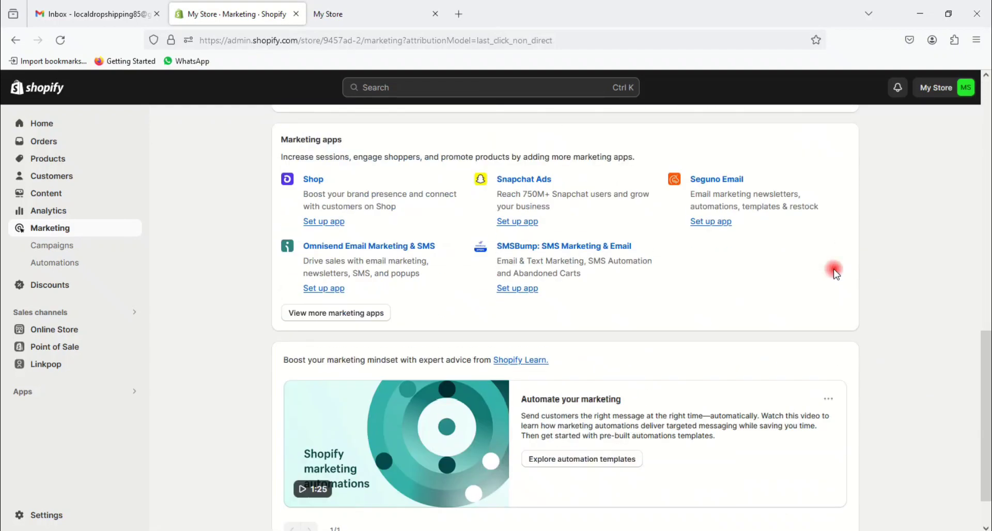
scroll(835, 272, "up", 14)
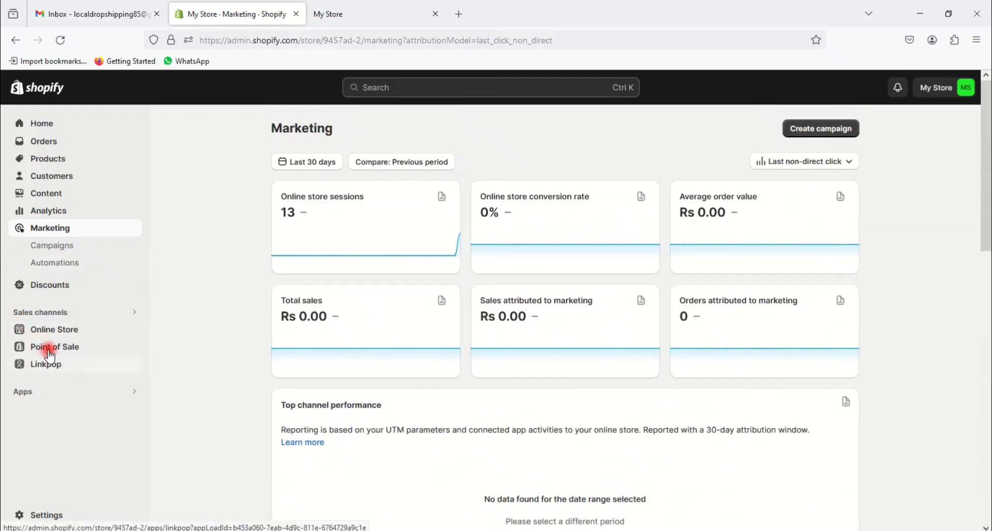
Step: View the installed and recommended apps, close that list, and review the Domains page in the store settings
left_click(35, 395)
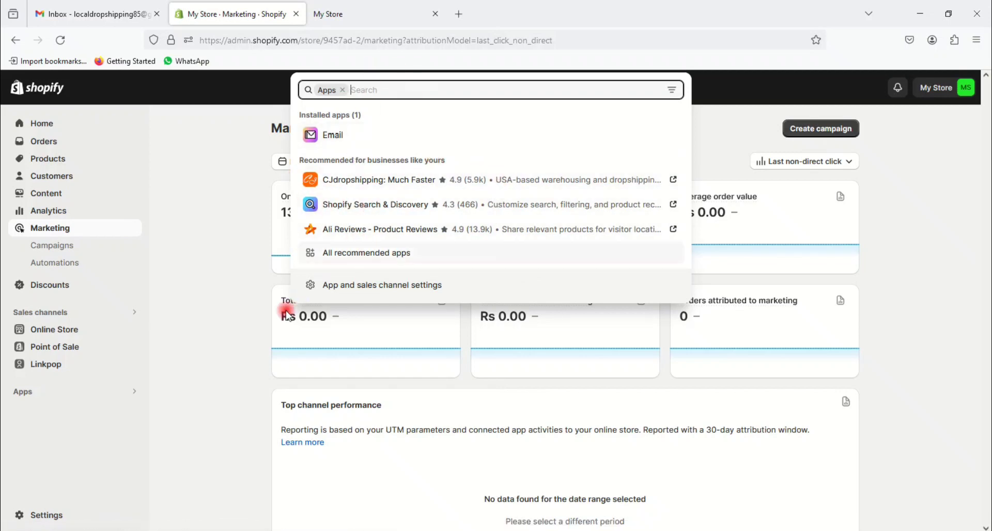
left_click(219, 194)
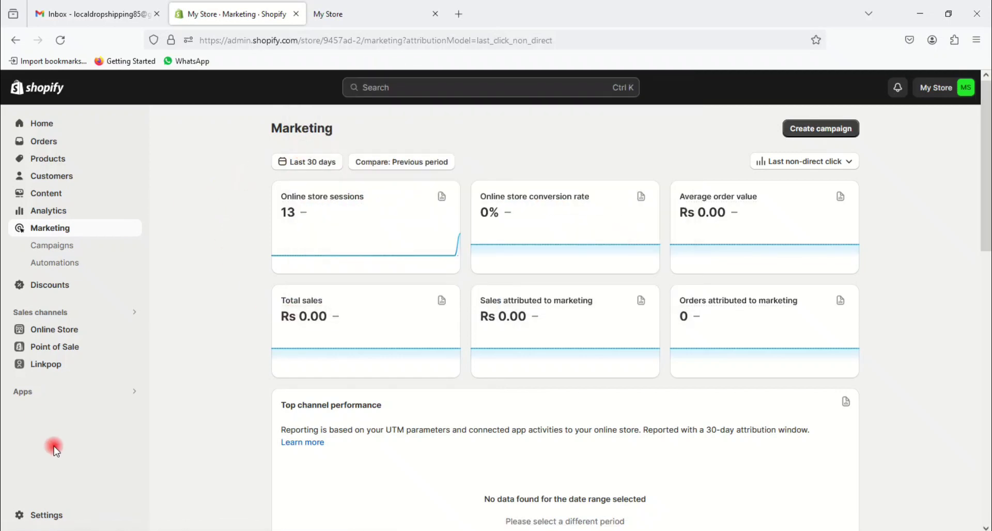
left_click(37, 517)
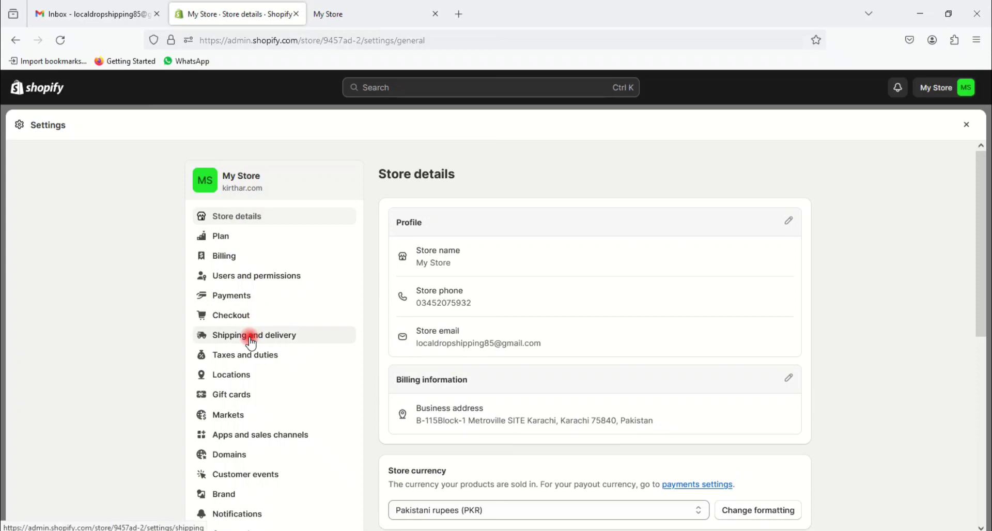
scroll(264, 326, "down", 3)
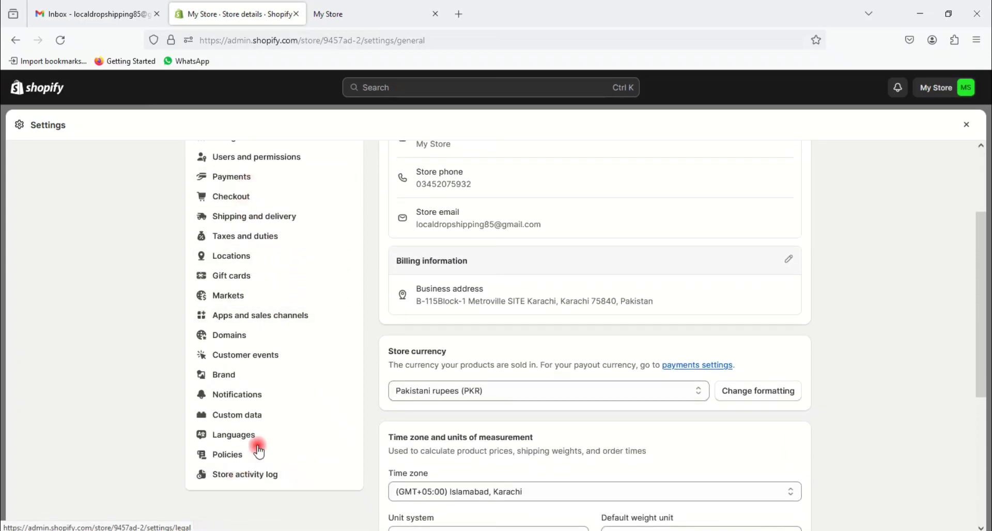
left_click(231, 336)
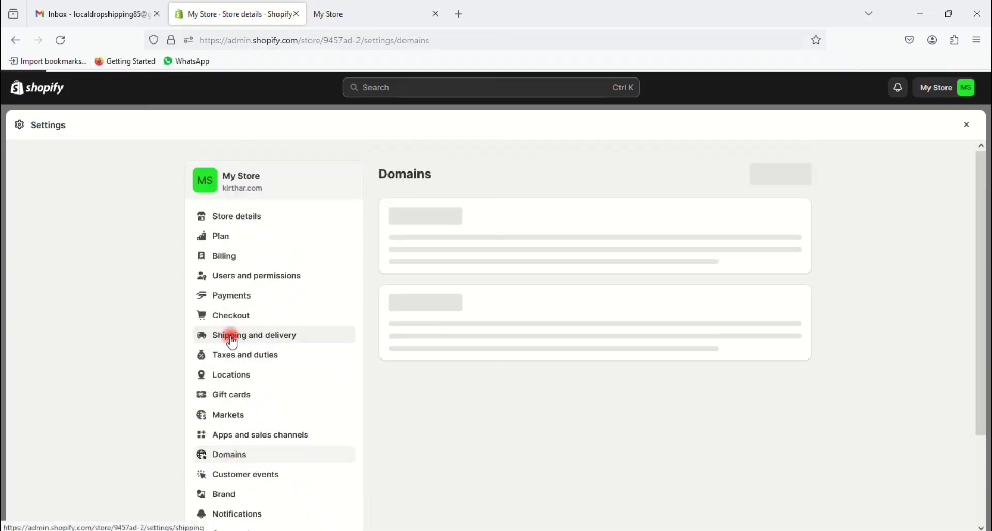
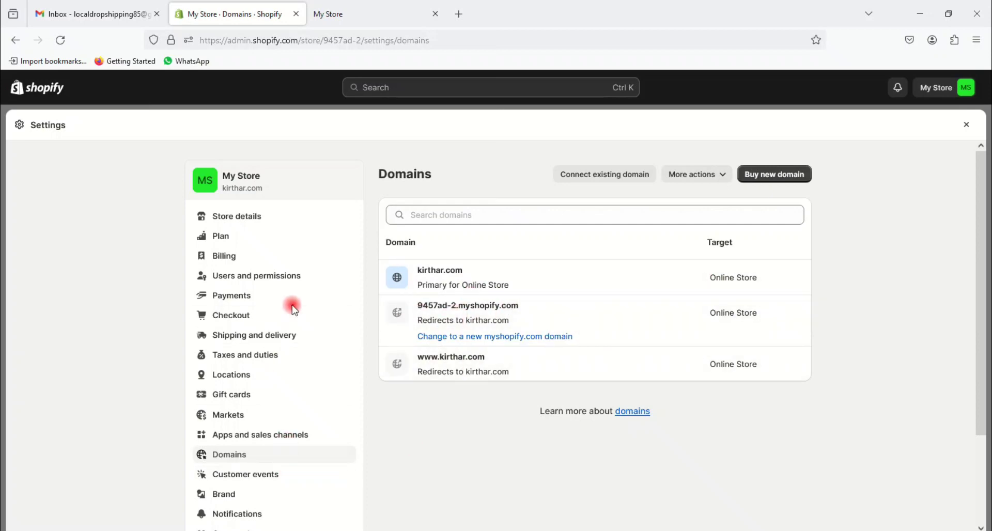
scroll(252, 494, "down", 3)
scroll(251, 494, "up", 3)
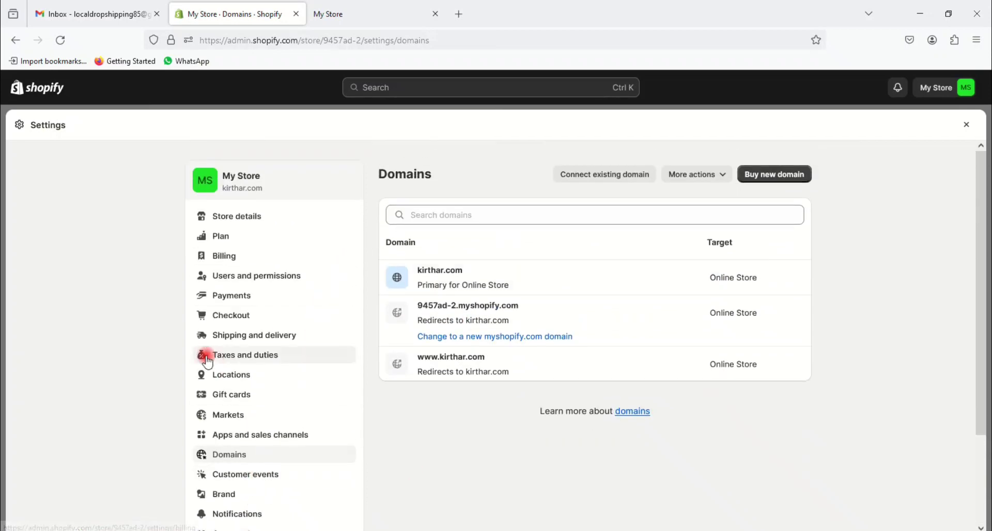
Step: Review the store details, highlighting the store phone, store email and business address in turn
left_click(219, 222)
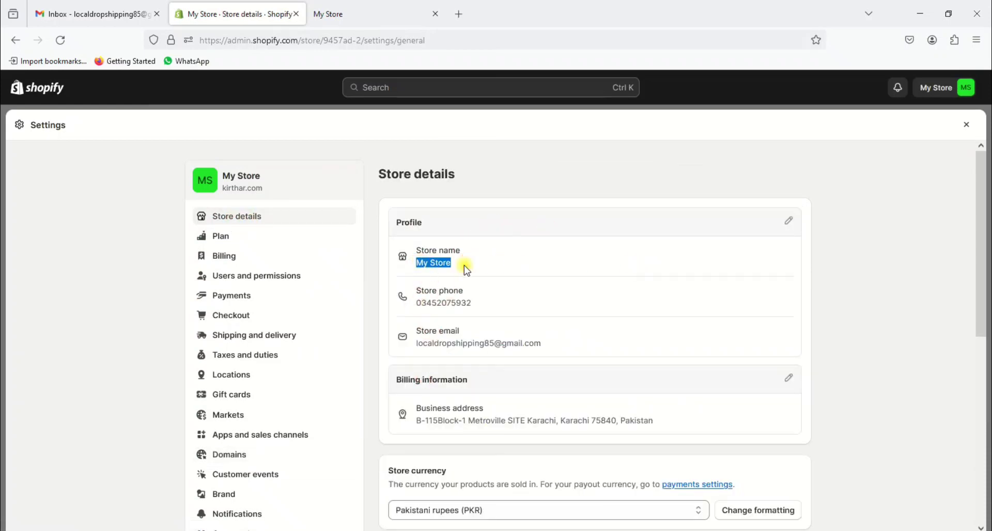
left_click(417, 306)
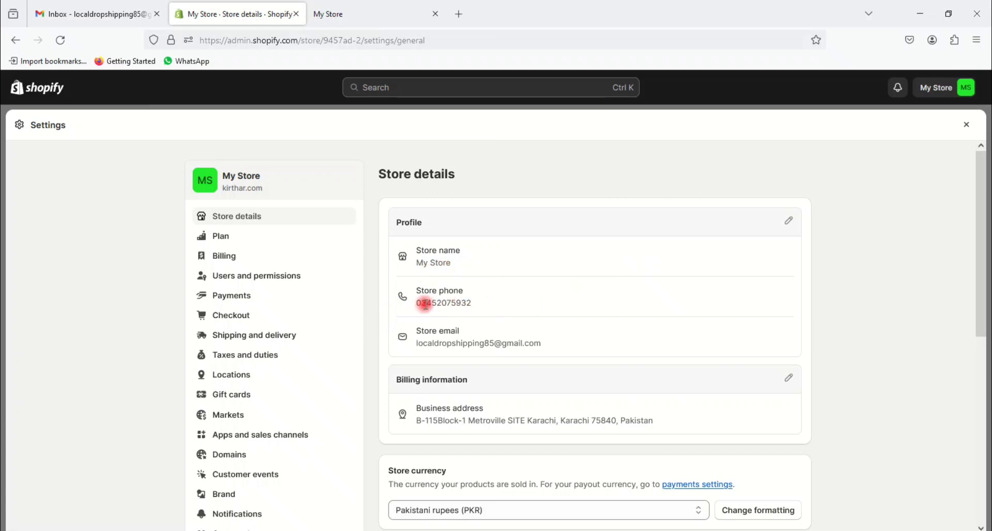
left_click_drag(418, 303, 539, 304)
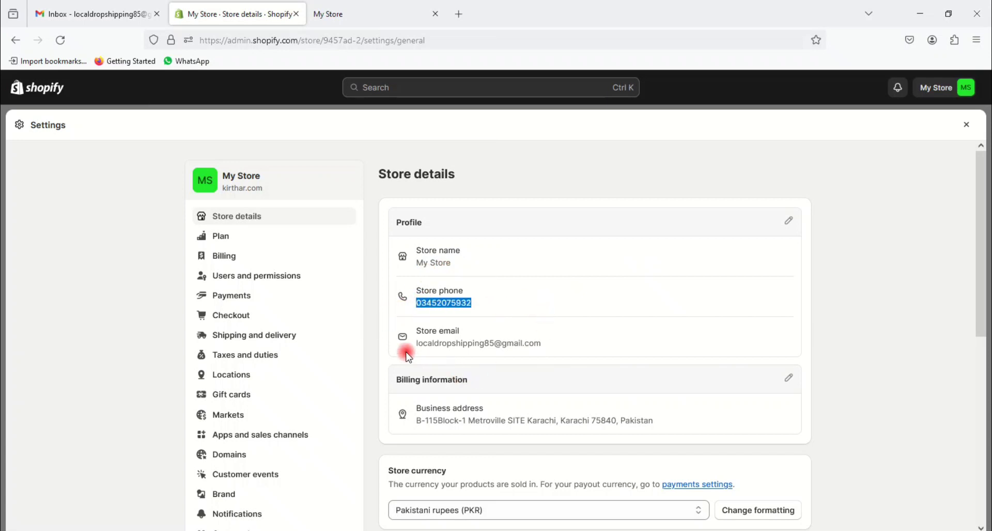
left_click_drag(415, 344, 556, 346)
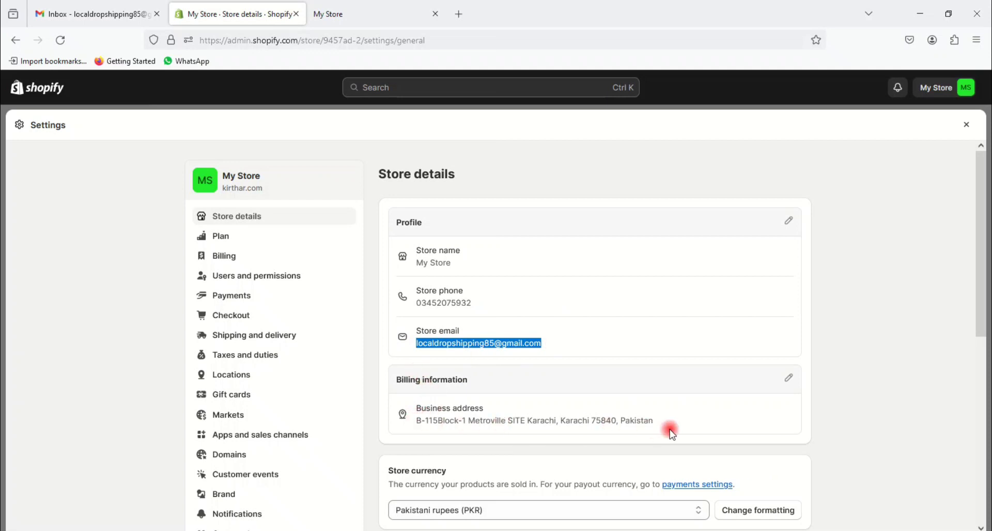
left_click_drag(419, 421, 672, 437)
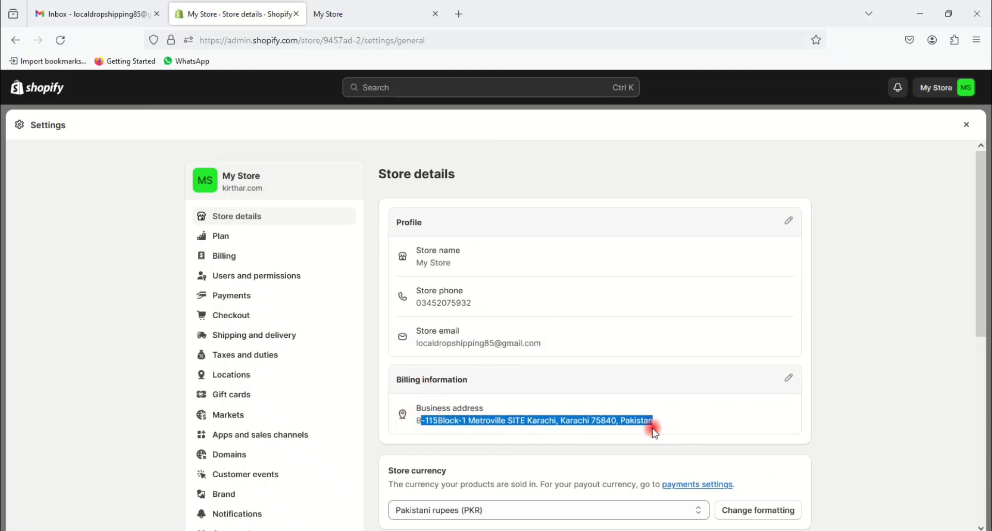
Step: Change the store name in the store profile to Kirthar and save it
left_click(789, 221)
left_click_drag(408, 285, 291, 284)
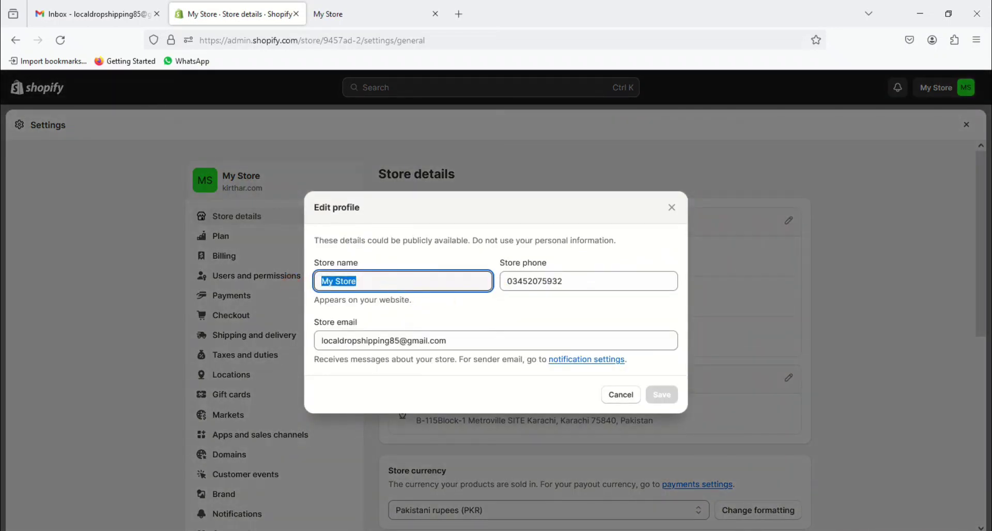
type("Kirthar")
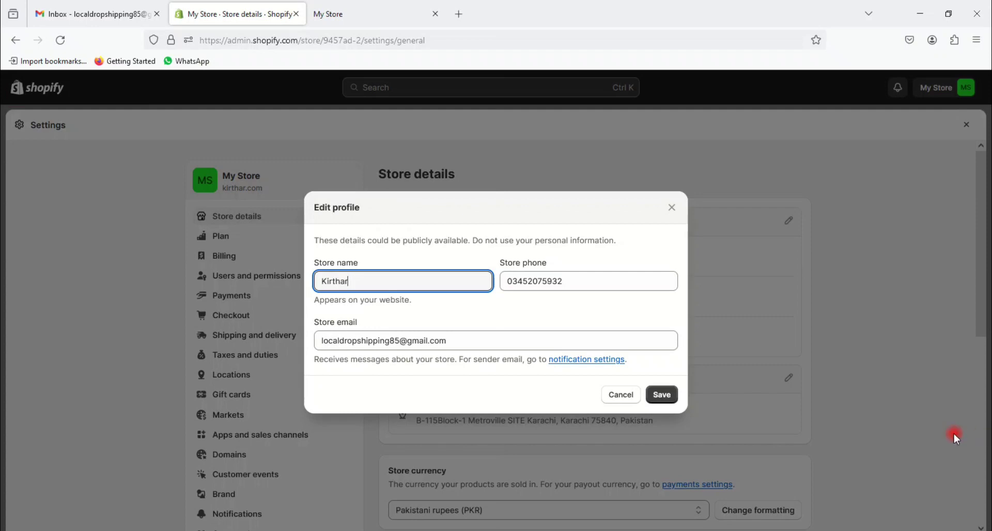
left_click(659, 401)
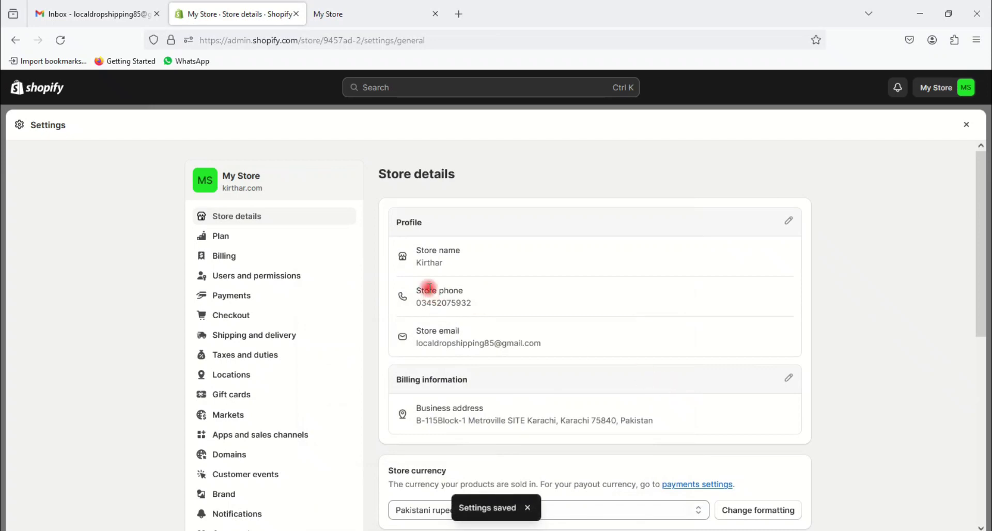
Step: Review the store currency, time zone, measurement units and order ID format in the store details
scroll(432, 411, "down", 5)
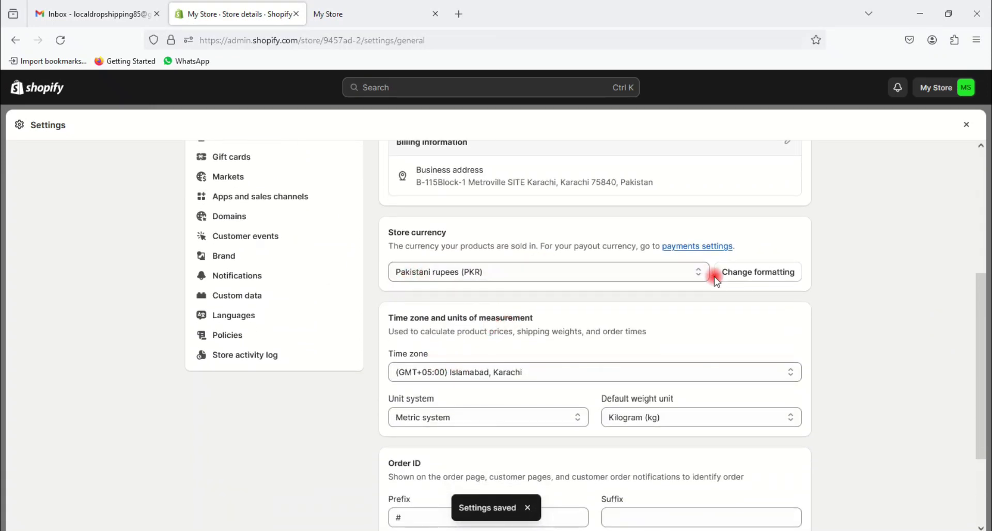
scroll(423, 460, "down", 2)
scroll(423, 460, "down", 1)
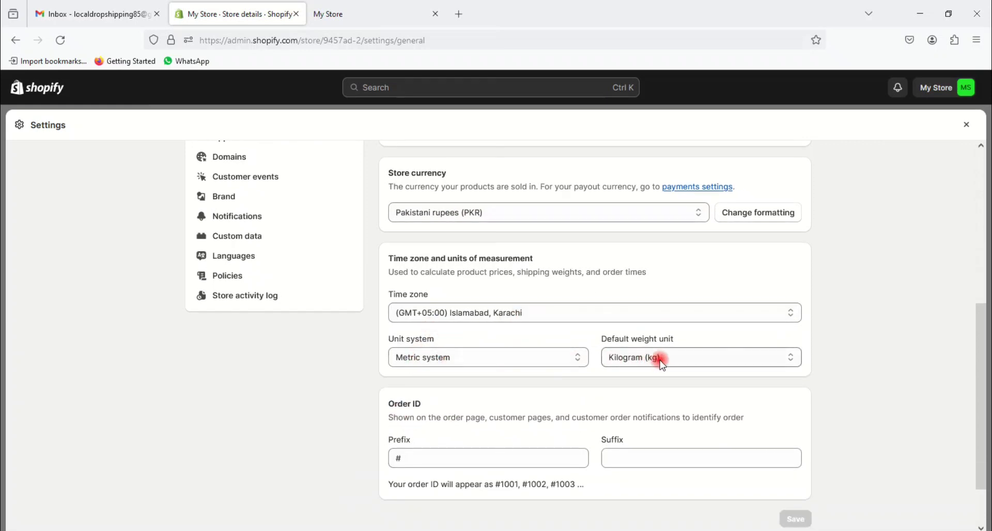
scroll(429, 399, "down", 3)
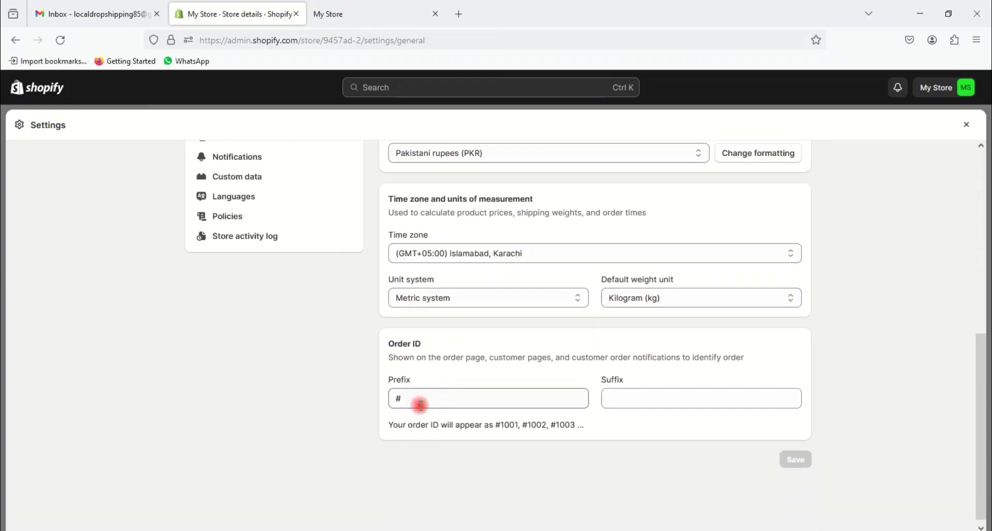
scroll(403, 388, "up", 7)
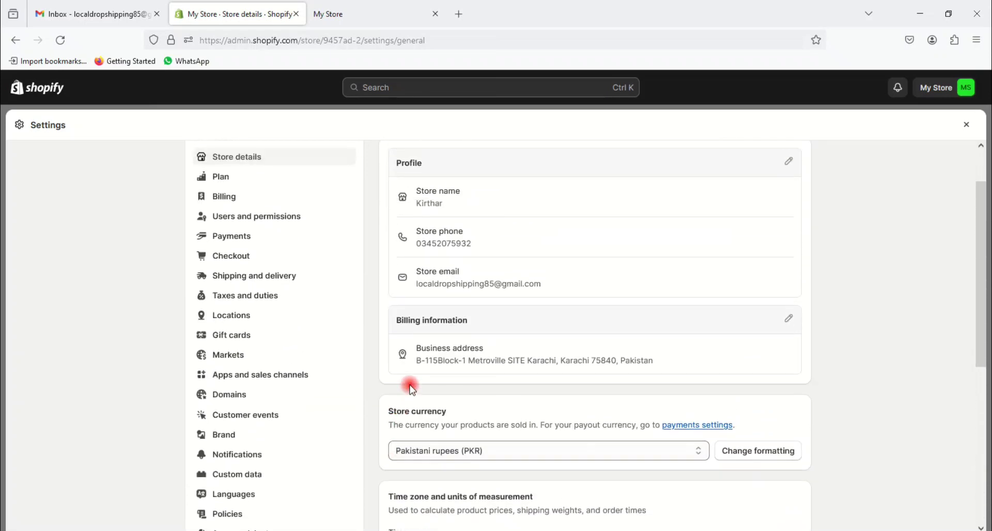
Step: View the Plan, Billing and Users and permissions settings in turn, including the collaborator options
left_click(217, 234)
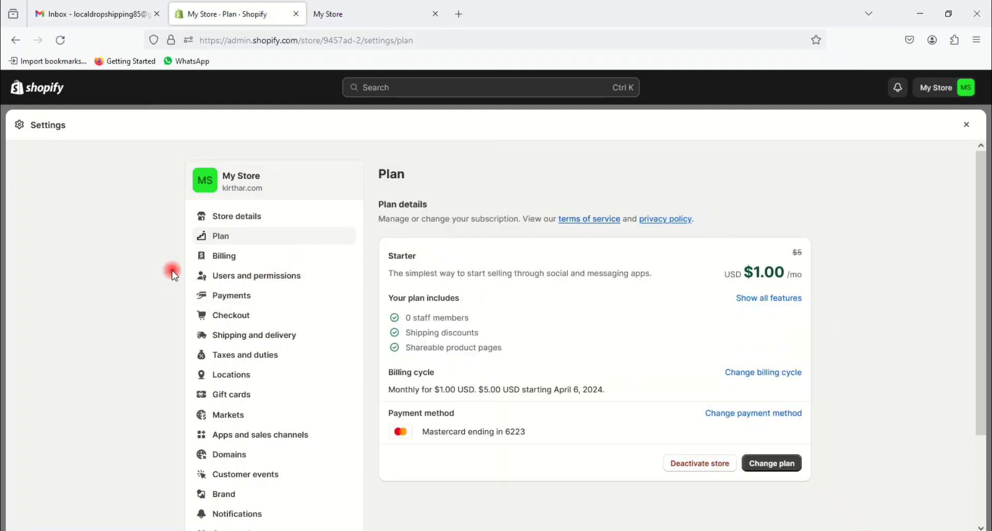
left_click(221, 259)
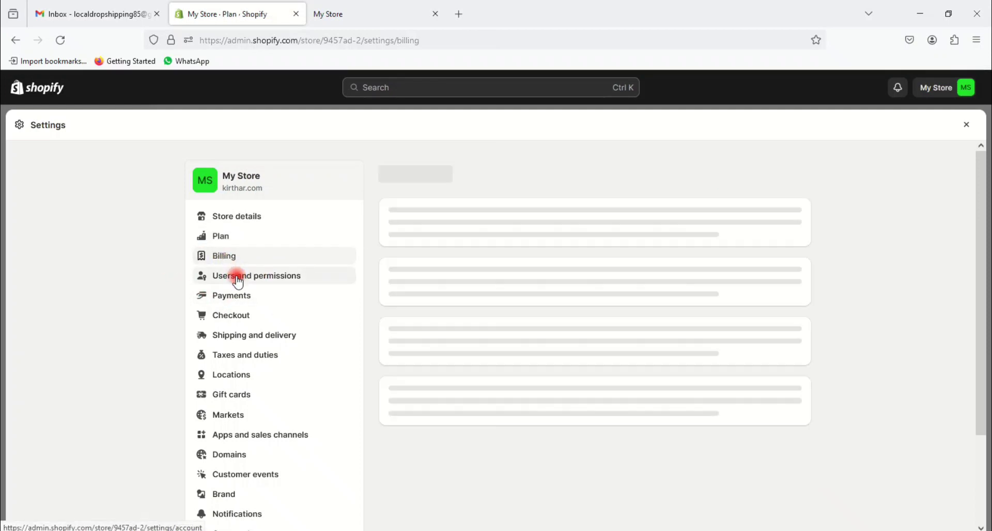
left_click(274, 277)
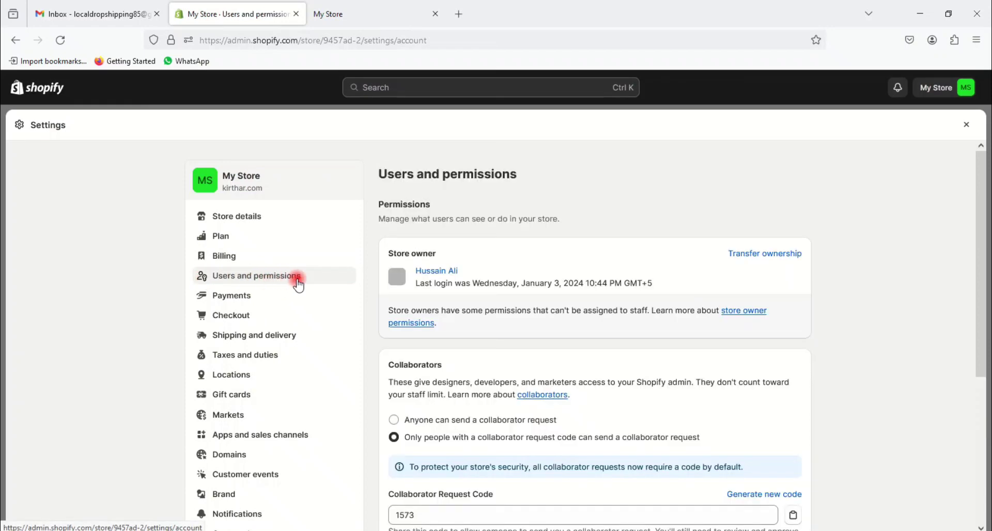
scroll(547, 321, "down", 5)
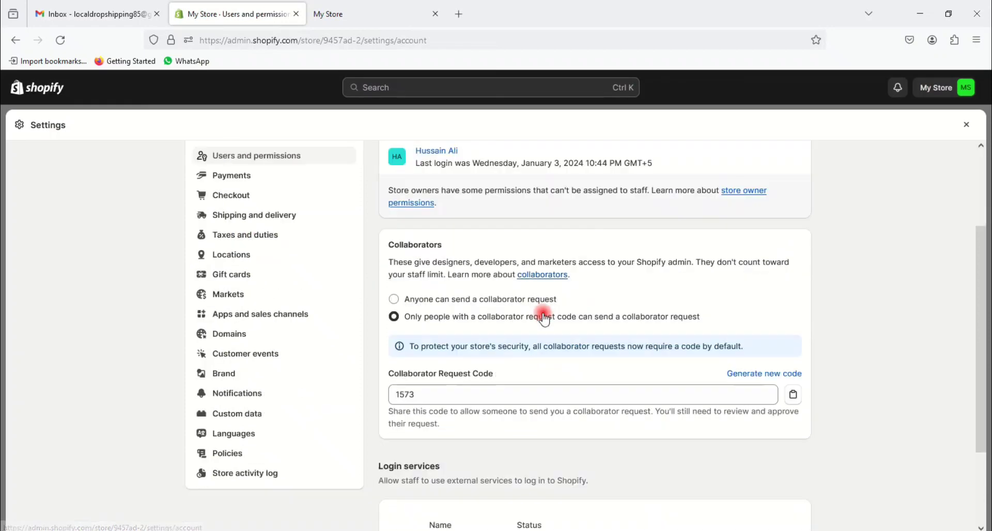
scroll(547, 322, "up", 4)
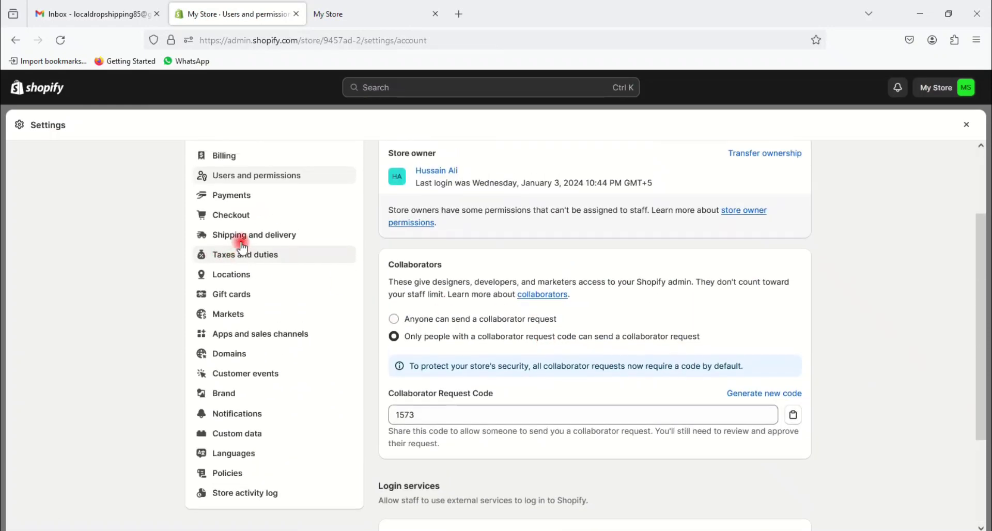
Step: Browse the third-party payment providers offered in the Payments settings and return to the Payments overview
left_click(240, 248)
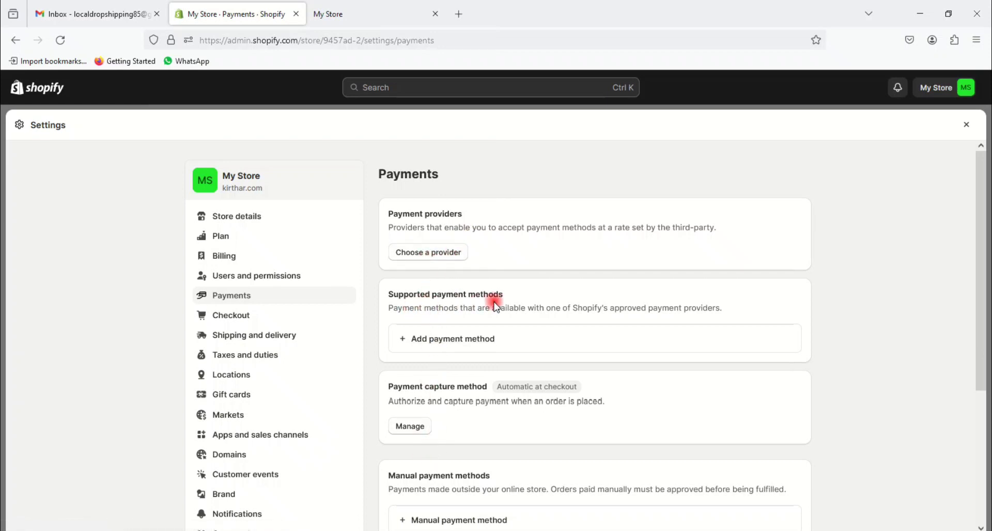
left_click(428, 258)
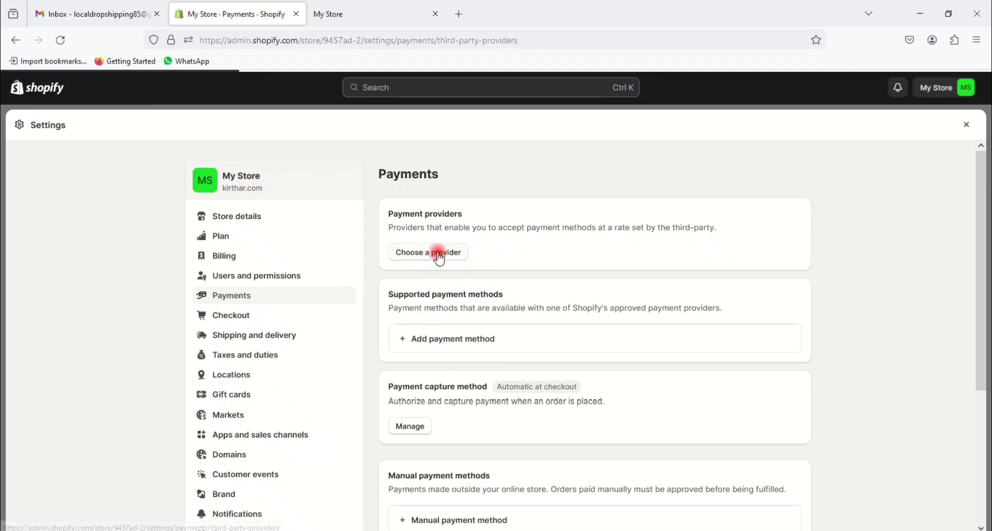
scroll(468, 403, "down", 6)
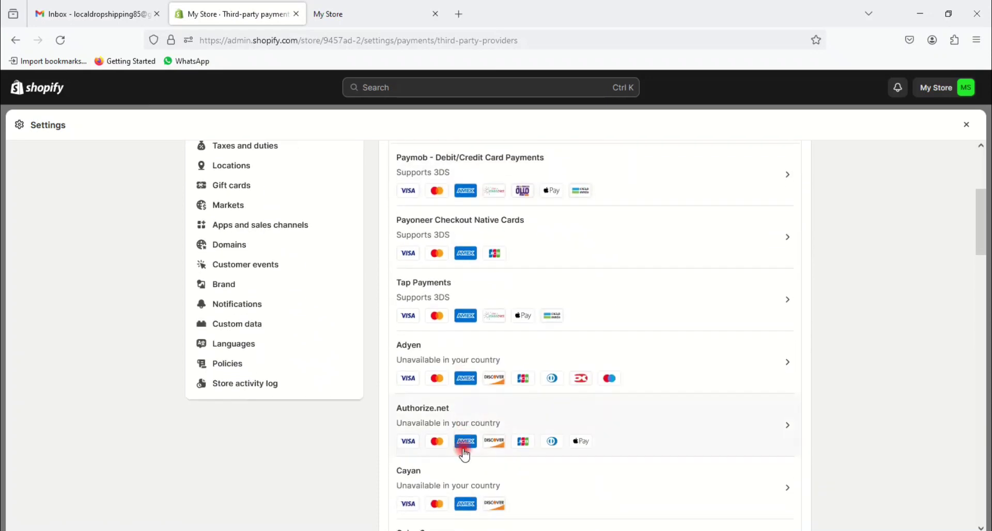
scroll(468, 468, "up", 6)
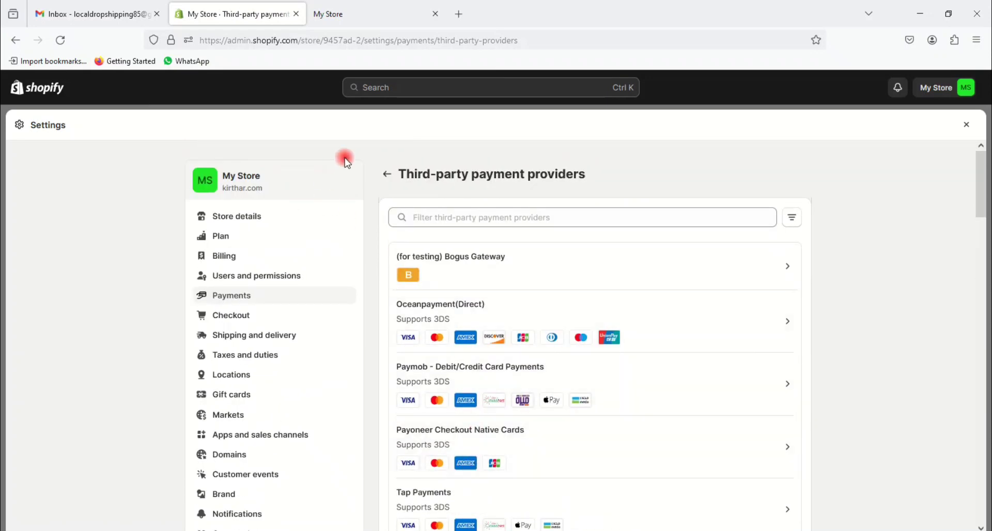
left_click(386, 174)
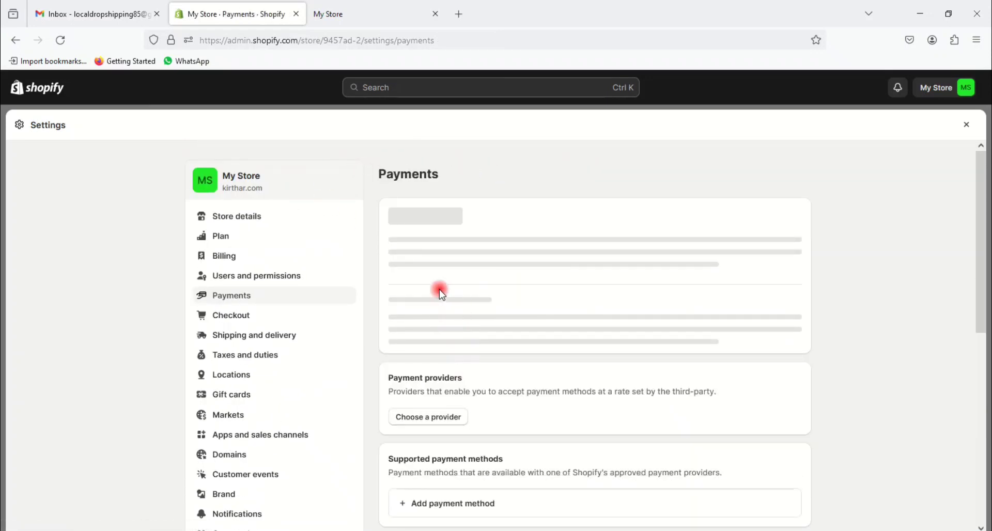
scroll(465, 333, "down", 2)
scroll(467, 341, "up", 2)
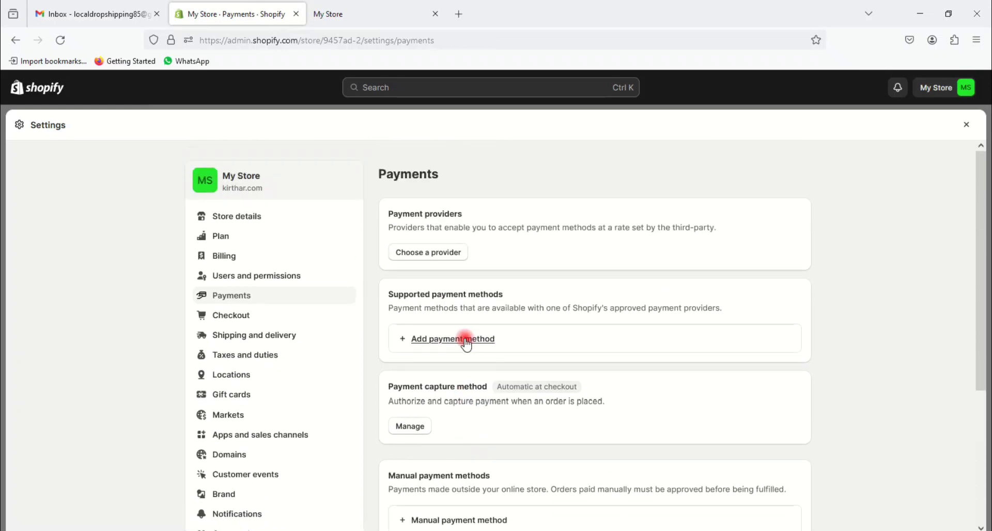
Step: Search the supported payment methods for "skri" and return to the Payments overview without adding one
left_click(458, 341)
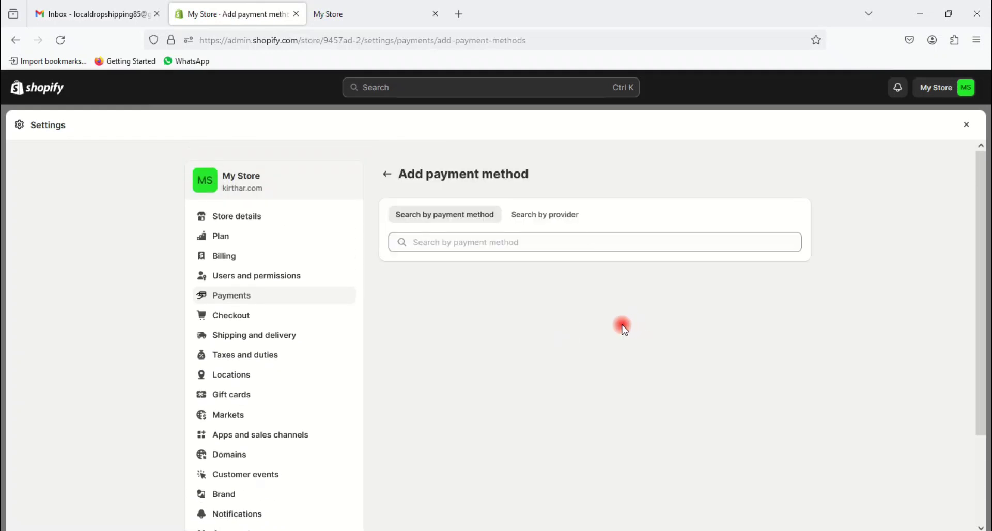
left_click(506, 248)
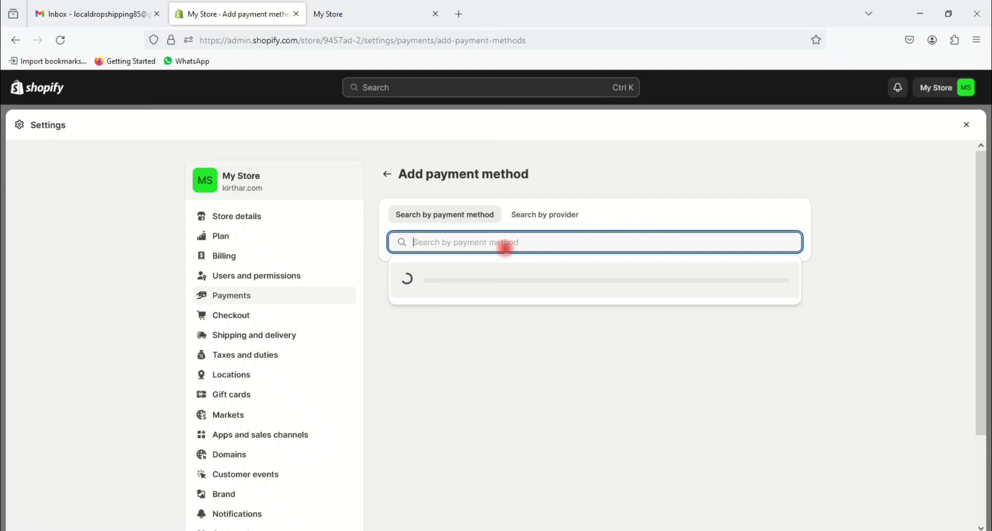
type("s")
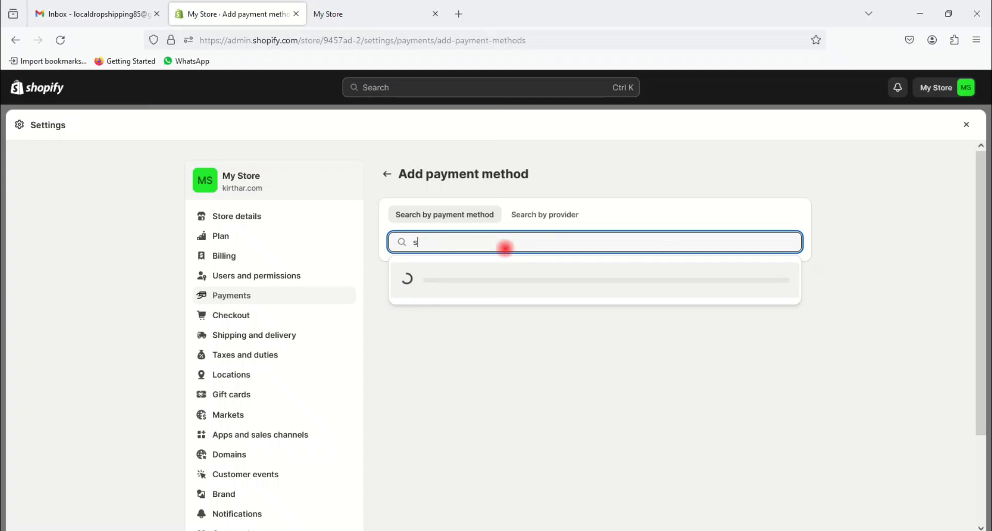
type("kri")
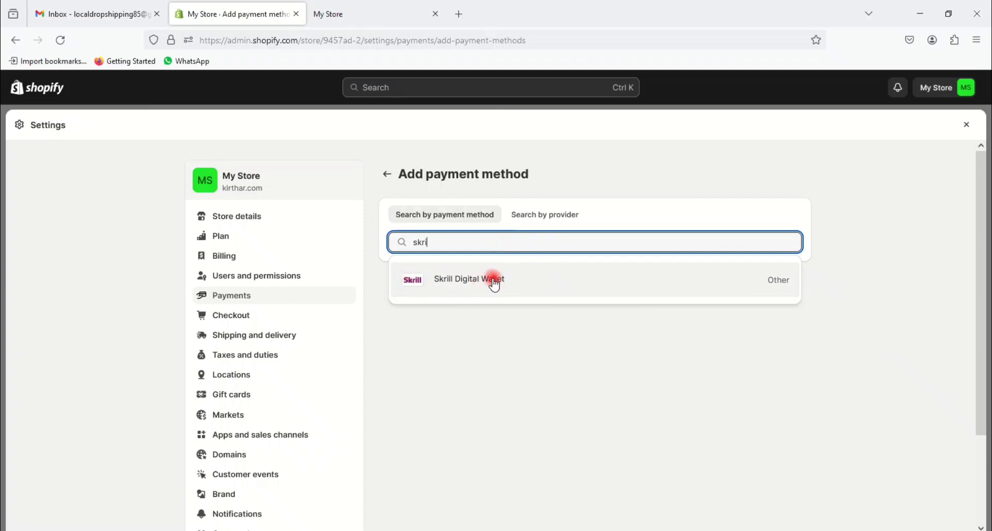
left_click(392, 176)
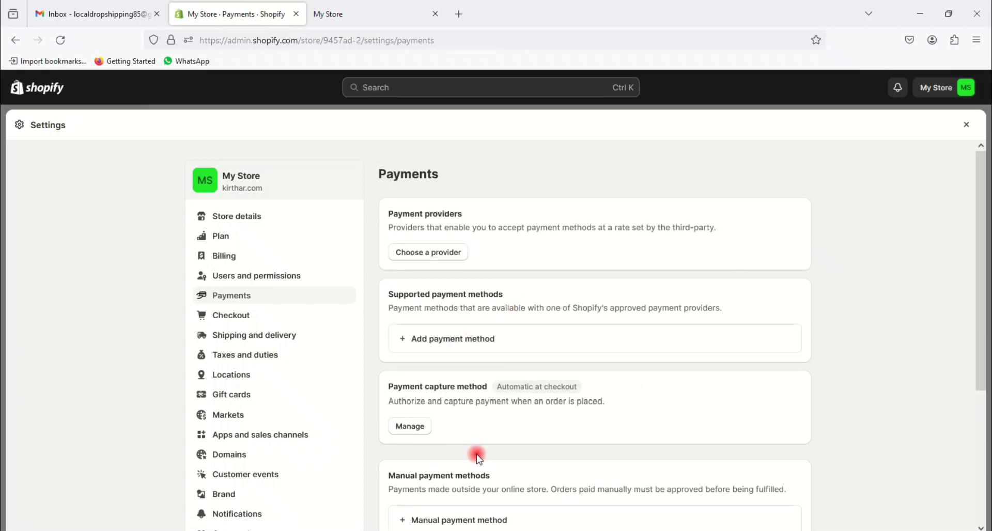
Step: Start setting up Cash on Delivery (COD) as a manual payment method in the Payments settings
scroll(486, 416, "down", 2)
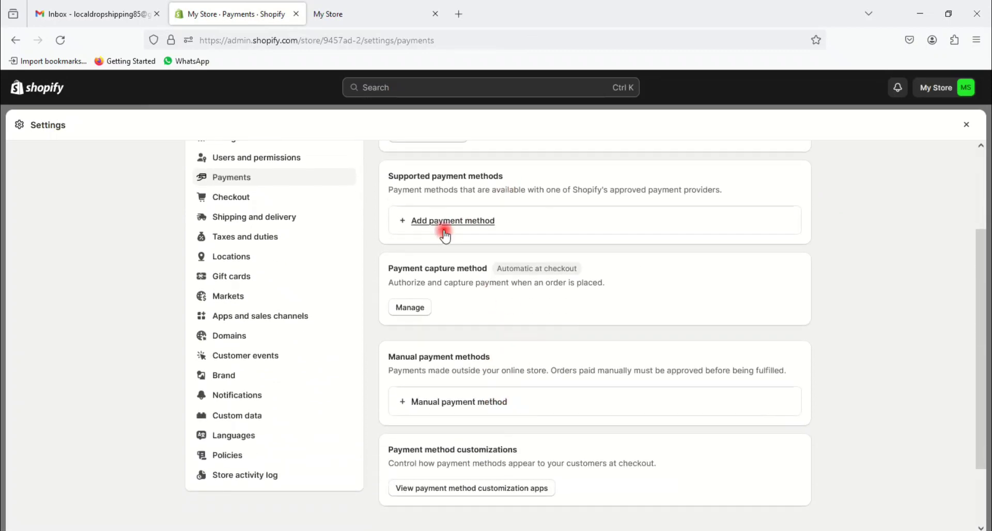
scroll(432, 199, "up", 2)
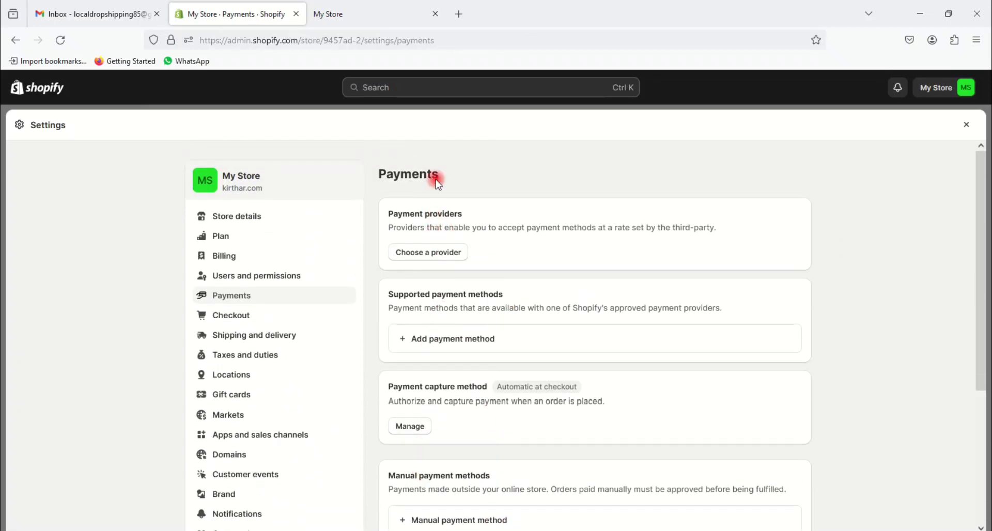
scroll(458, 419, "down", 3)
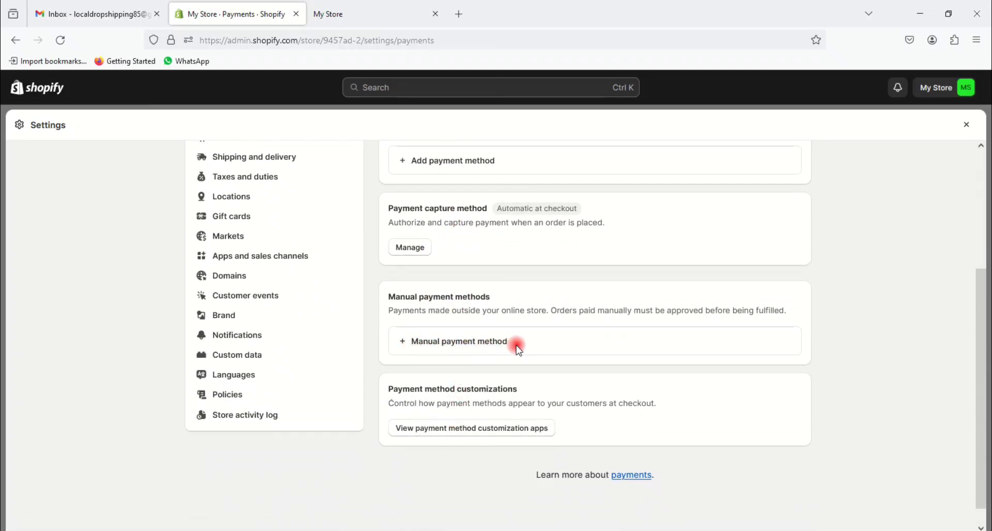
left_click(421, 342)
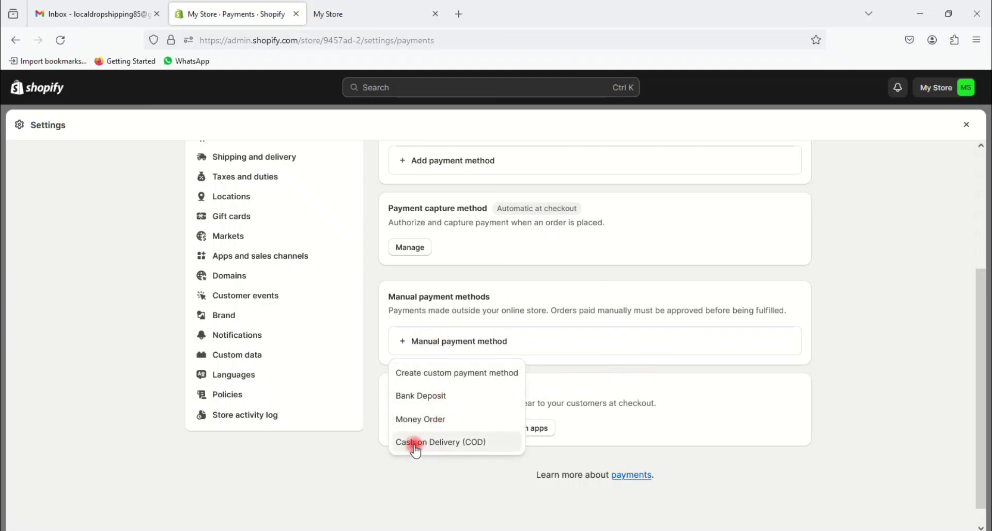
left_click(462, 443)
Step: Enter "Cash On Delivery" as the additional details, leave the payment instructions blank and activate the Cash on Delivery method
left_click(365, 226)
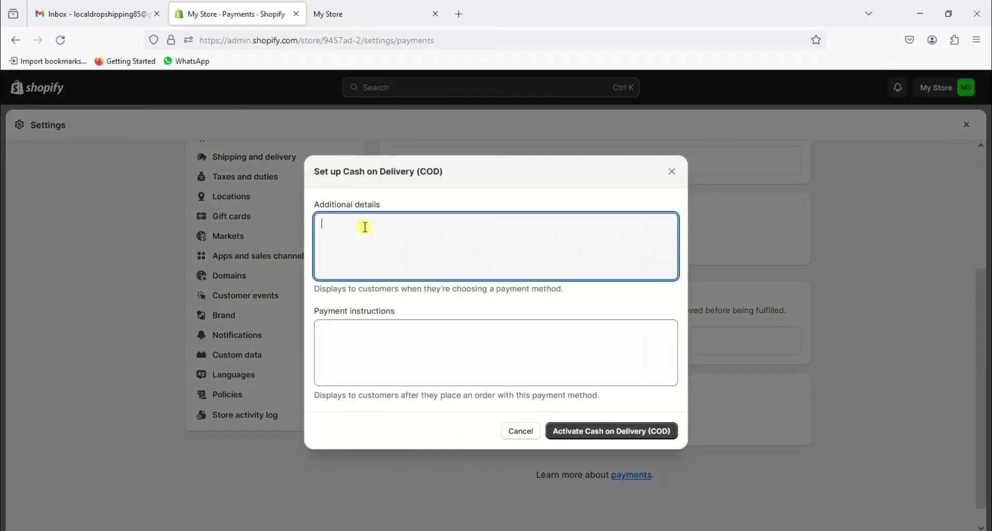
left_click(372, 360)
left_click(377, 223)
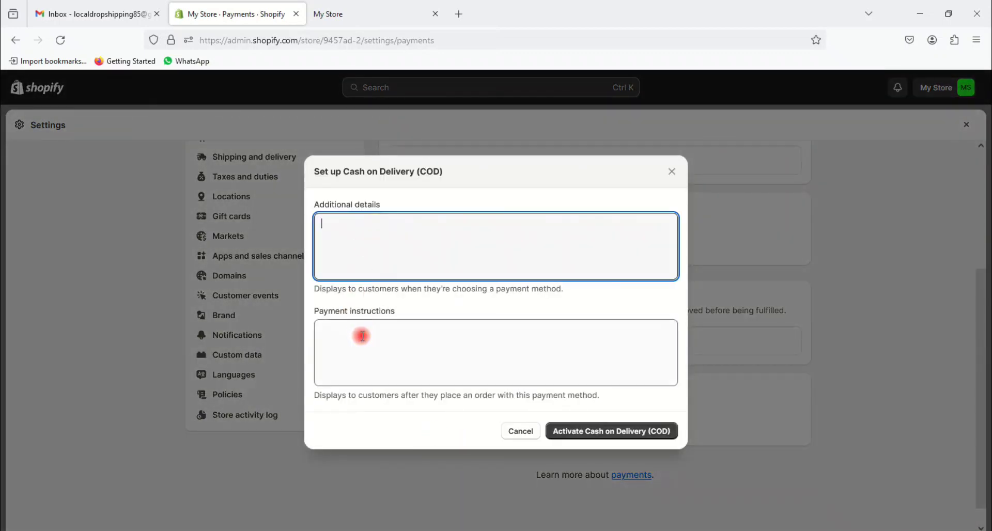
left_click(362, 335)
left_click(372, 230)
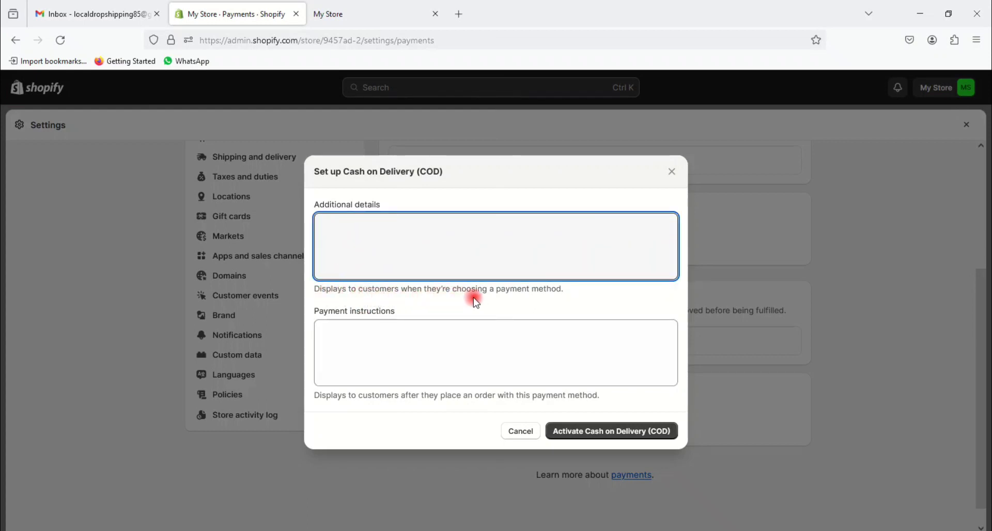
left_click(416, 353)
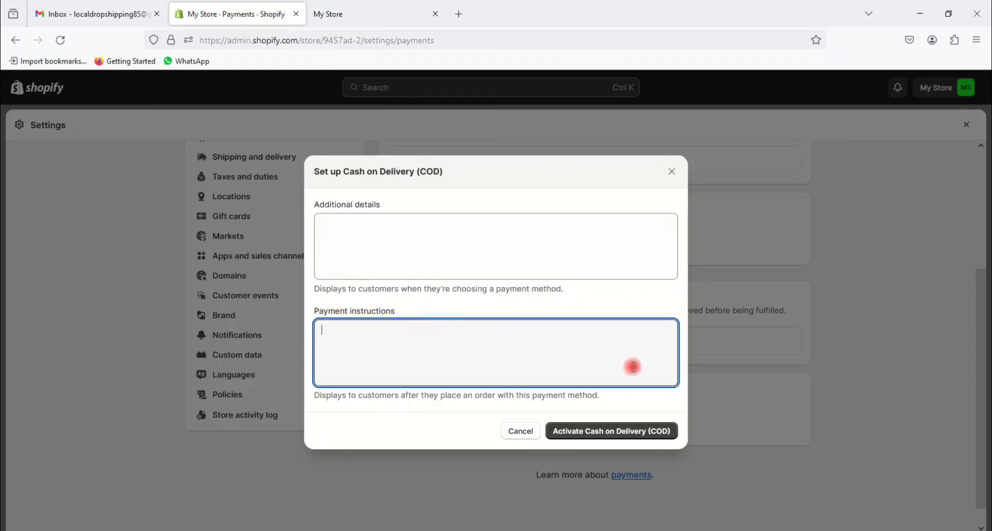
left_click(362, 249)
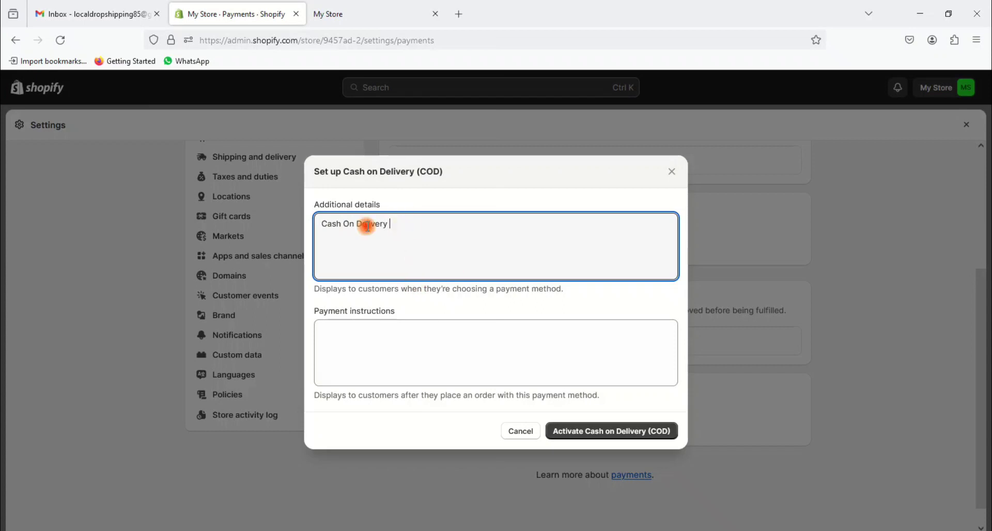
triple_click(341, 223)
left_click(387, 338)
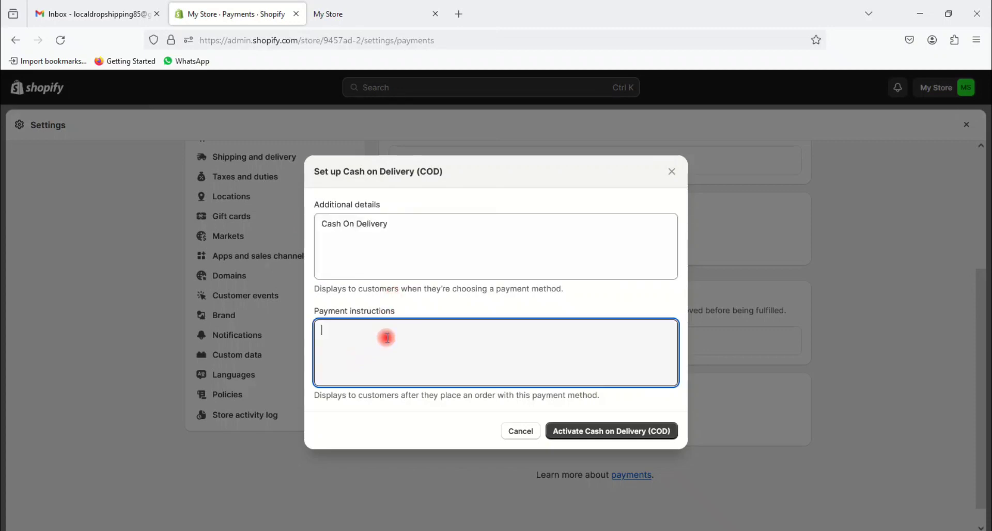
left_click(612, 432)
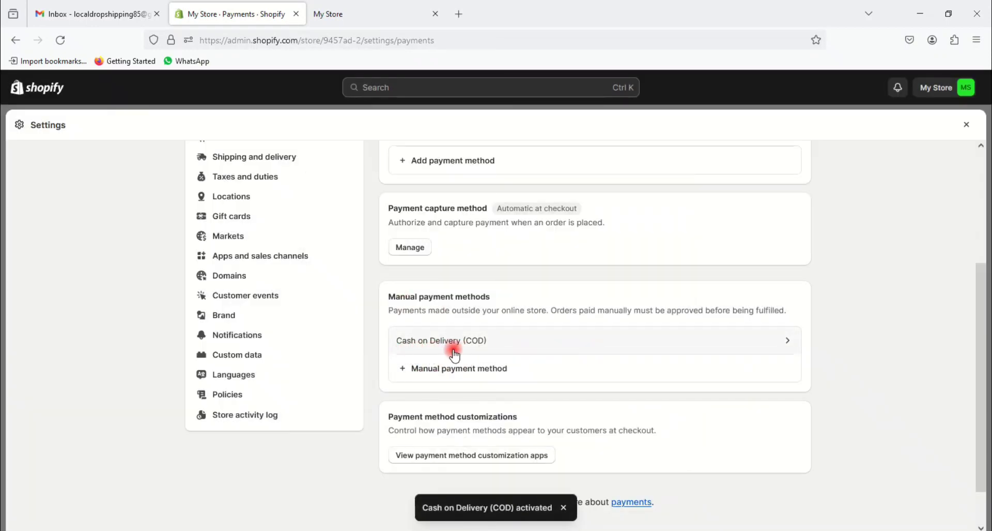
Step: Go to the Checkout settings and set the customer contact method to "Phone number or email"
scroll(568, 370, "down", 1)
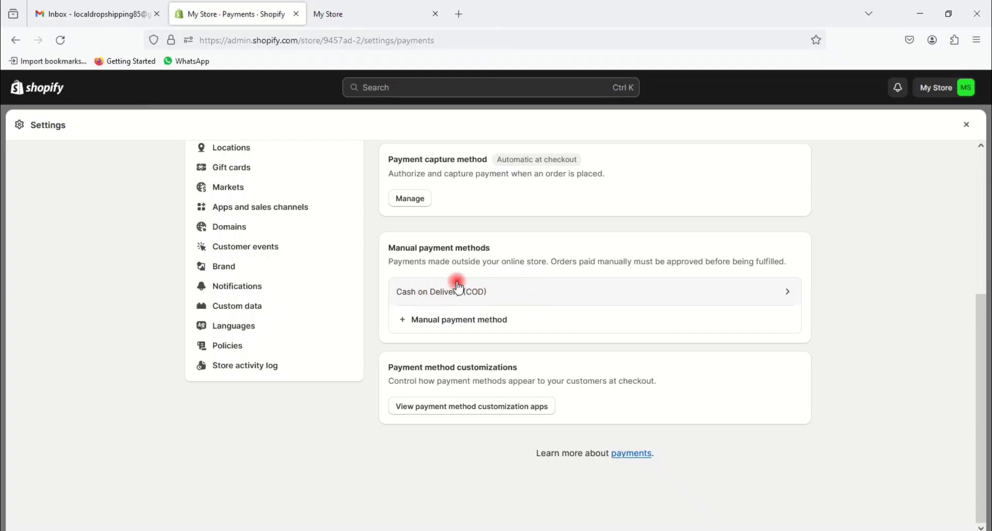
scroll(301, 331, "up", 3)
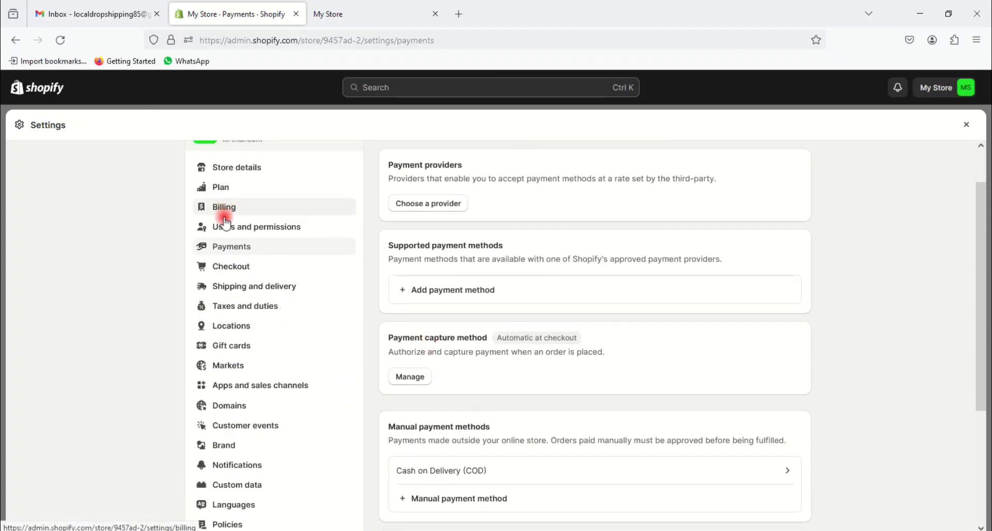
left_click(228, 265)
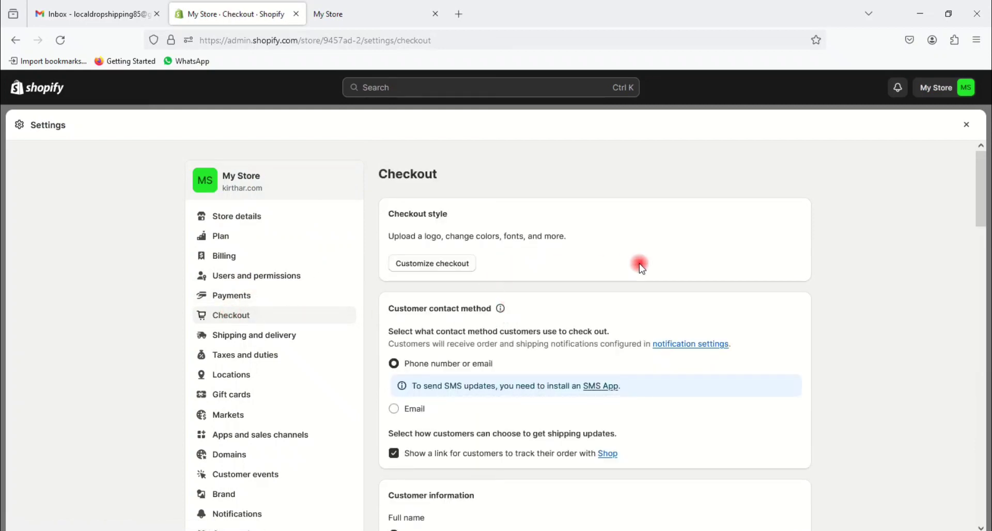
scroll(641, 266, "down", 1)
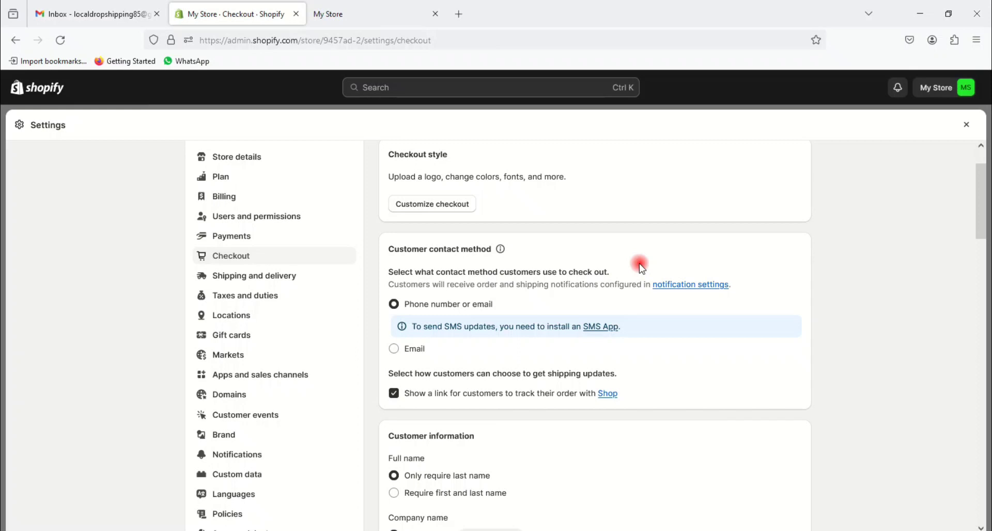
scroll(641, 266, "down", 1)
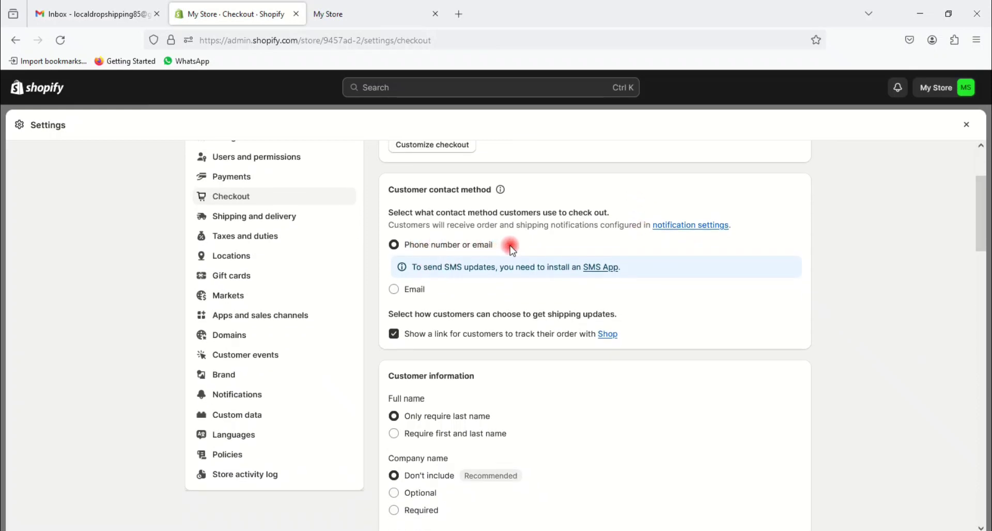
left_click(394, 290)
left_click(394, 245)
scroll(478, 305, "up", 2)
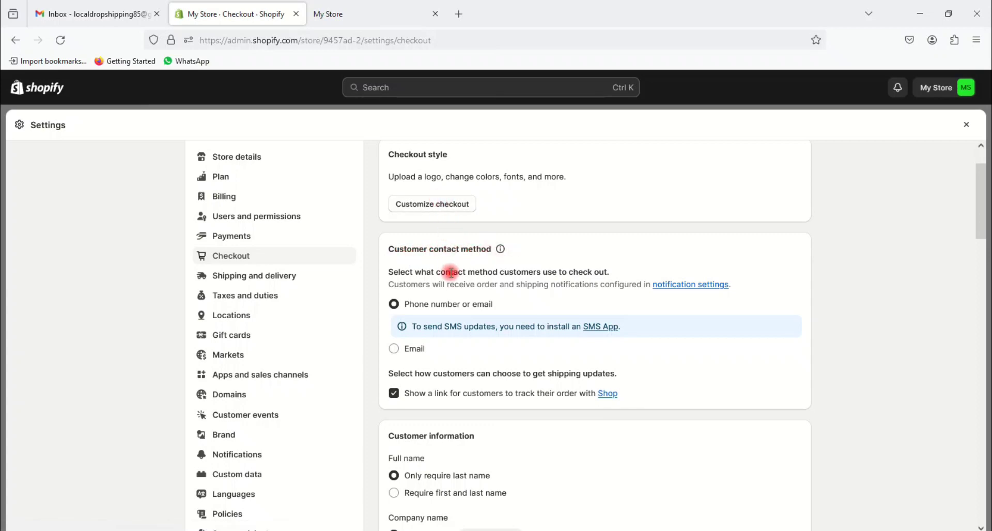
scroll(458, 290, "down", 2)
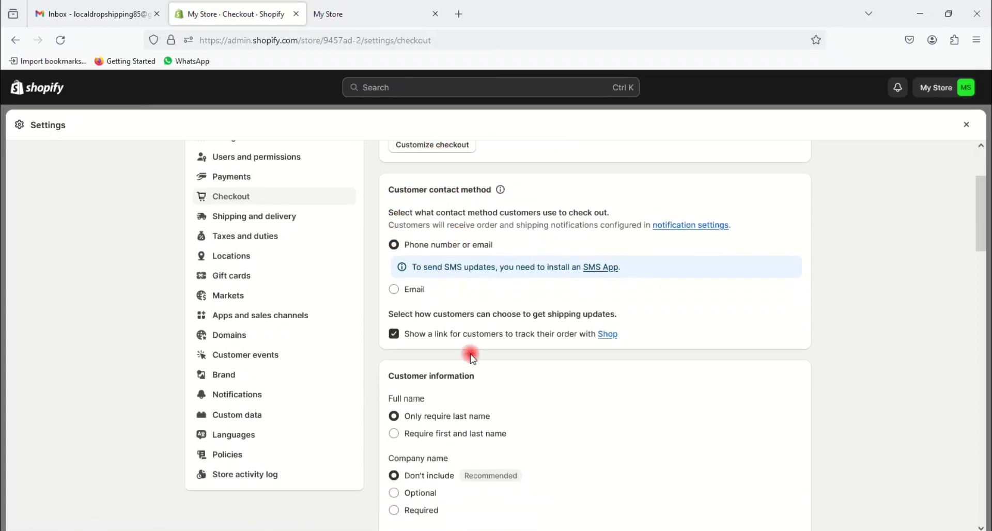
Step: Set the full name option in the checkout's customer information to "Require first and last name"
scroll(471, 356, "down", 2)
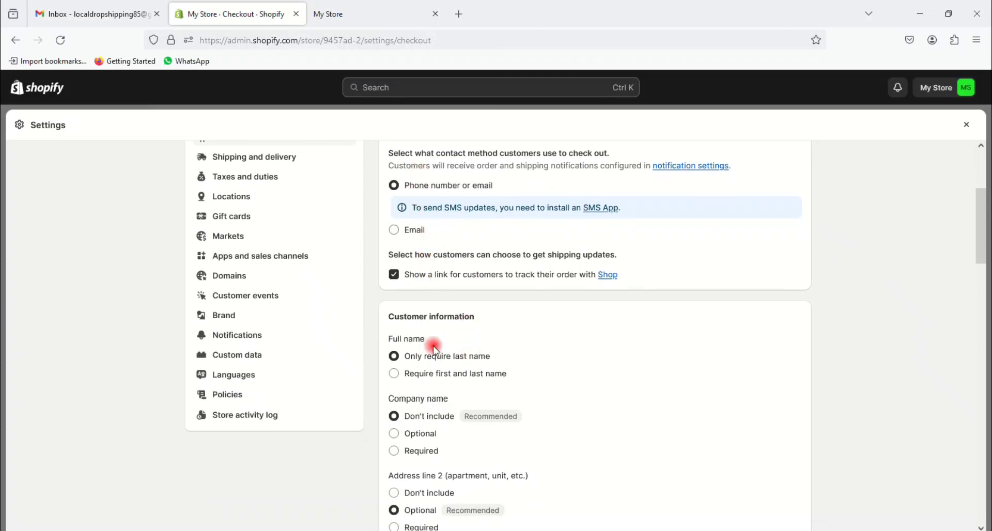
scroll(435, 344, "down", 2)
scroll(449, 306, "down", 4)
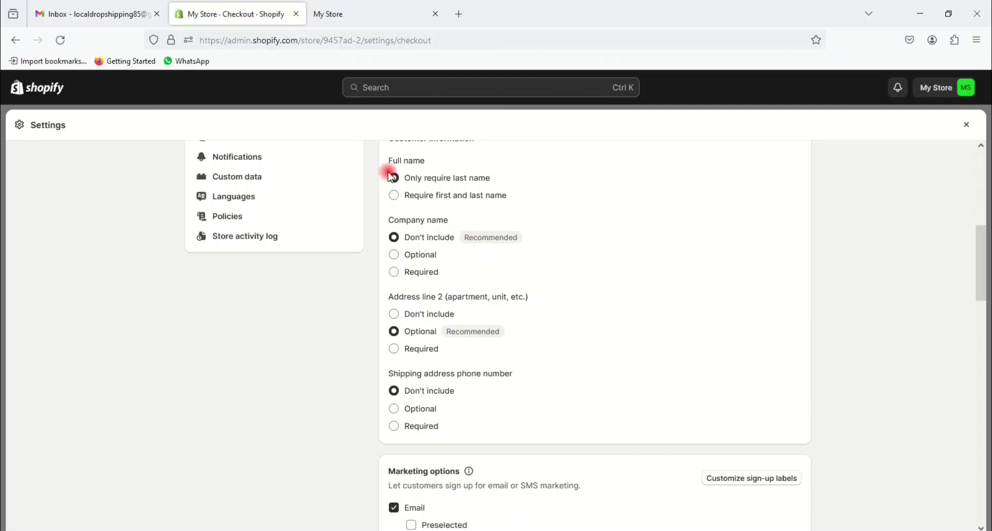
scroll(394, 170, "up", 2)
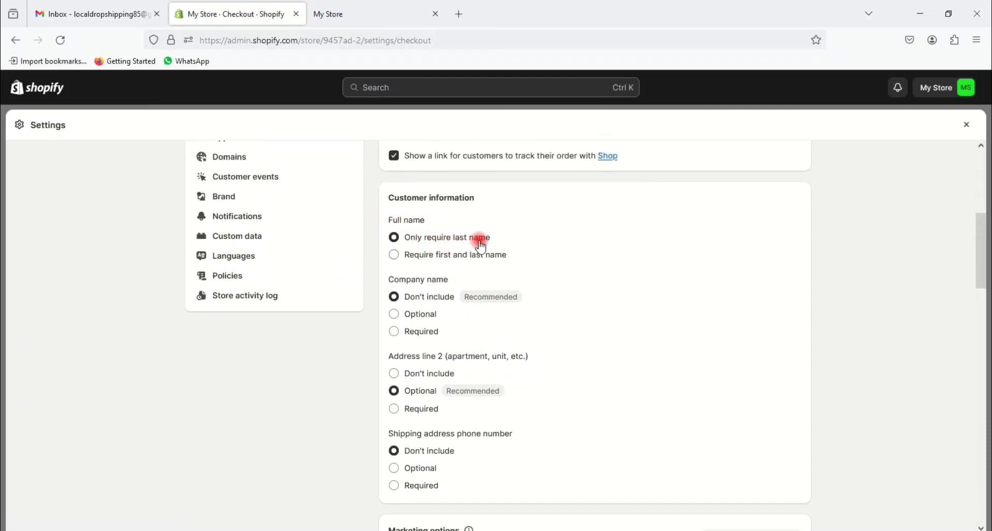
left_click(394, 255)
scroll(408, 279, "up", 2)
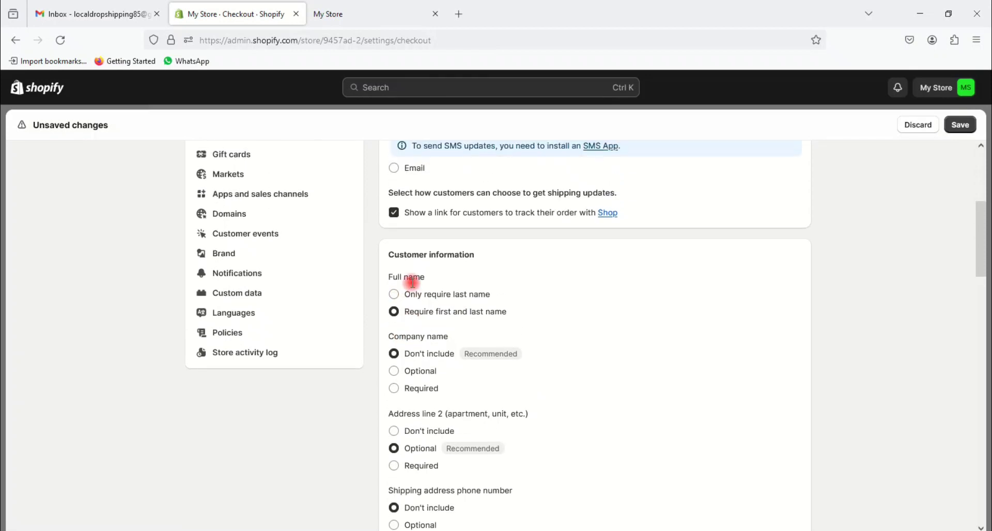
scroll(470, 279, "up", 3)
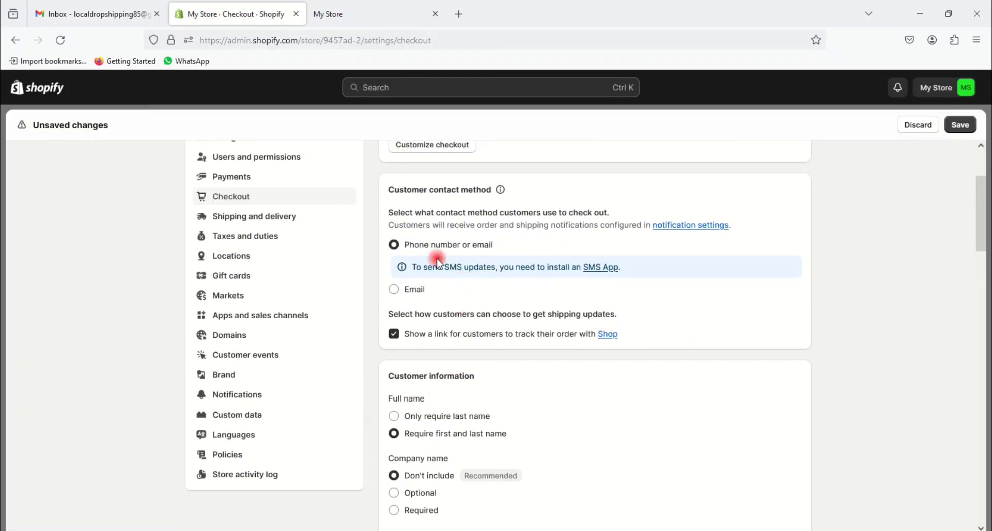
scroll(426, 260, "up", 2)
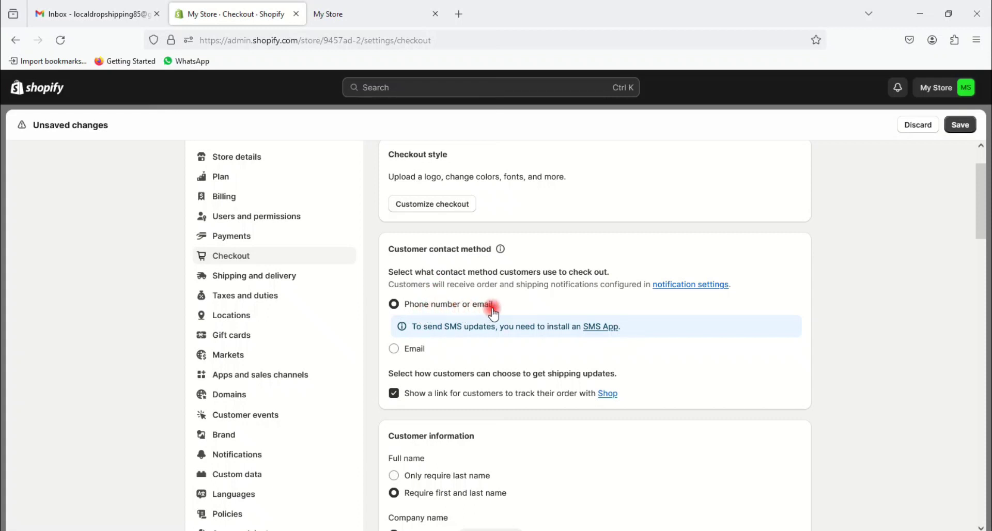
Step: Set address line 2 to Optional and the shipping address phone number to Required in the customer information
scroll(491, 345, "down", 5)
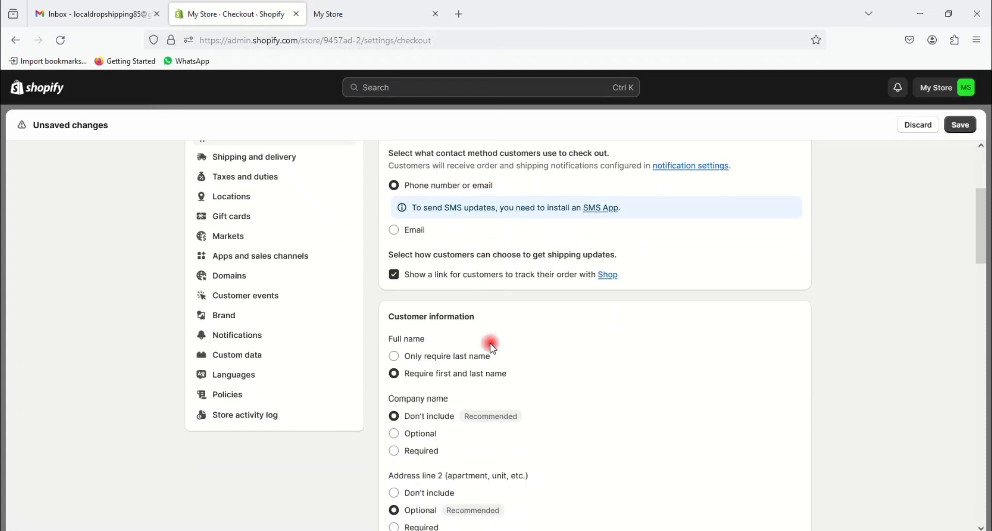
scroll(422, 266, "down", 1)
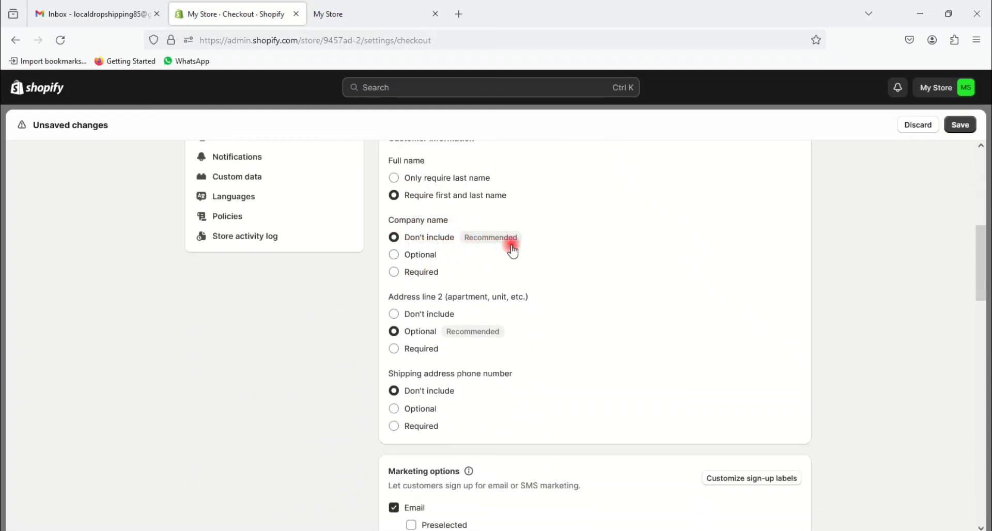
scroll(512, 274, "down", 1)
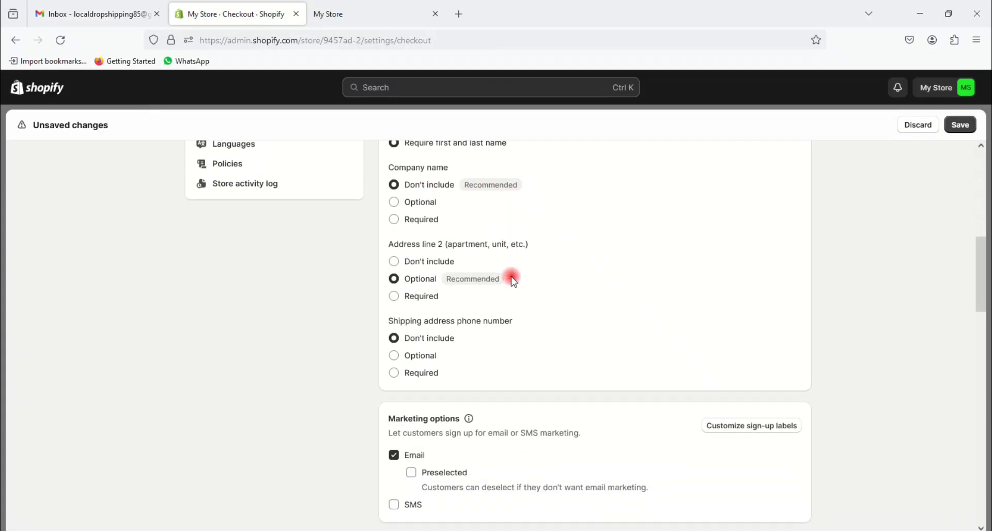
scroll(512, 280, "down", 1)
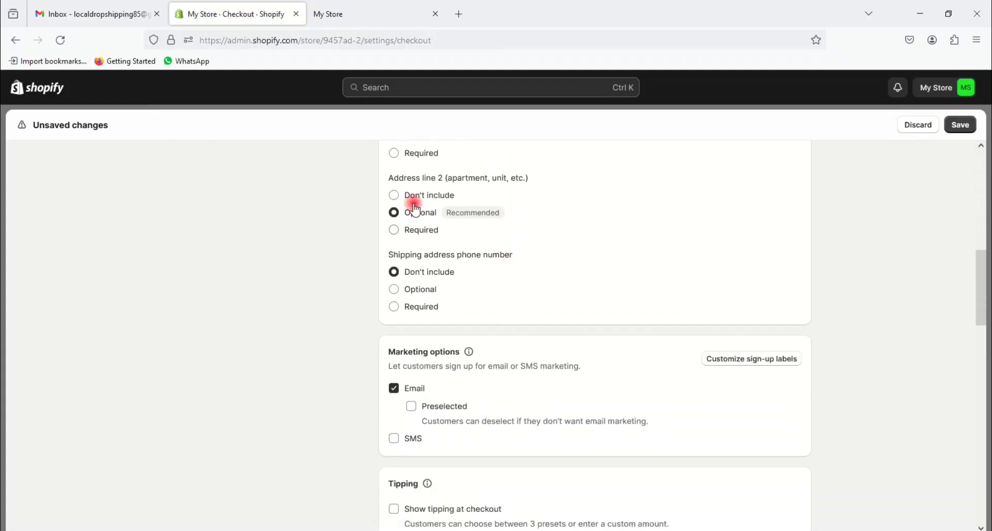
left_click(394, 230)
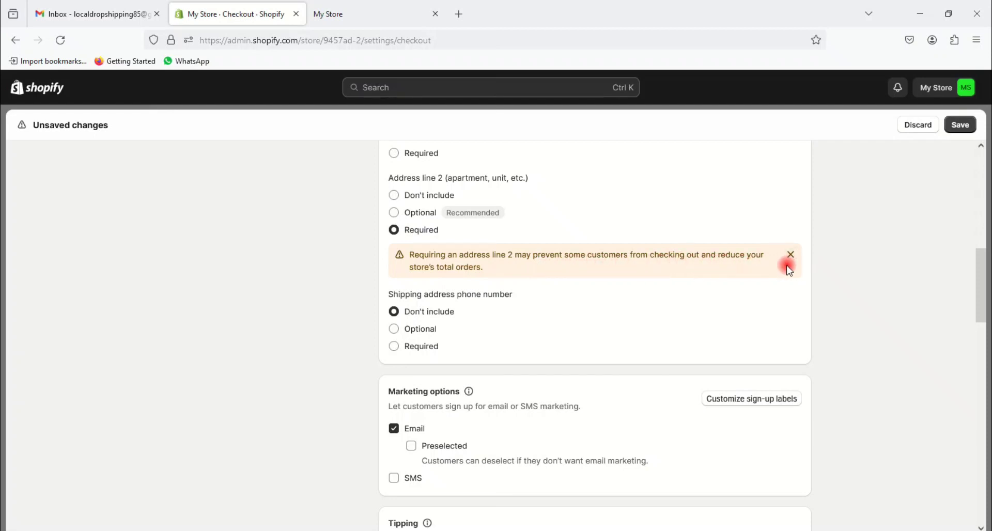
left_click(395, 213)
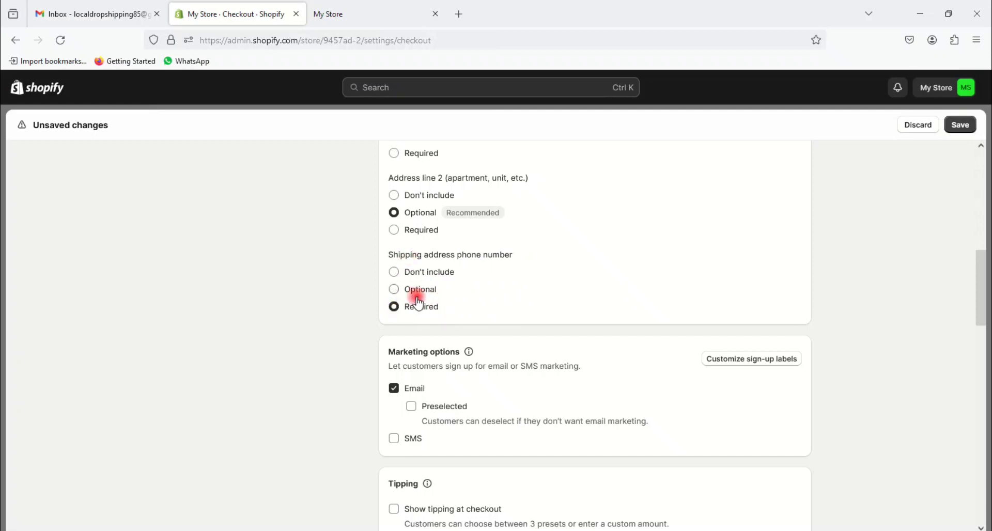
scroll(454, 280, "up", 1)
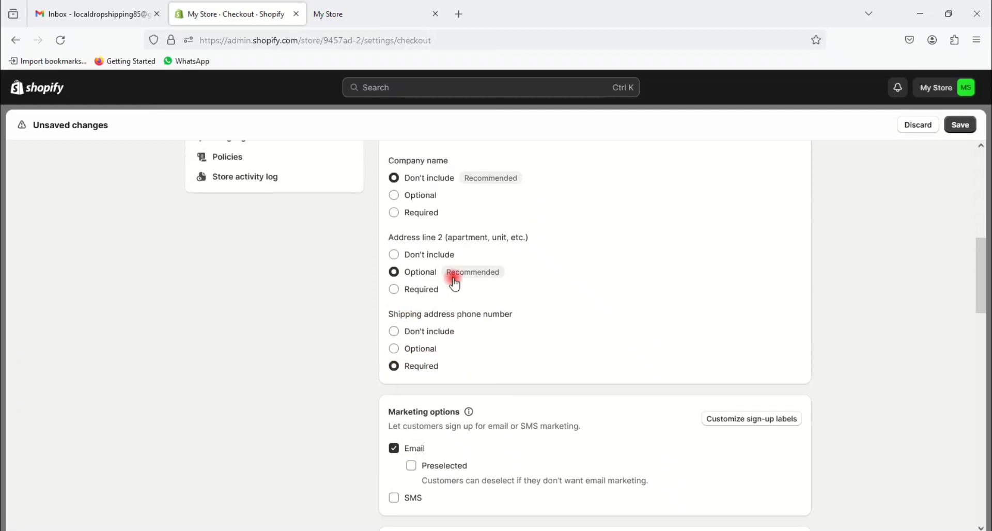
scroll(437, 345, "down", 1)
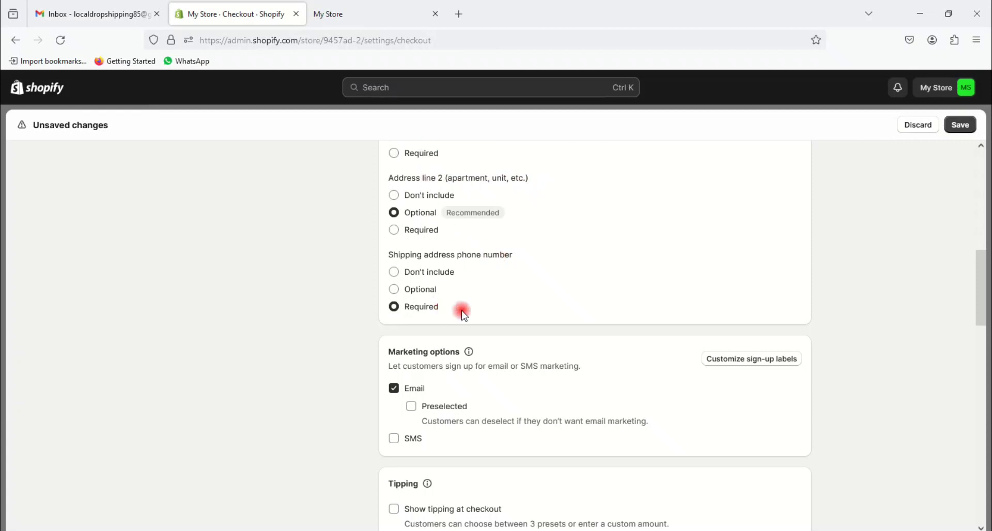
Step: Review the remaining checkout settings, from marketing options, tipping and address collection through order processing, additional scripts, checkout language and checkout rules
scroll(442, 274, "down", 3)
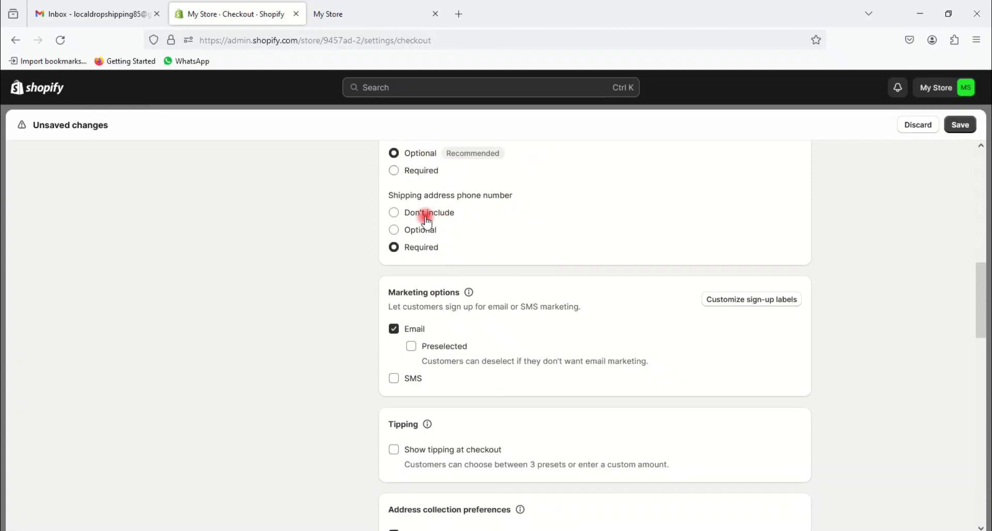
scroll(424, 309, "down", 3)
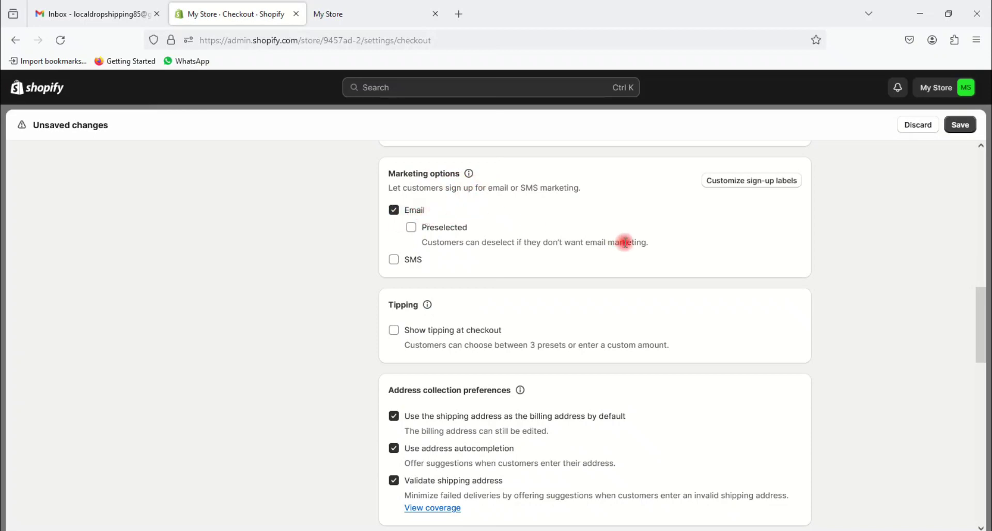
scroll(496, 270, "down", 4)
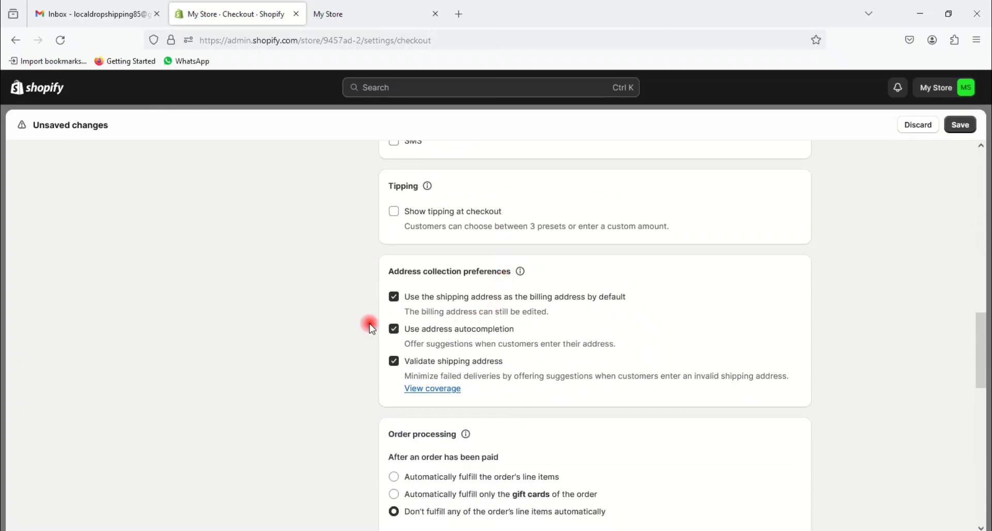
scroll(413, 309, "down", 8)
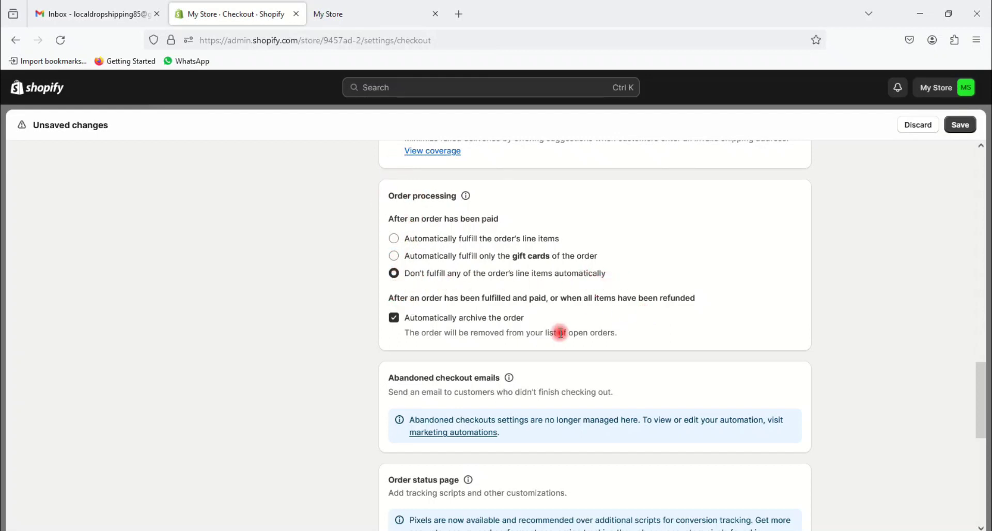
scroll(534, 339, "down", 7)
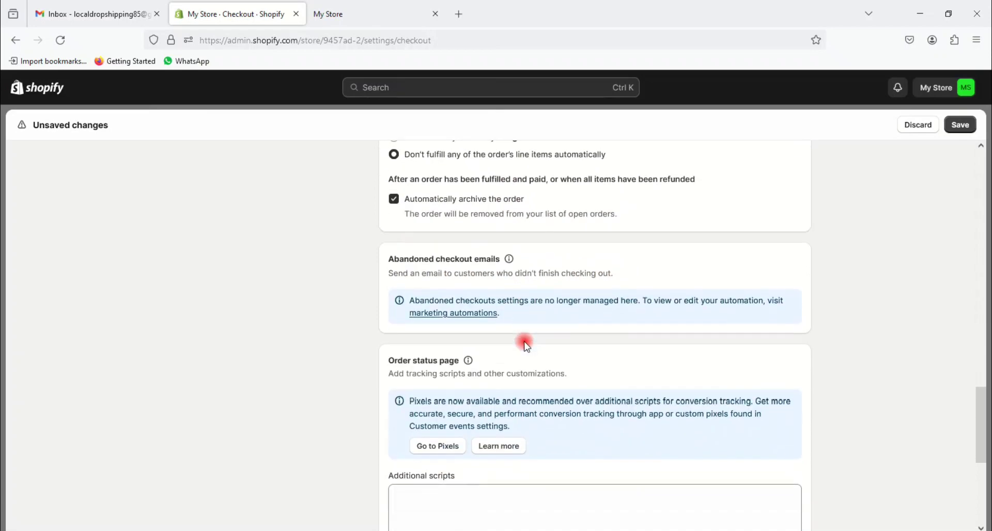
left_click(414, 259)
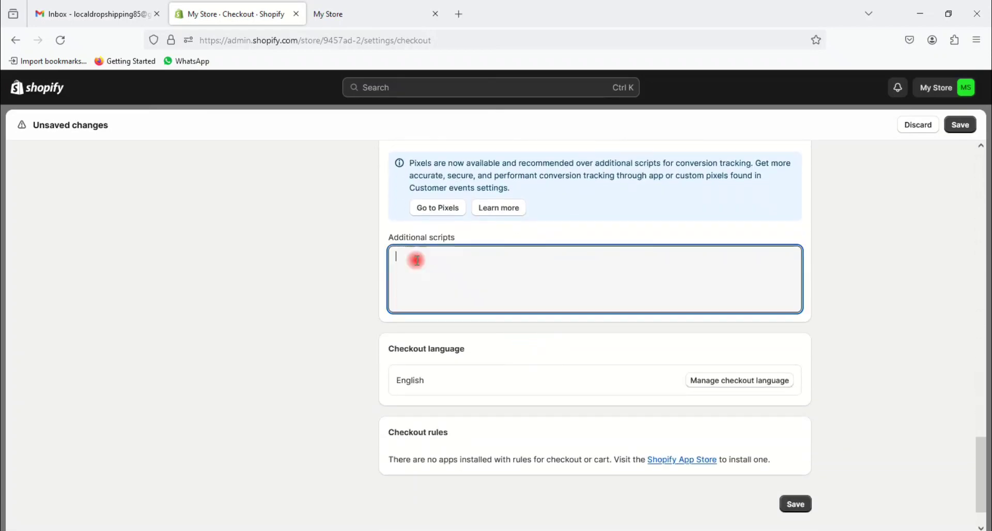
scroll(503, 315, "down", 1)
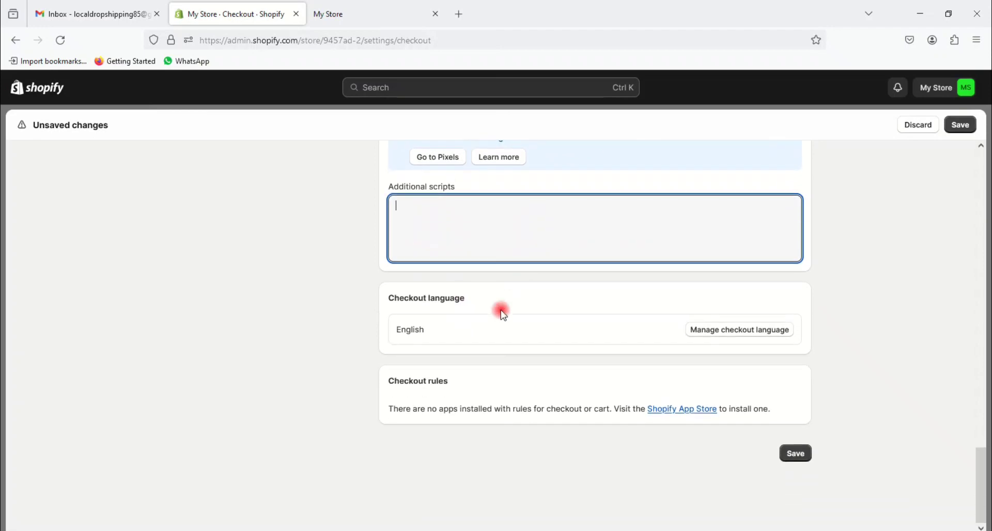
scroll(500, 330, "up", 2)
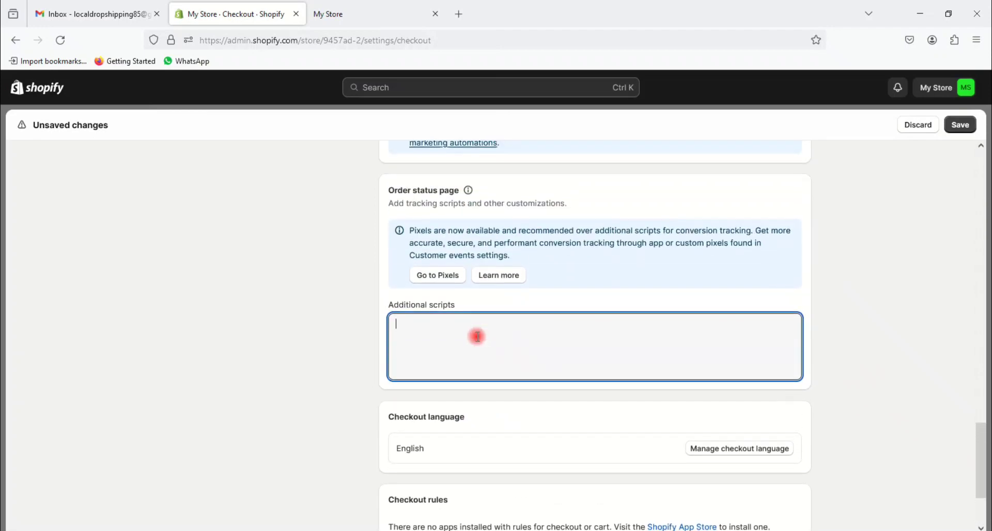
scroll(474, 336, "down", 2)
scroll(500, 339, "up", 2)
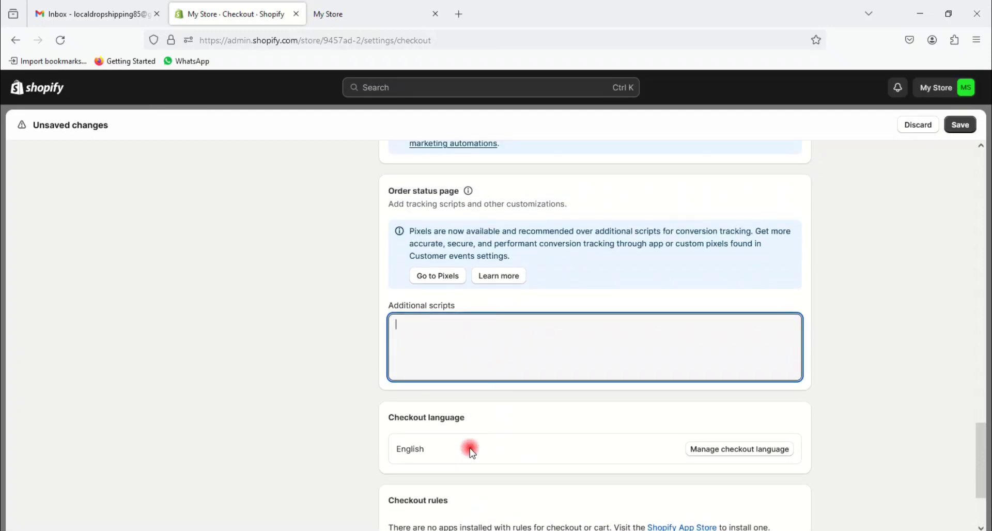
scroll(468, 449, "down", 2)
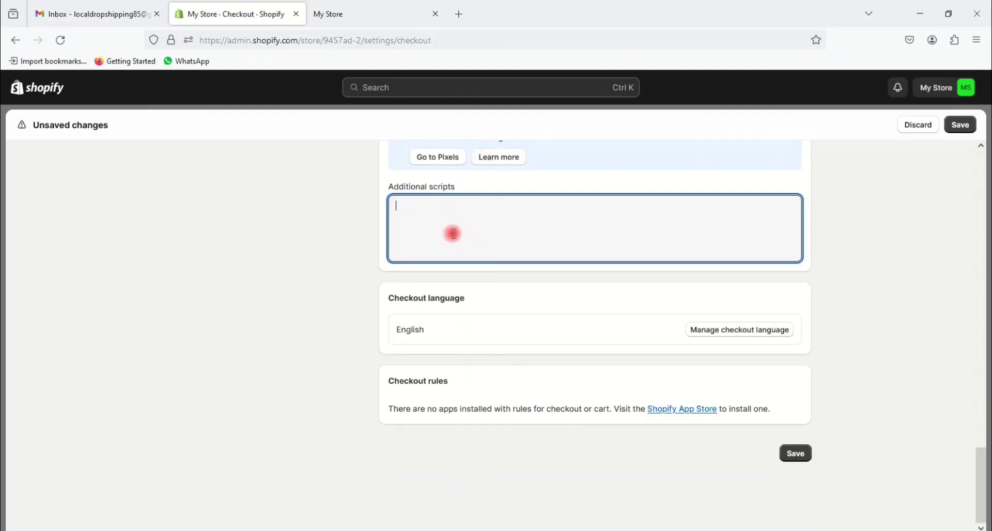
scroll(586, 277, "up", 15)
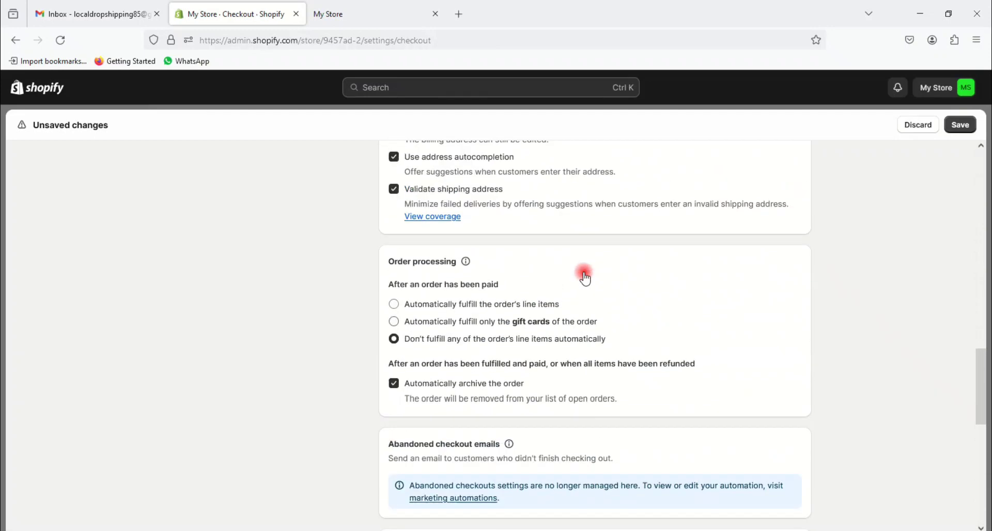
Step: Save the changed checkout settings and close the store settings
scroll(586, 276, "up", 5)
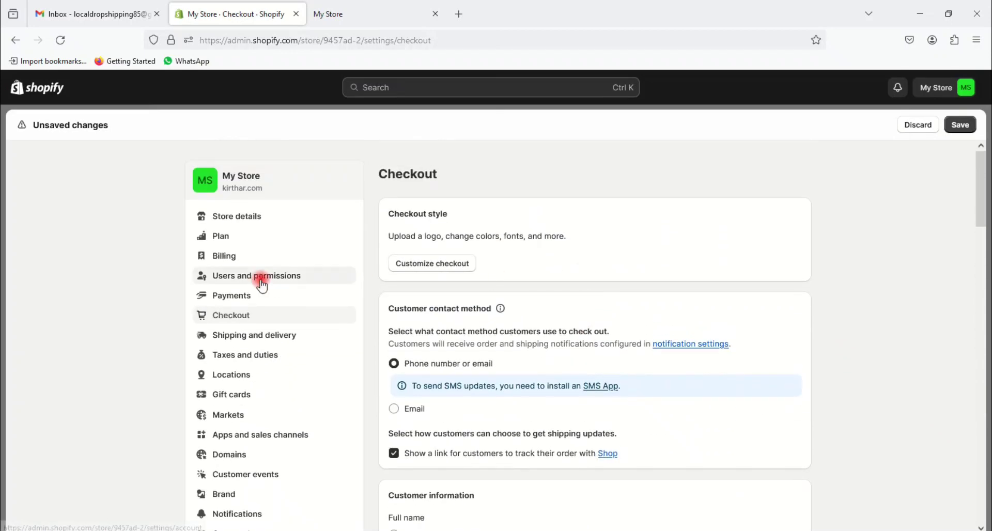
scroll(255, 345, "down", 1)
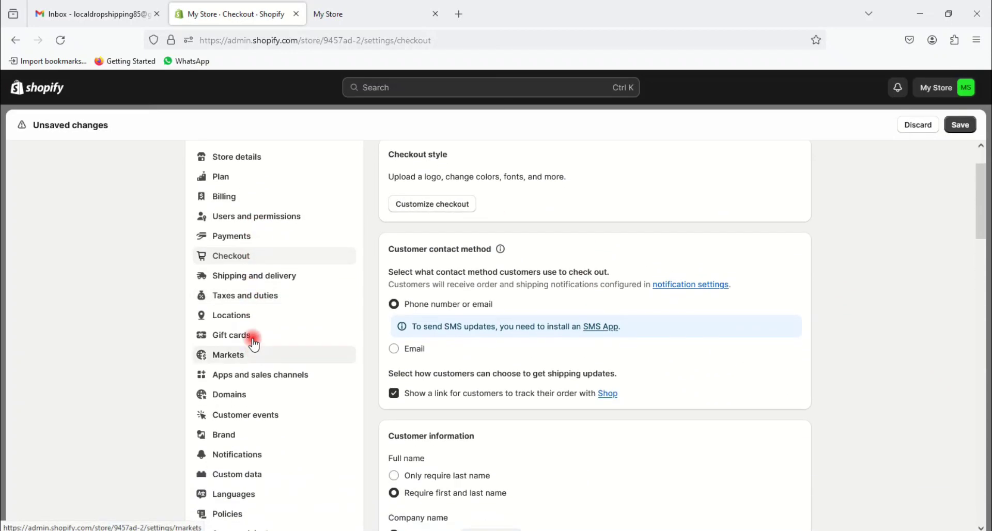
scroll(244, 381, "down", 1)
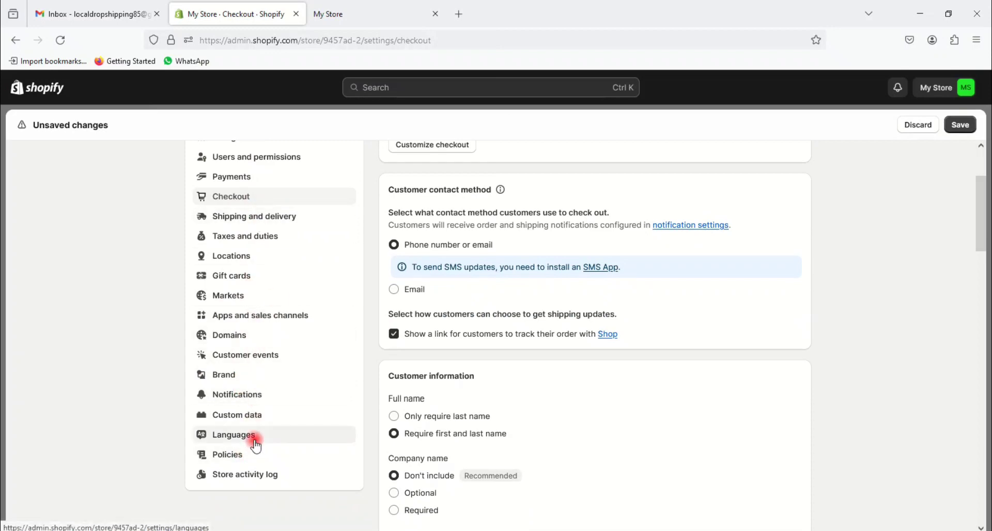
scroll(256, 443, "up", 2)
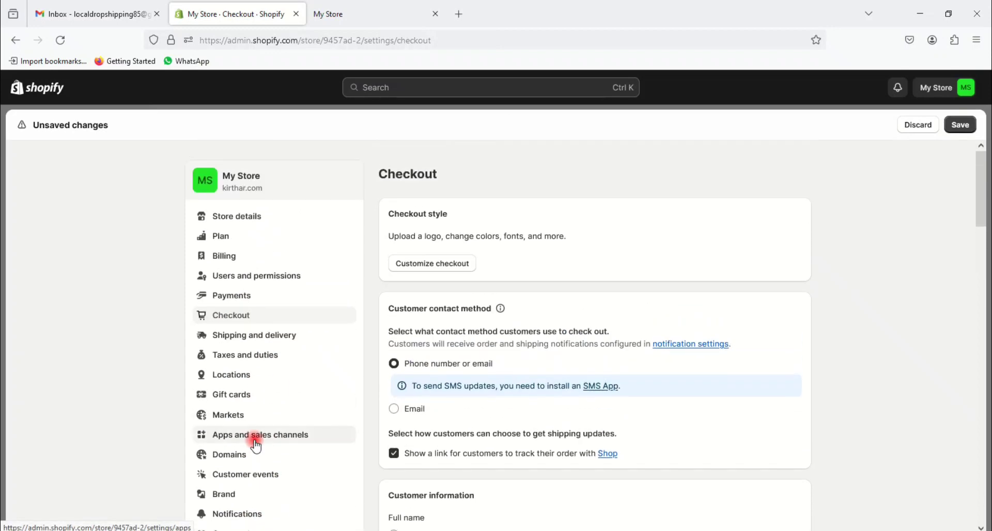
left_click(961, 125)
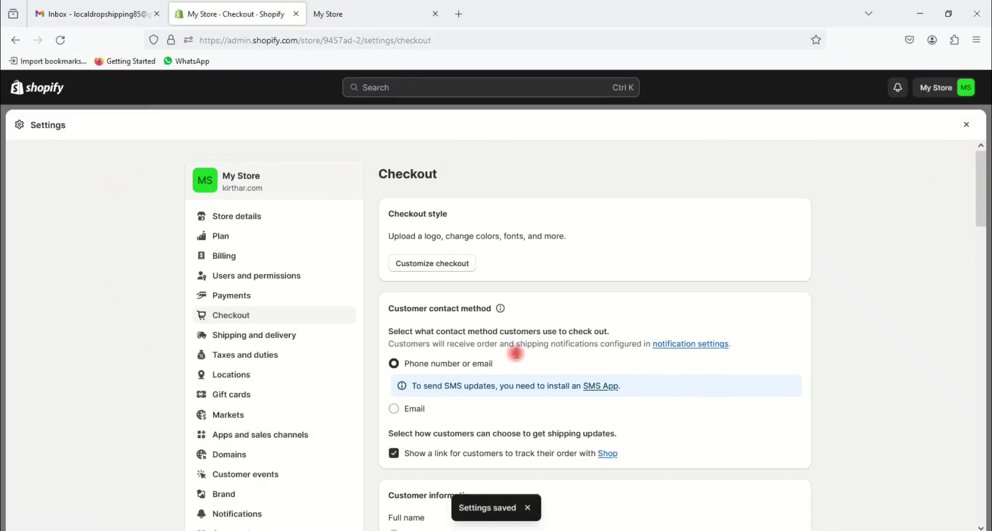
left_click(964, 124)
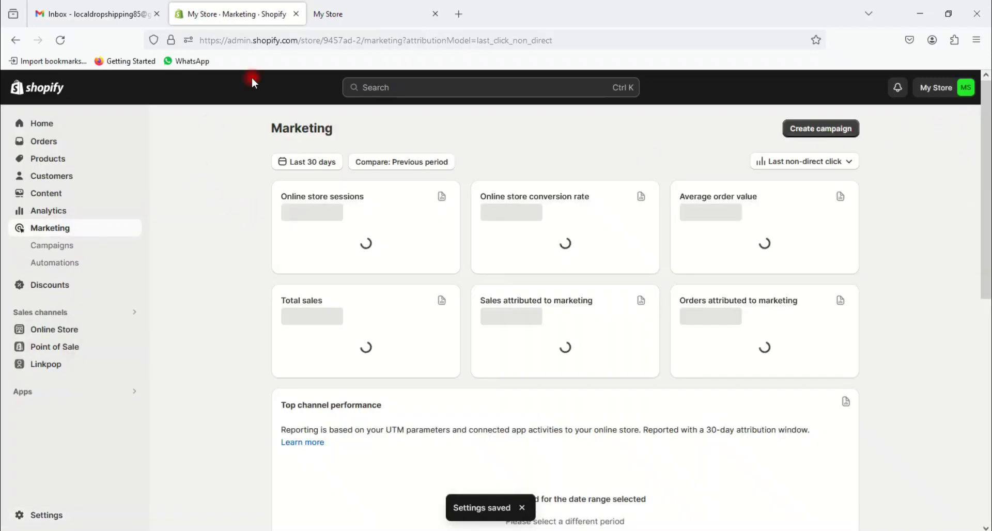
Step: Switch to the open Kirthar storefront, reload it and look over its home page
left_click(357, 14)
left_click(63, 37)
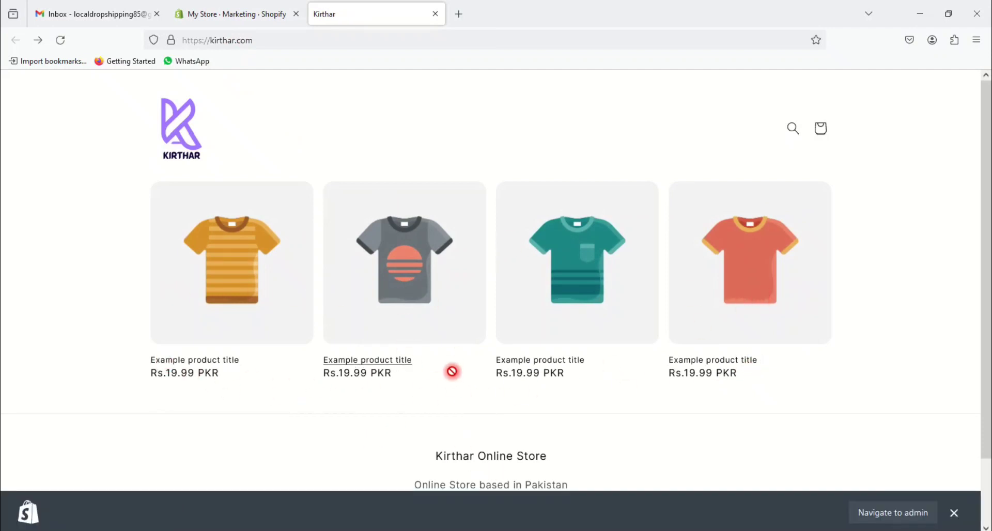
scroll(452, 372, "down", 2)
scroll(362, 300, "up", 2)
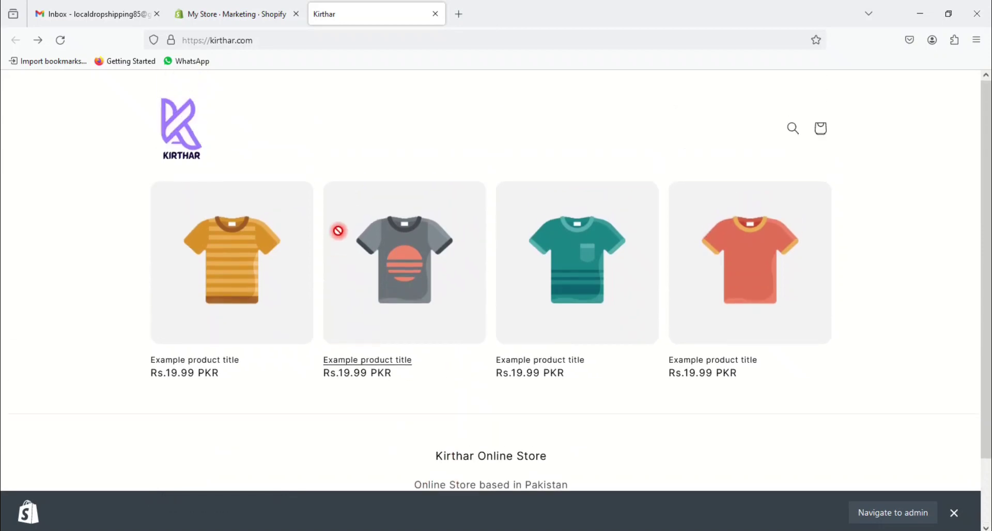
Step: Return to the Shopify admin, open the Products page and upload the products-shopify CSV file from the Desktop for import preview
left_click(243, 13)
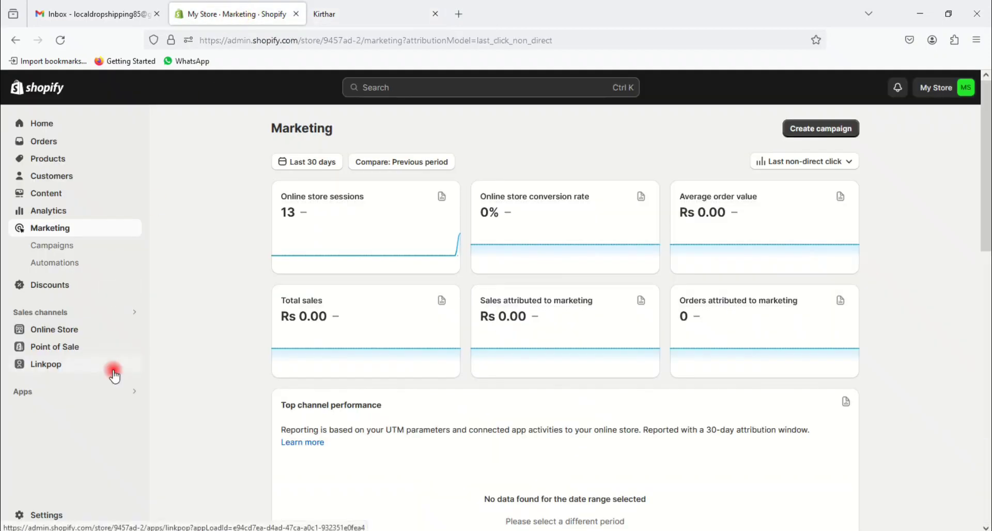
left_click(54, 161)
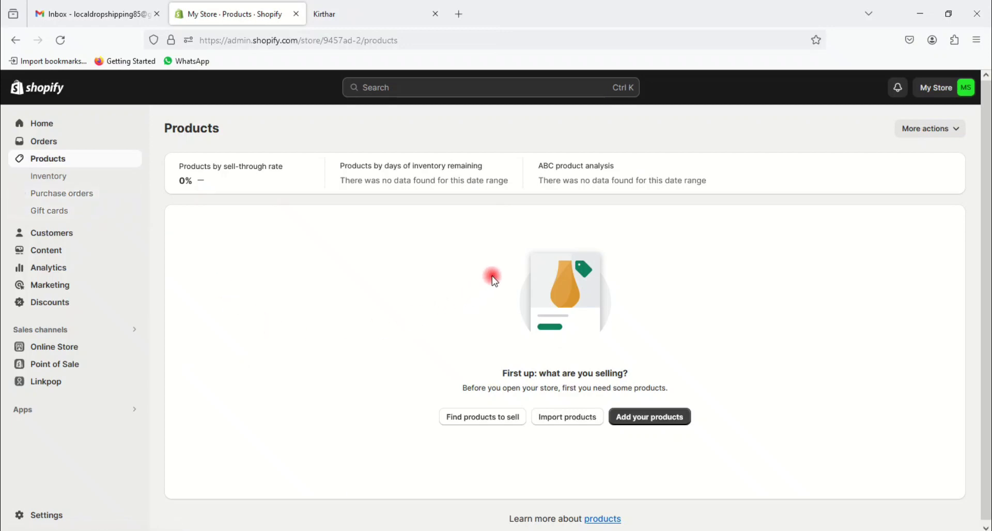
left_click(54, 165)
left_click(580, 423)
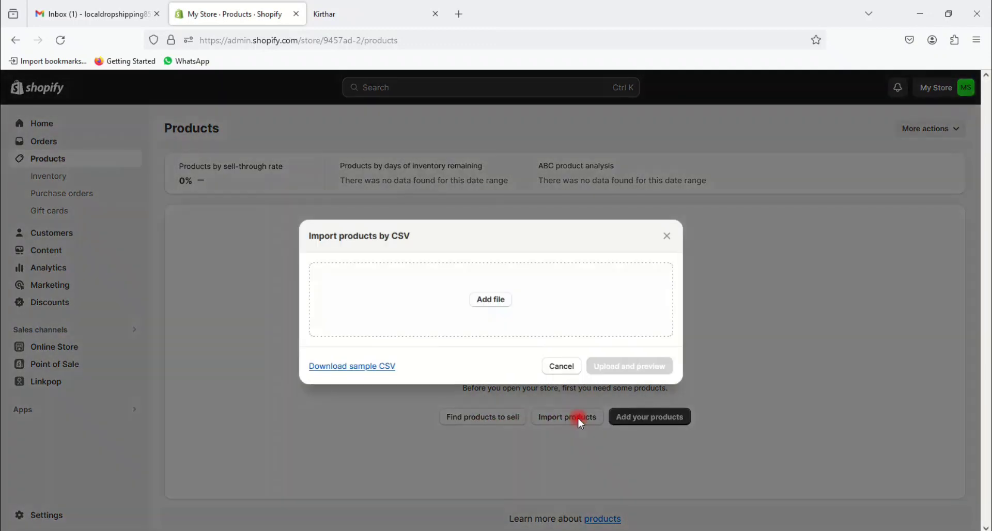
left_click(496, 302)
left_click(496, 302)
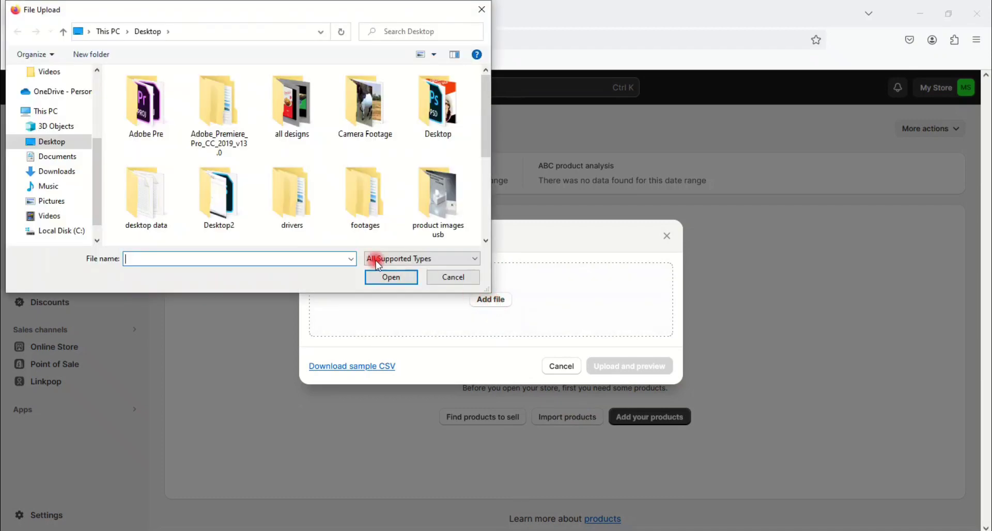
scroll(322, 166, "down", 3)
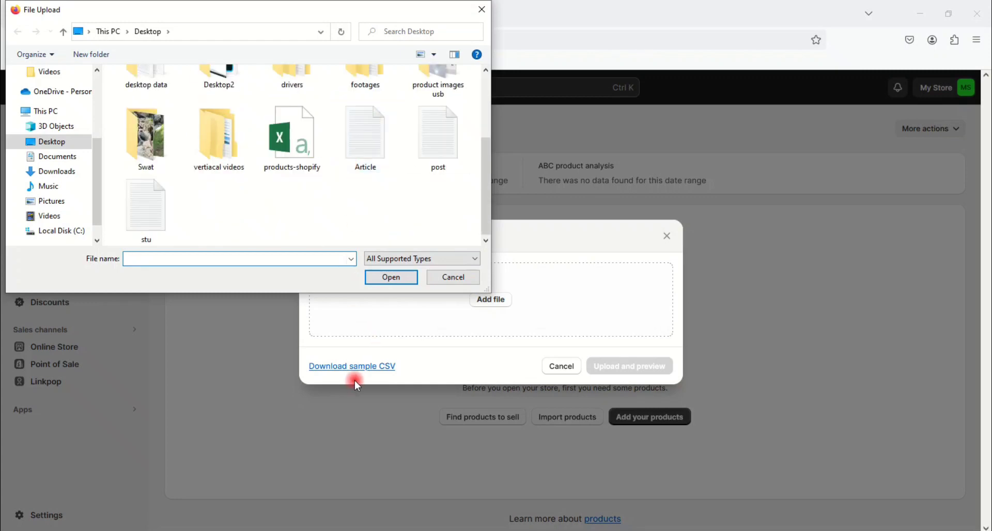
left_click(302, 140)
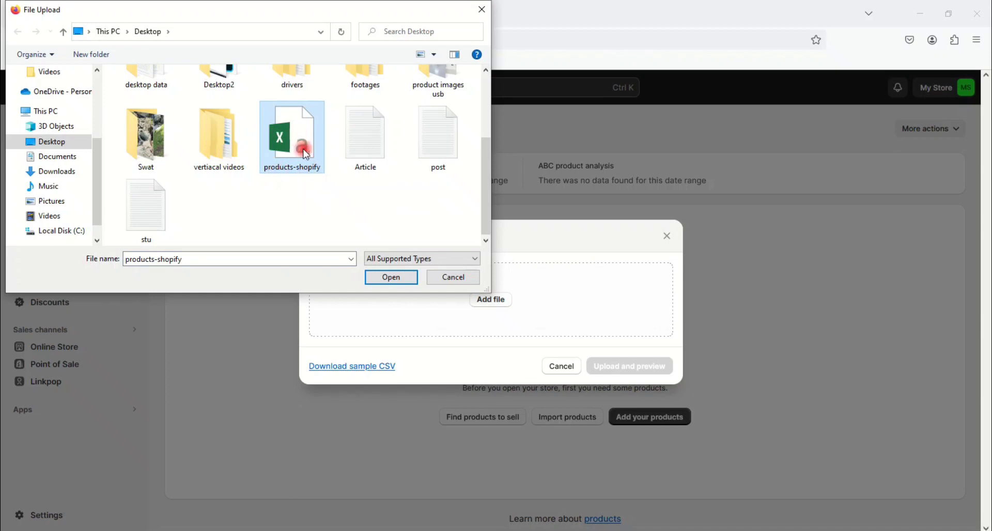
left_click(392, 278)
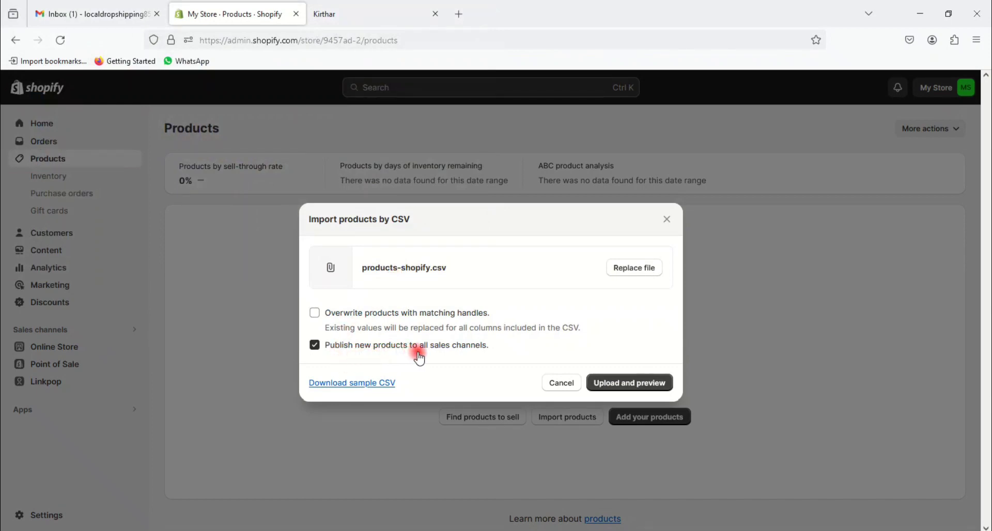
left_click(656, 385)
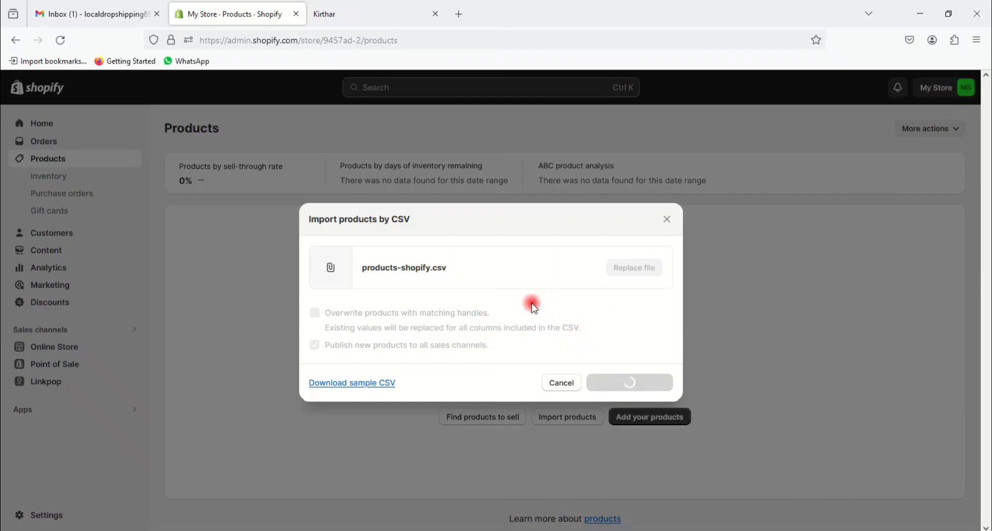
Step: Reload the Kirthar storefront during the file upload and return to the product import in the admin
left_click(378, 8)
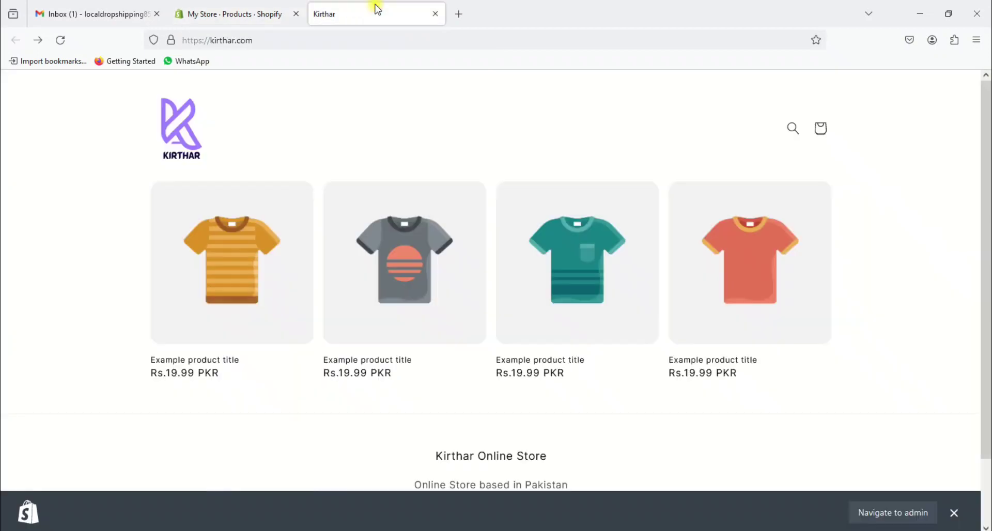
left_click(60, 40)
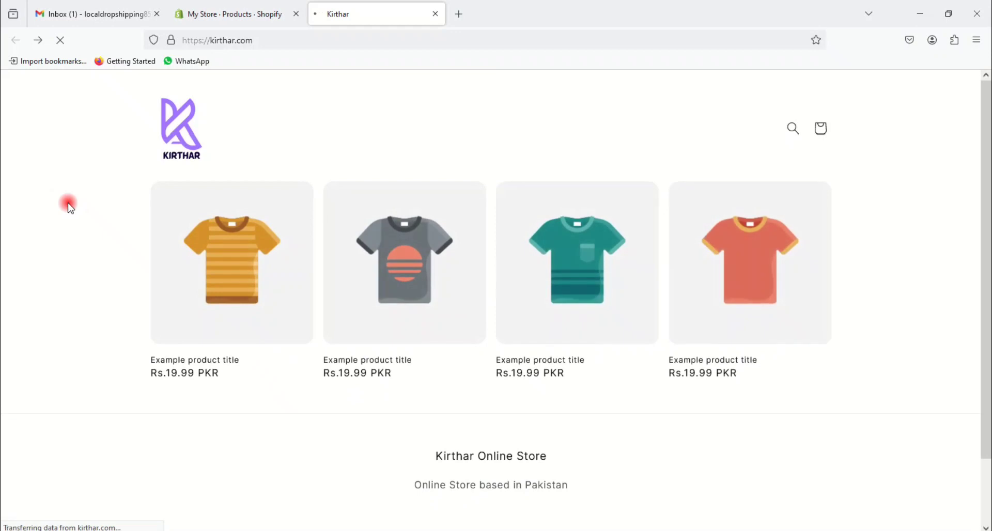
left_click(247, 13)
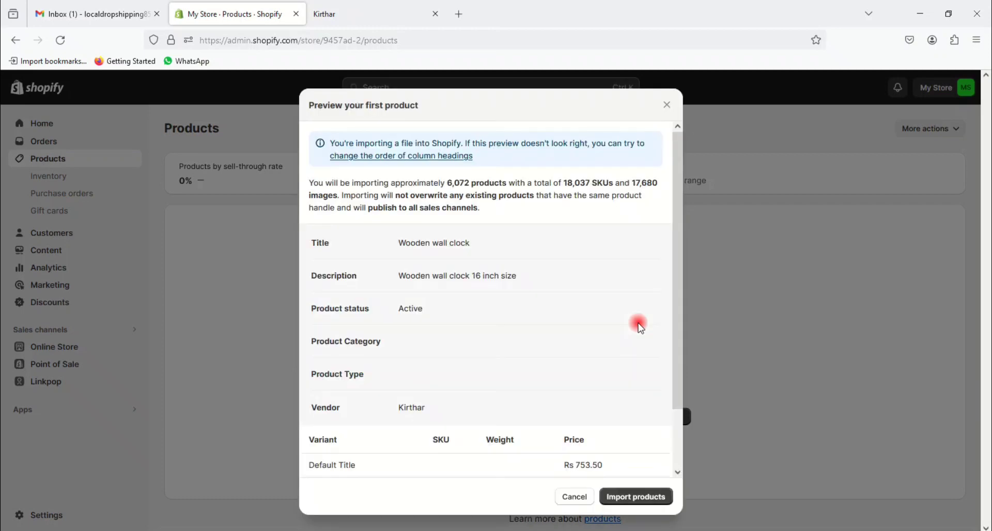
Step: Review the preview of the first product, its variants and prices, and start importing the products
scroll(639, 325, "down", 3)
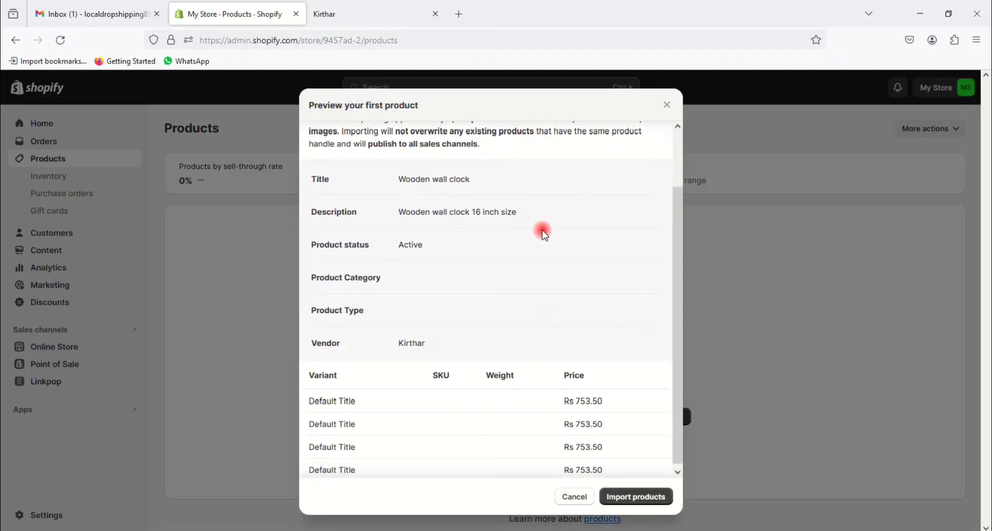
scroll(549, 403, "up", 3)
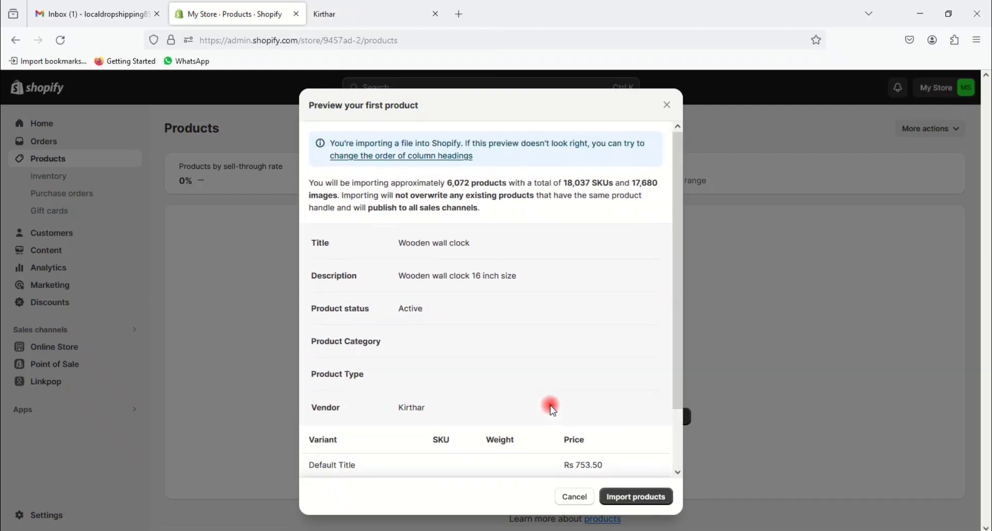
scroll(552, 409, "down", 3)
scroll(552, 409, "up", 3)
scroll(435, 400, "down", 3)
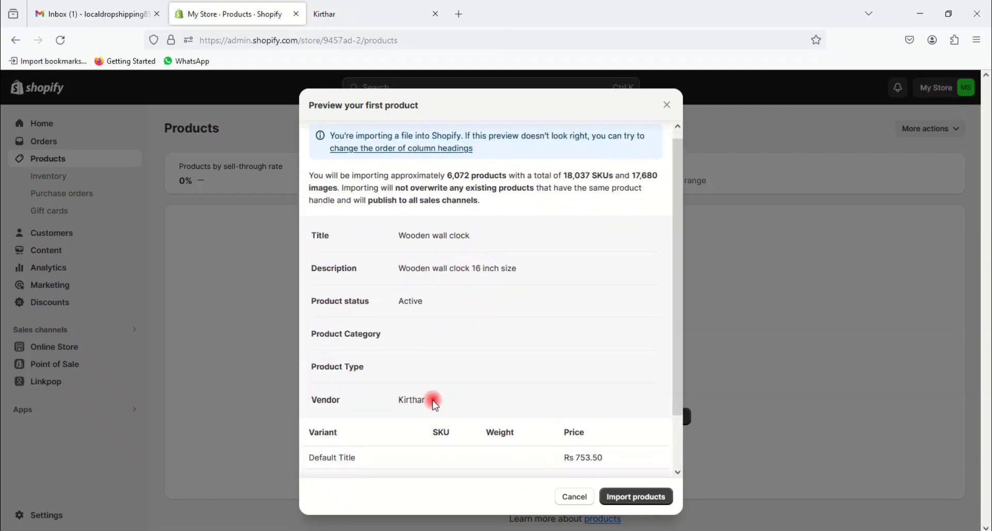
left_click(655, 498)
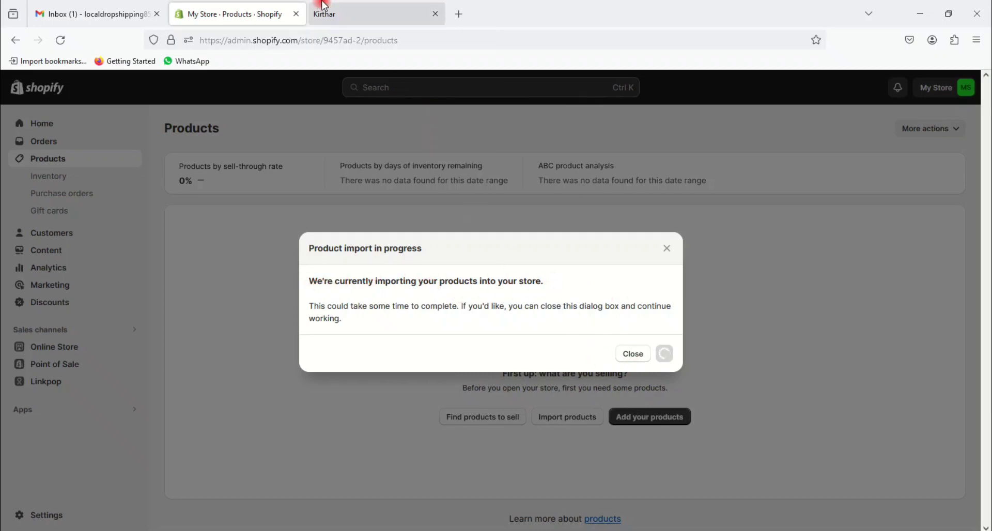
Step: Switch to the Kirthar storefront and reload it to check for the imported products
left_click(340, 10)
left_click(61, 40)
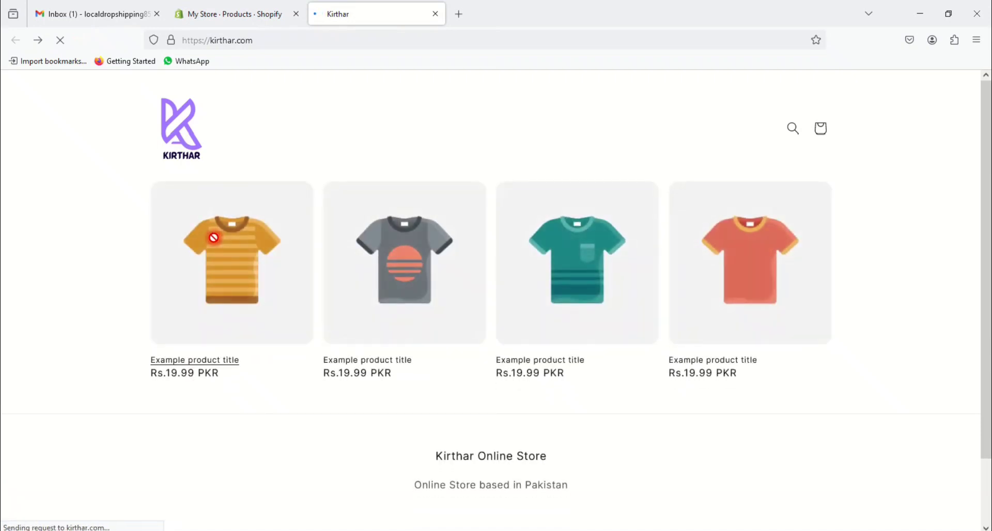
Step: Look over the storefront's product grid for imported items and return to the admin to check the import progress
scroll(213, 238, "down", 2)
scroll(214, 238, "up", 2)
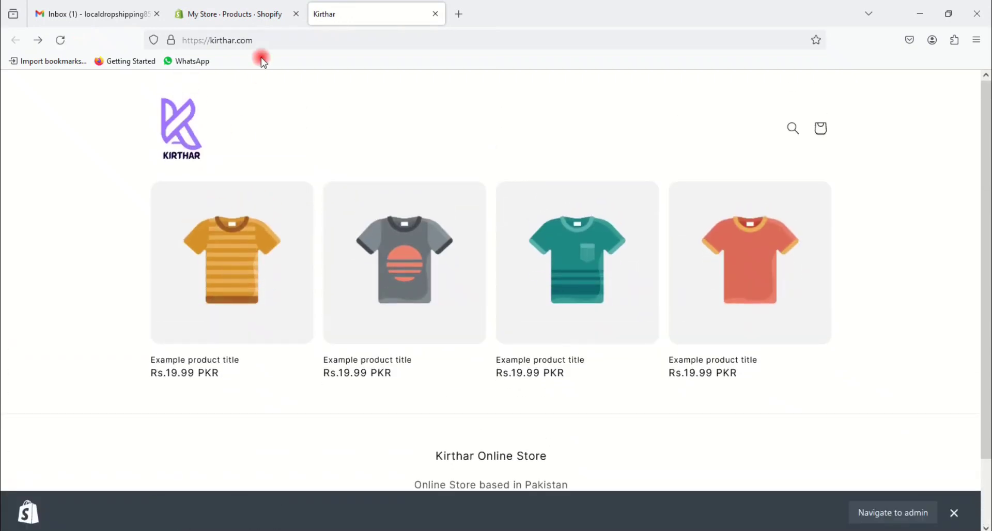
left_click(235, 13)
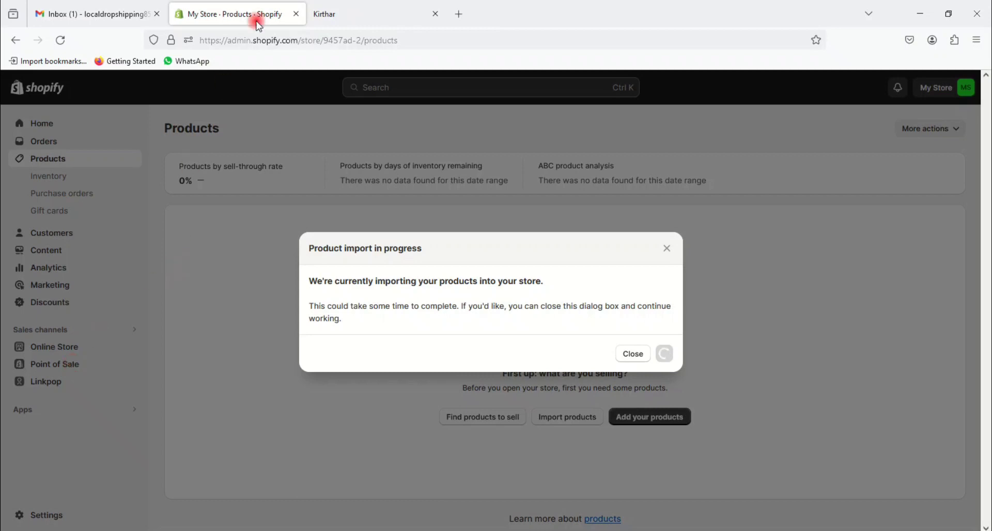
Step: Switch to the Kirthar storefront, reload it and look over the product grid for the first imported products
left_click(330, 14)
left_click(60, 42)
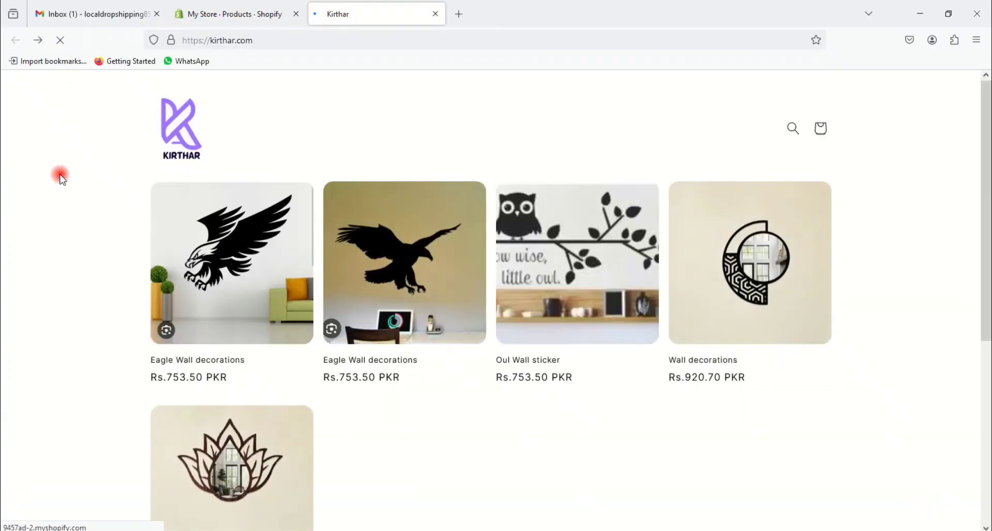
scroll(533, 251, "down", 3)
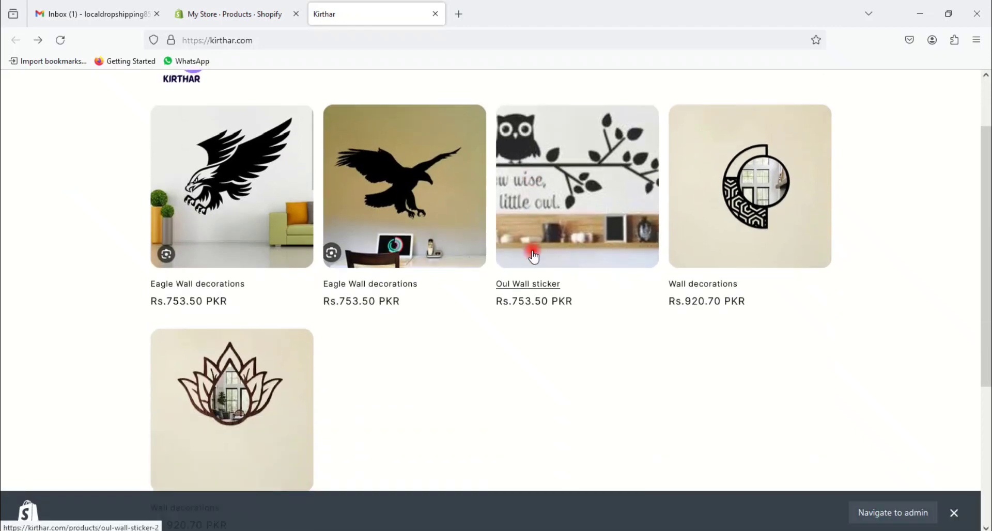
scroll(532, 250, "up", 3)
Step: Check the product import progress in the Shopify admin, and reload the Kirthar storefront once more
left_click(246, 13)
left_click(458, 349)
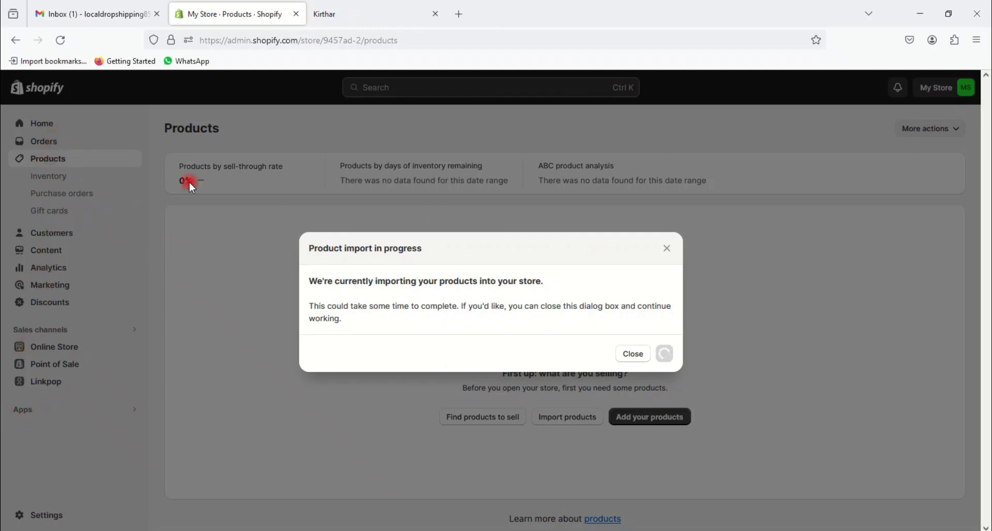
left_click(334, 16)
left_click(60, 40)
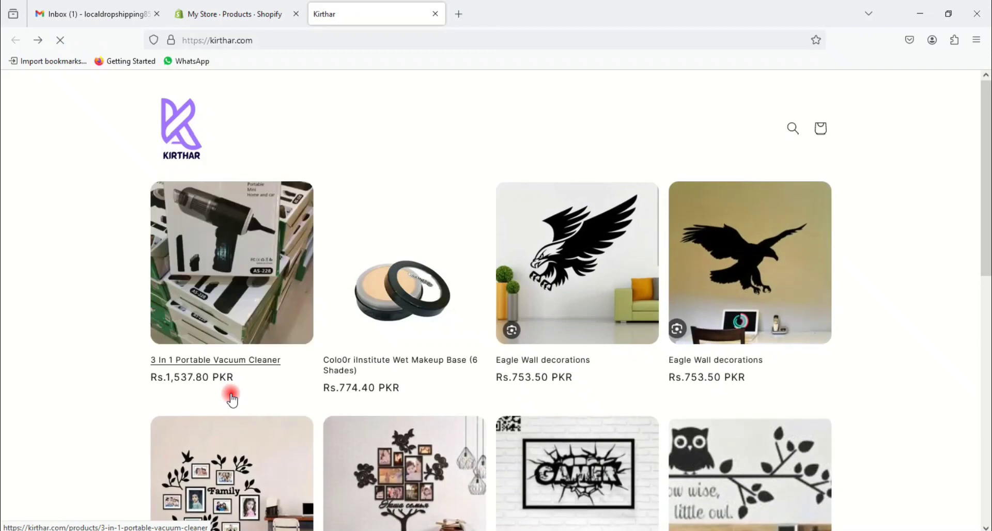
Step: Examine the images, titles and prices of the imported products across the whole storefront home page
scroll(343, 323, "down", 3)
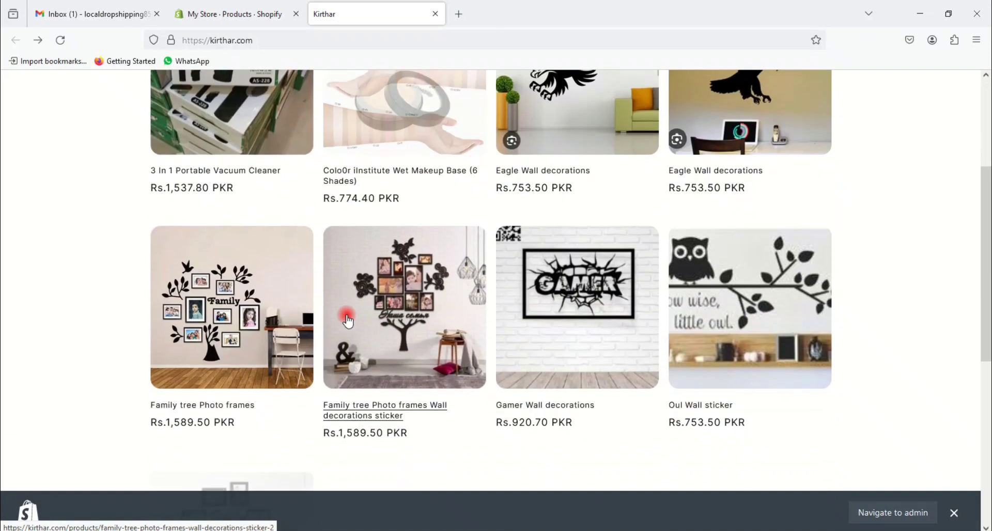
scroll(349, 320, "up", 2)
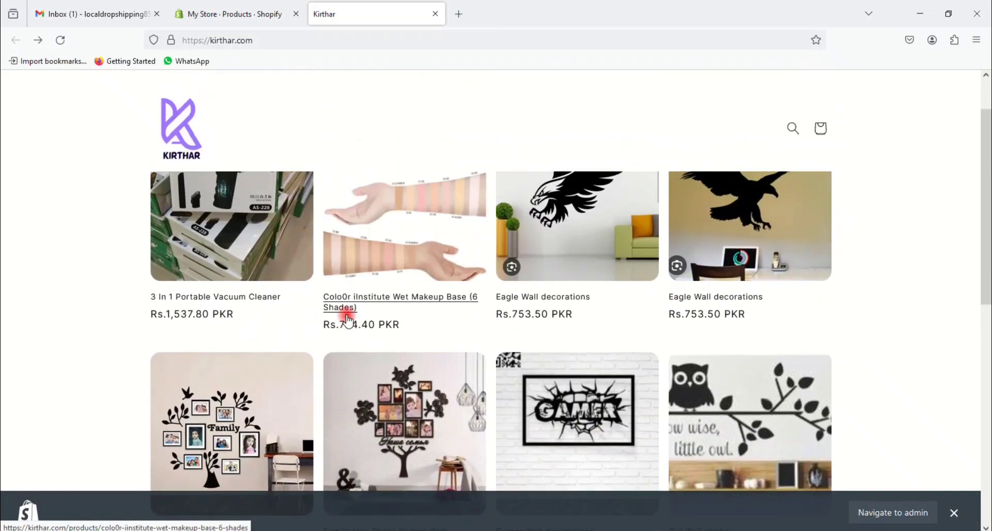
scroll(348, 320, "down", 7)
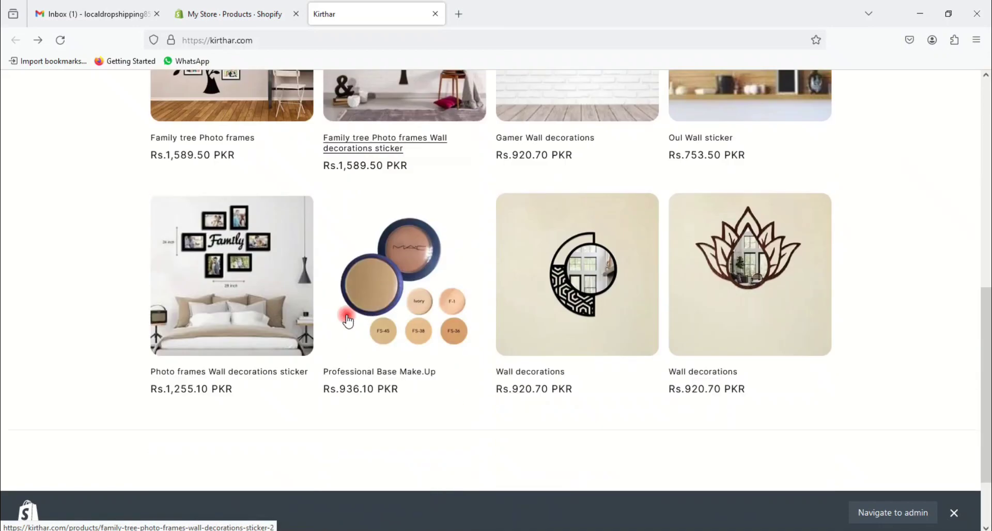
scroll(348, 322, "up", 10)
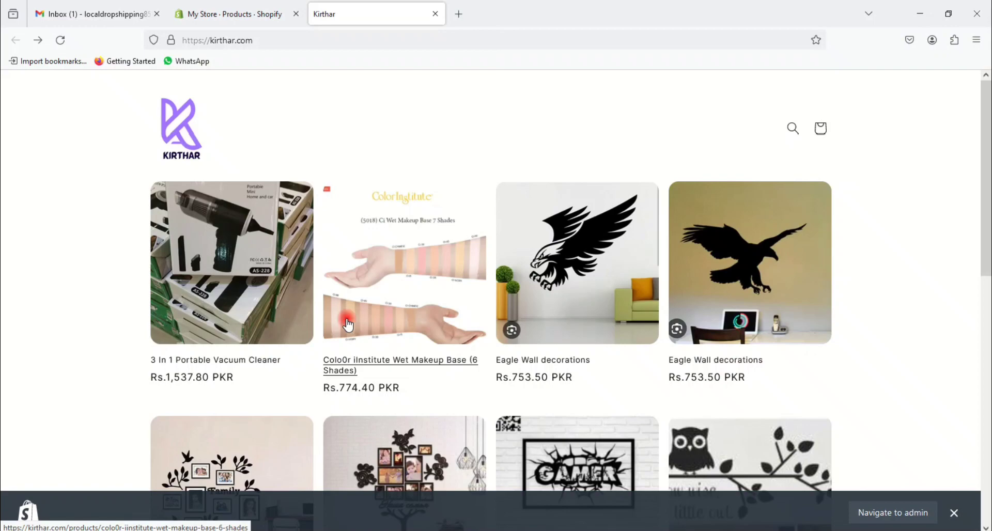
scroll(644, 409, "down", 3)
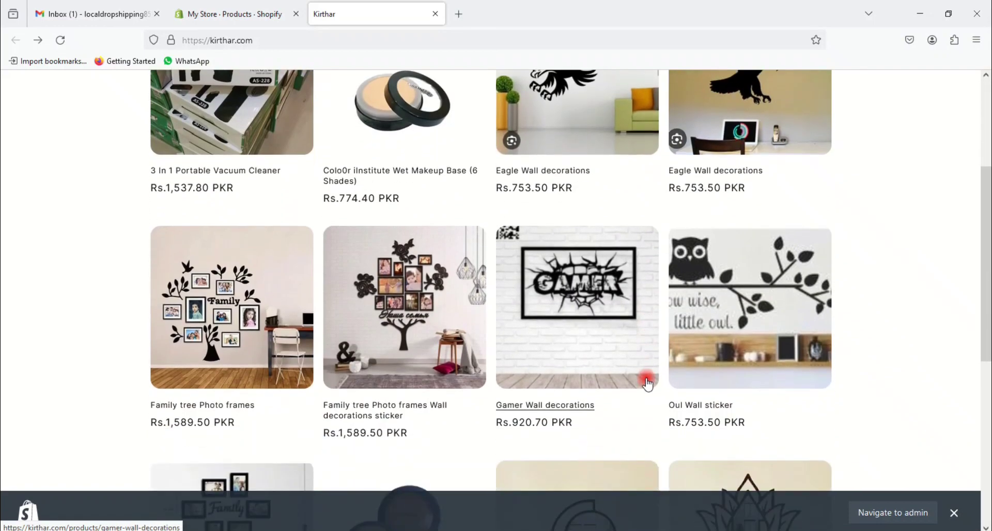
scroll(645, 382, "down", 2)
scroll(621, 386, "up", 4)
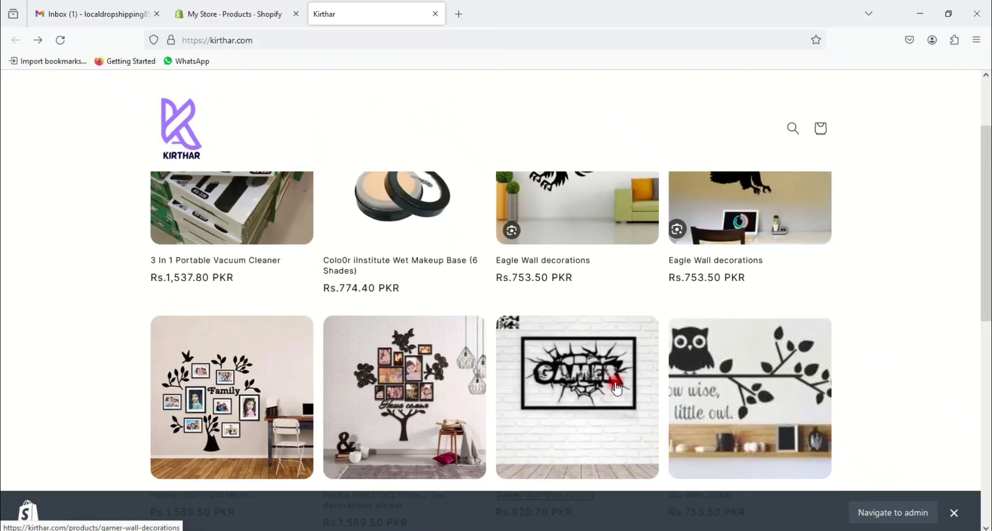
scroll(618, 388, "up", 2)
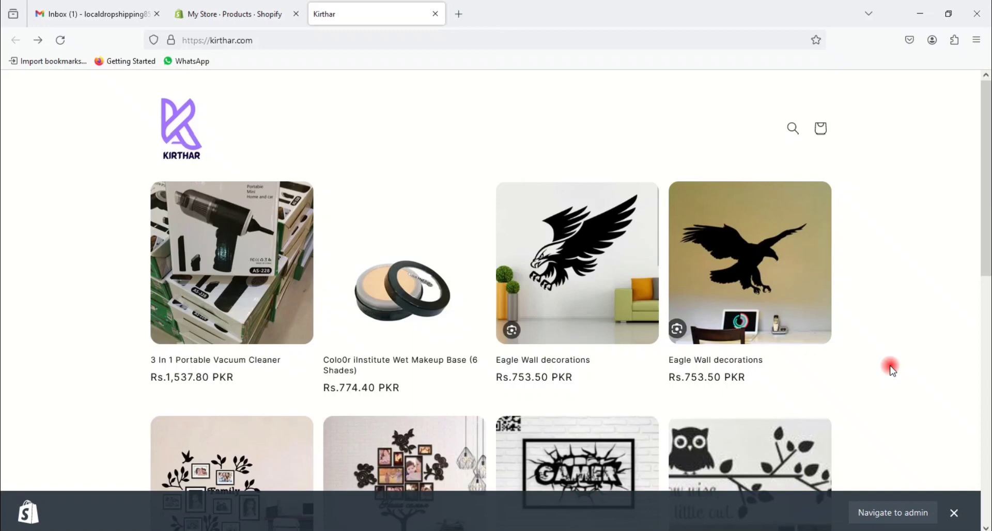
scroll(893, 368, "down", 3)
scroll(893, 369, "up", 3)
scroll(673, 319, "down", 7)
scroll(702, 333, "up", 7)
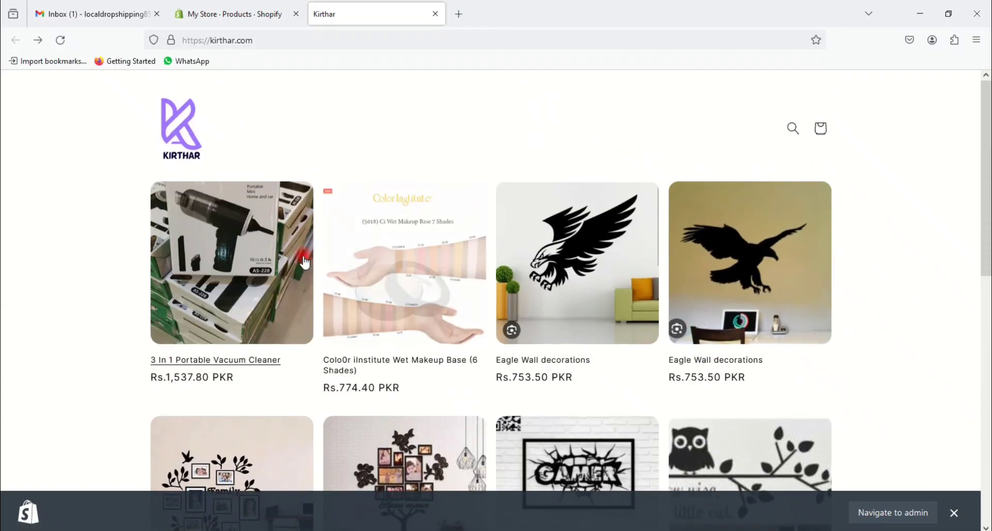
Step: Open the Colo0r iInstitute Wet Makeup Base (6 Shades) product page and review its images, price, variation and product details
left_click(390, 257)
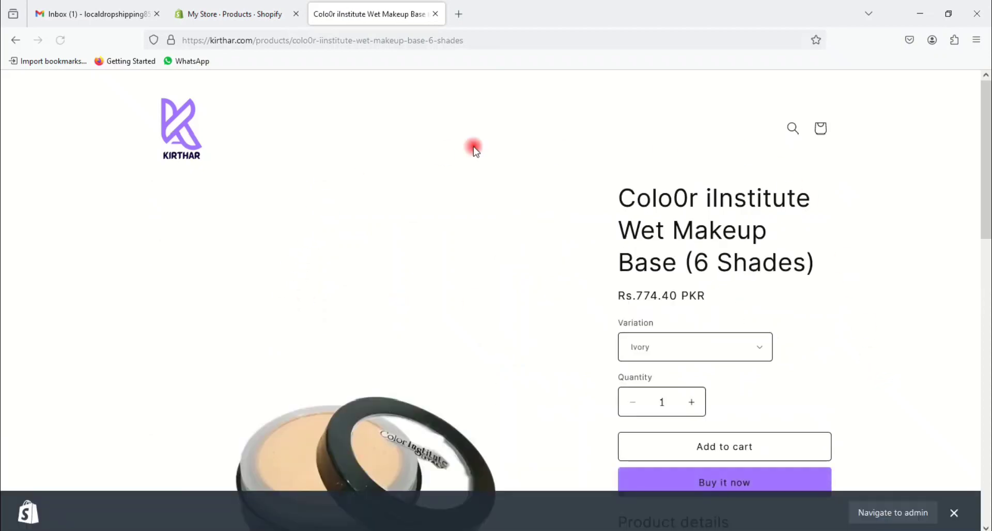
scroll(978, 266, "down", 5)
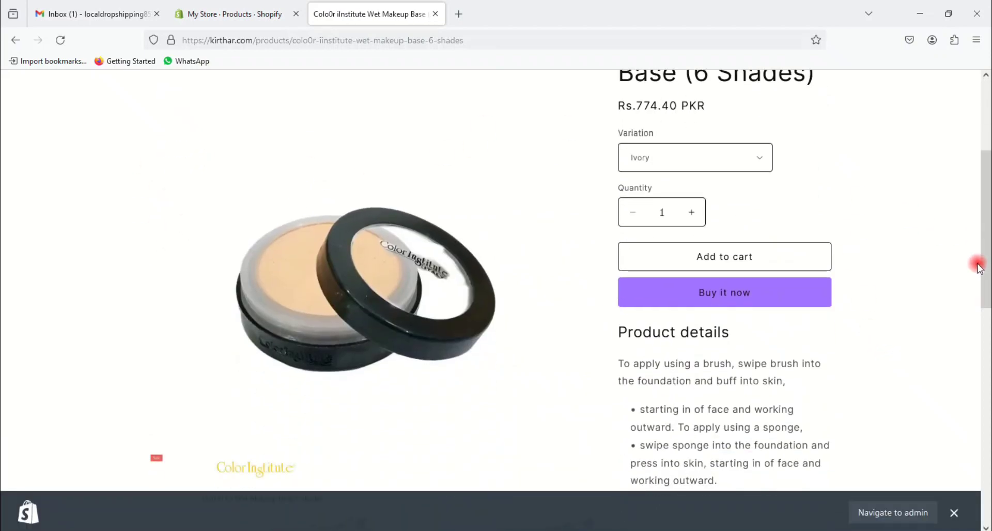
scroll(978, 266, "up", 5)
scroll(978, 266, "down", 3)
scroll(979, 266, "up", 3)
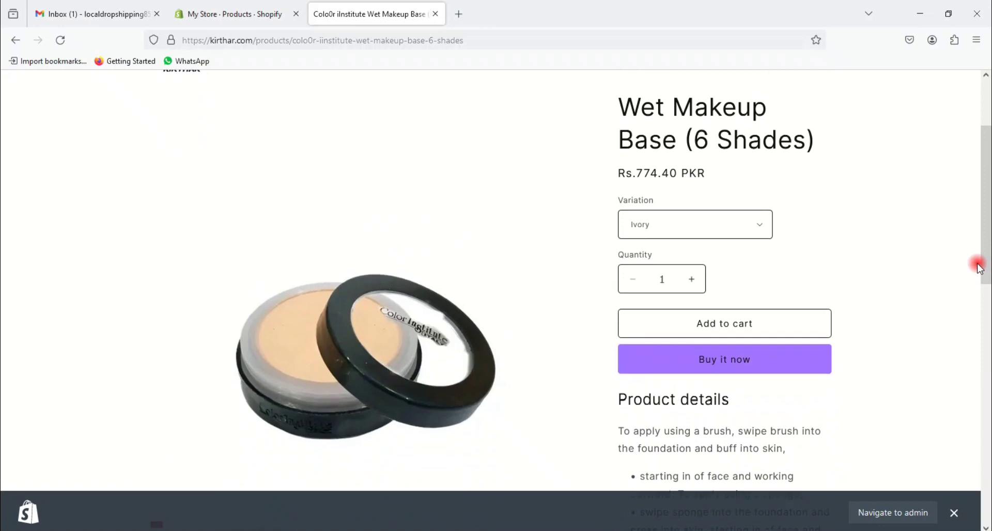
scroll(662, 309, "down", 2)
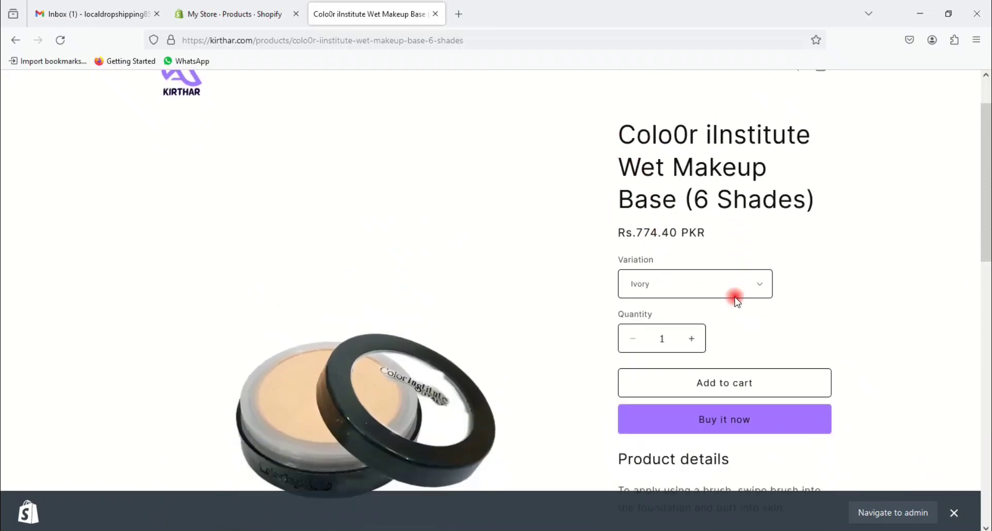
scroll(665, 339, "down", 5)
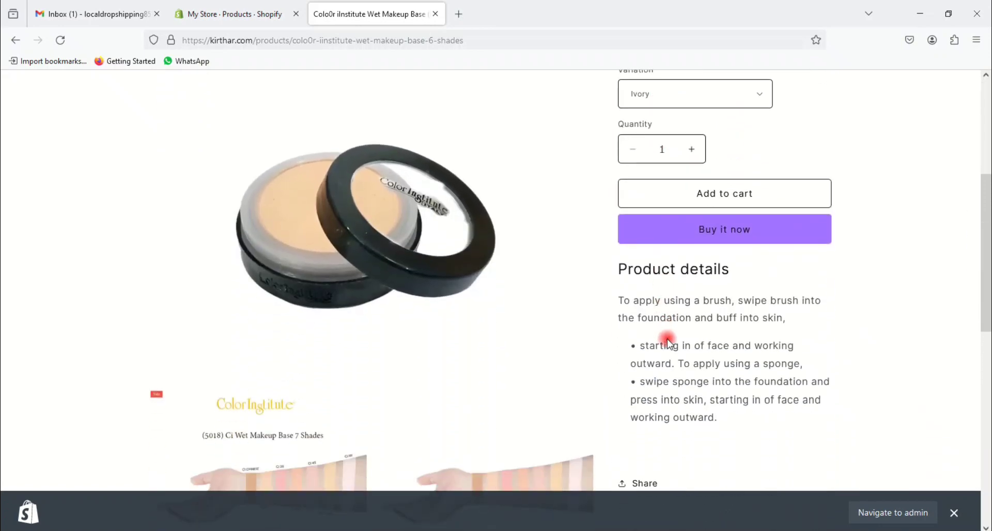
scroll(668, 341, "up", 4)
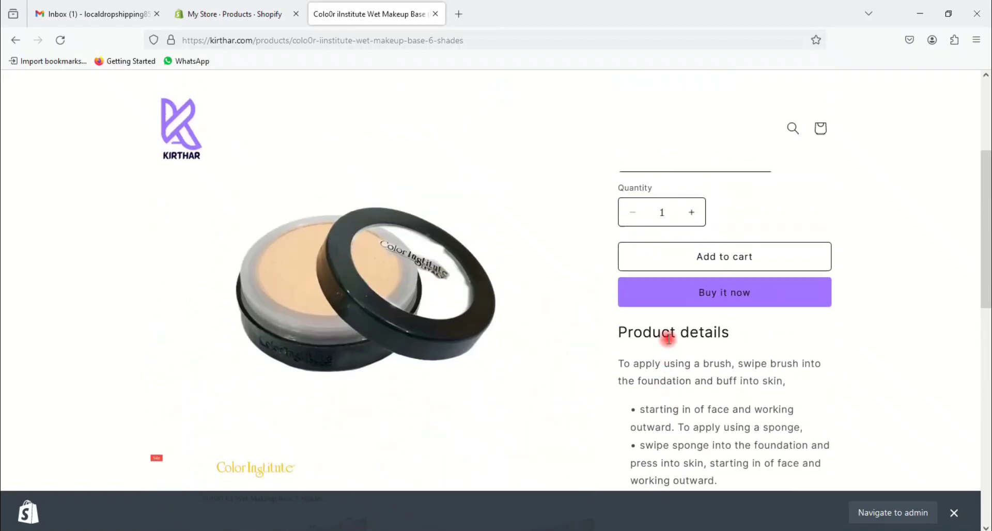
Step: Add one Wet Makeup Base in the Ivory variation to the cart and proceed from the cart to the checkout form
left_click(715, 257)
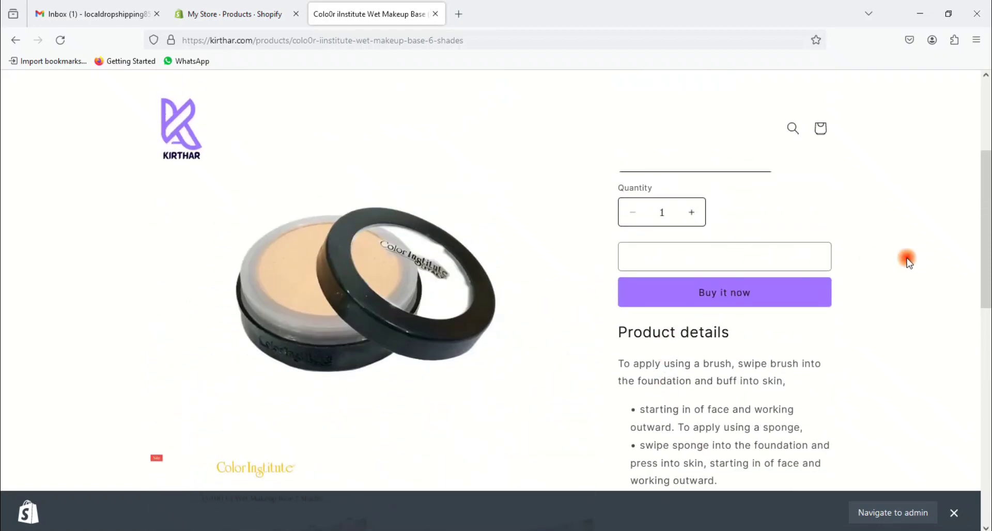
left_click(822, 130)
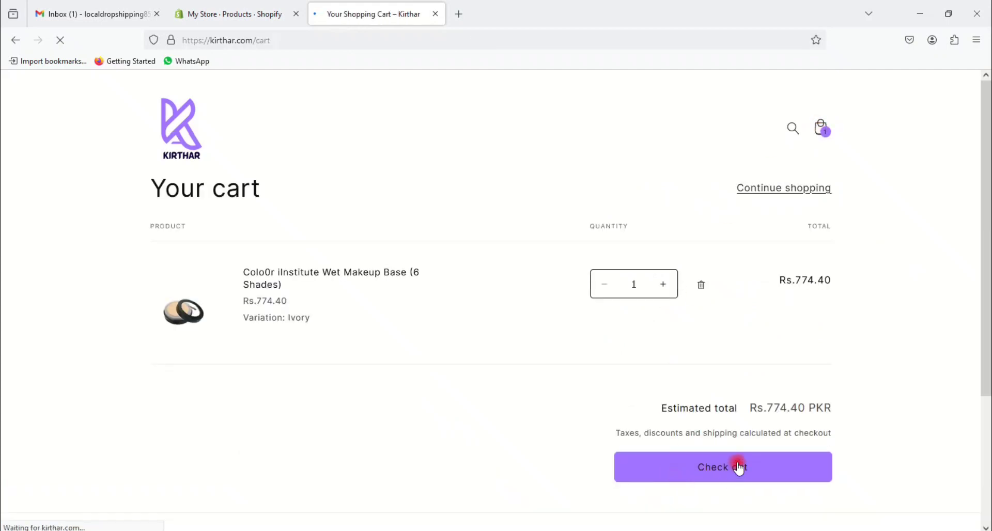
left_click(739, 466)
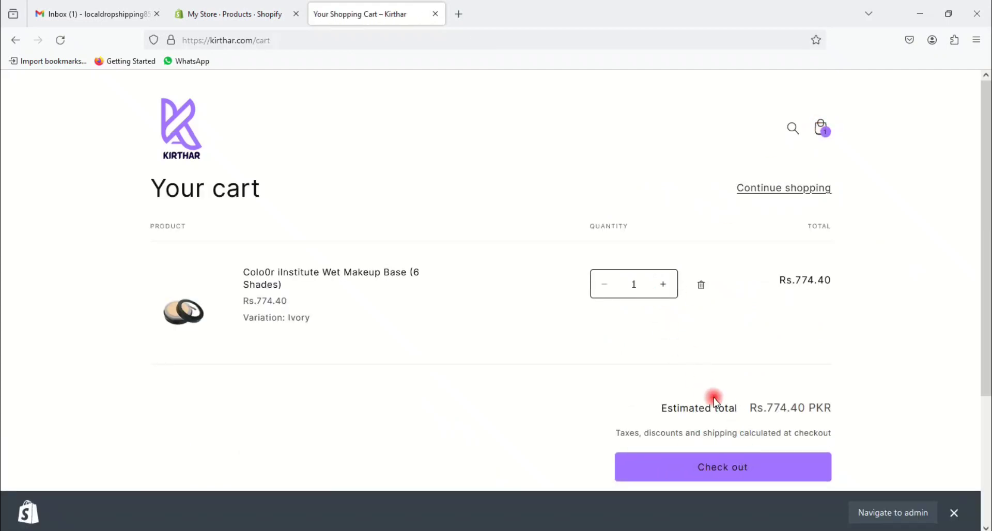
scroll(698, 327, "down", 2)
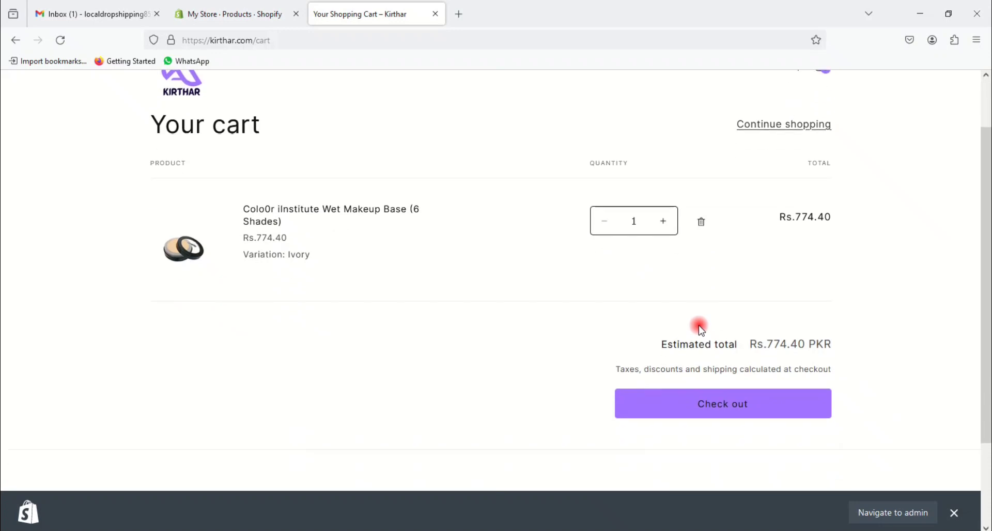
left_click(715, 412)
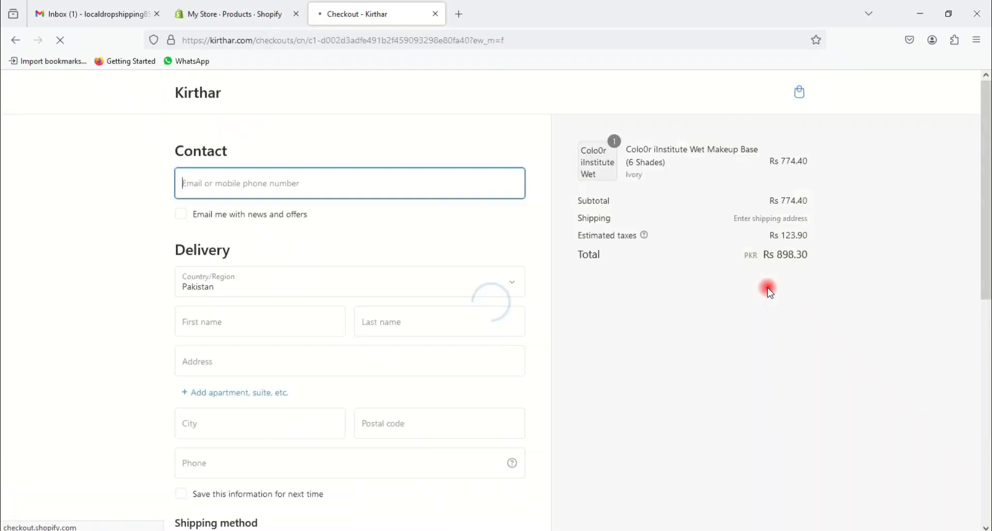
scroll(305, 333, "down", 2)
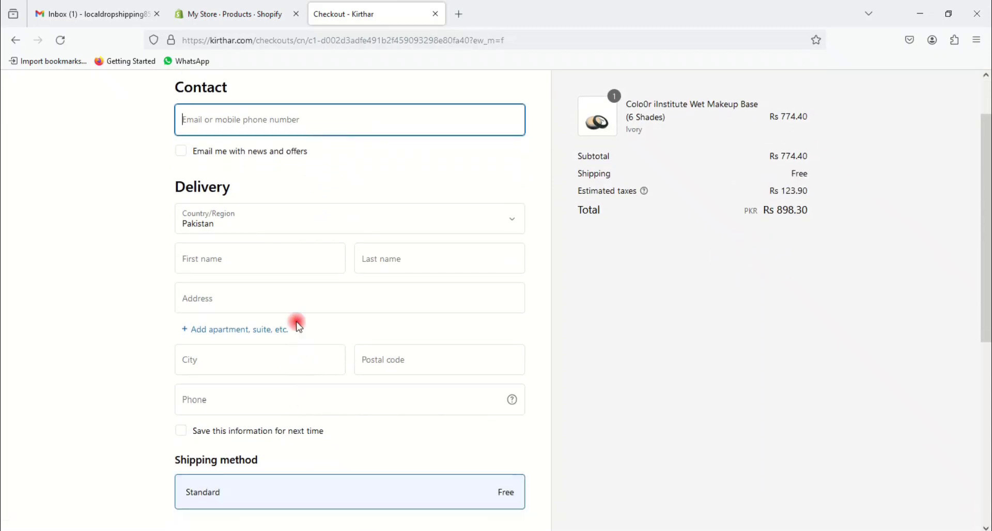